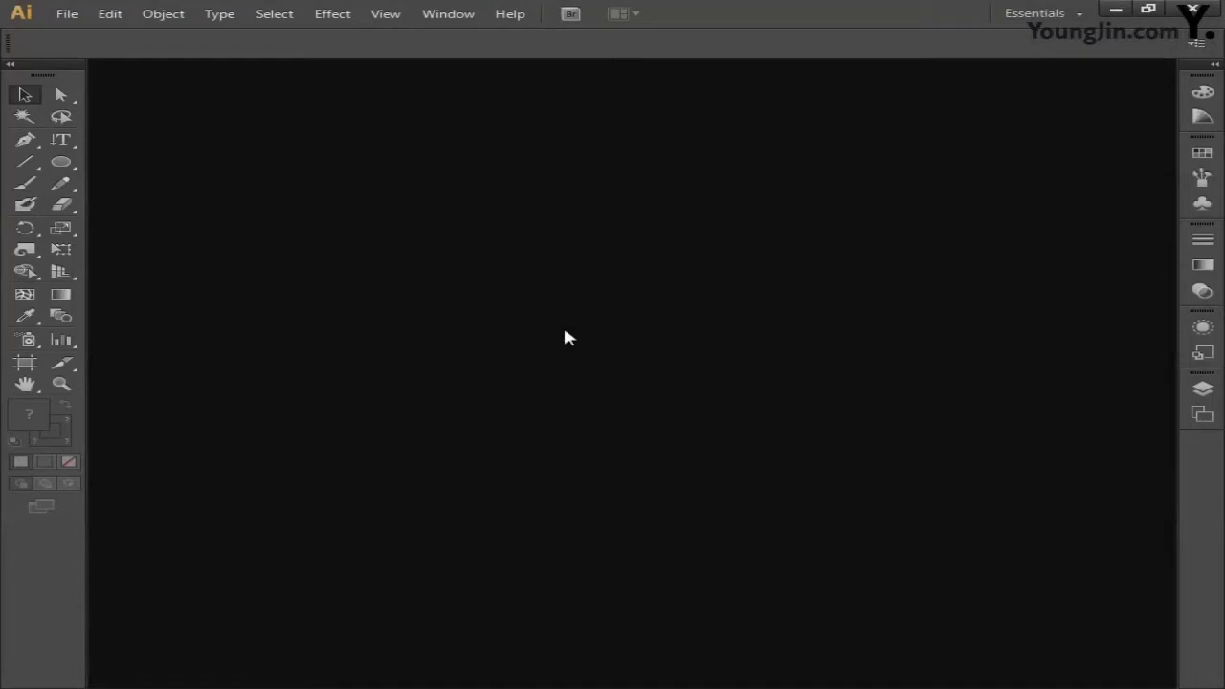
Create a new CMYK document named 일러스트작업, 166 mm wide and 226 mm high, with millimetres as the units.
click(67, 13)
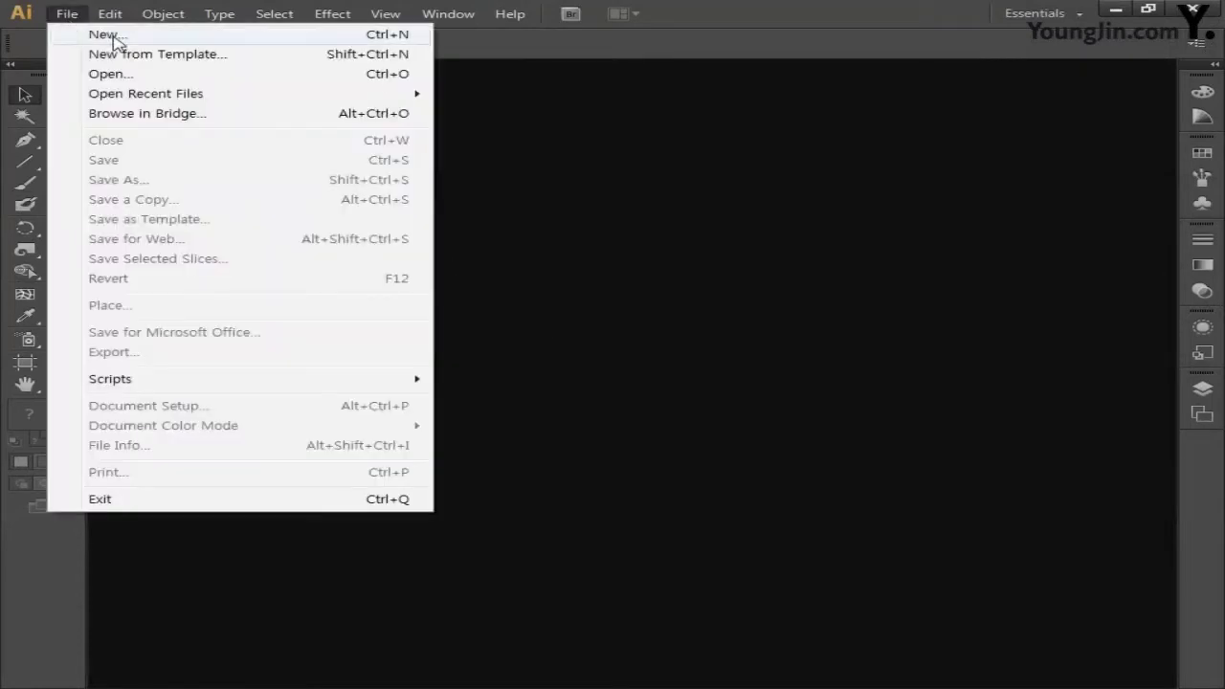
click(63, 30)
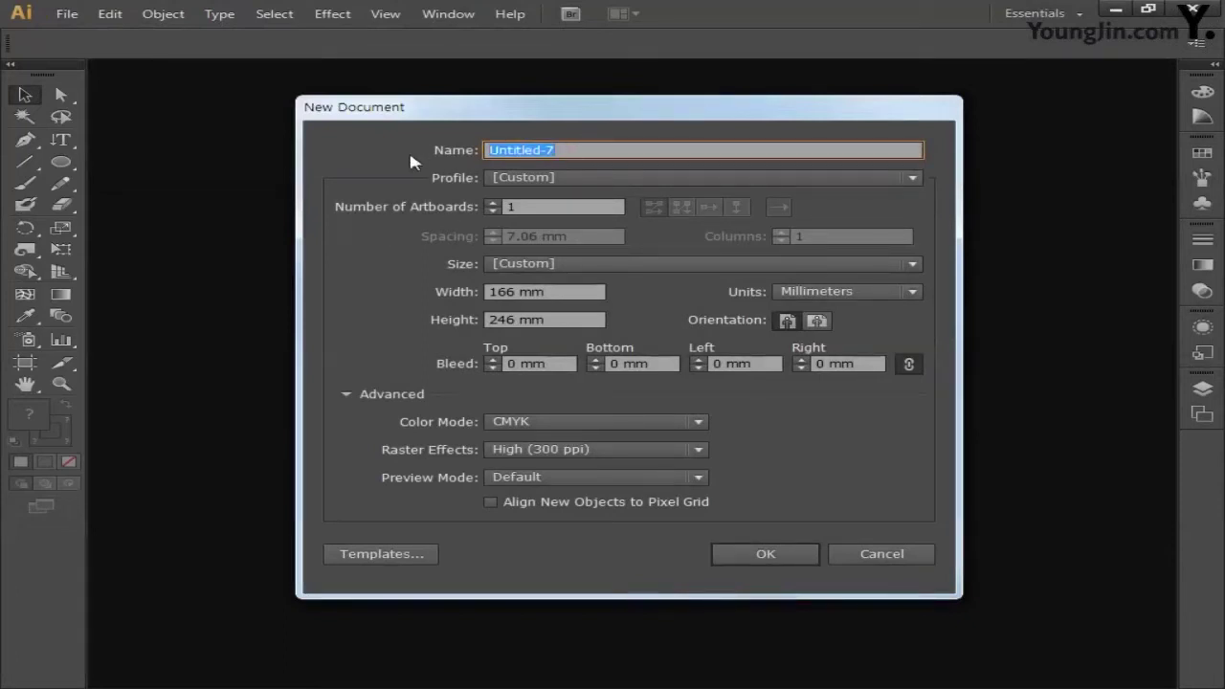
text(일러스트작업)
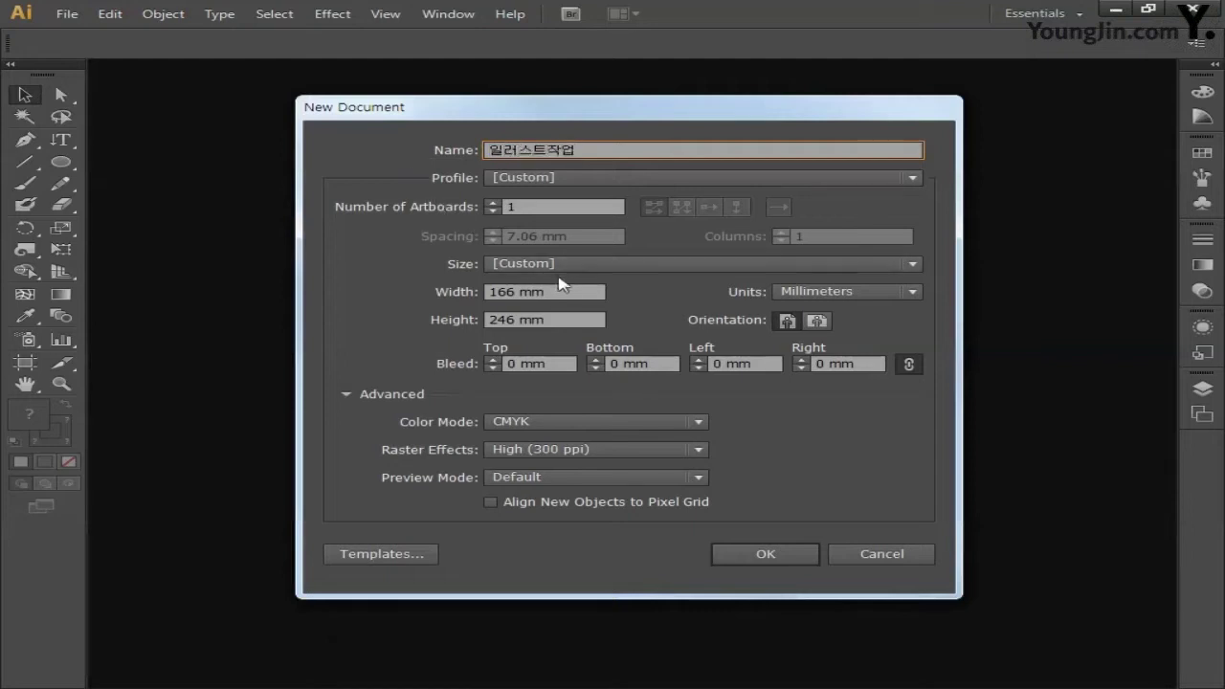
drag(564, 291, 348, 286)
text(166)
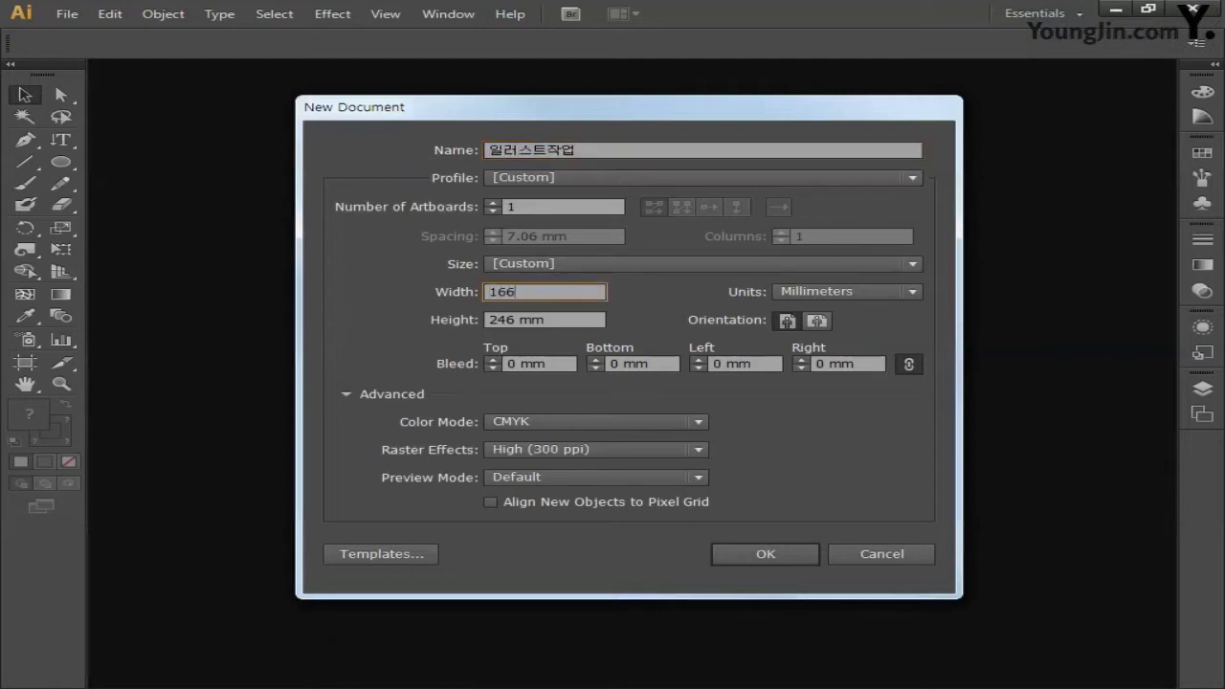
click(818, 292)
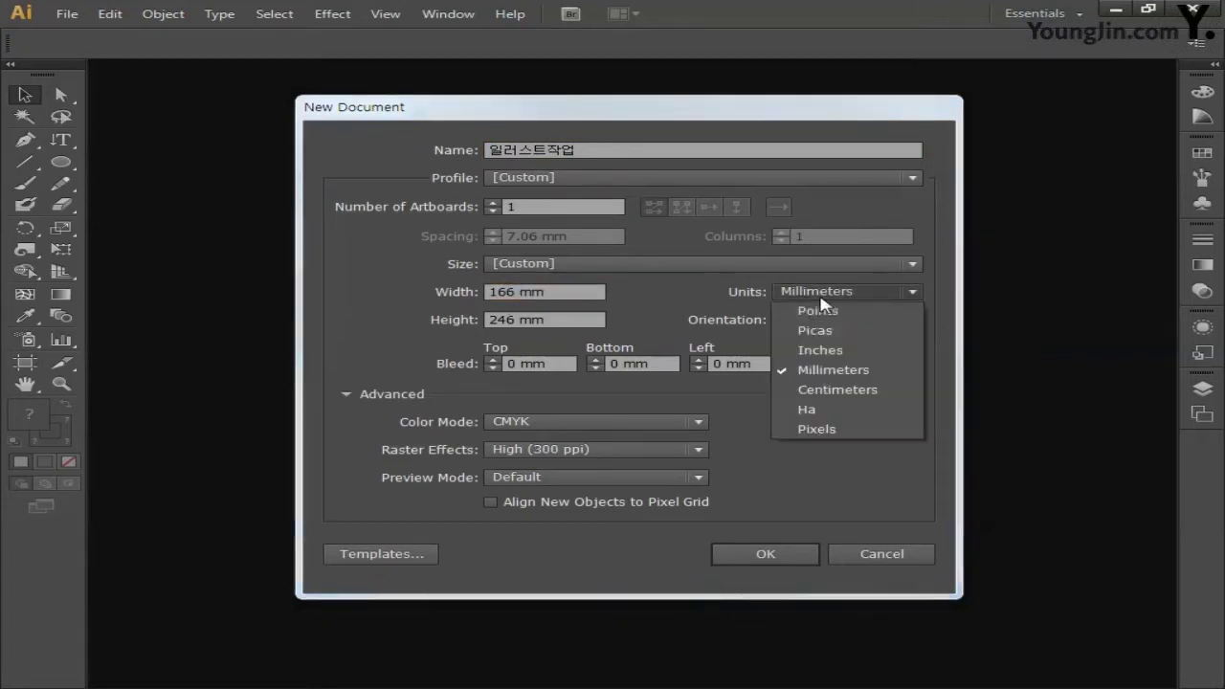
click(794, 366)
drag(575, 322, 294, 325)
text(226)
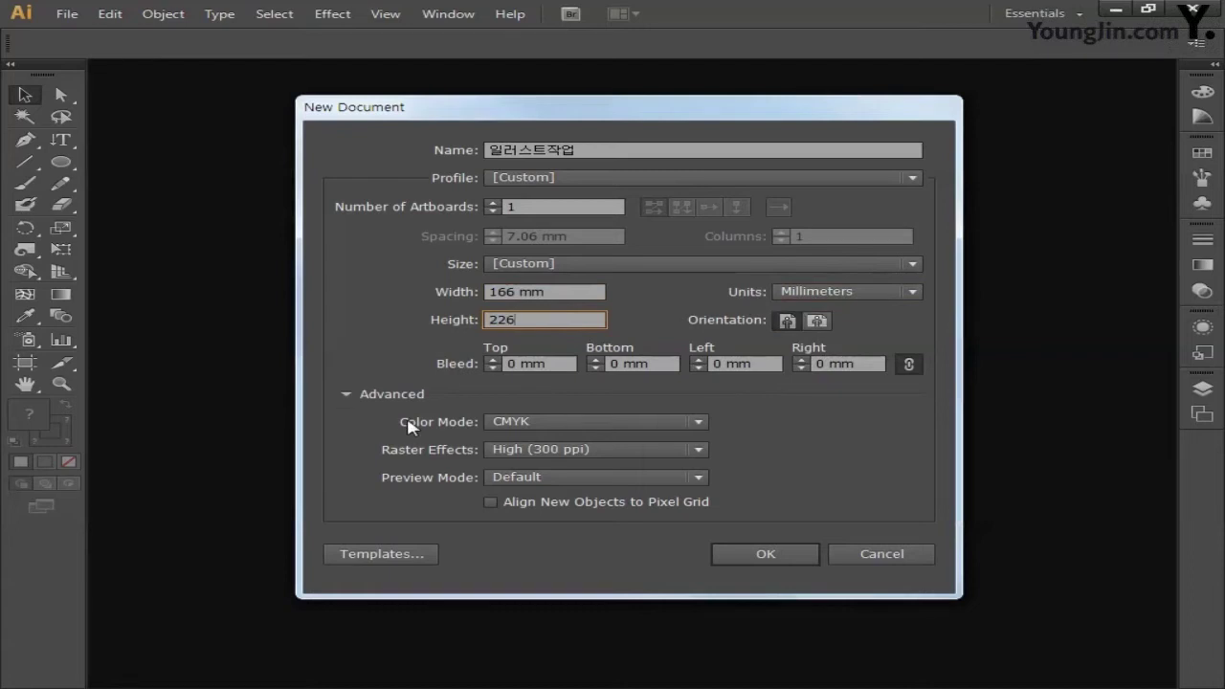
click(553, 422)
click(548, 442)
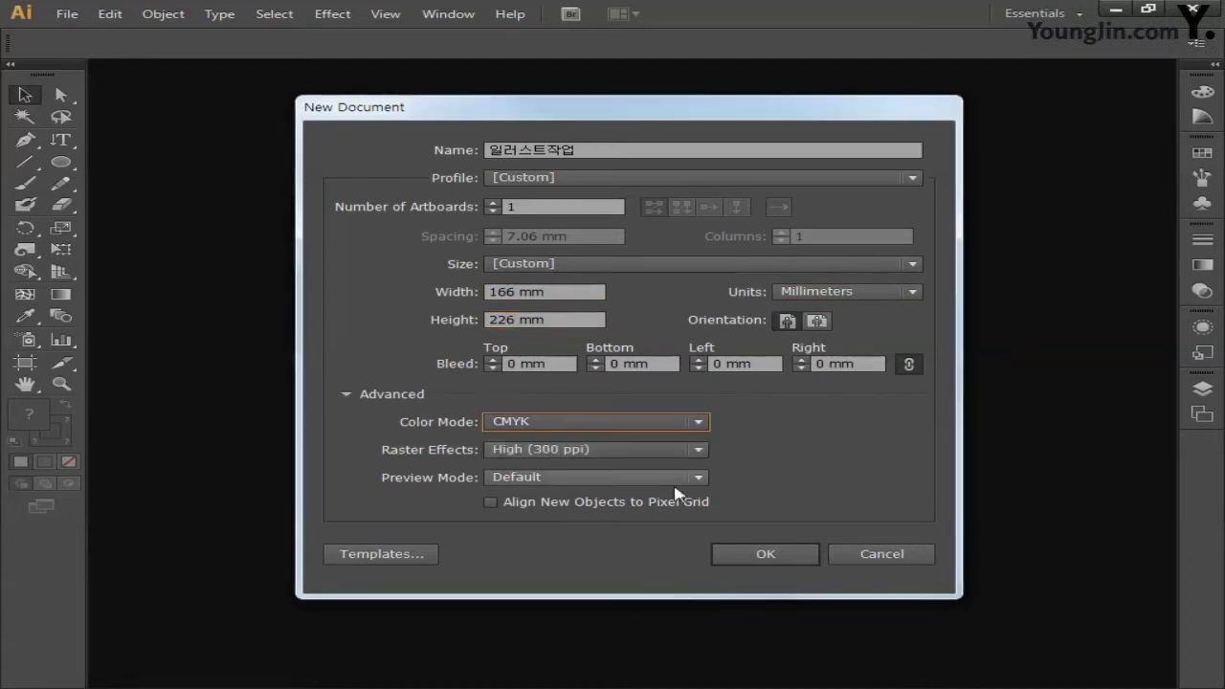
click(761, 555)
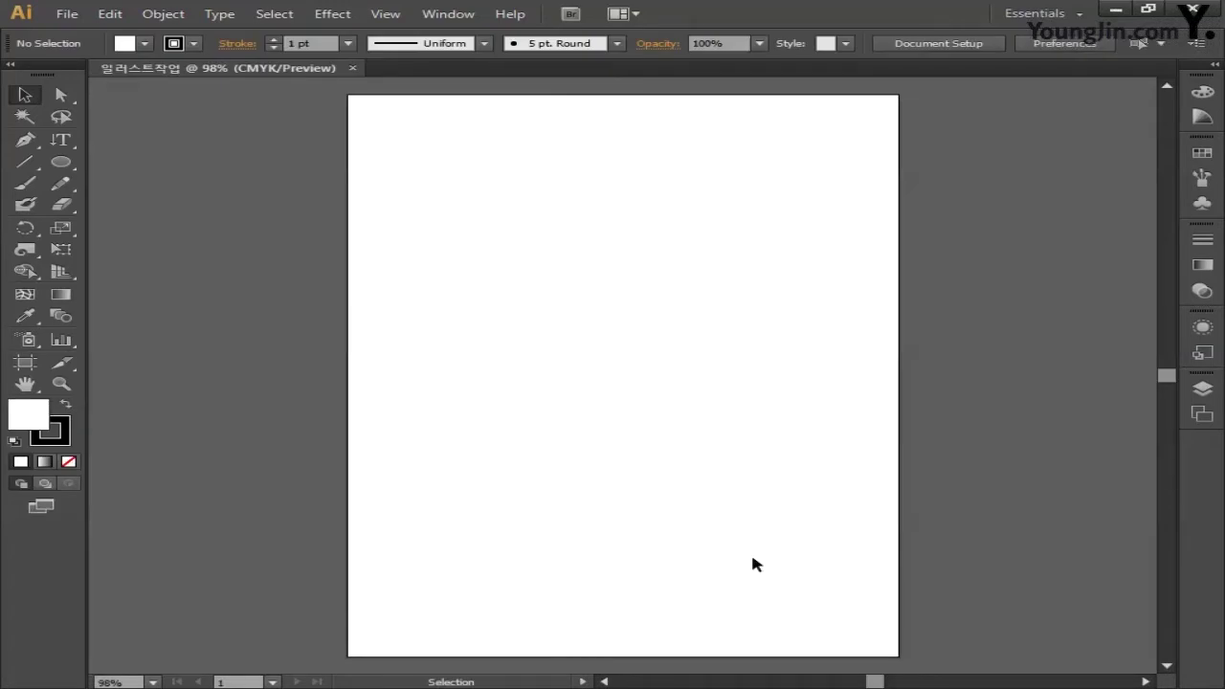
Create a 160 by 220 mm rectangular grid with 3 horizontal and 3 vertical dividers on the artboard.
click(33, 165)
click(175, 226)
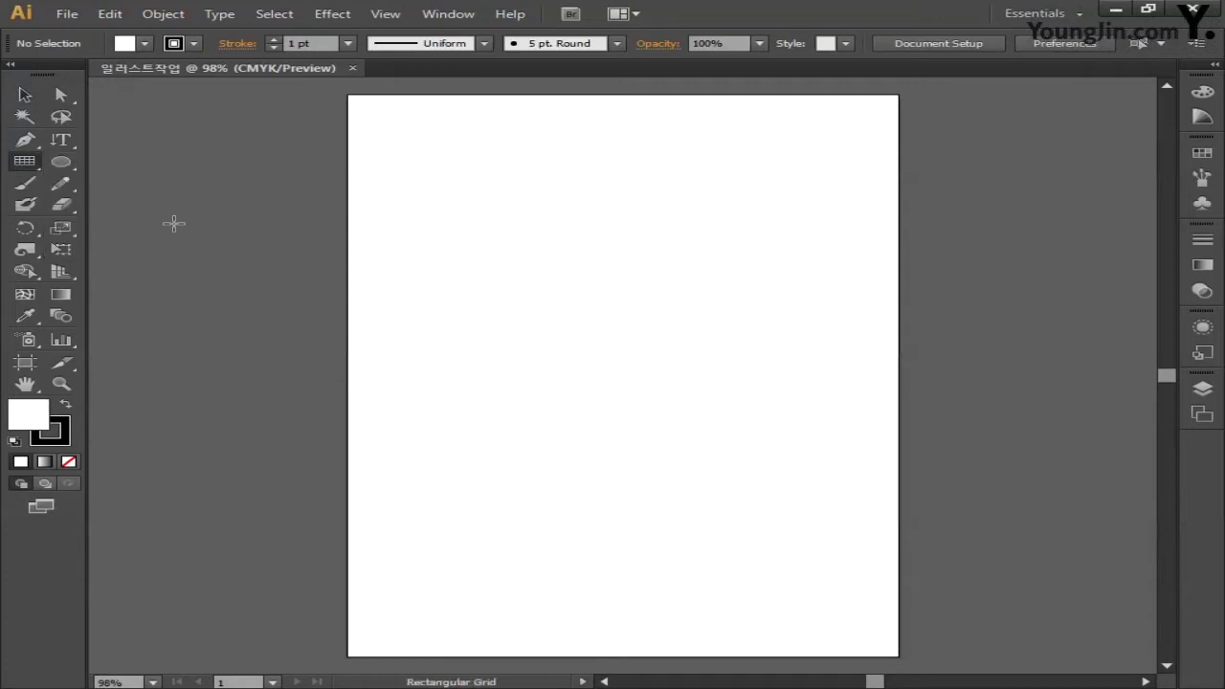
click(411, 194)
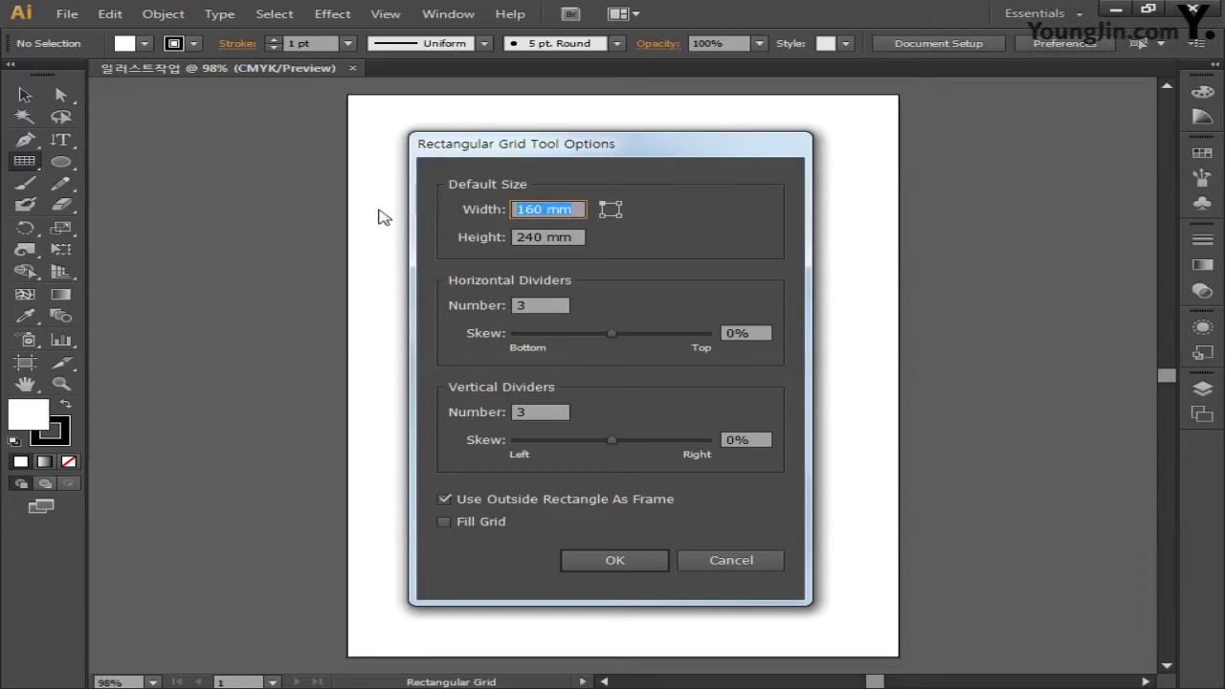
text(160)
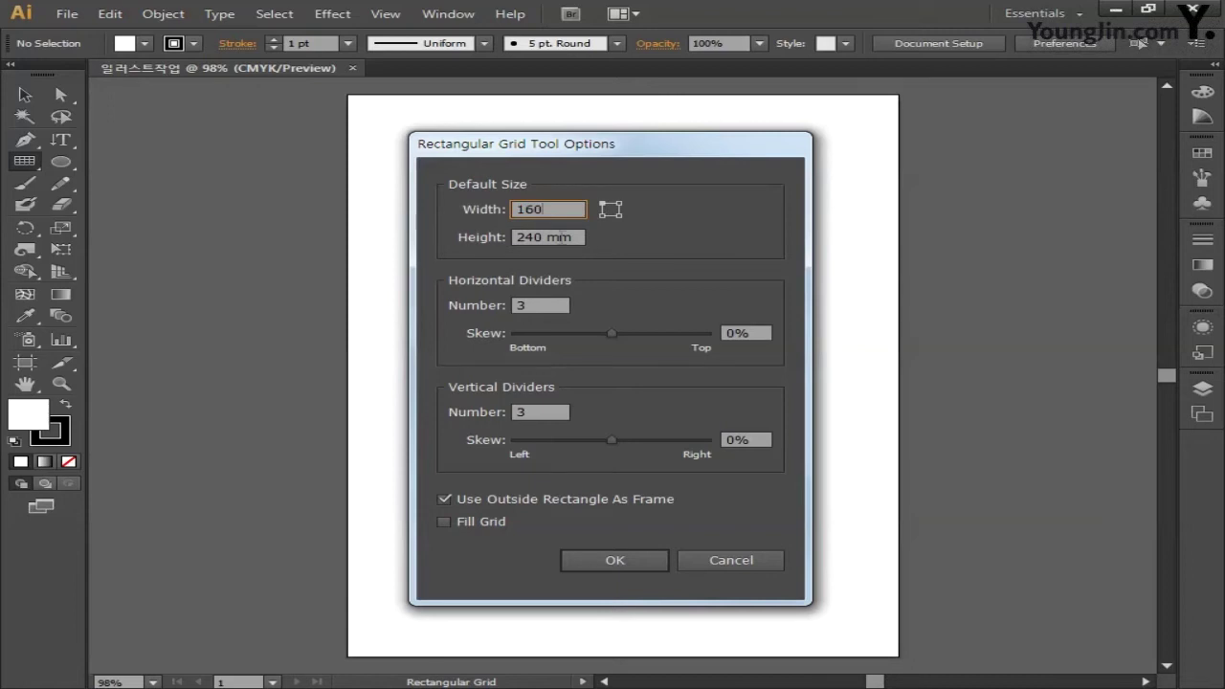
key(Tab)
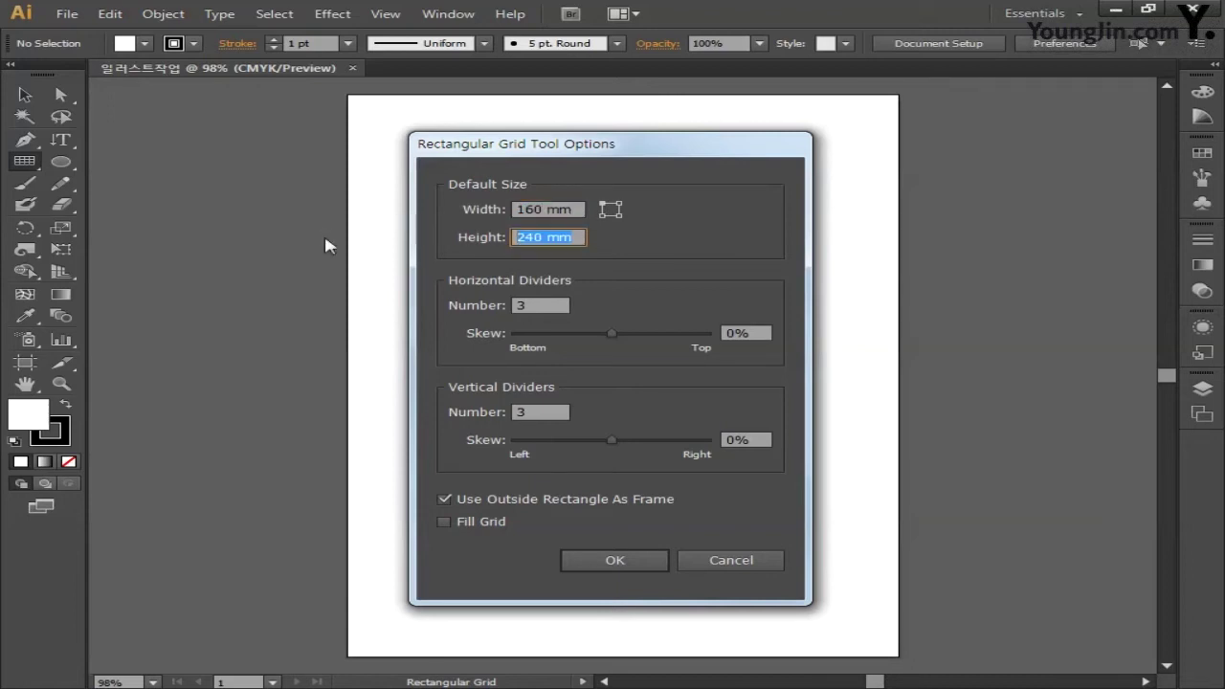
text(220)
click(546, 306)
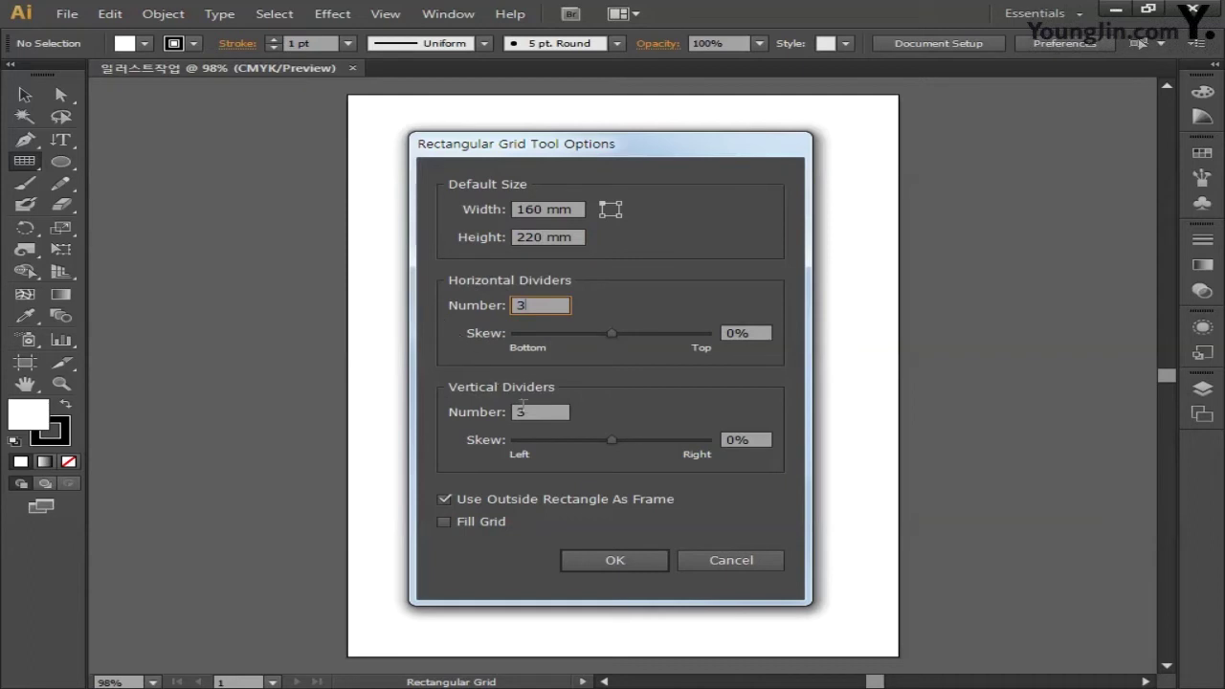
click(523, 409)
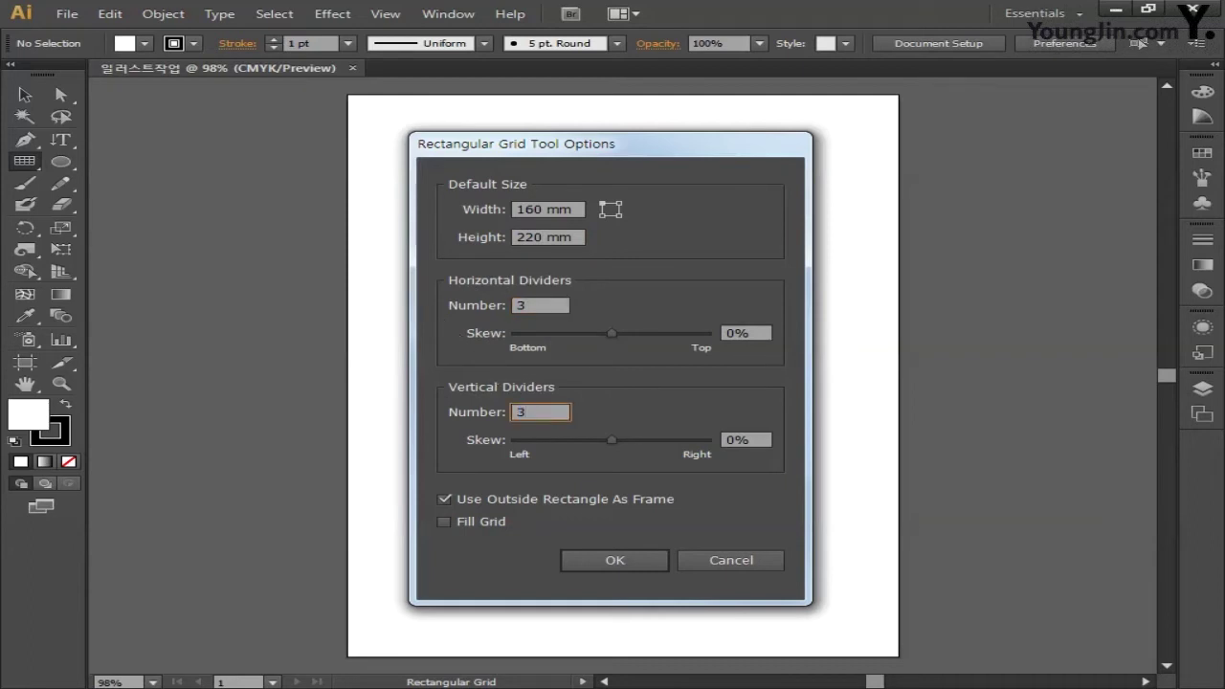
click(596, 561)
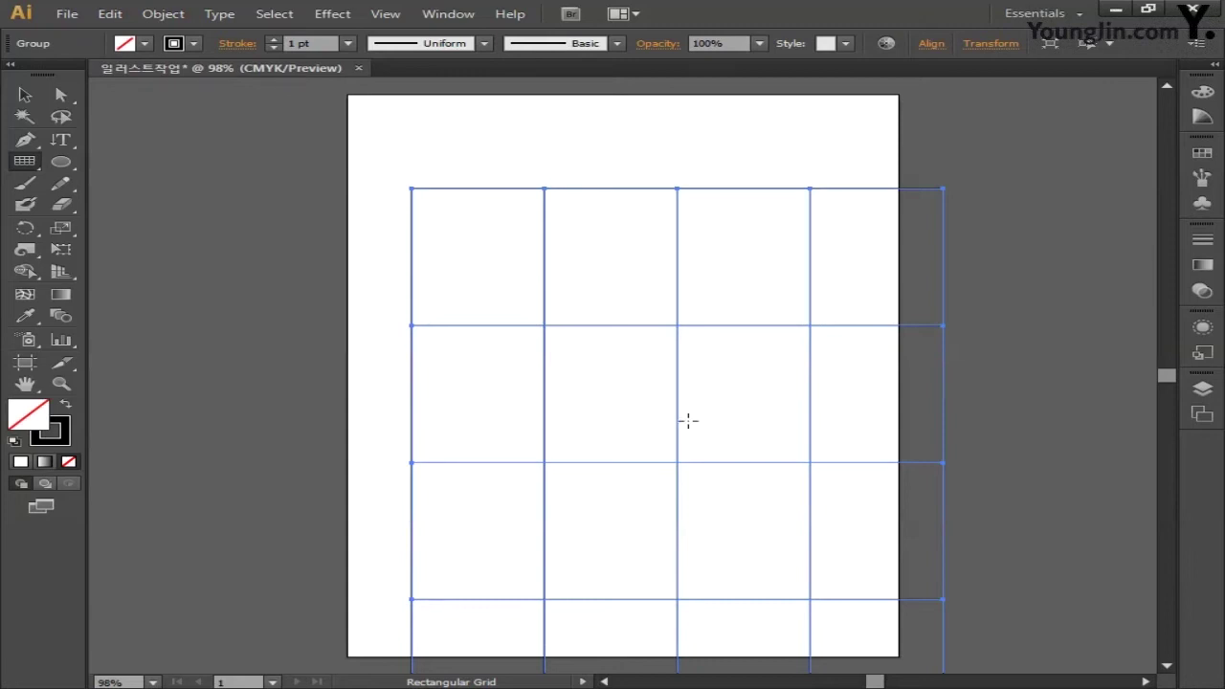
Centre the grid horizontally and vertically relative to the artboard and lock it.
click(465, 16)
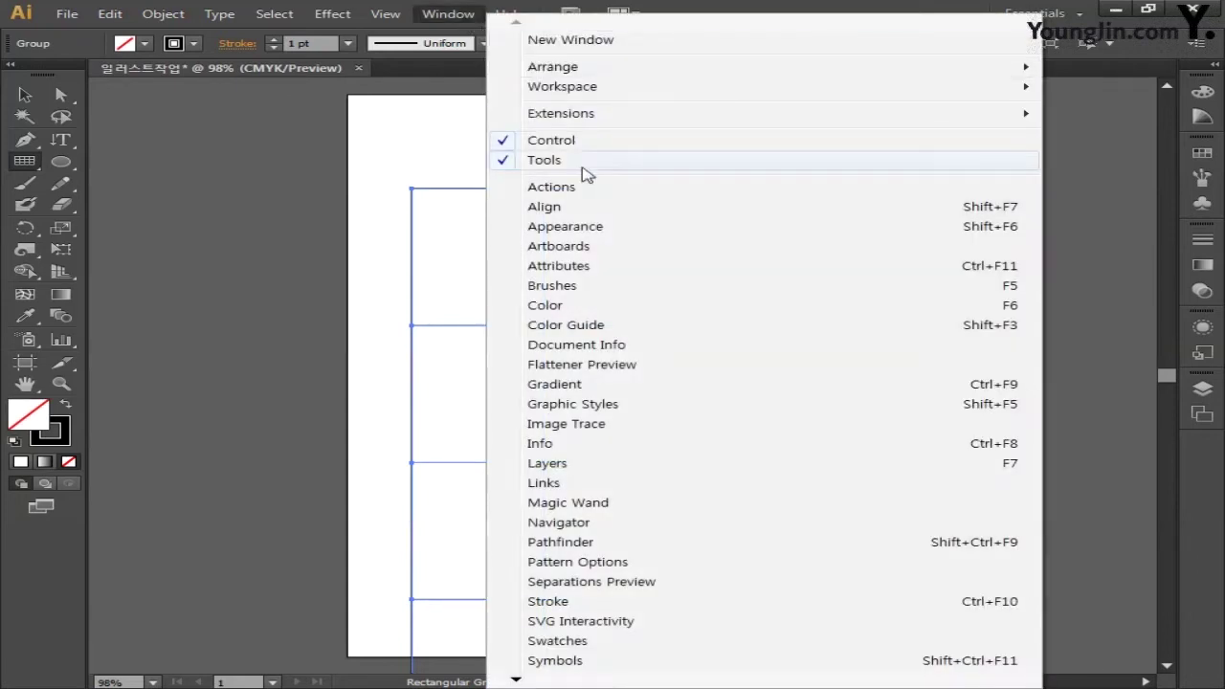
click(583, 206)
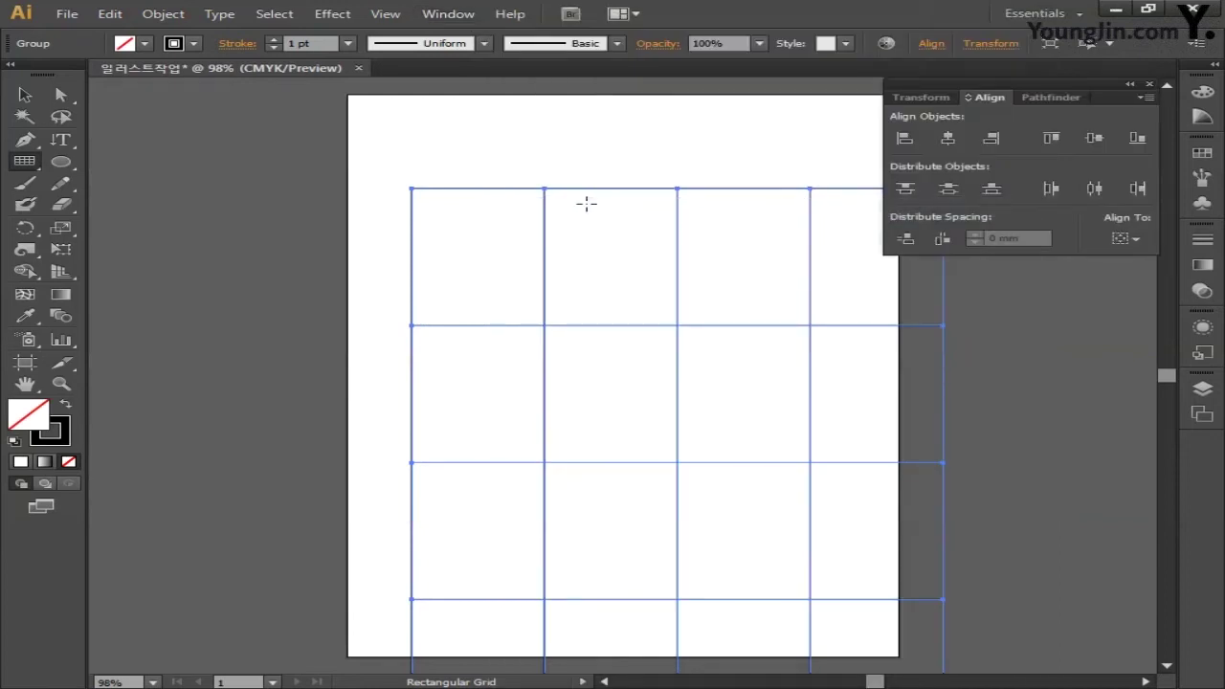
click(1127, 238)
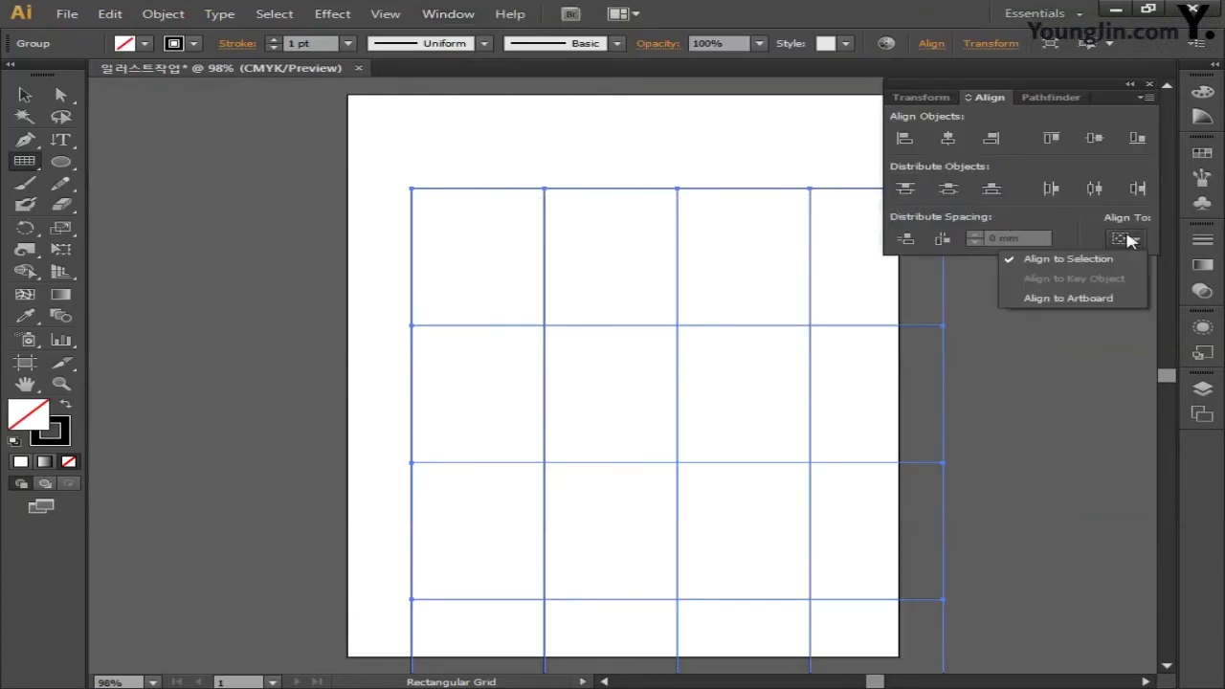
click(1059, 300)
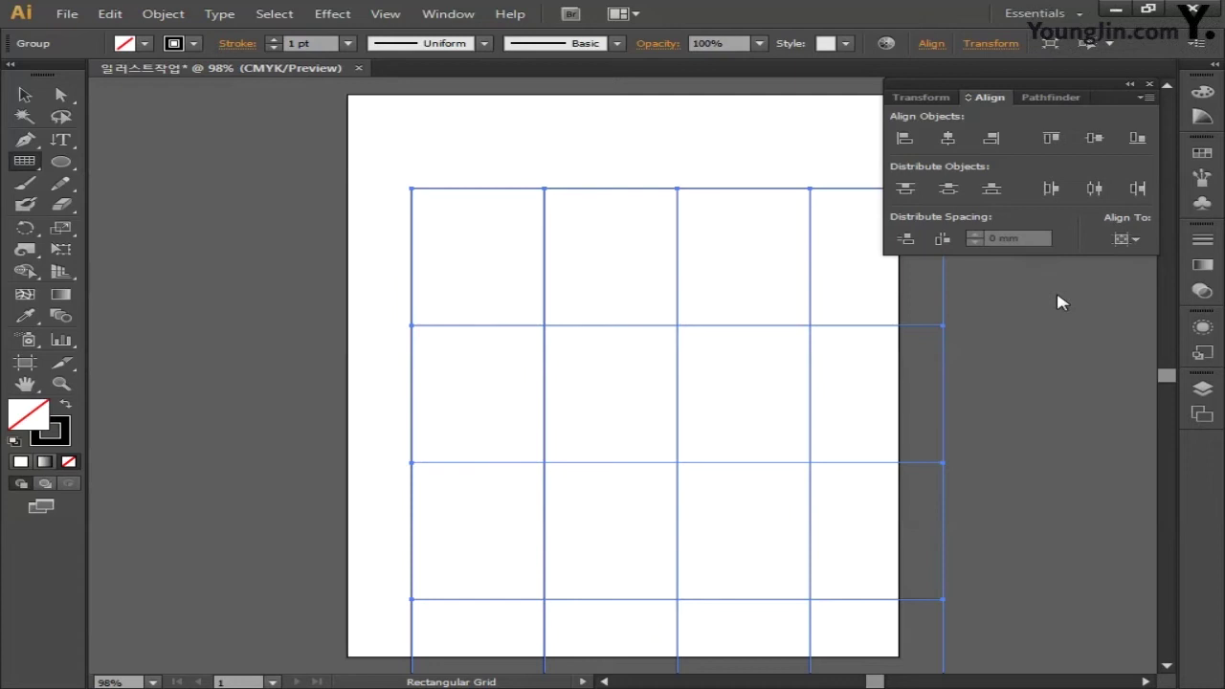
click(948, 139)
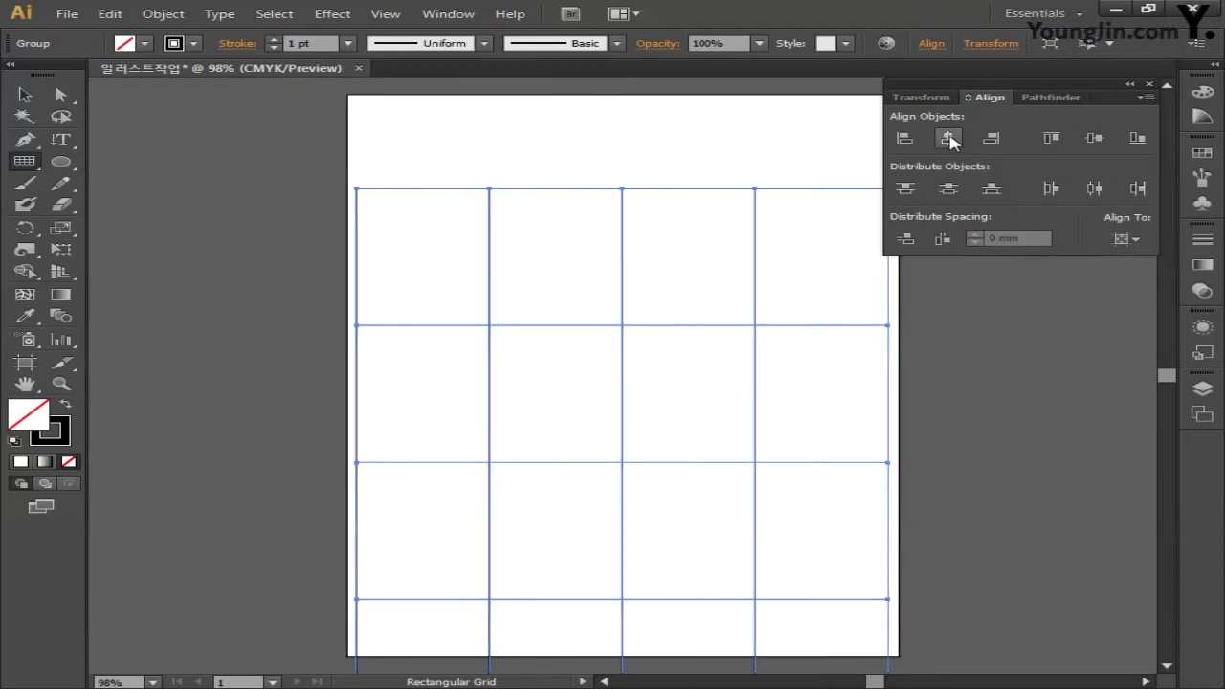
click(1094, 139)
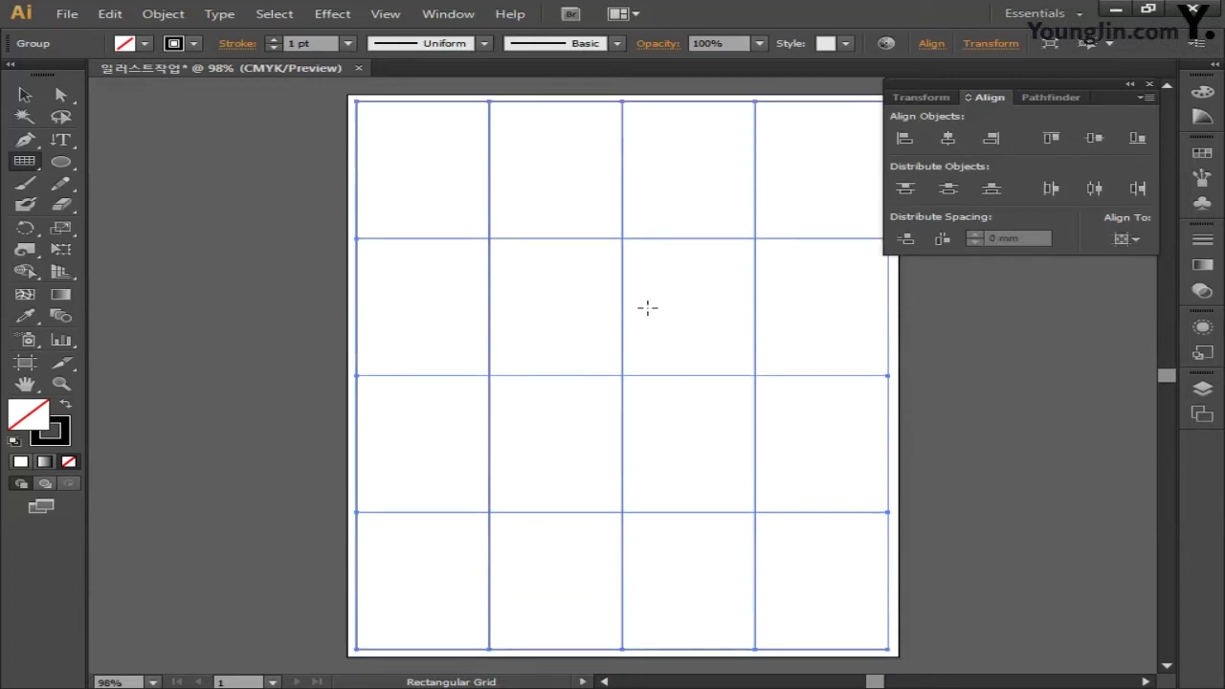
click(1148, 84)
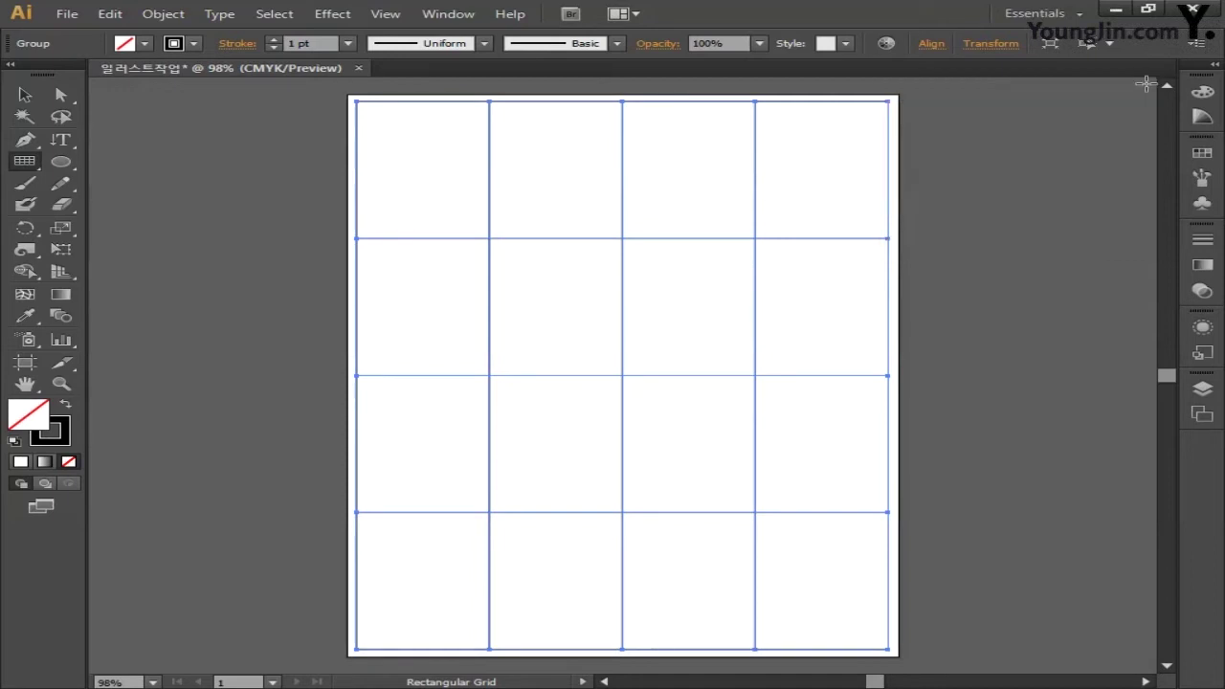
click(1146, 85)
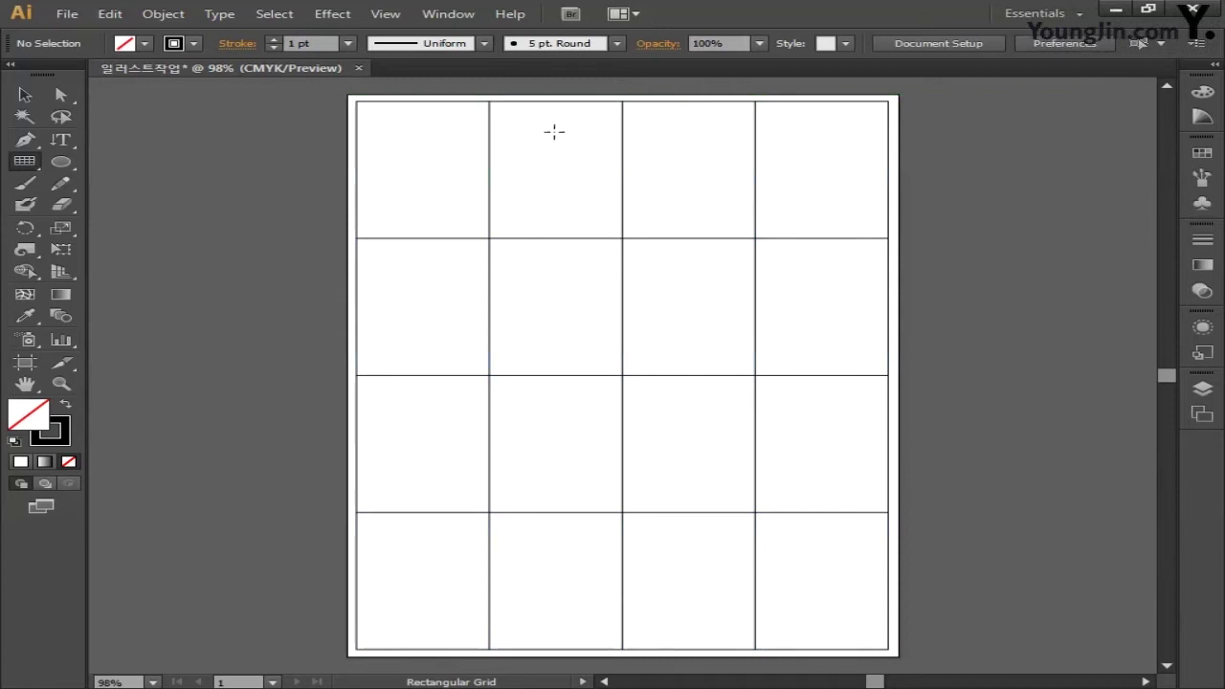
Draw seven parallel line segments through the grid intersections, sloping down to the right, so every cell has one diagonal.
drag(29, 164, 142, 166)
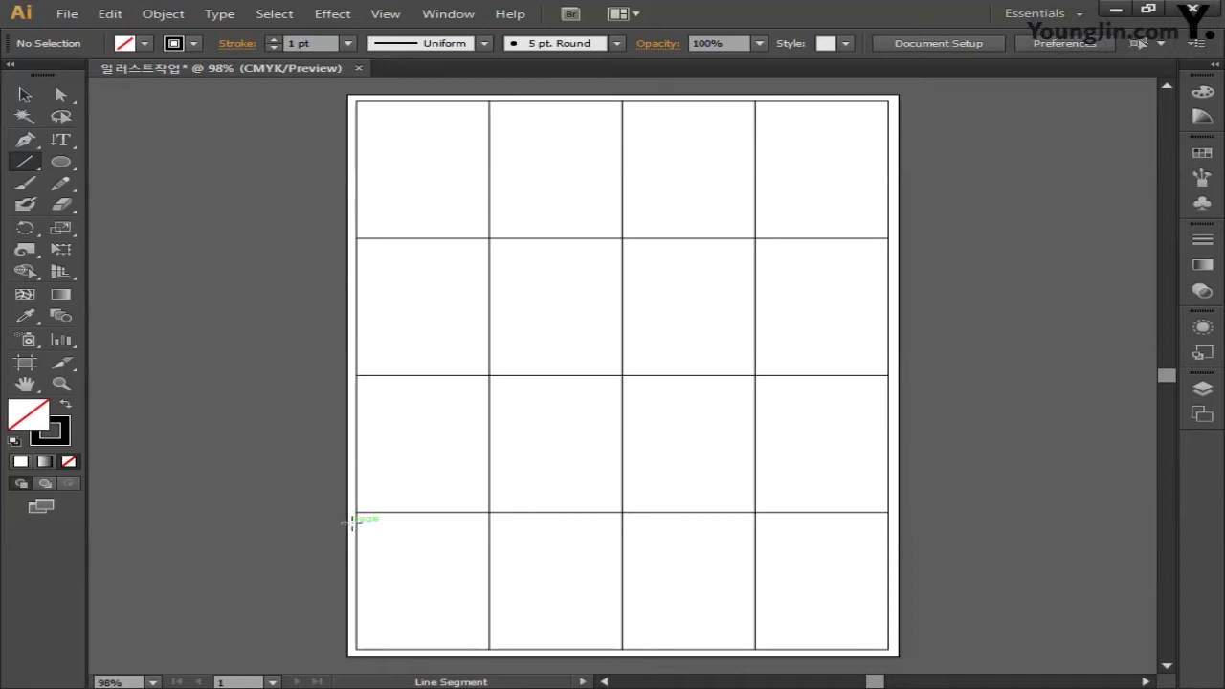
drag(356, 513, 489, 648)
mouse_move(356, 375)
mouse_down()
mouse_move(555, 564)
mouse_move(622, 648)
mouse_up()
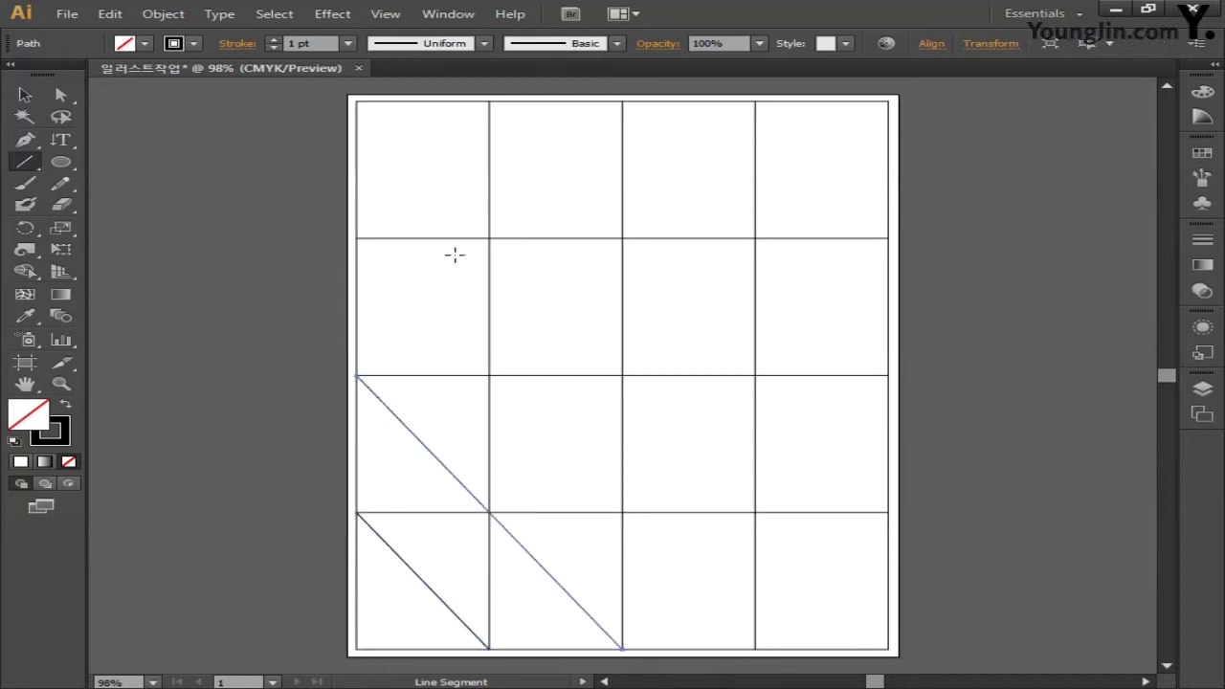
mouse_move(356, 238)
mouse_down()
mouse_move(686, 617)
mouse_move(755, 649)
mouse_up()
mouse_move(356, 102)
mouse_down()
mouse_move(421, 139)
mouse_move(888, 649)
mouse_up()
drag(488, 101, 888, 513)
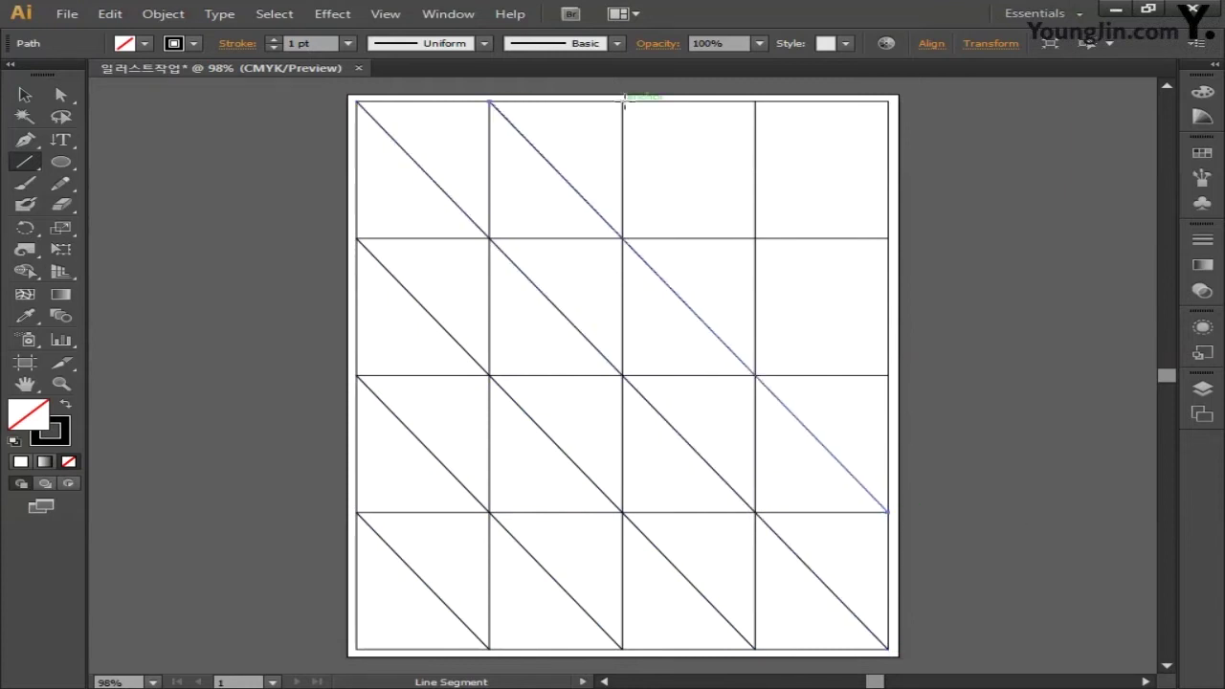
drag(622, 102, 888, 375)
mouse_move(755, 101)
mouse_down()
mouse_move(903, 239)
mouse_move(888, 238)
mouse_up()
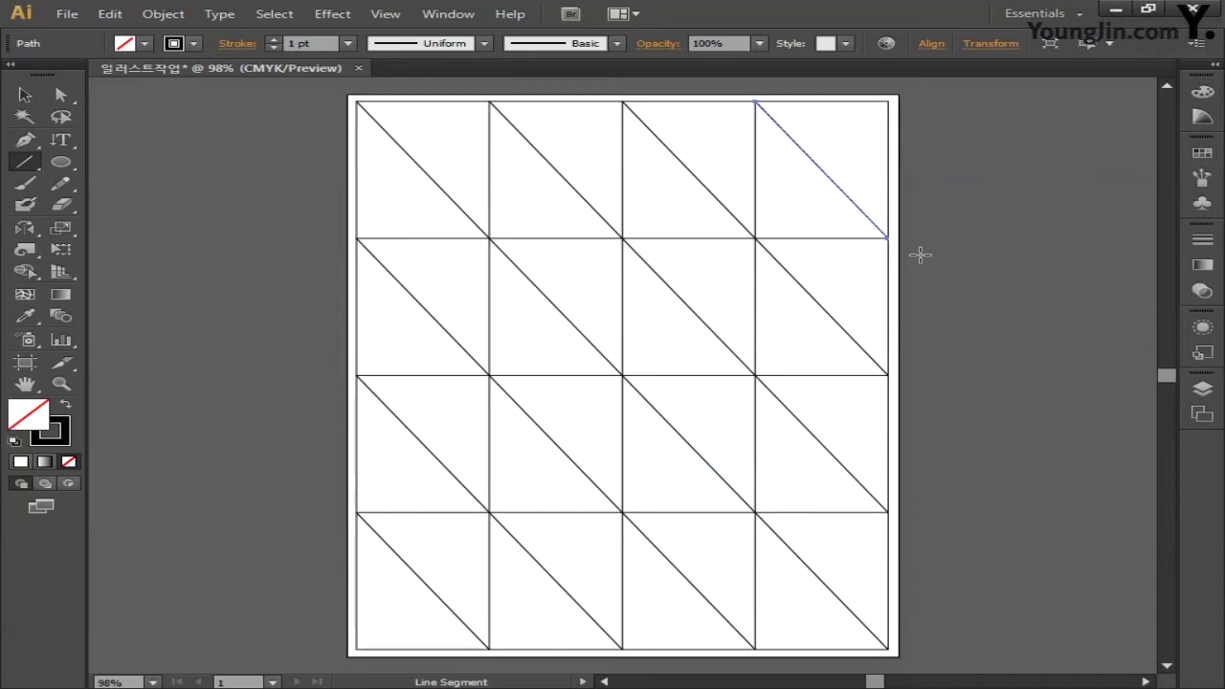
Reflect a copy of all the diagonal lines across the vertical axis to form crossing diagonals in every cell.
key(ctrl+a)
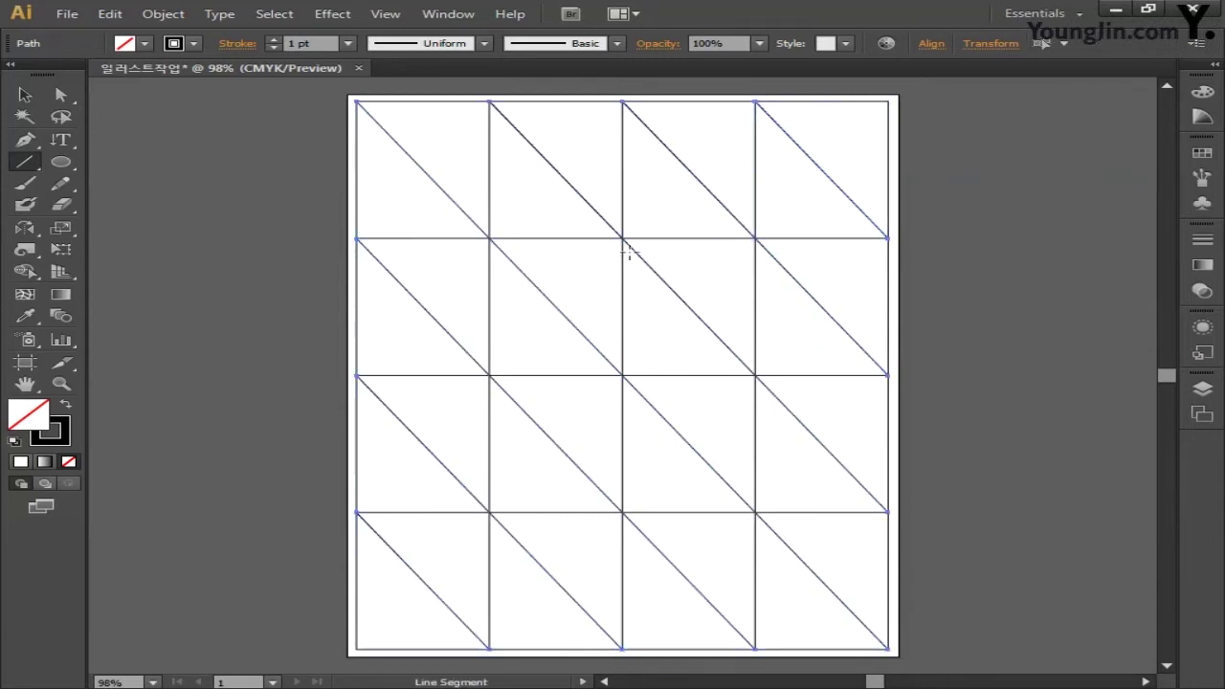
drag(25, 227, 105, 251)
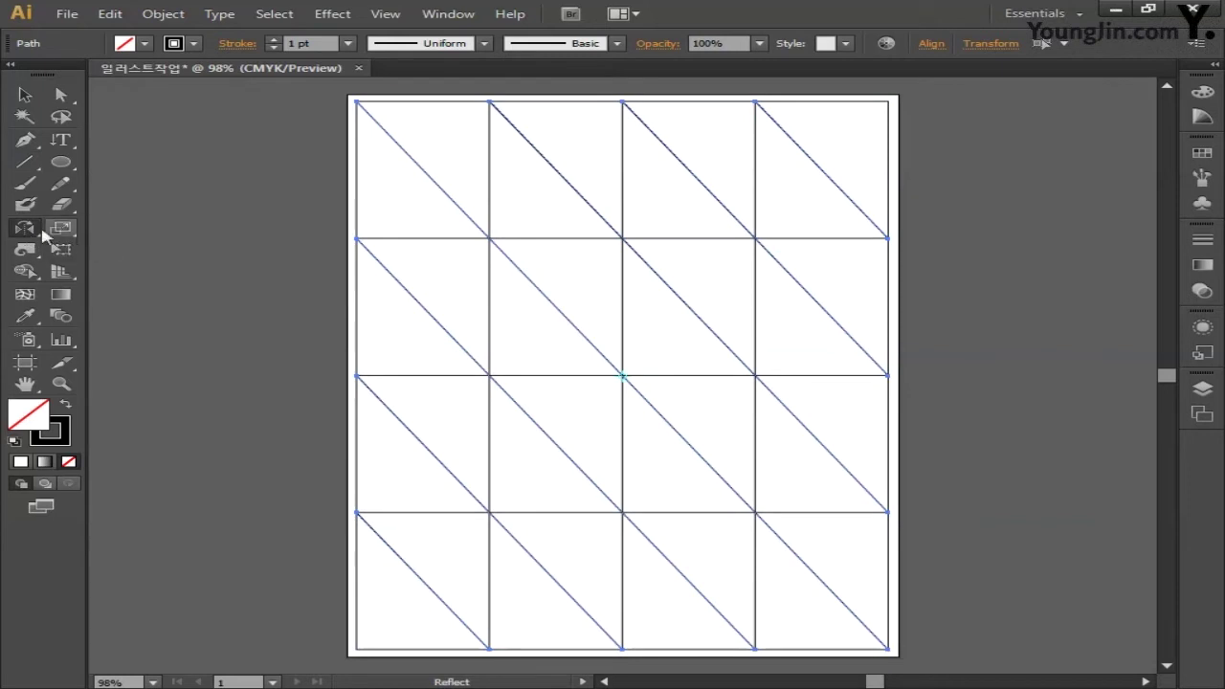
double_click(25, 228)
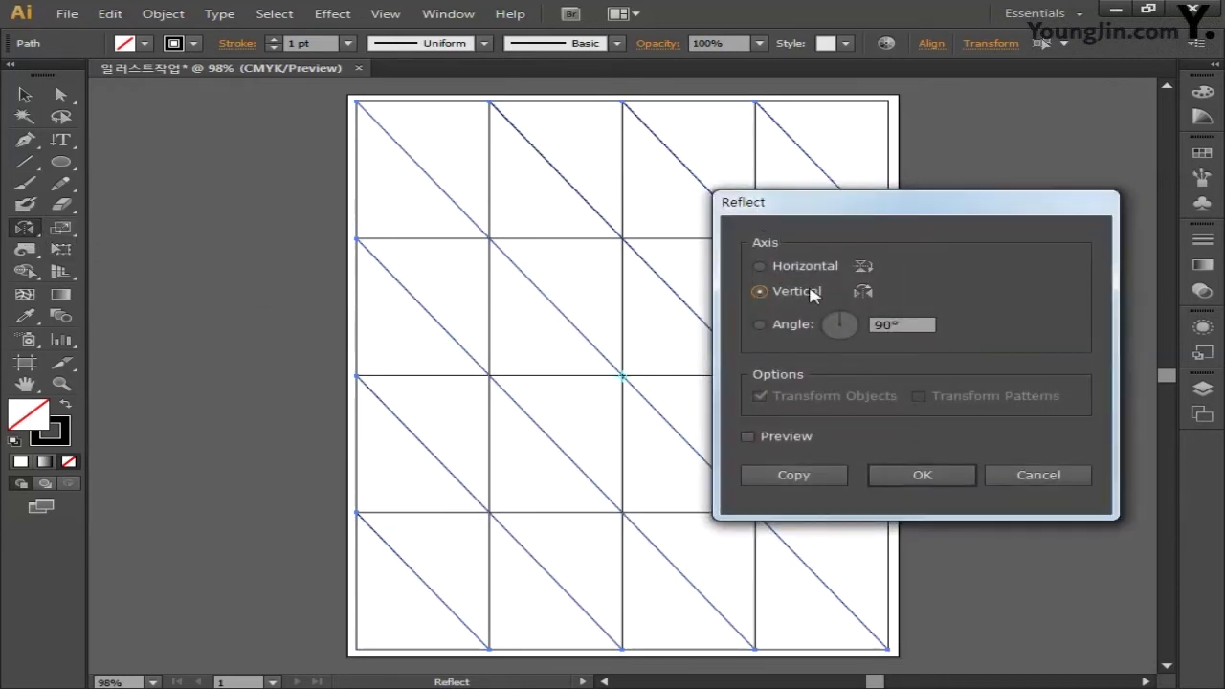
click(813, 476)
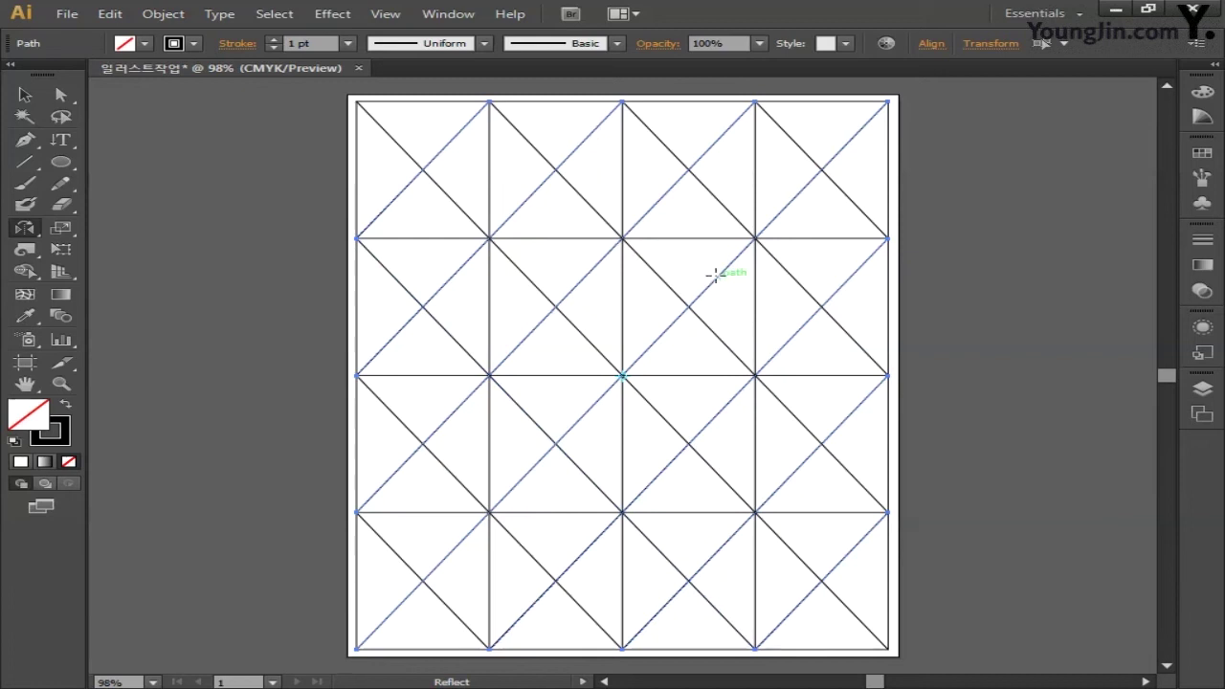
Unlock the grid and colour the strokes of all grid and diagonal lines pure red (FF0000).
click(179, 16)
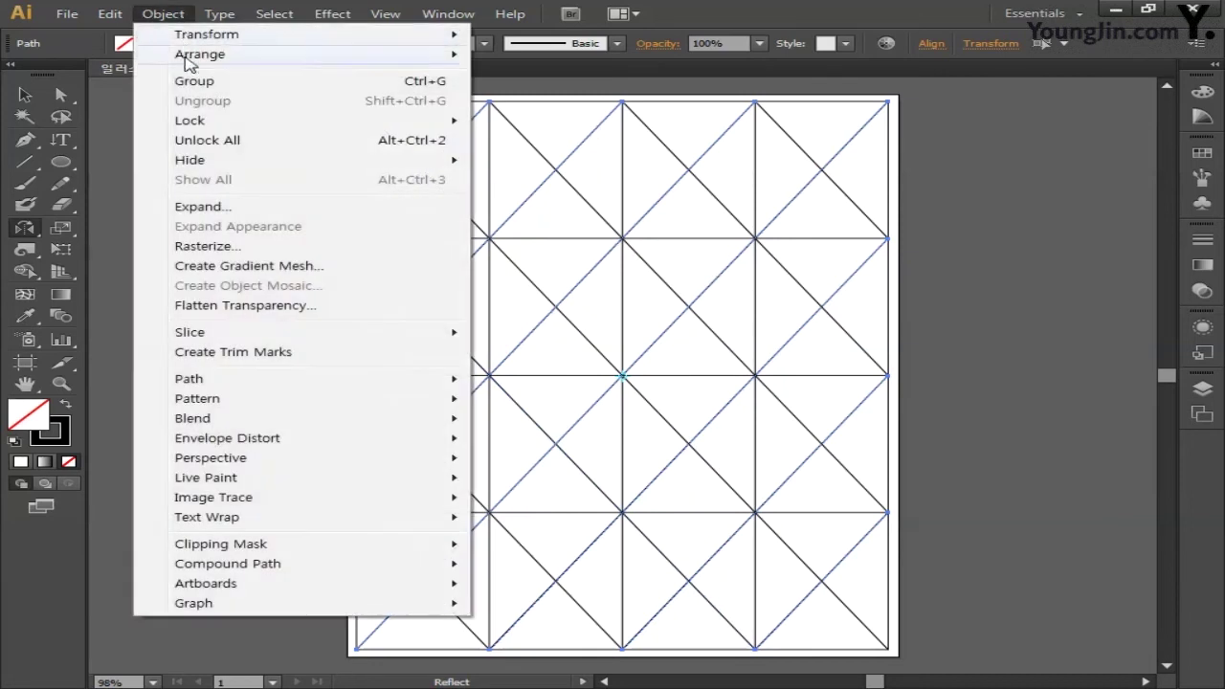
click(209, 139)
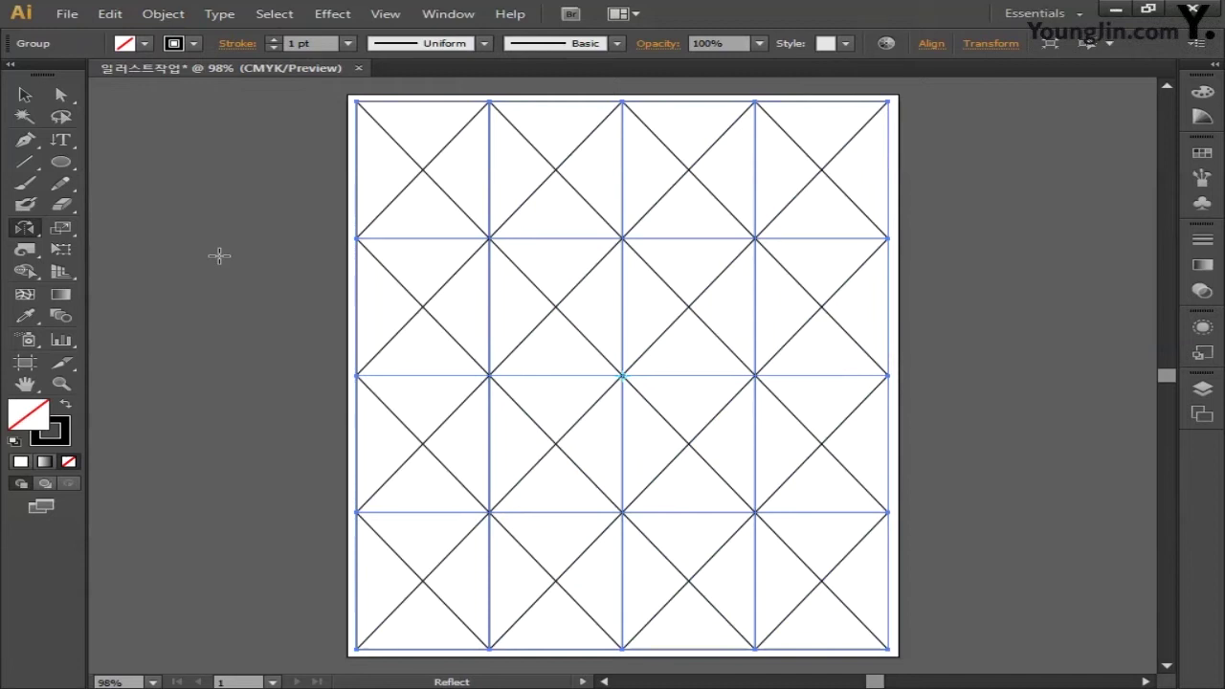
key(ctrl+a)
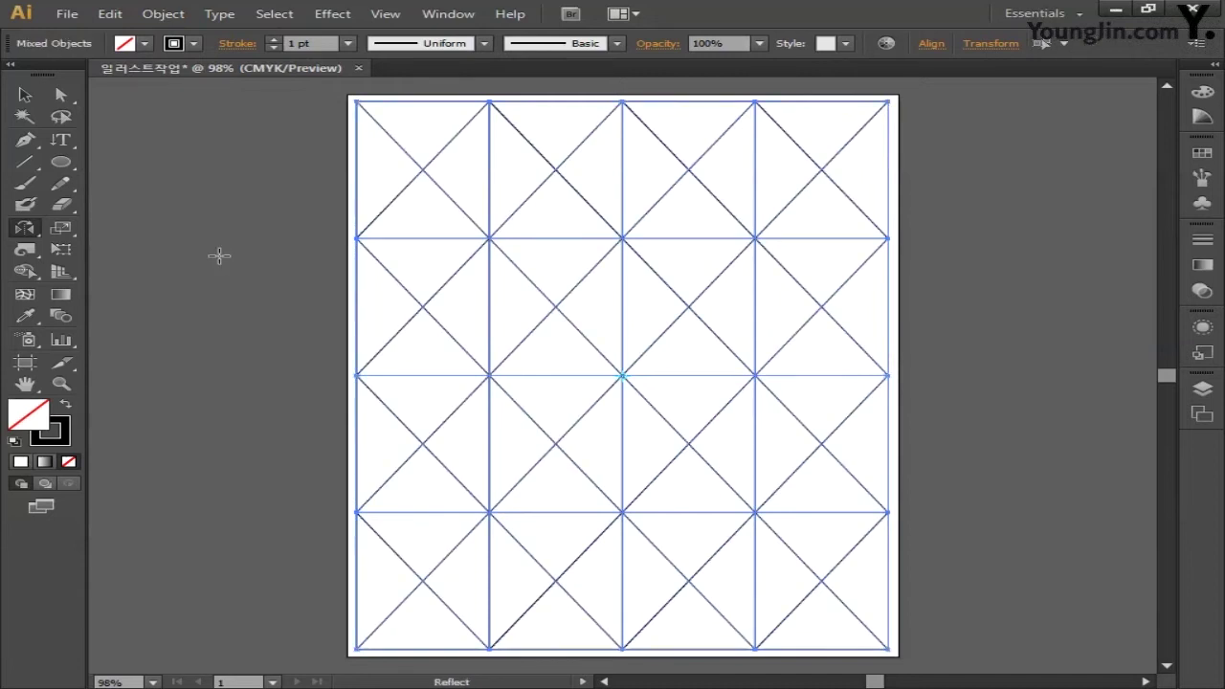
click(63, 427)
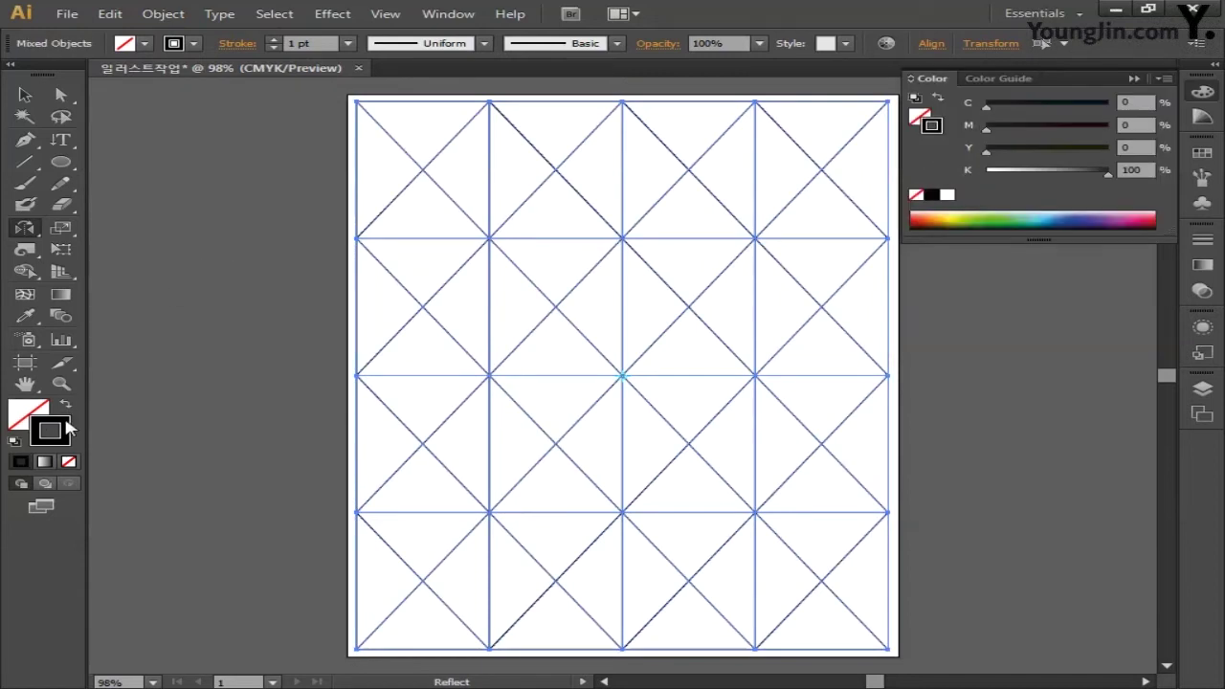
double_click(69, 428)
click(905, 220)
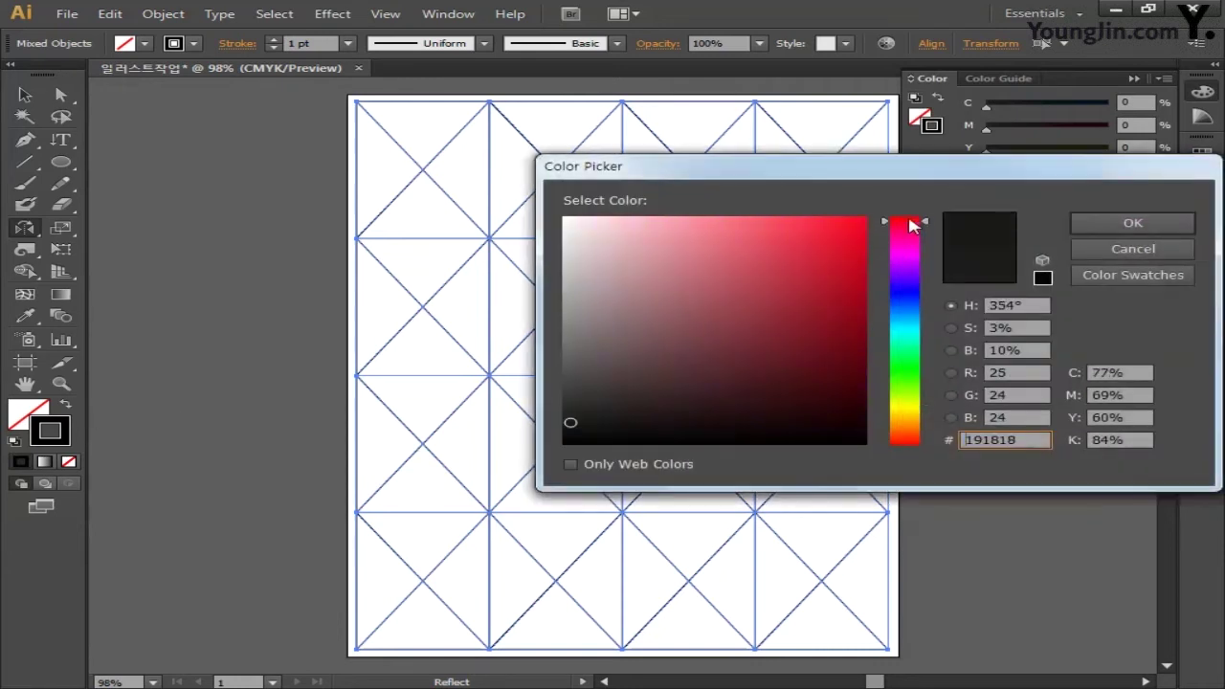
drag(855, 245, 886, 209)
click(1110, 222)
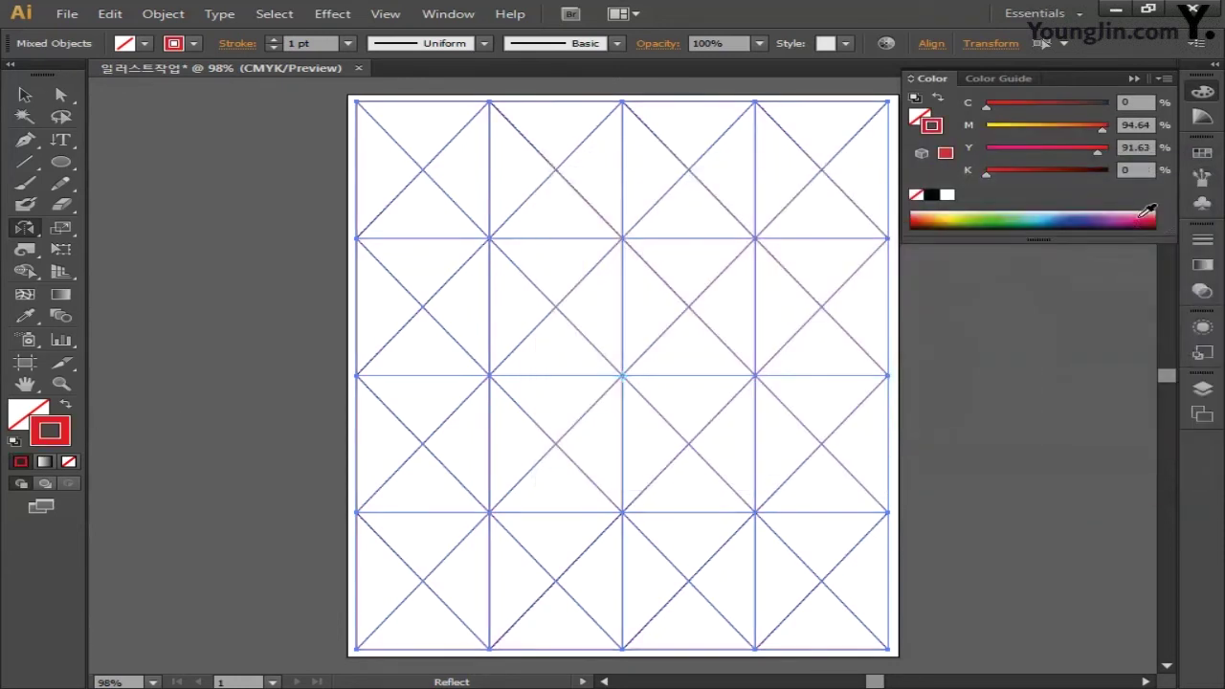
click(1211, 93)
click(25, 95)
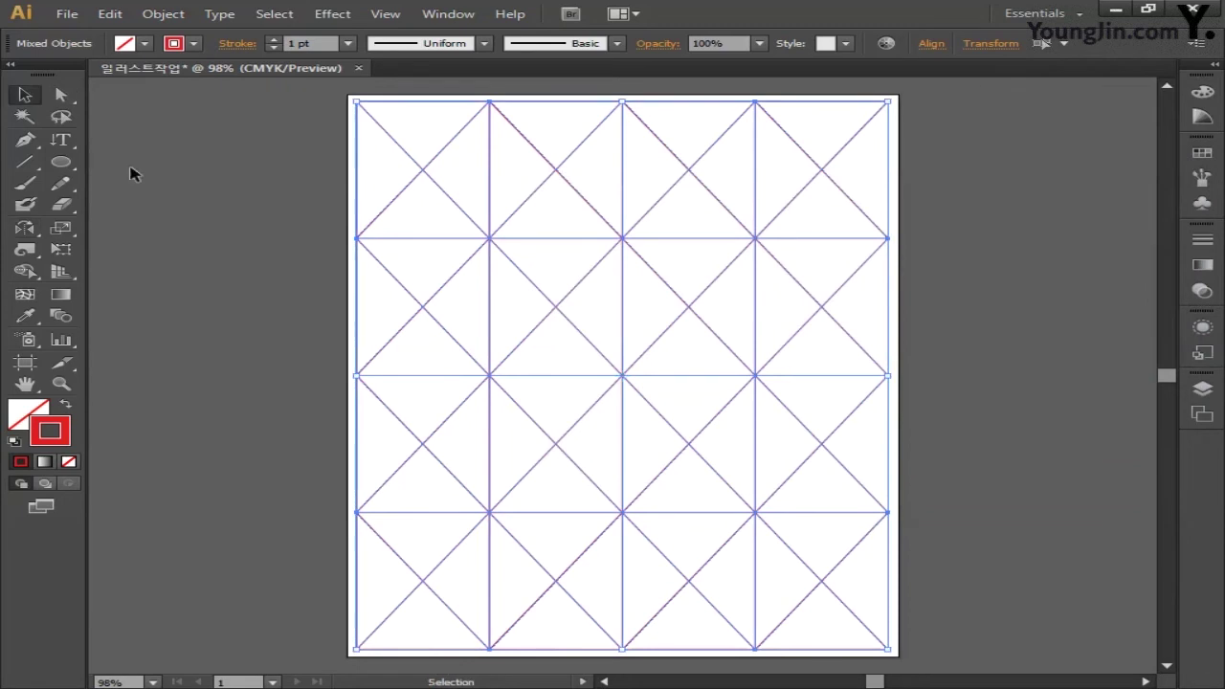
click(264, 355)
Draw an open, right-angled S-shaped path with the Pen tool beside the artboard, its top segment about 13 mm and upper vertical about 11 mm.
key(ctrl+0)
key(space)
drag(195, 313, 695, 313)
drag(406, 312, 752, 313)
drag(538, 314, 679, 315)
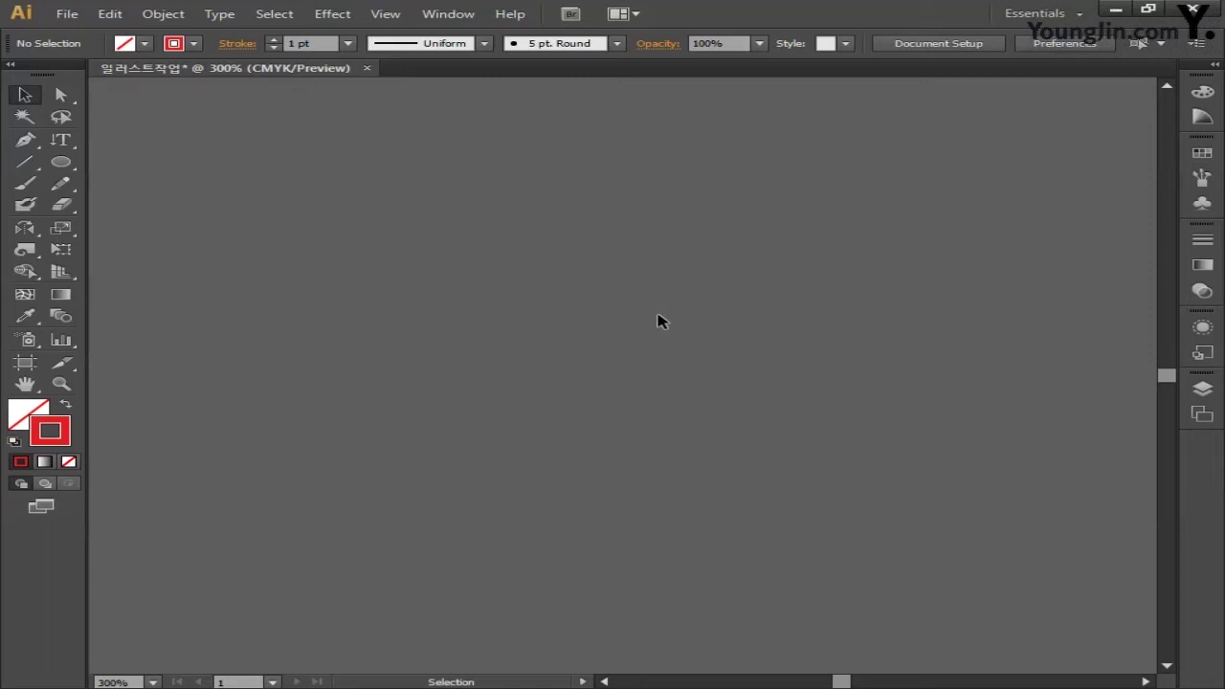
click(26, 141)
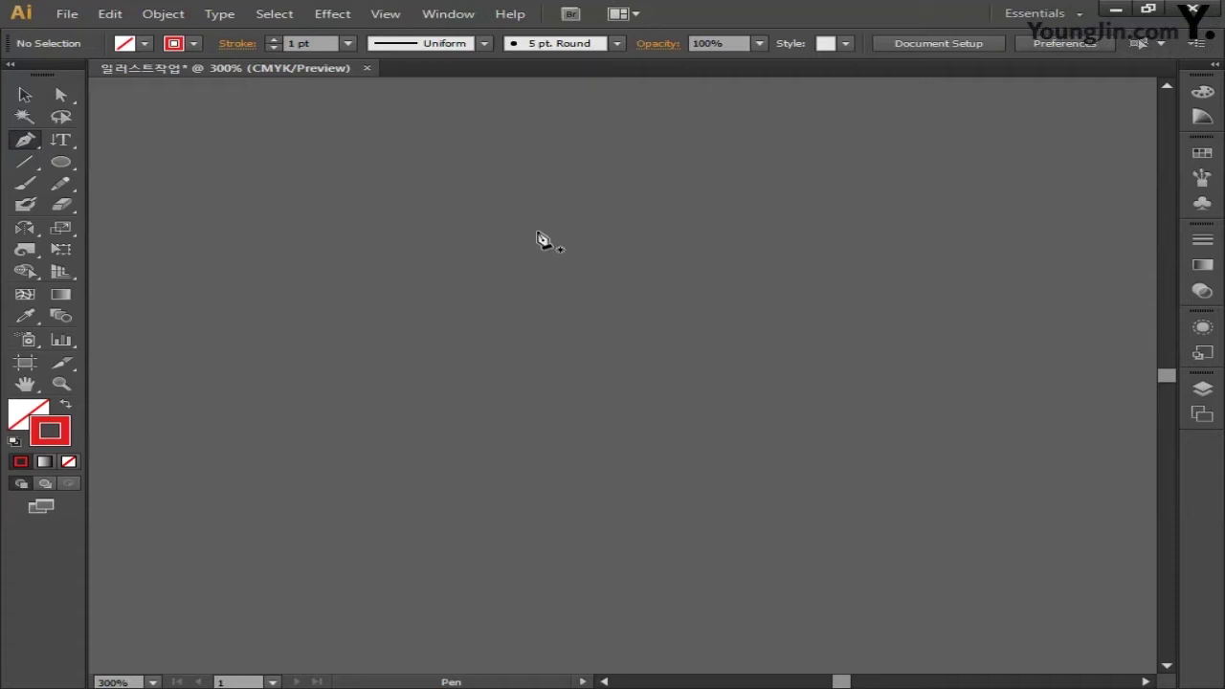
drag(621, 233, 490, 233)
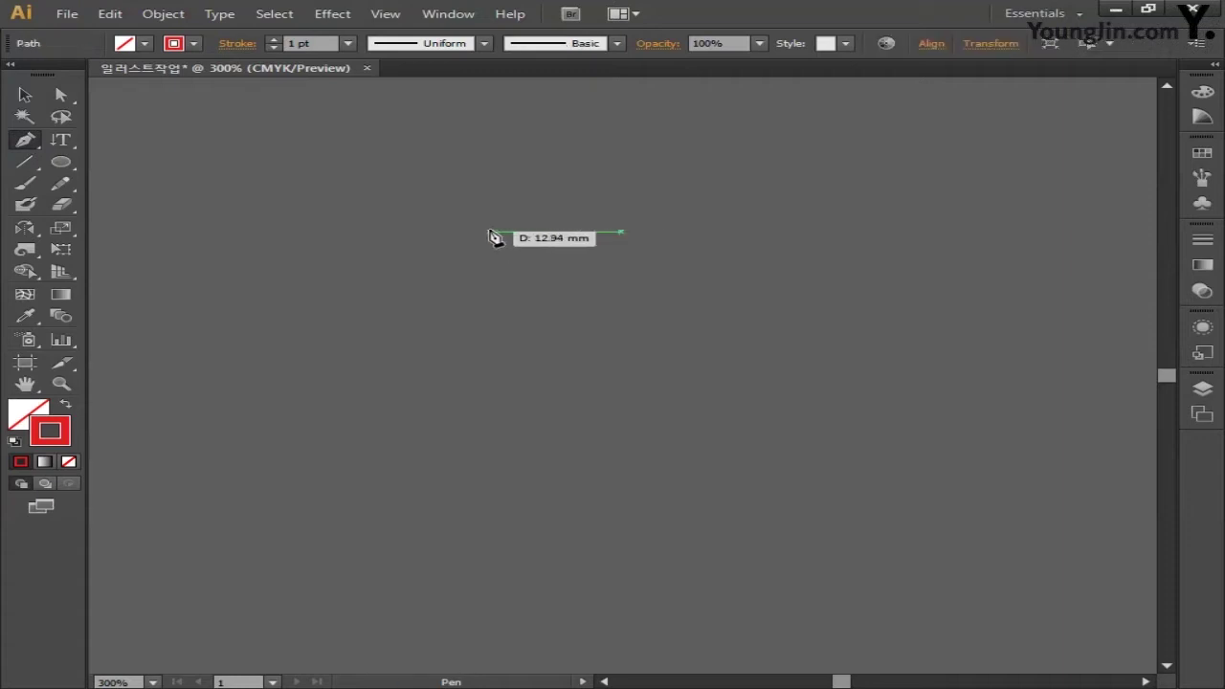
click(489, 232)
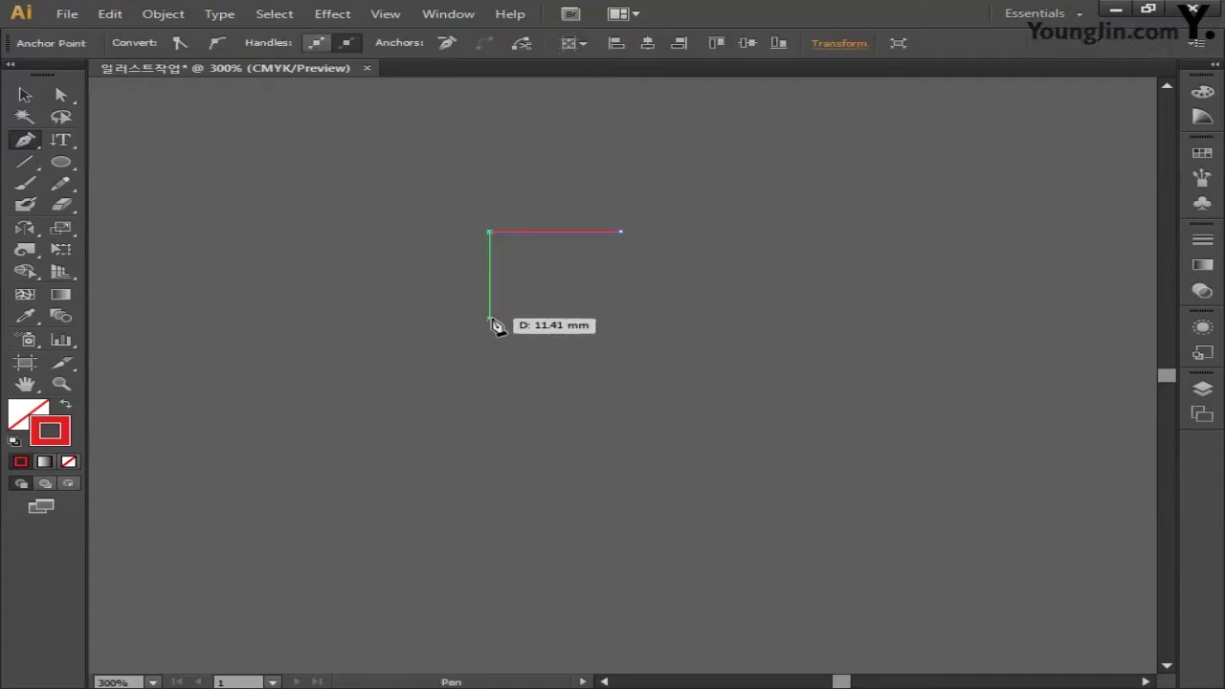
click(489, 319)
click(602, 318)
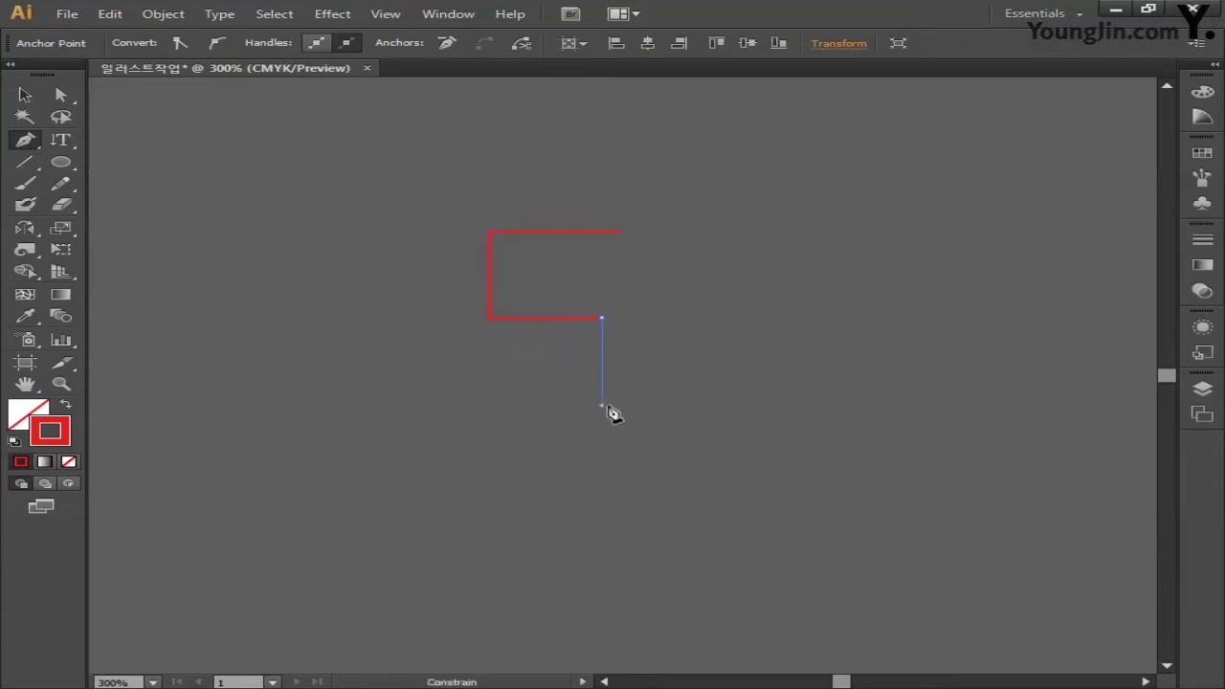
click(602, 405)
shift+click(451, 405)
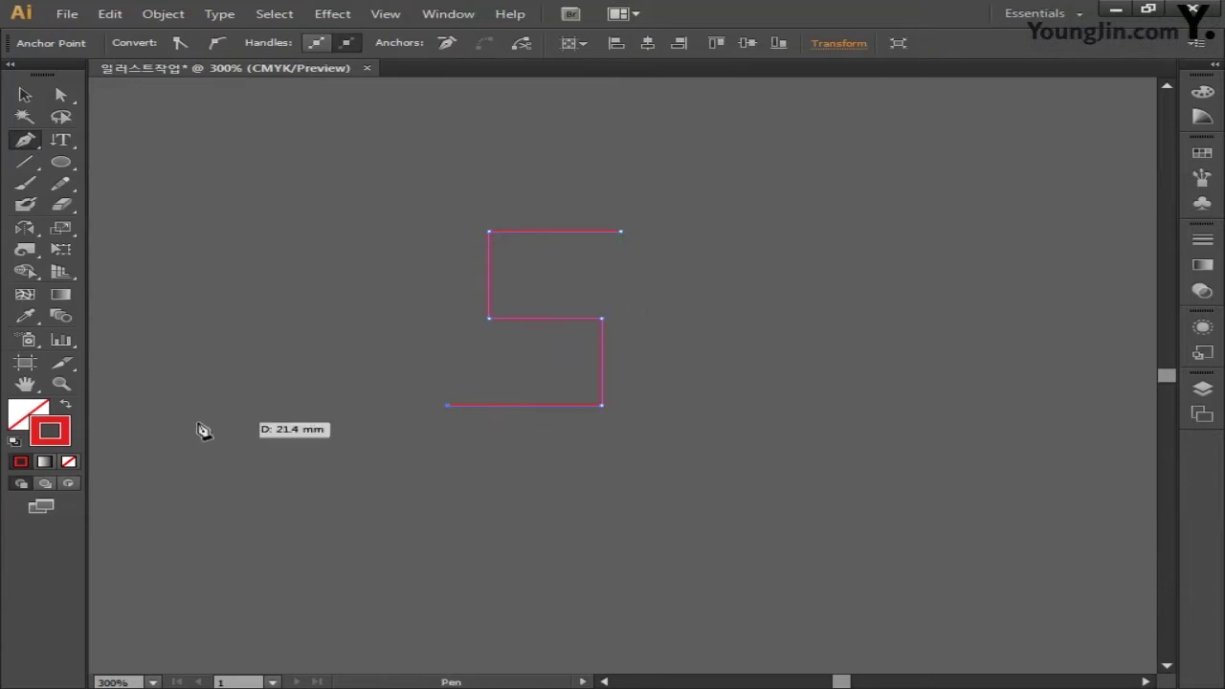
Set the S-shaped path's stroke colour to white with C, M, Y and K at 0%.
click(19, 416)
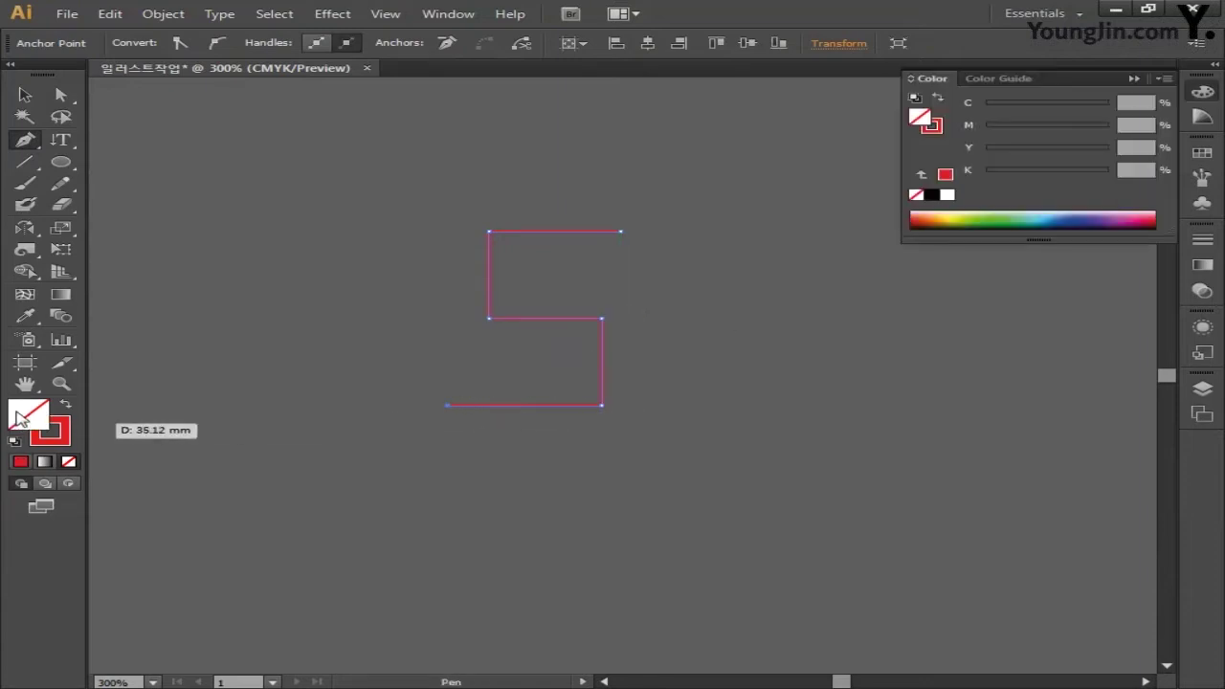
double_click(66, 444)
key(Tab)
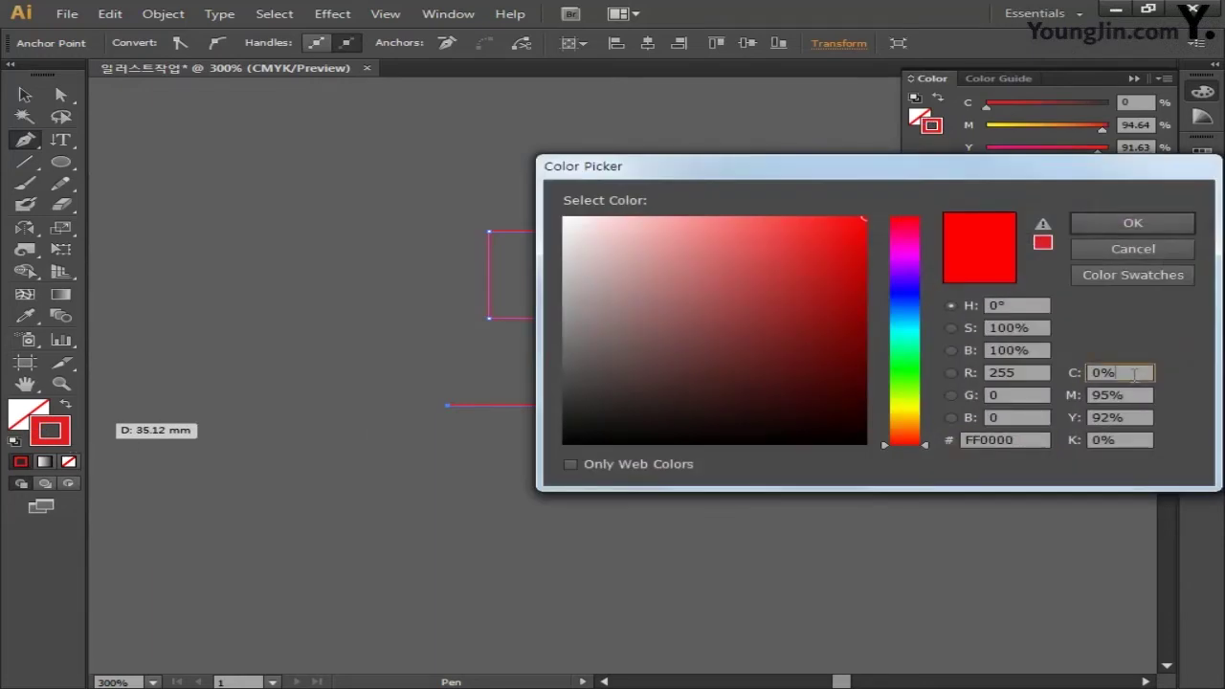
key(Tab)
text(0)
key(Tab)
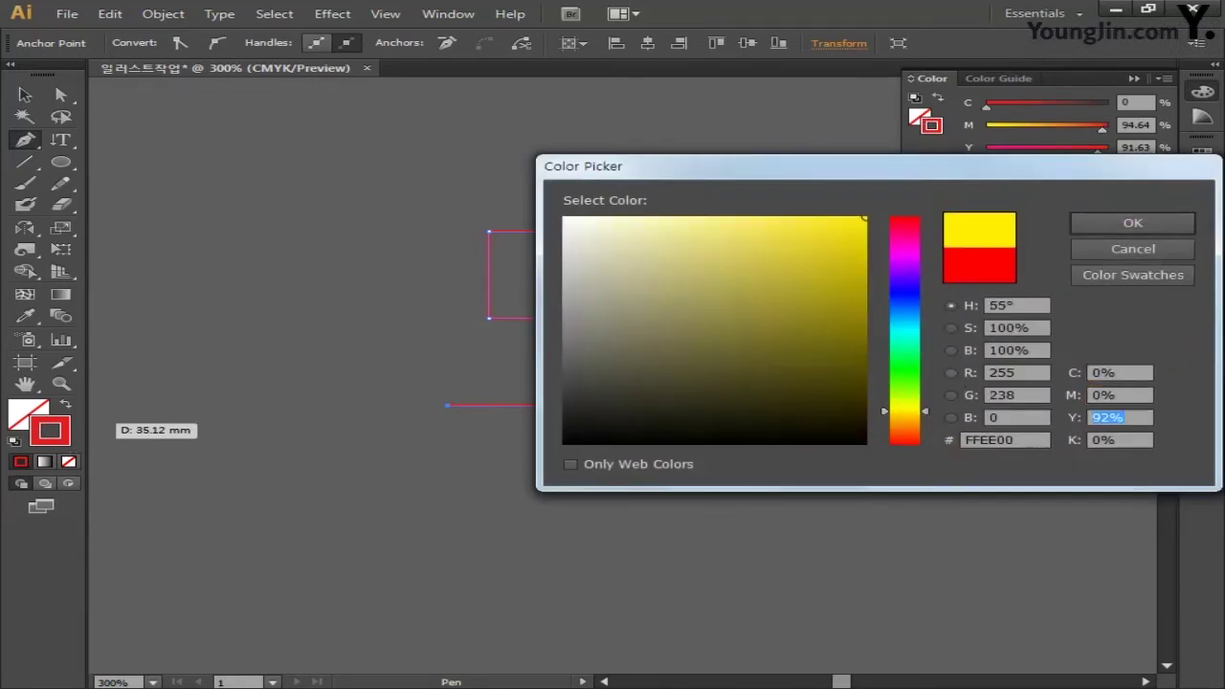
text(0)
key(Tab)
text(0)
key(Return)
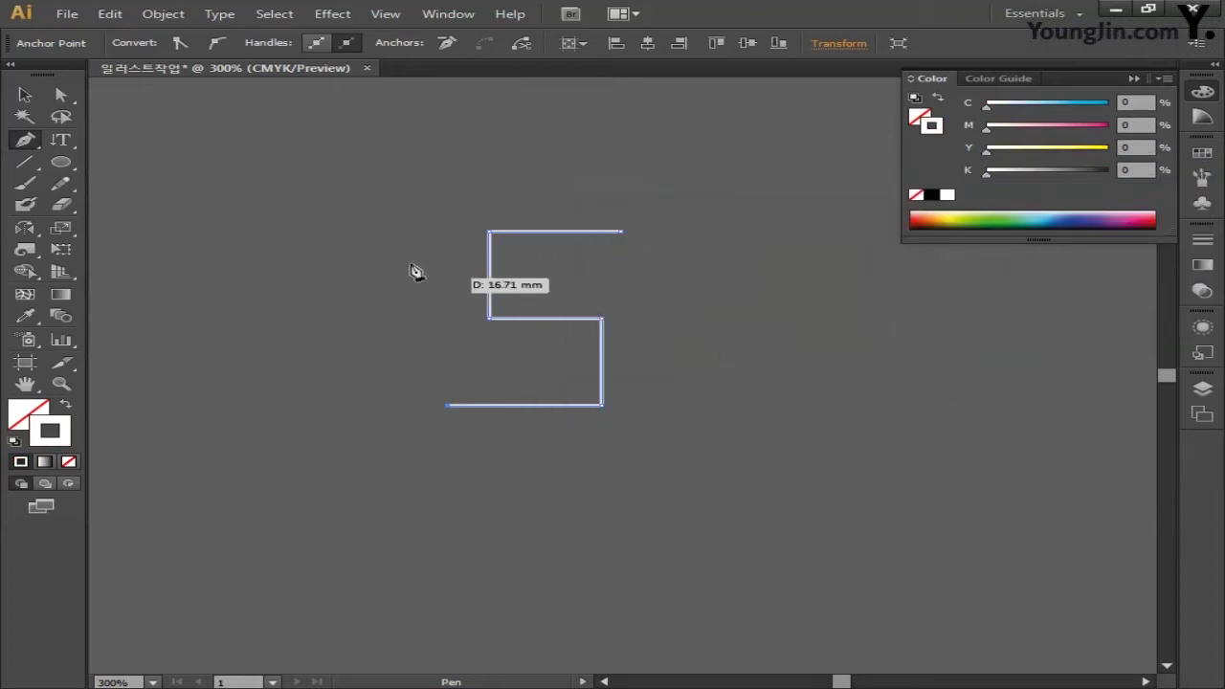
Increase the S-shaped path's stroke weight to 15 pt.
click(34, 96)
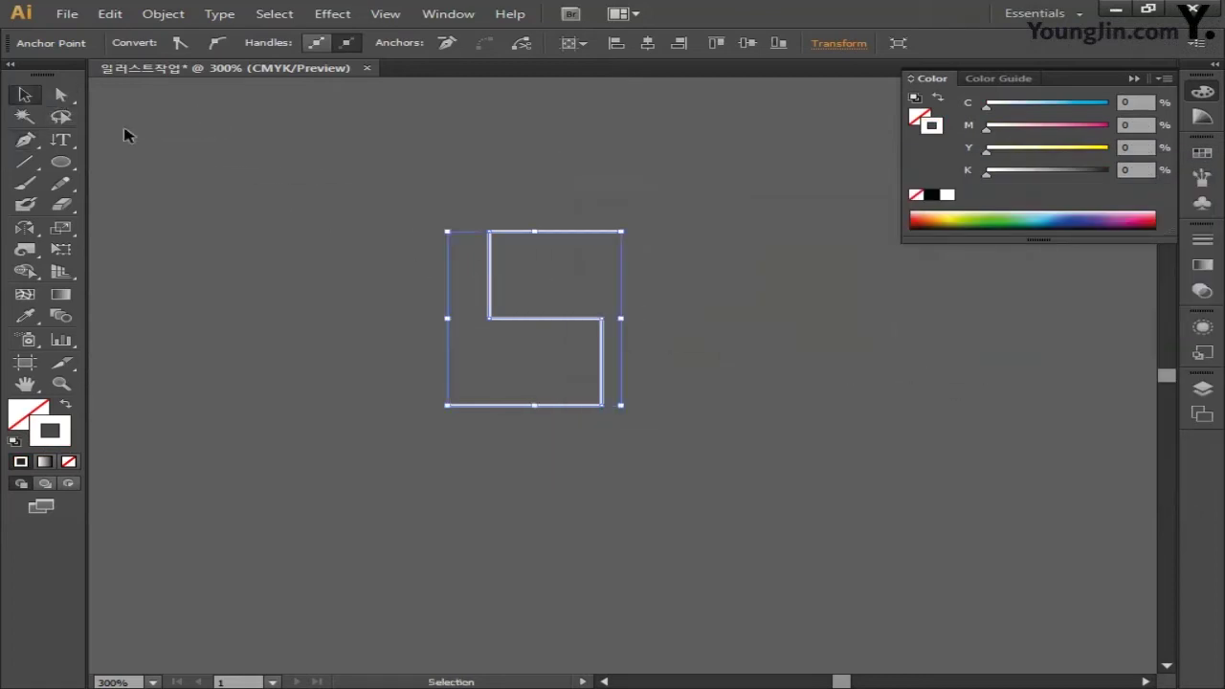
click(307, 180)
drag(335, 182, 678, 251)
click(274, 39)
click(274, 39)
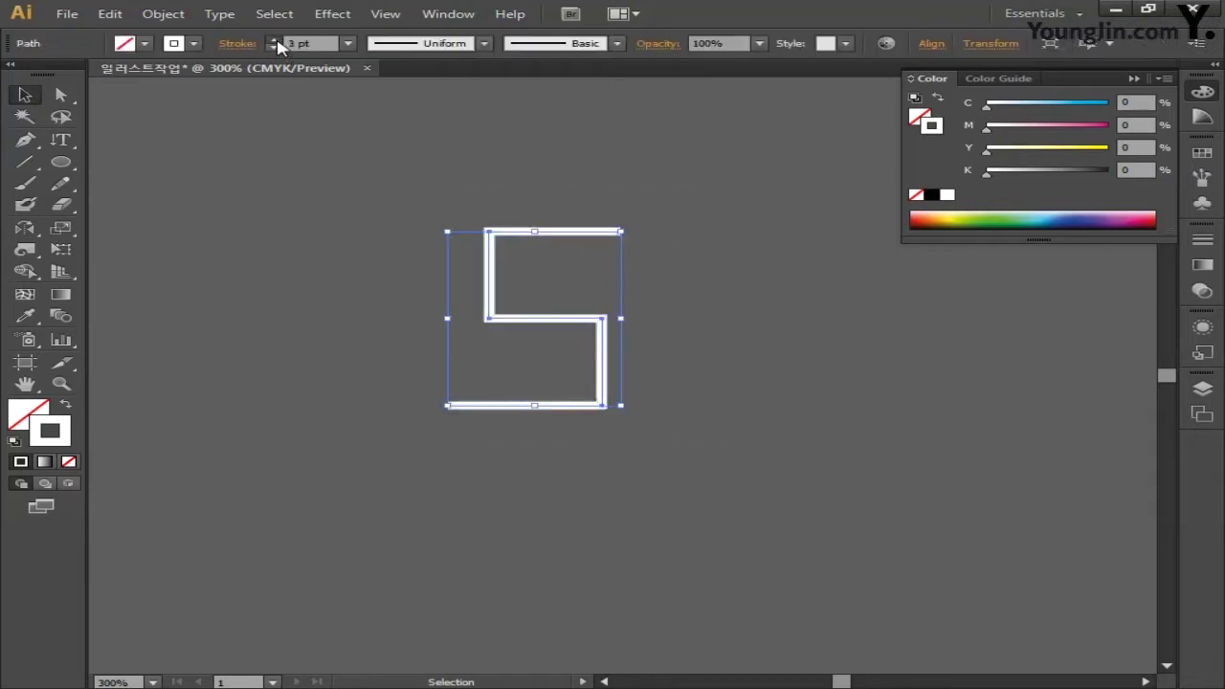
click(274, 39)
click(274, 39)
click(274, 40)
click(274, 40)
click(274, 39)
click(274, 40)
click(274, 39)
click(274, 40)
click(274, 39)
click(274, 39)
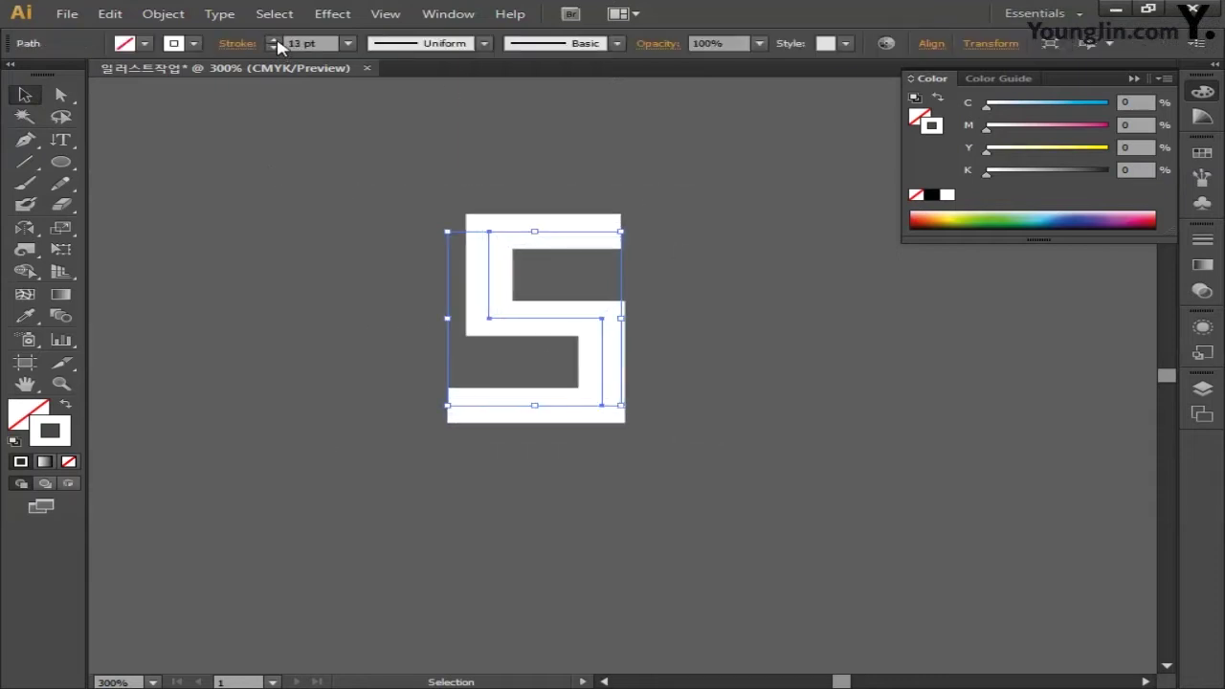
click(276, 42)
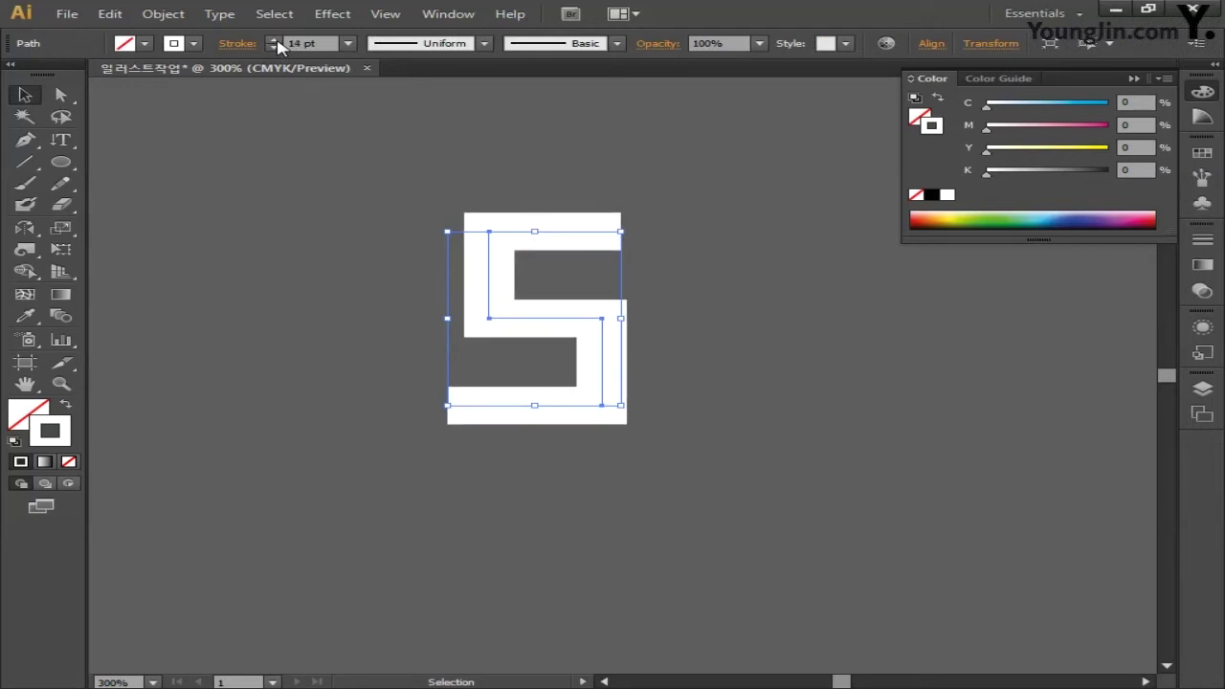
click(275, 40)
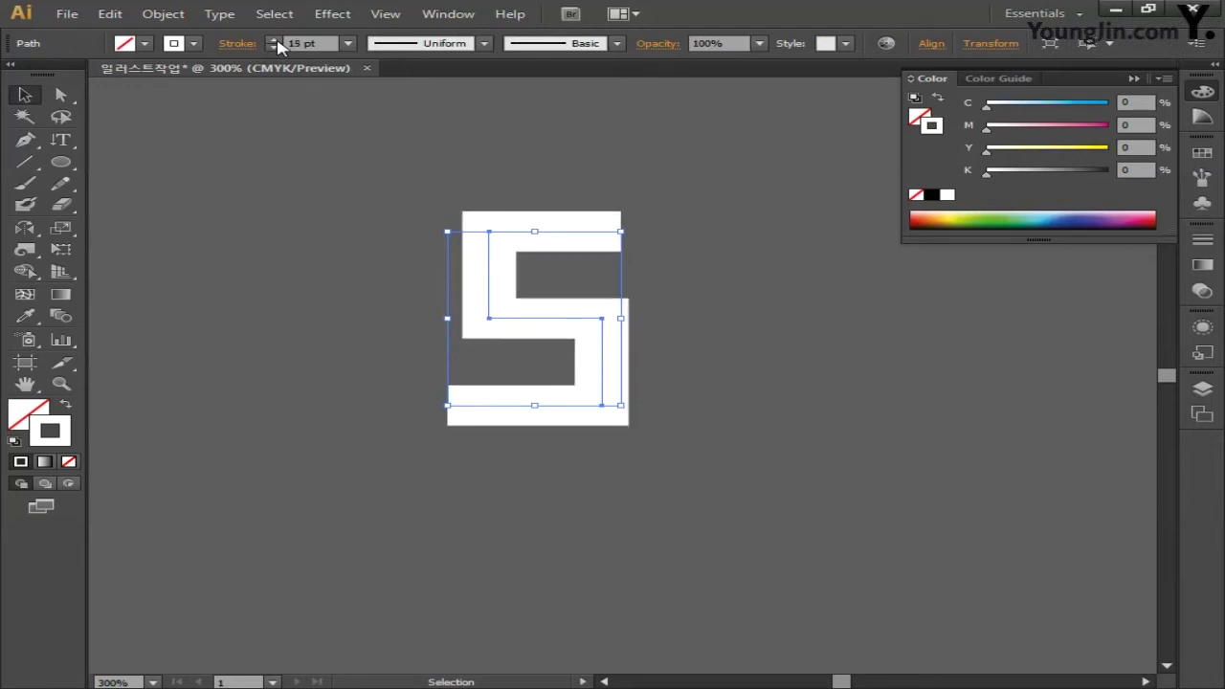
Lengthen the S-shaped path by moving its top end point further right and its bottom end point further left.
click(60, 94)
click(594, 183)
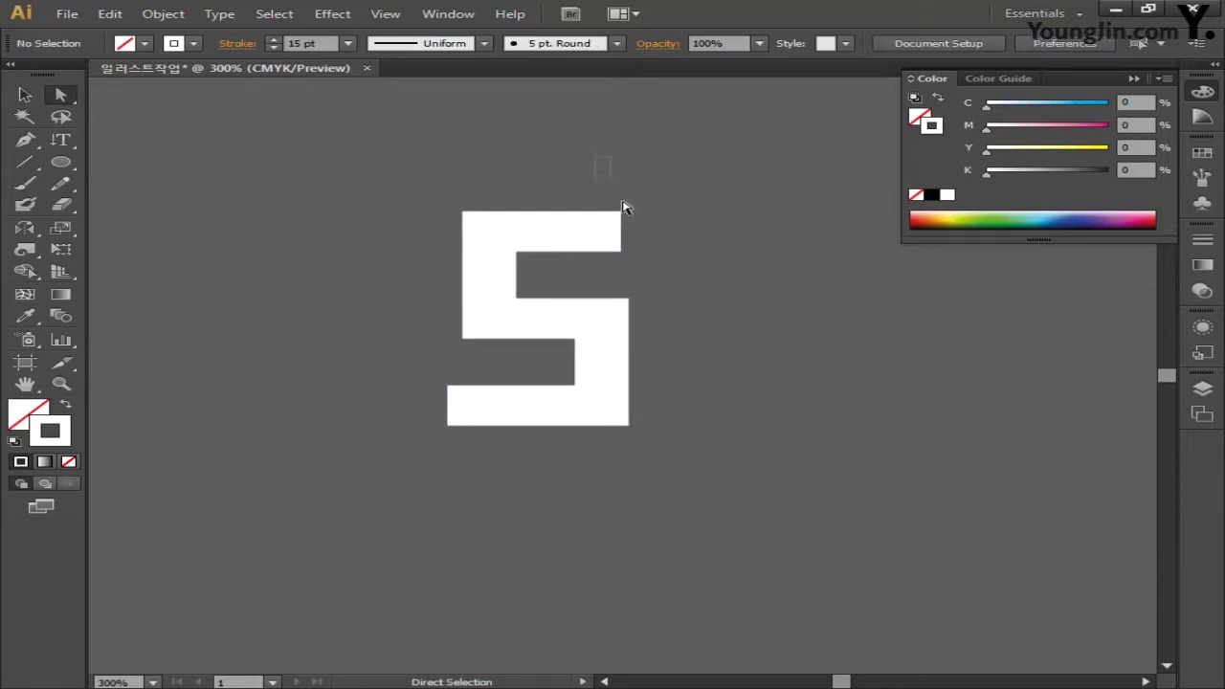
drag(616, 204, 662, 231)
drag(448, 404, 431, 408)
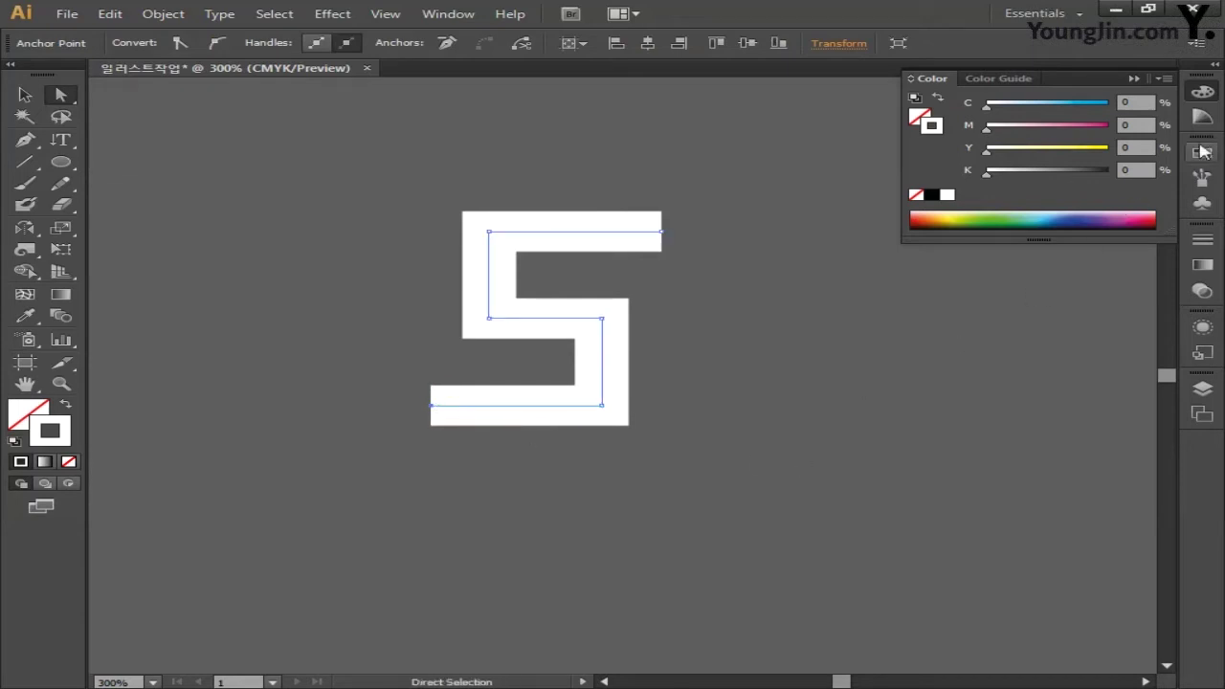
click(1203, 91)
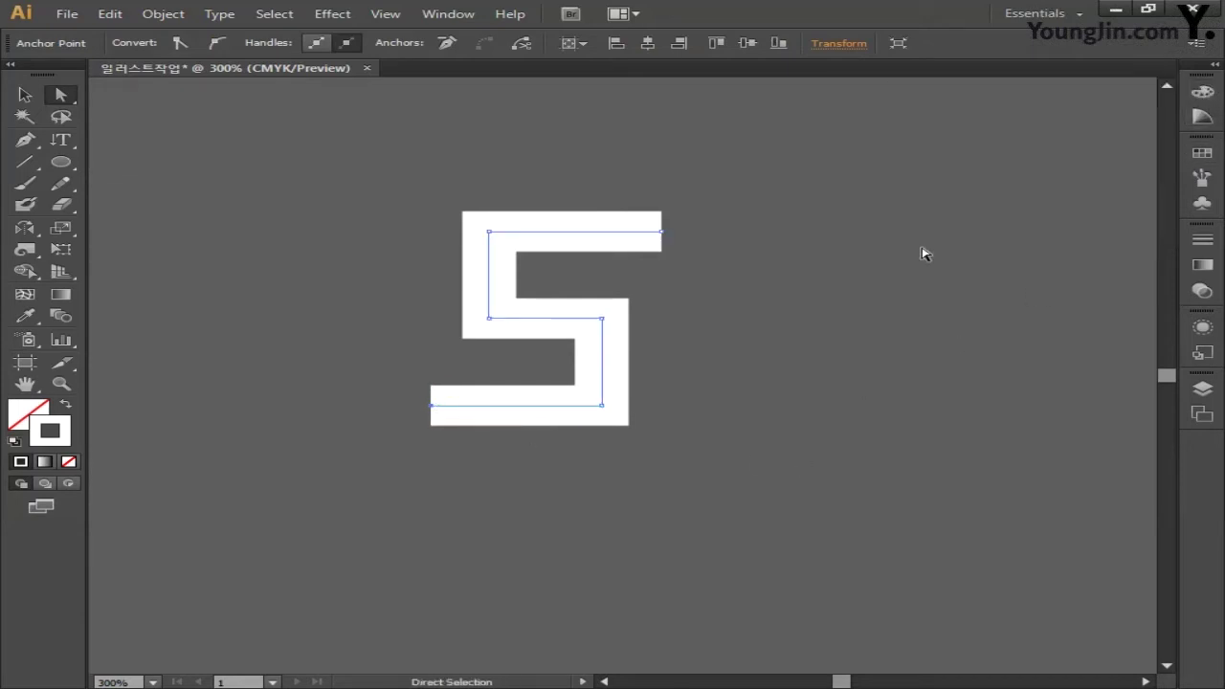
Reflect a copy of the S-shaped path across a vertical axis through its top-right end point.
click(25, 94)
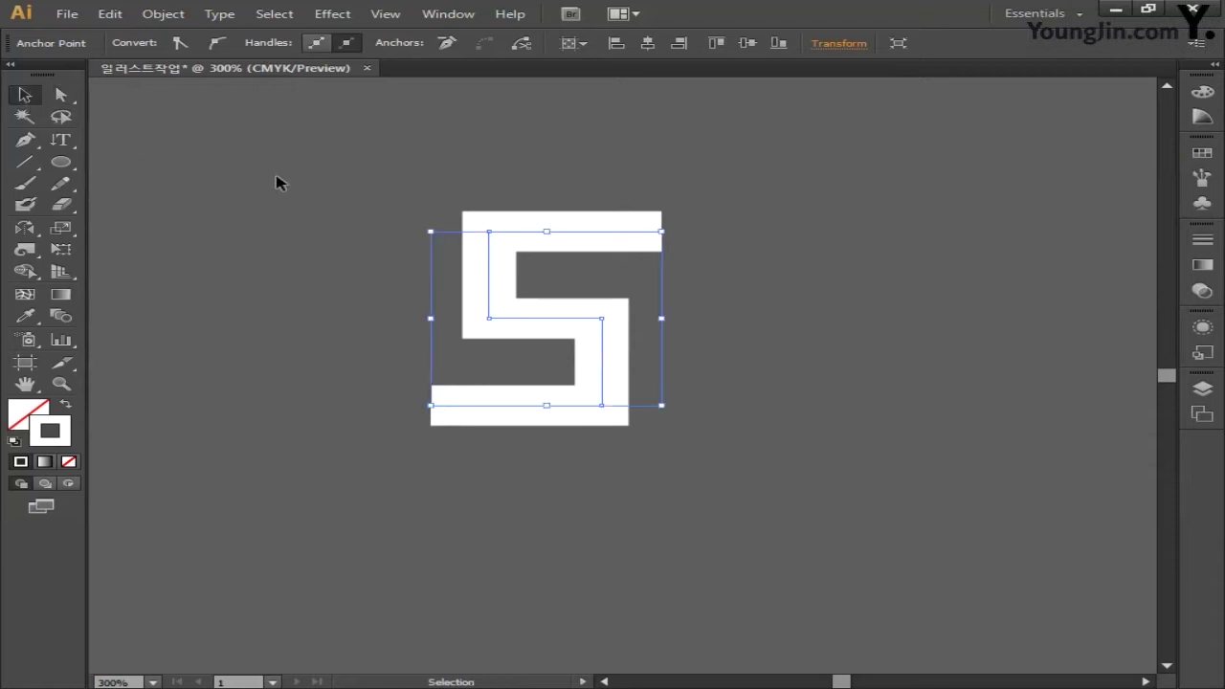
drag(348, 152, 392, 218)
drag(419, 260, 787, 507)
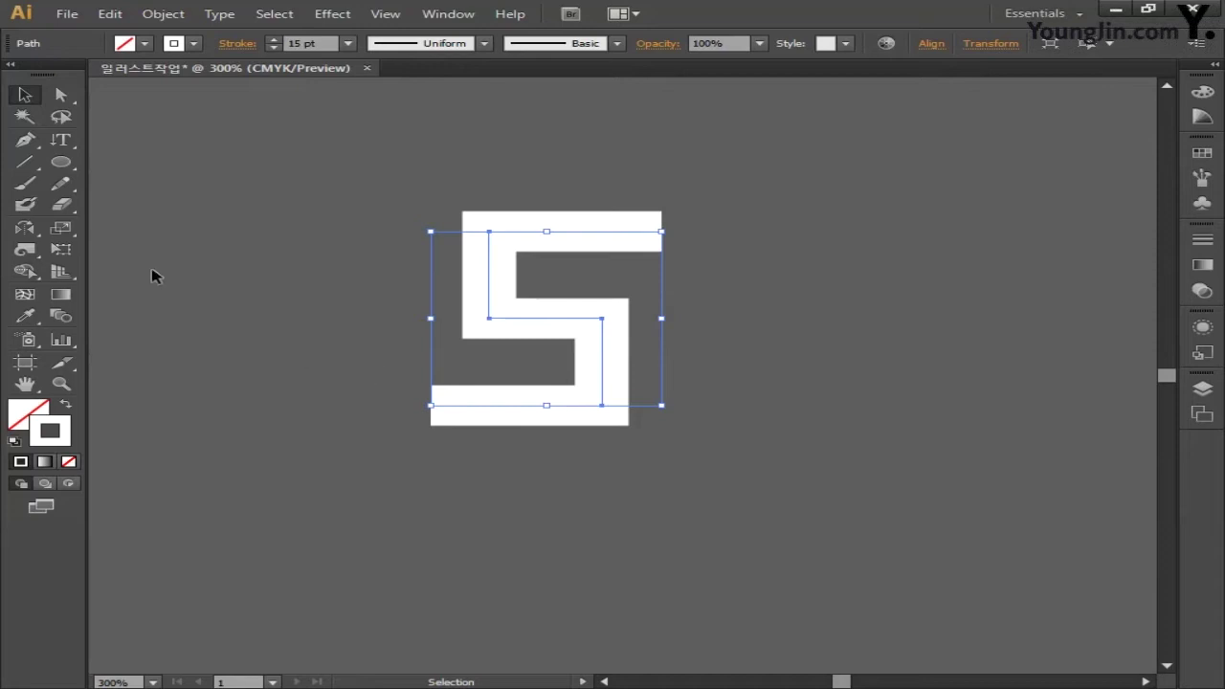
click(25, 230)
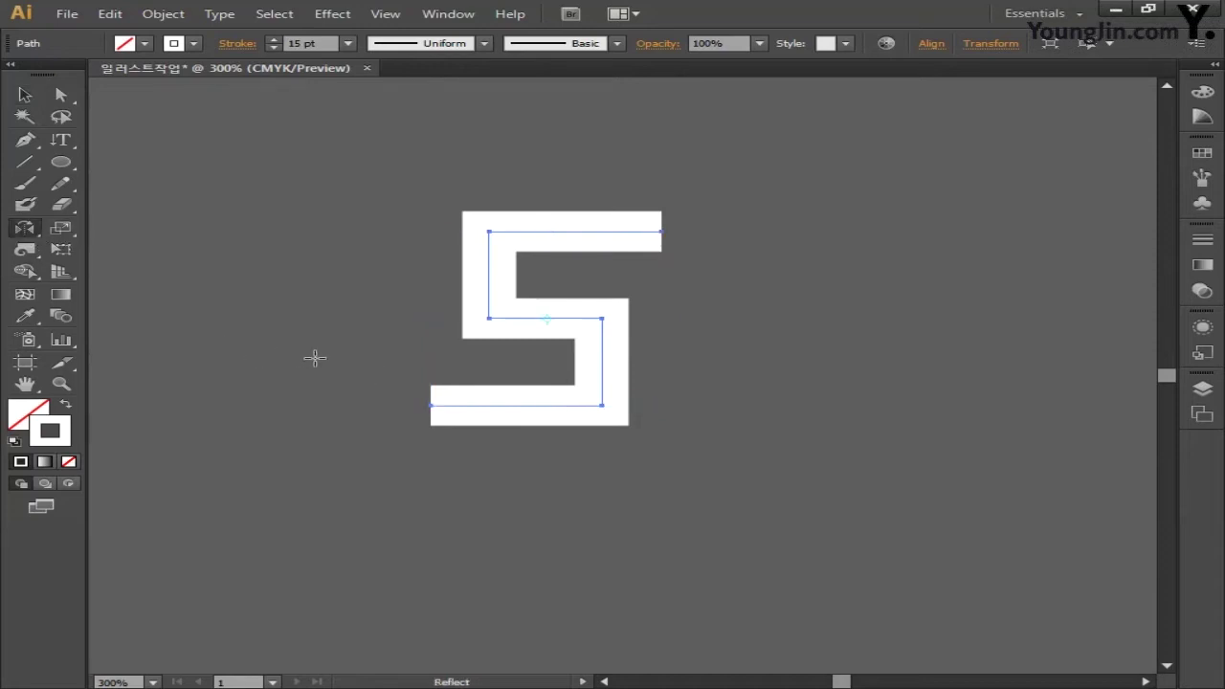
alt+click(661, 232)
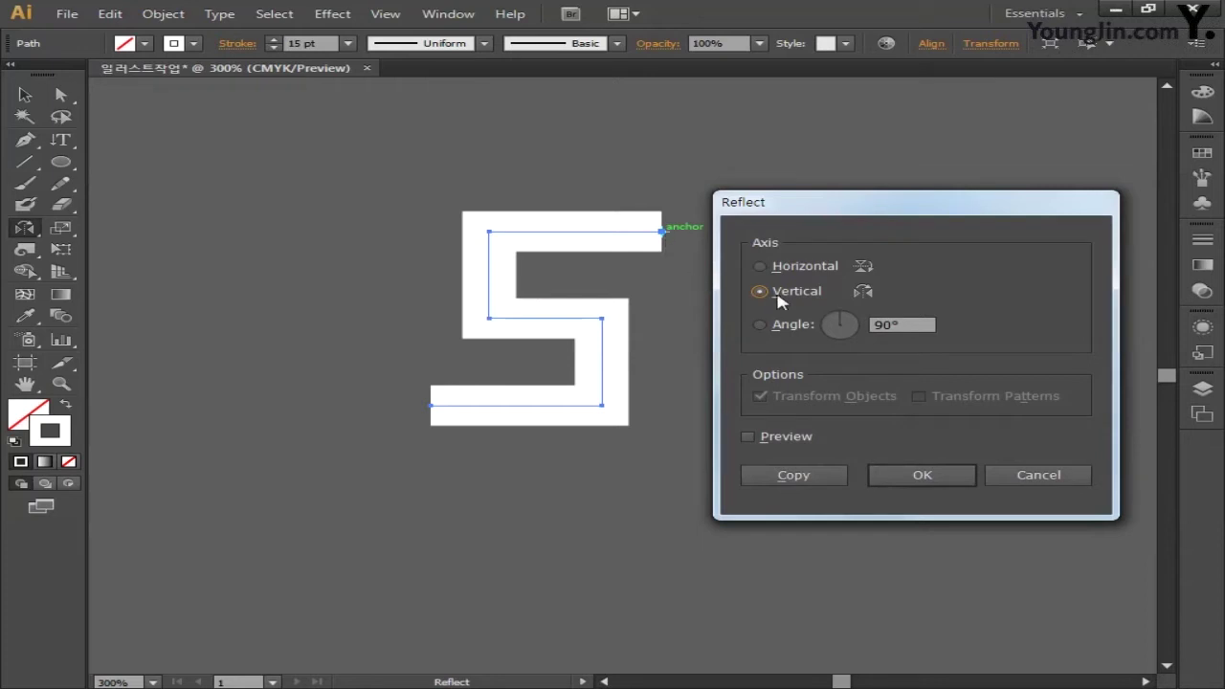
click(794, 475)
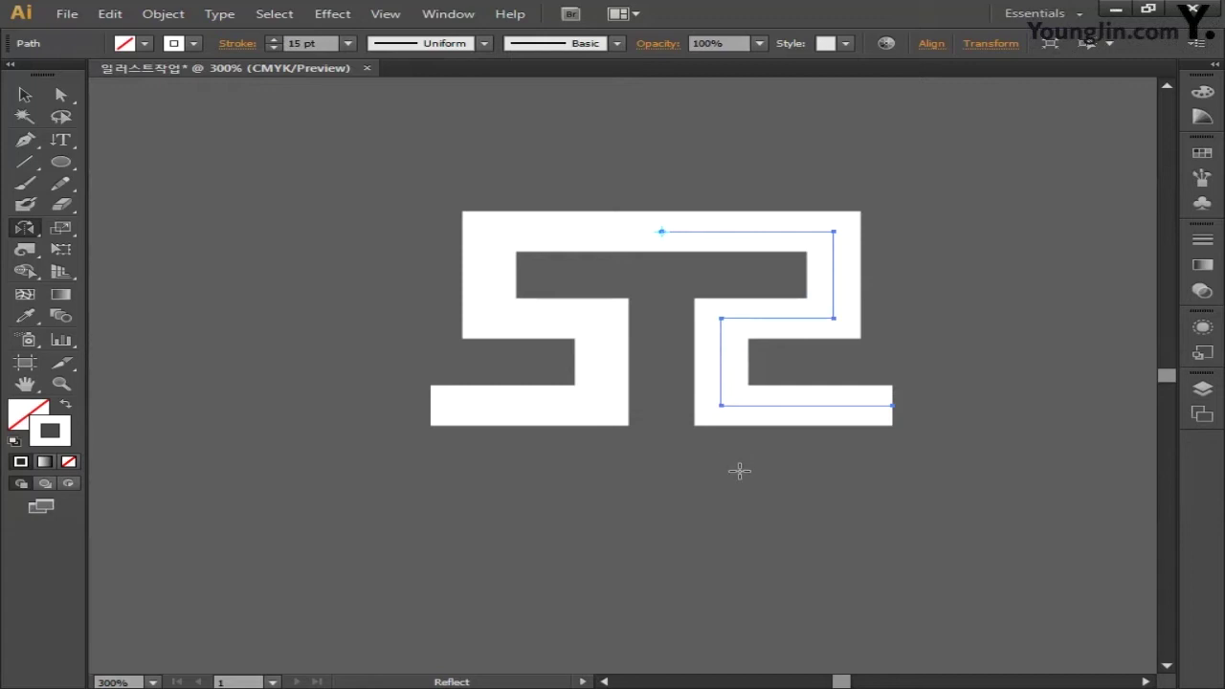
Create a pattern brush from the two mirrored S-shaped paths, keeping the default pattern brush options.
click(25, 95)
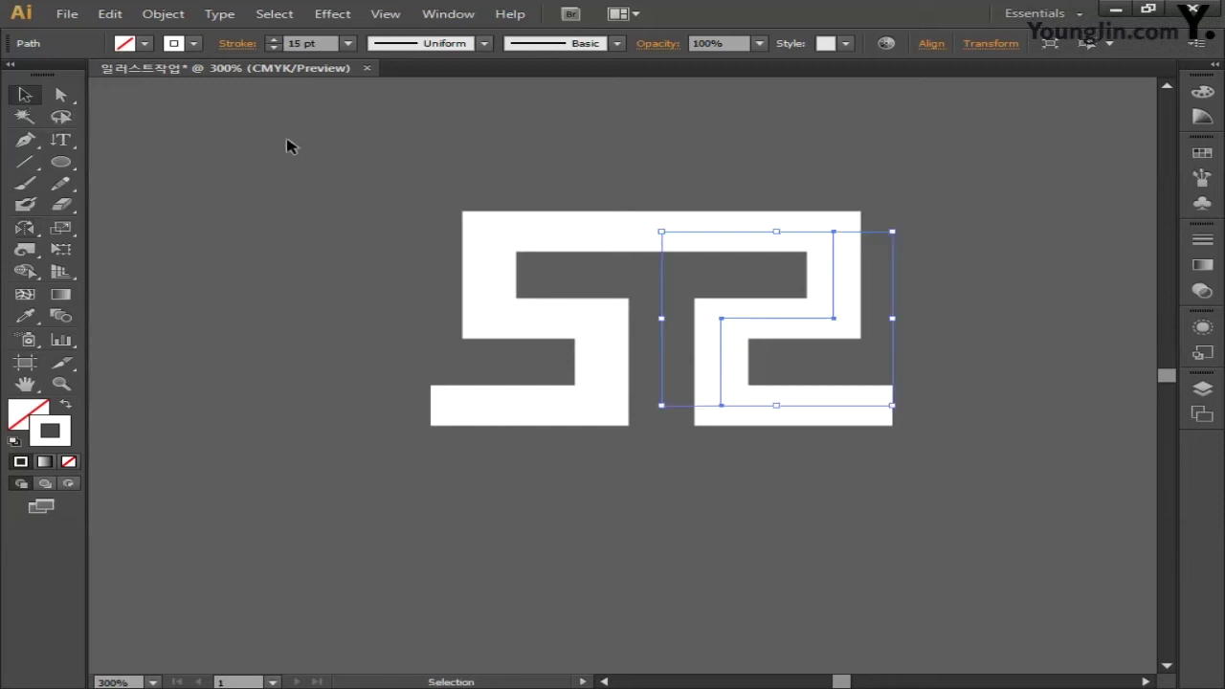
click(292, 145)
drag(309, 140, 919, 469)
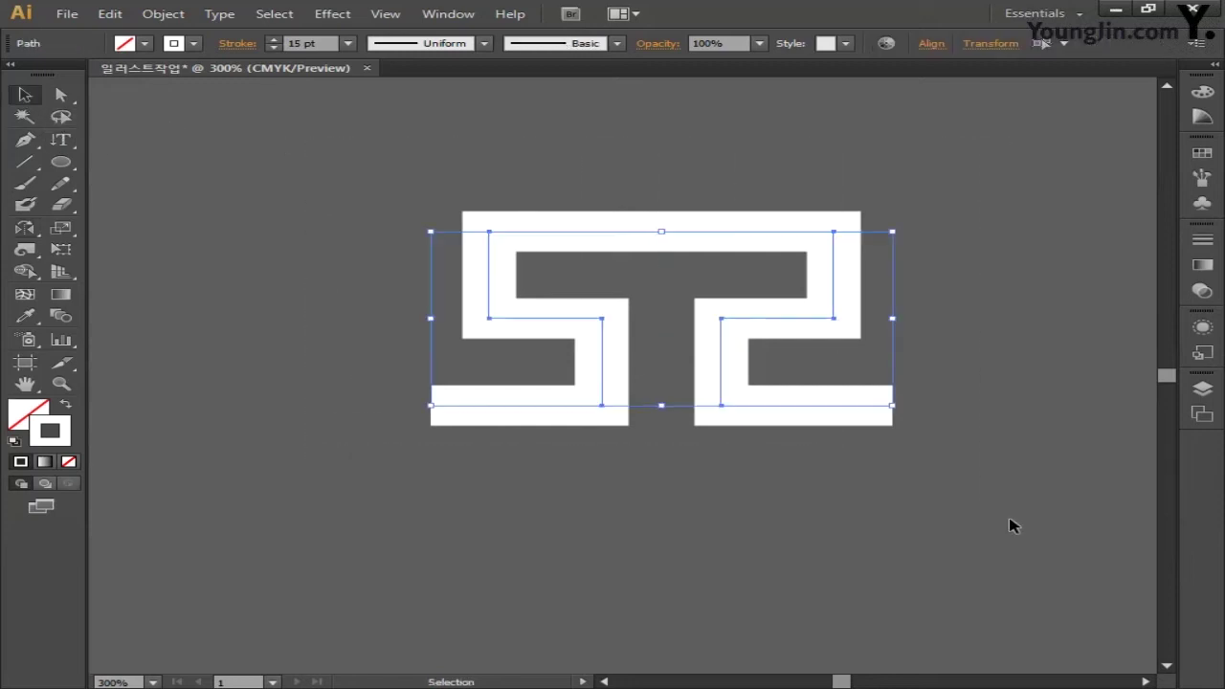
click(448, 13)
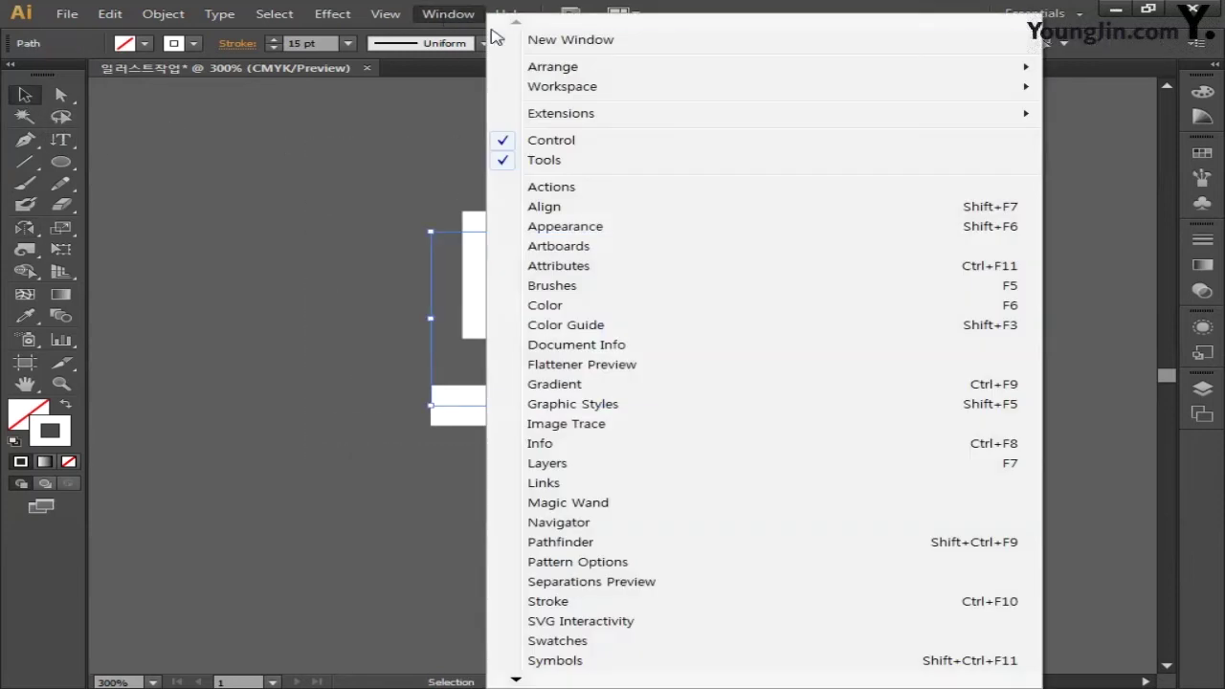
click(577, 287)
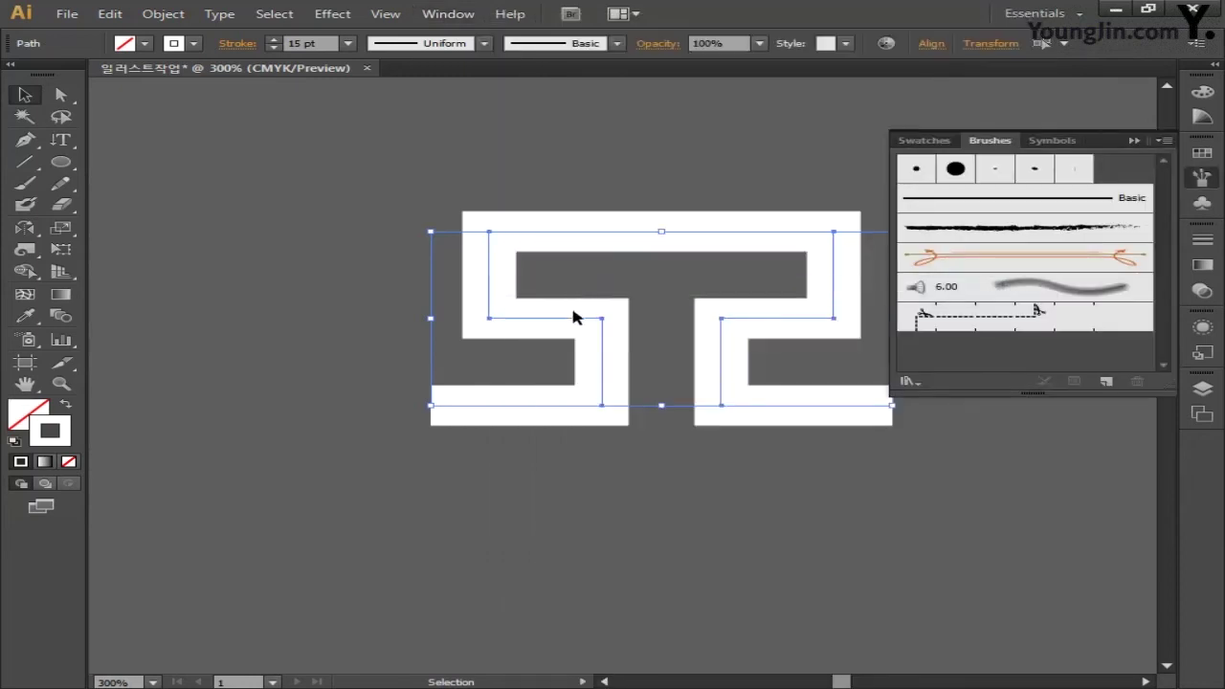
drag(571, 323, 1033, 347)
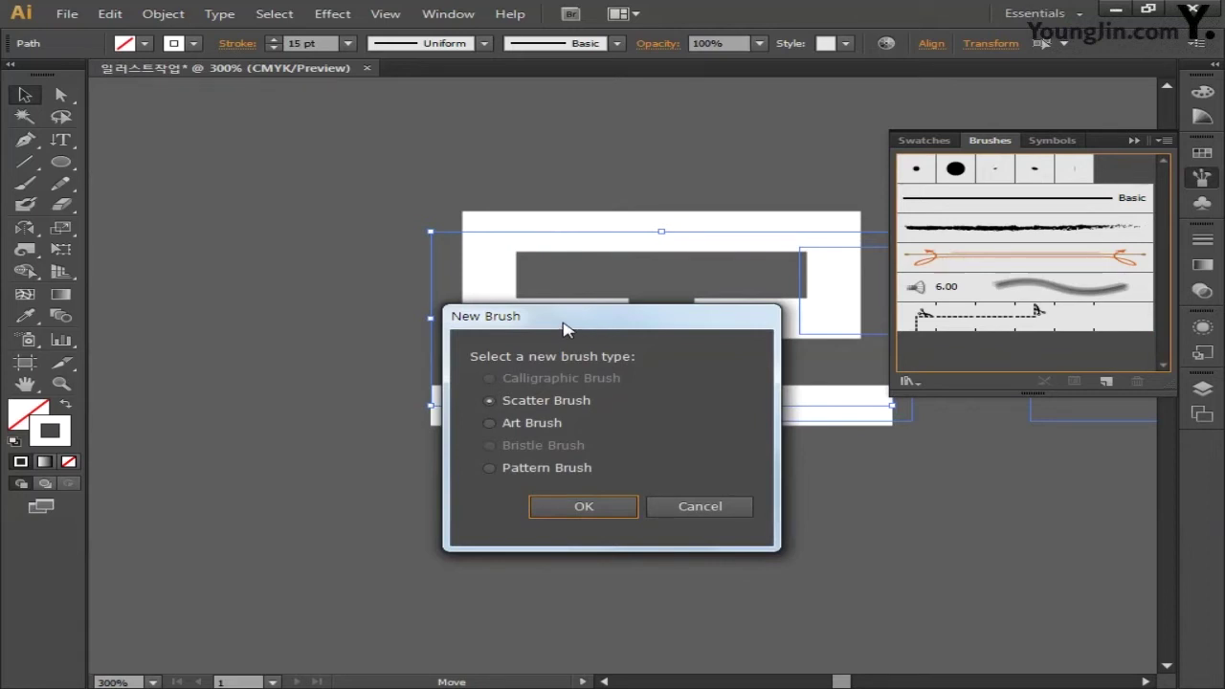
click(526, 473)
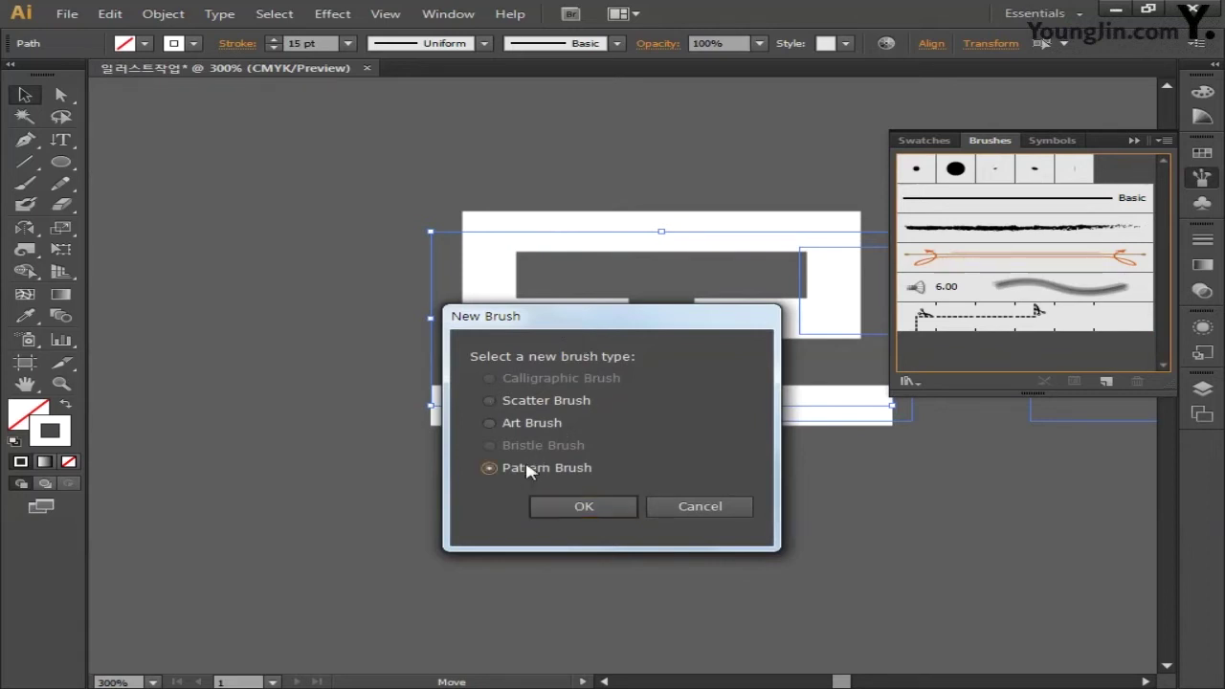
click(580, 507)
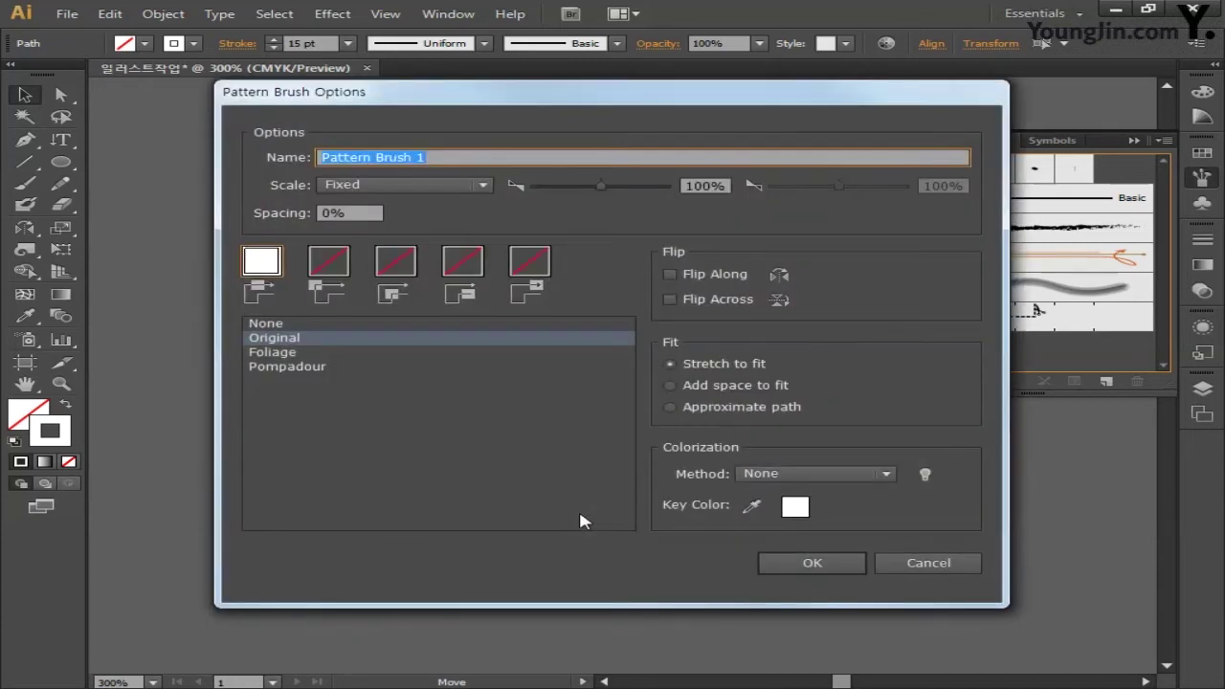
click(809, 562)
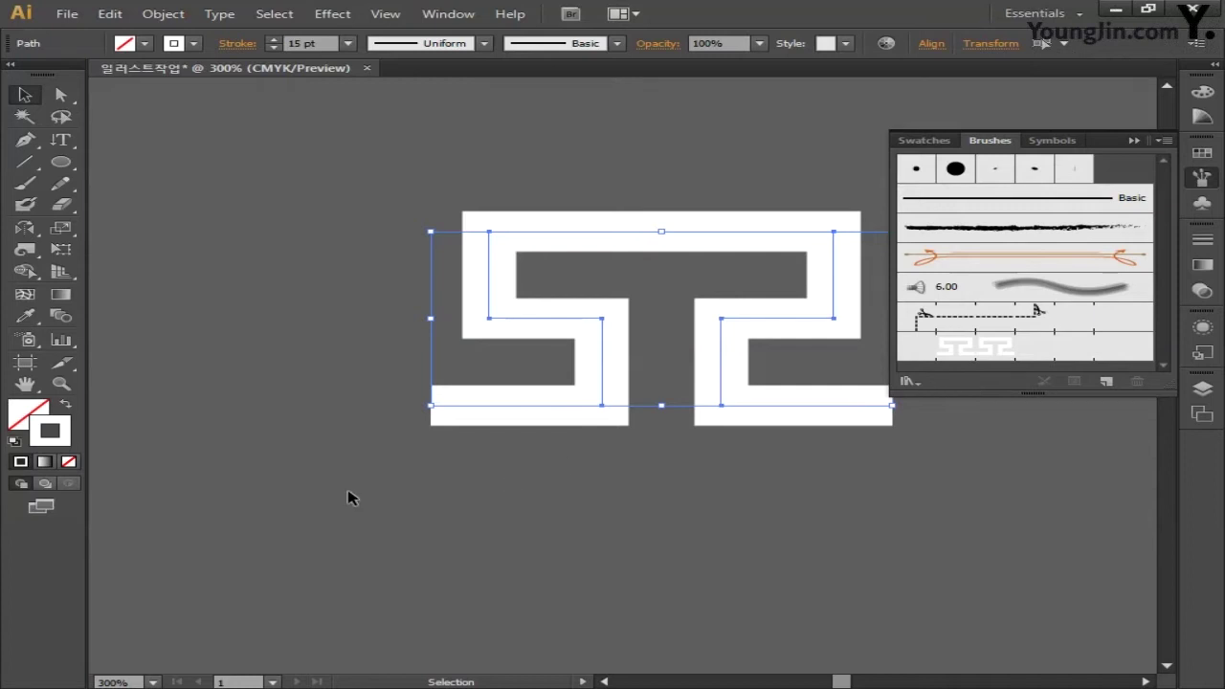
Draw a wide white-stroked ellipse without fill in the empty area beside the mirrored S-shaped motif.
drag(348, 497, 662, 483)
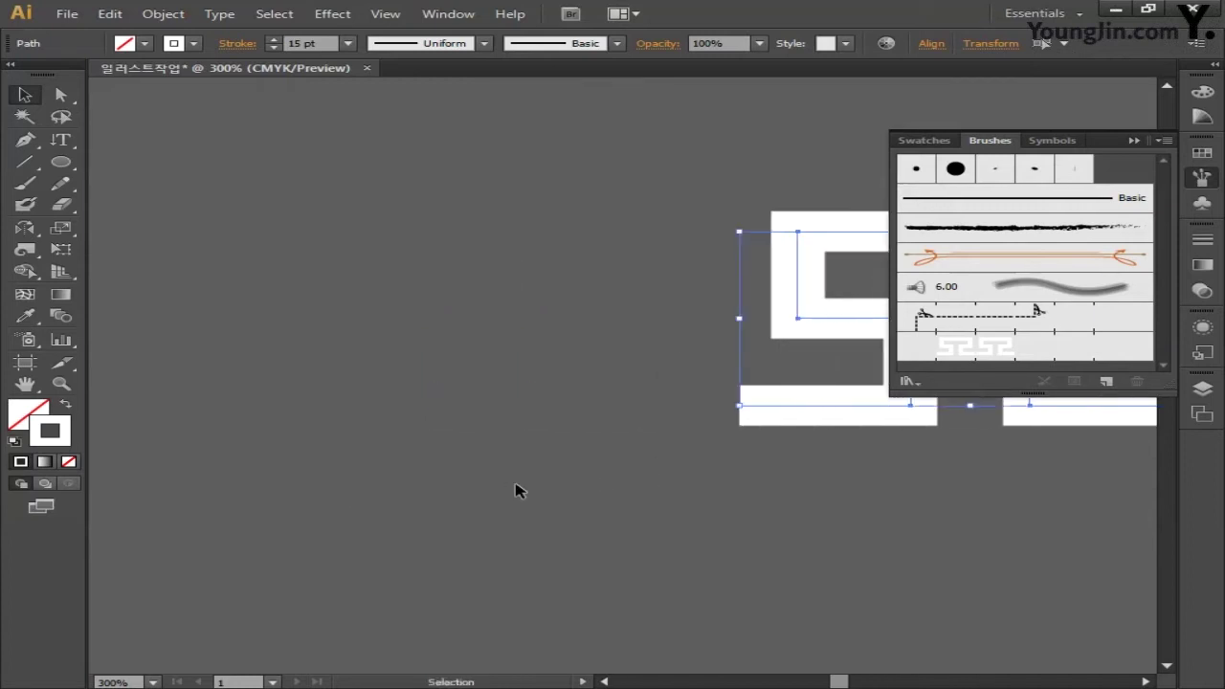
key(ctrl+minus)
key(ctrl+minus)
drag(516, 489, 670, 468)
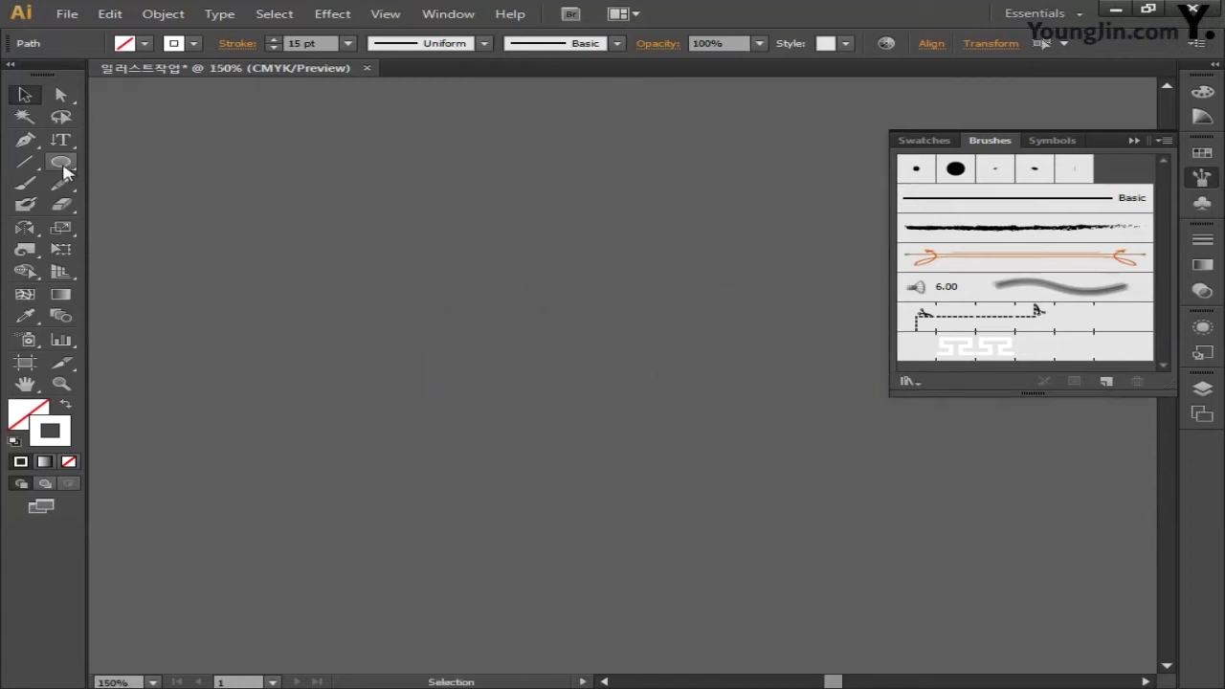
mouse_move(60, 162)
mouse_down()
mouse_move(139, 170)
mouse_move(137, 209)
mouse_up()
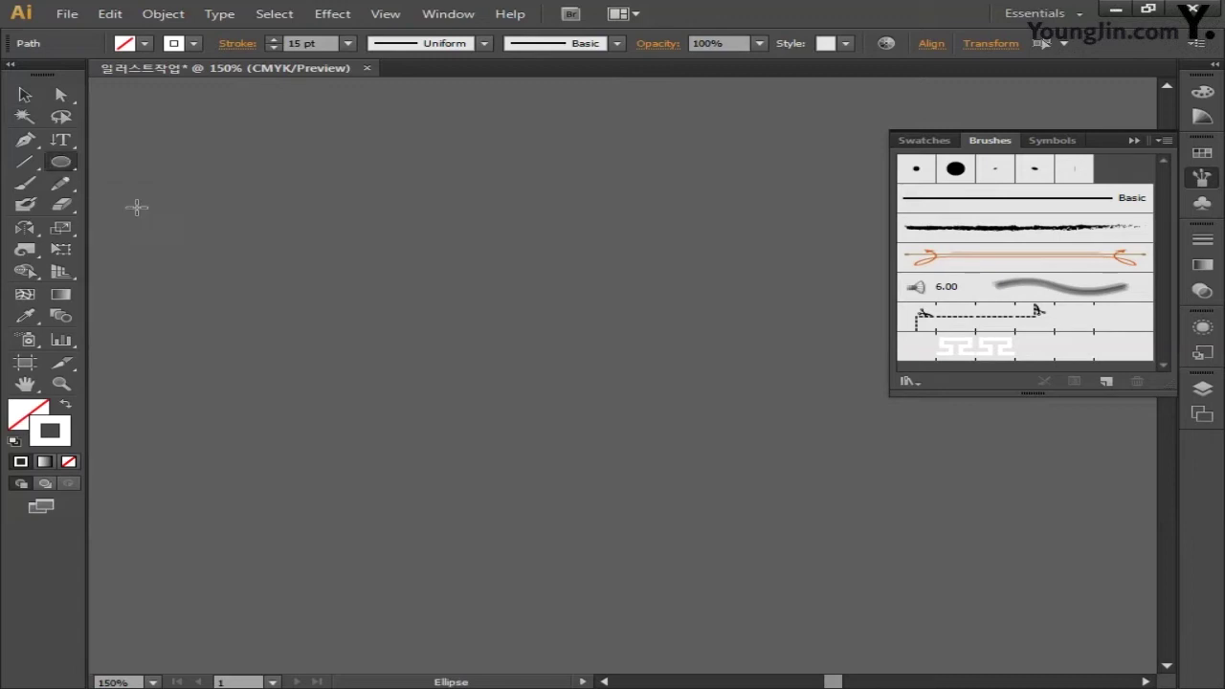
mouse_move(285, 234)
mouse_down()
mouse_move(661, 533)
mouse_move(730, 574)
mouse_move(709, 543)
mouse_move(761, 576)
mouse_up()
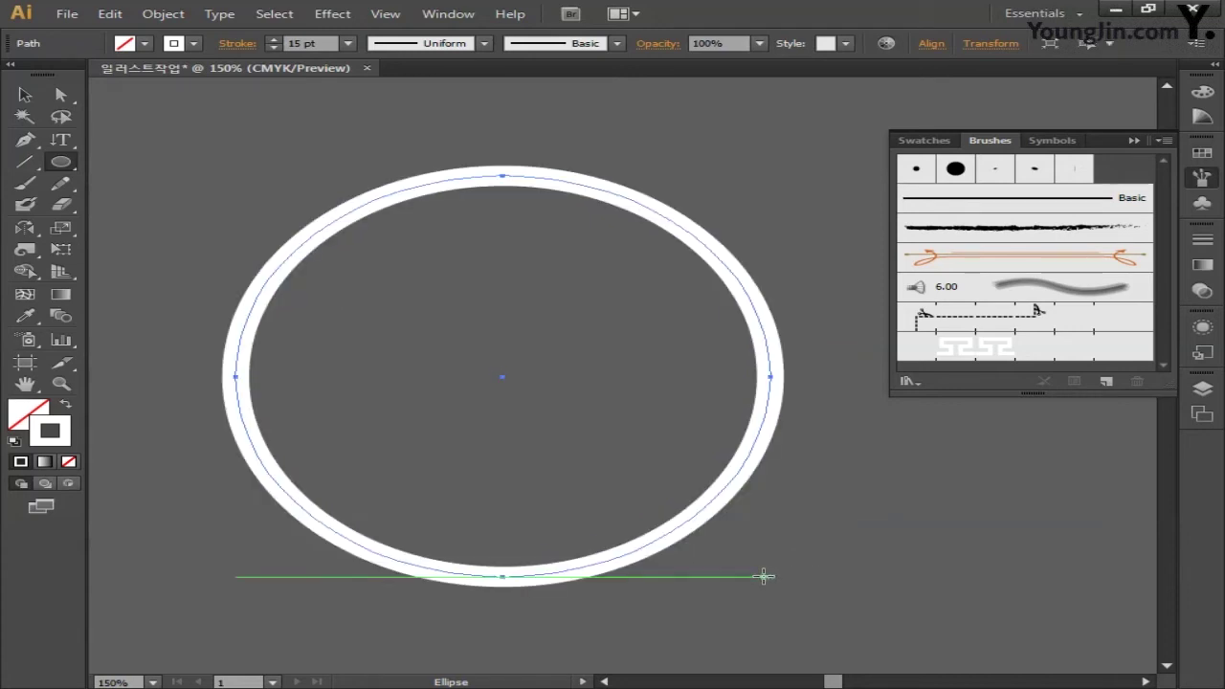
click(34, 413)
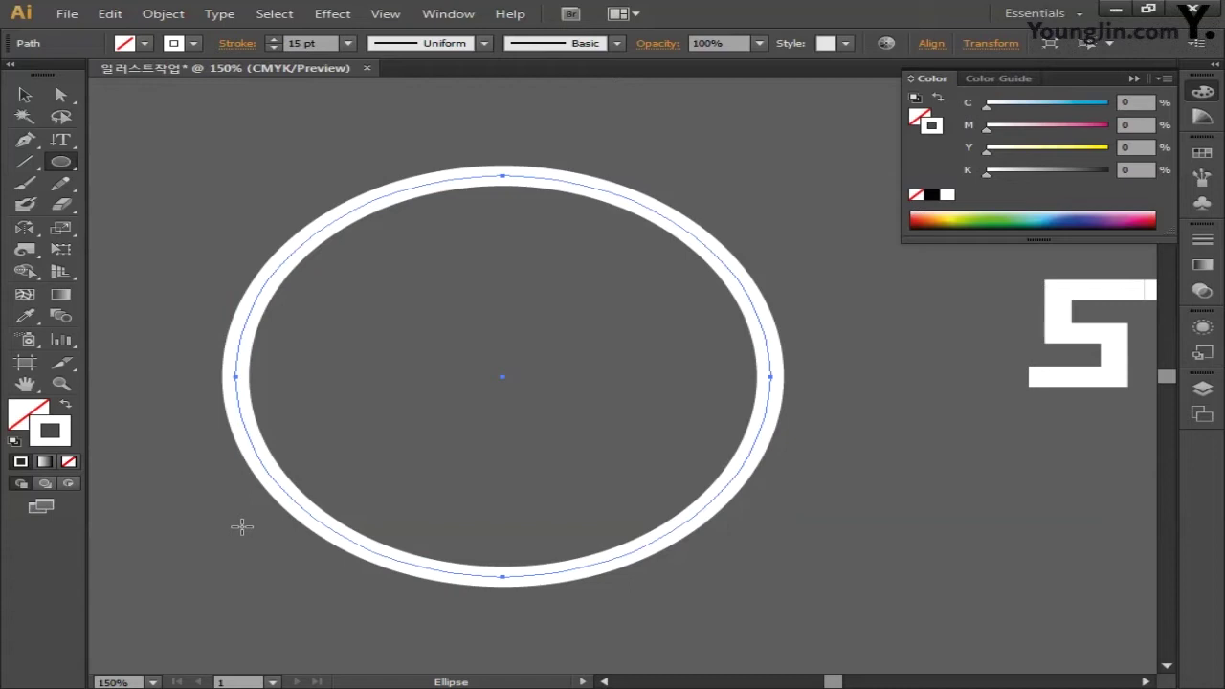
Apply the new S-motif pattern brush to the ellipse's stroke.
click(24, 95)
click(1198, 180)
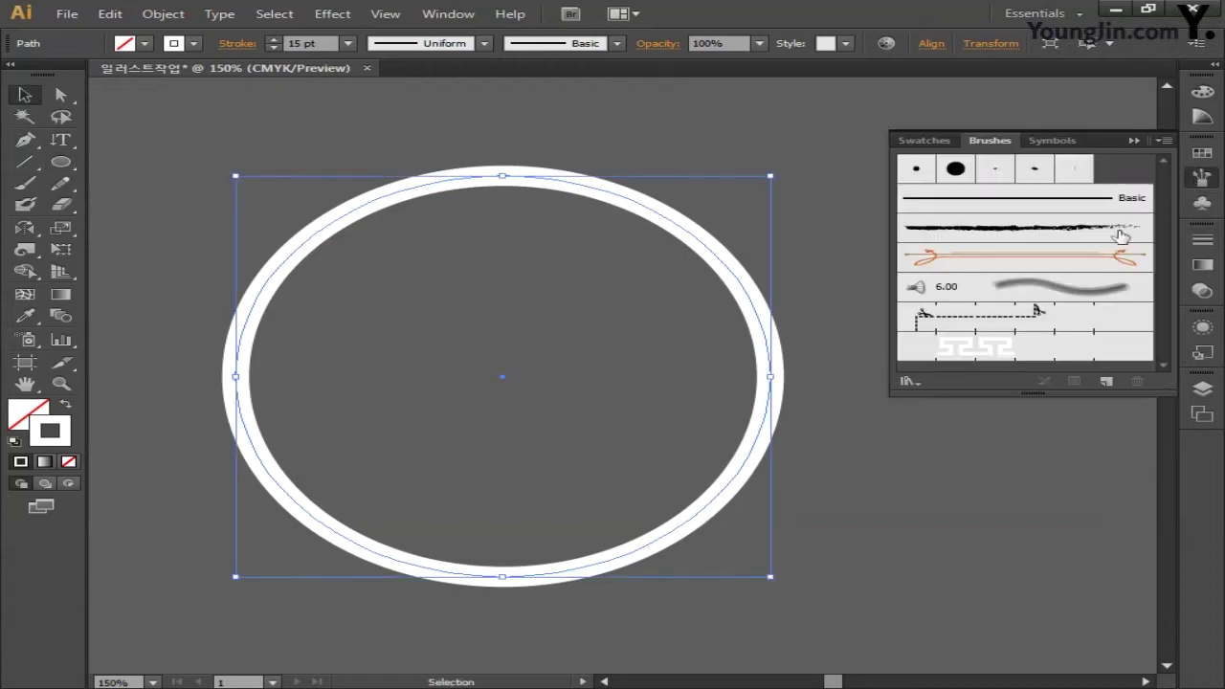
click(1021, 351)
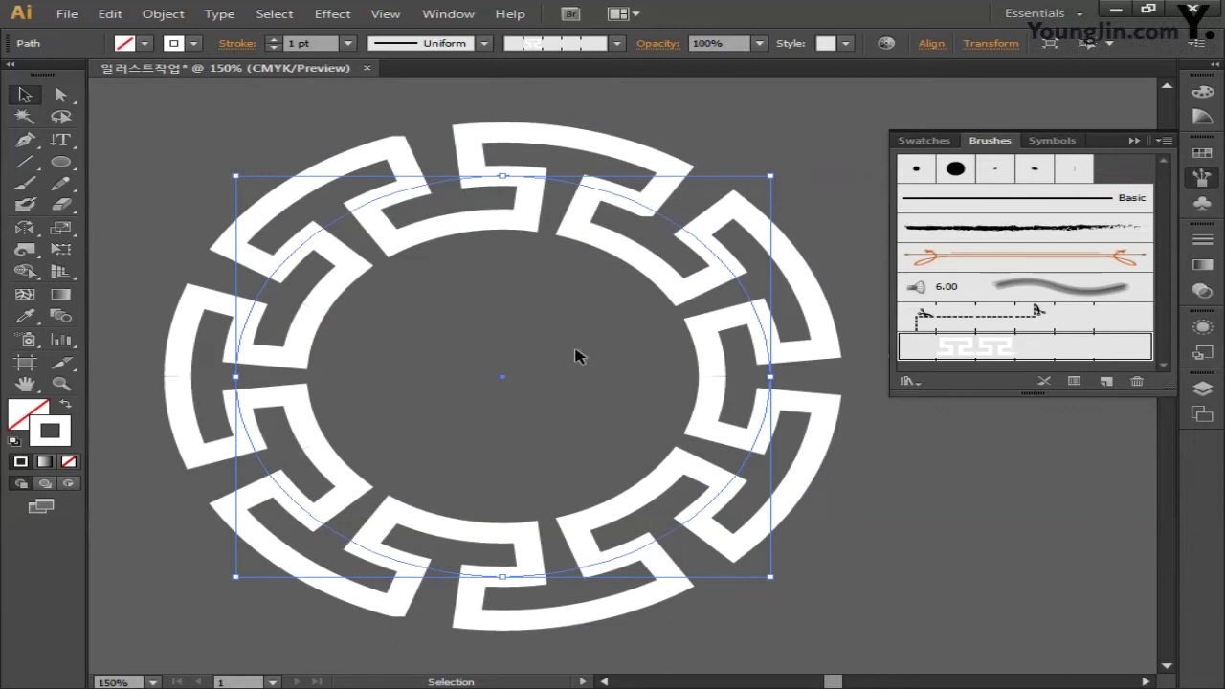
Enlarge the pattern-brushed ellipse until the S motifs form a narrower, more densely repeated ring.
key(ctrl+minus)
key(ctrl+minus)
key(ctrl+minus)
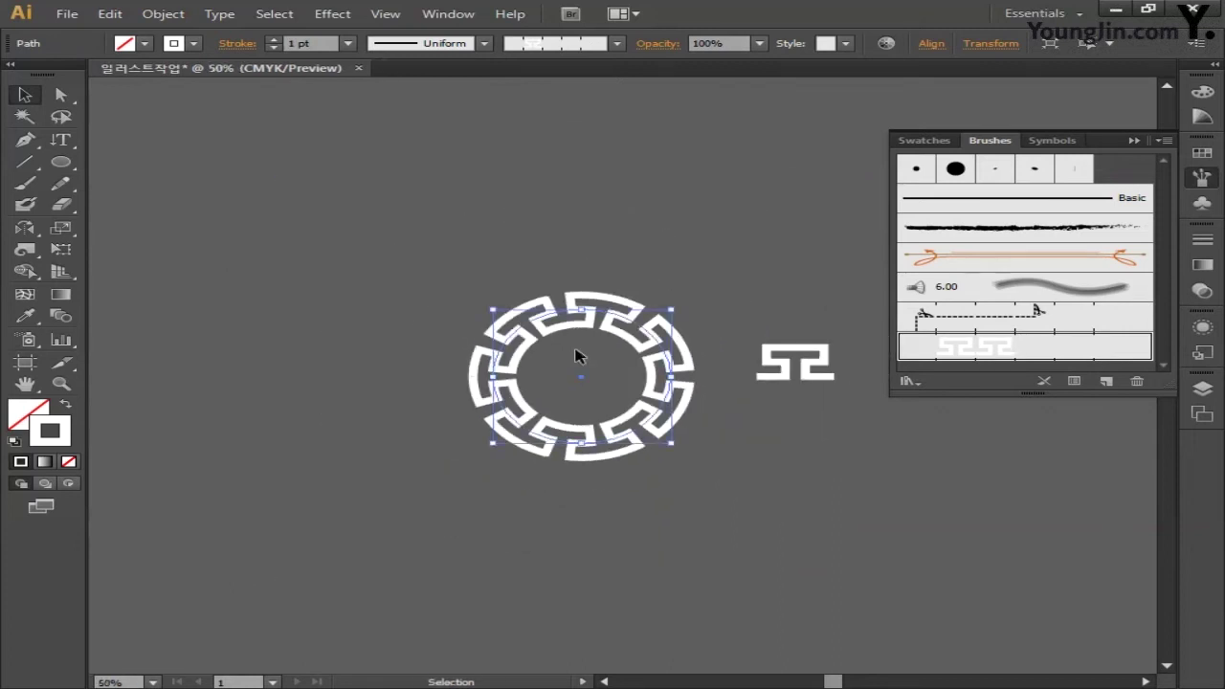
drag(490, 309, 318, 178)
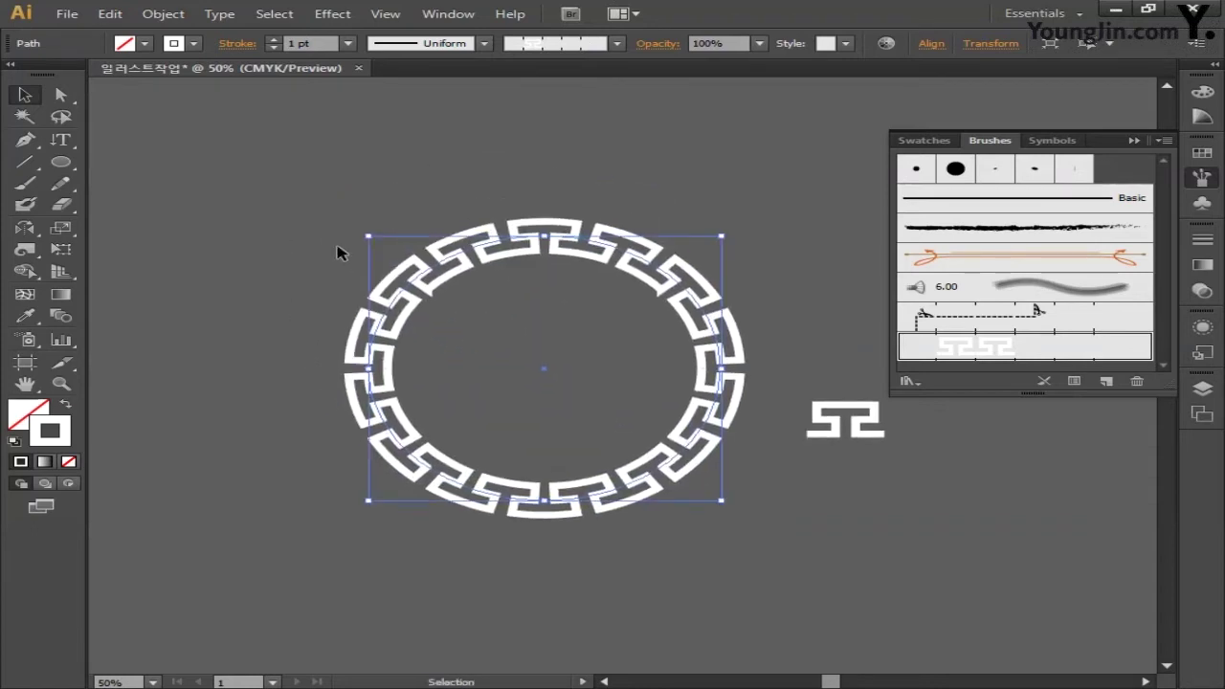
drag(369, 236, 287, 175)
Delete the original mirrored S-shaped motif beside the patterned ring.
drag(905, 469, 774, 377)
key(Delete)
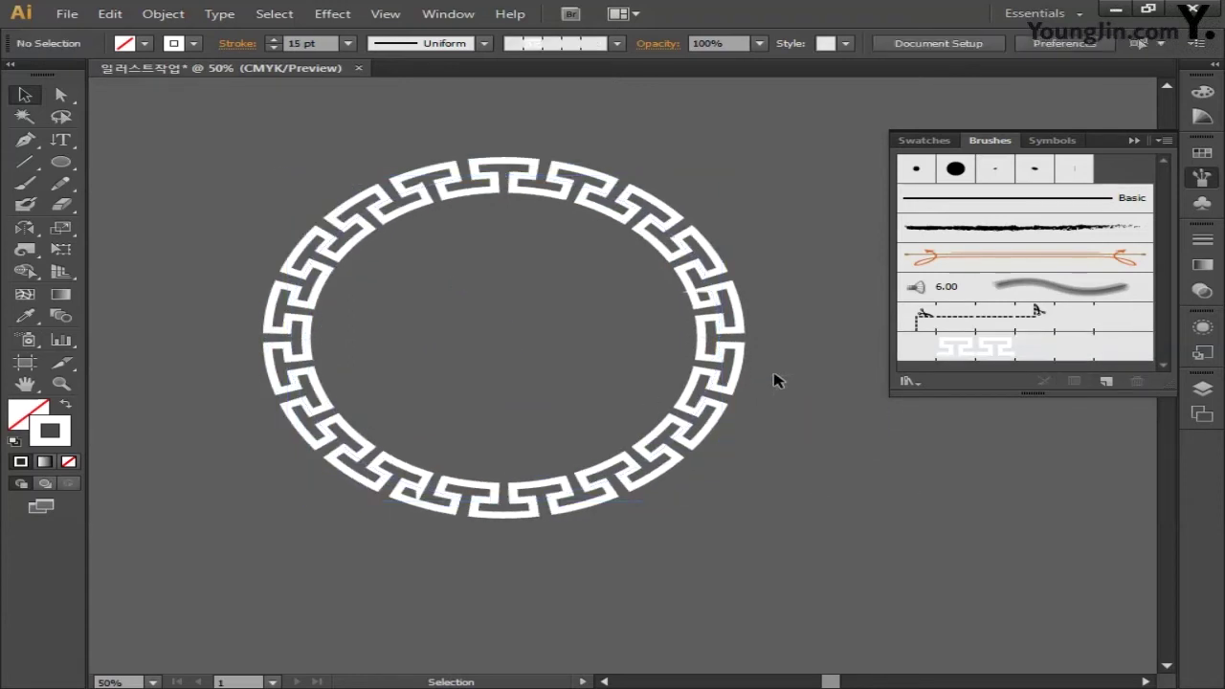
drag(793, 443, 796, 473)
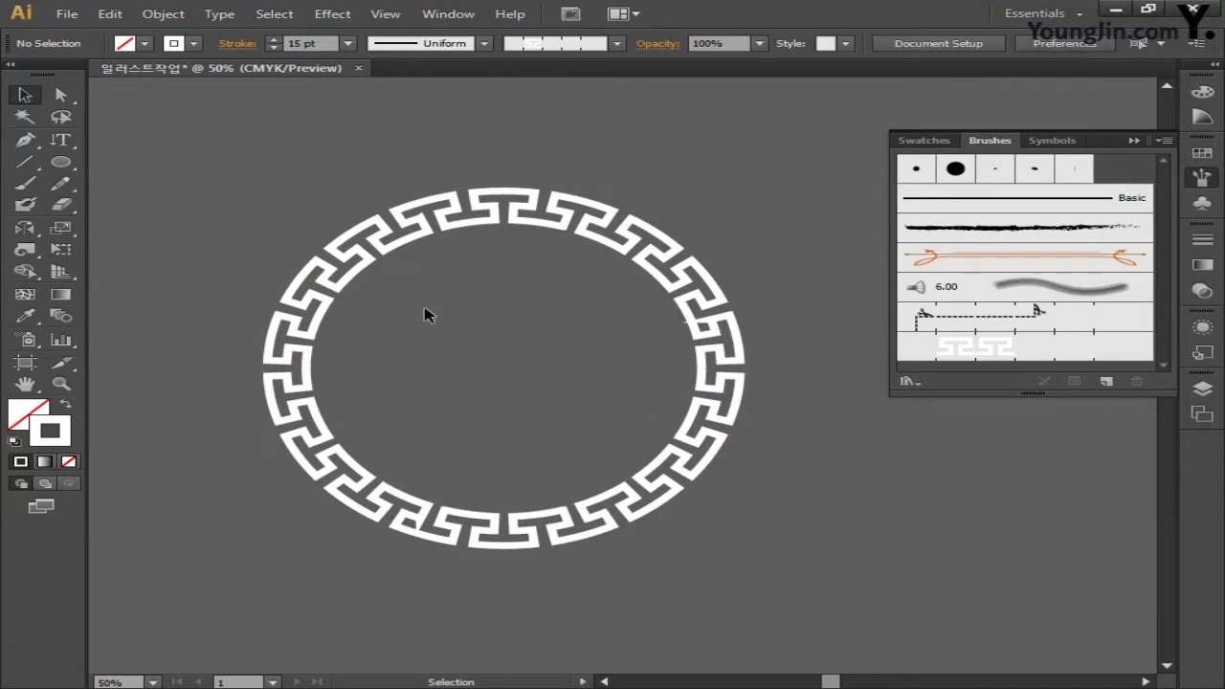
Draw two white-stroked ellipses from the patterned ring's centre, one just inside the ring and one just outside it.
drag(60, 169, 143, 208)
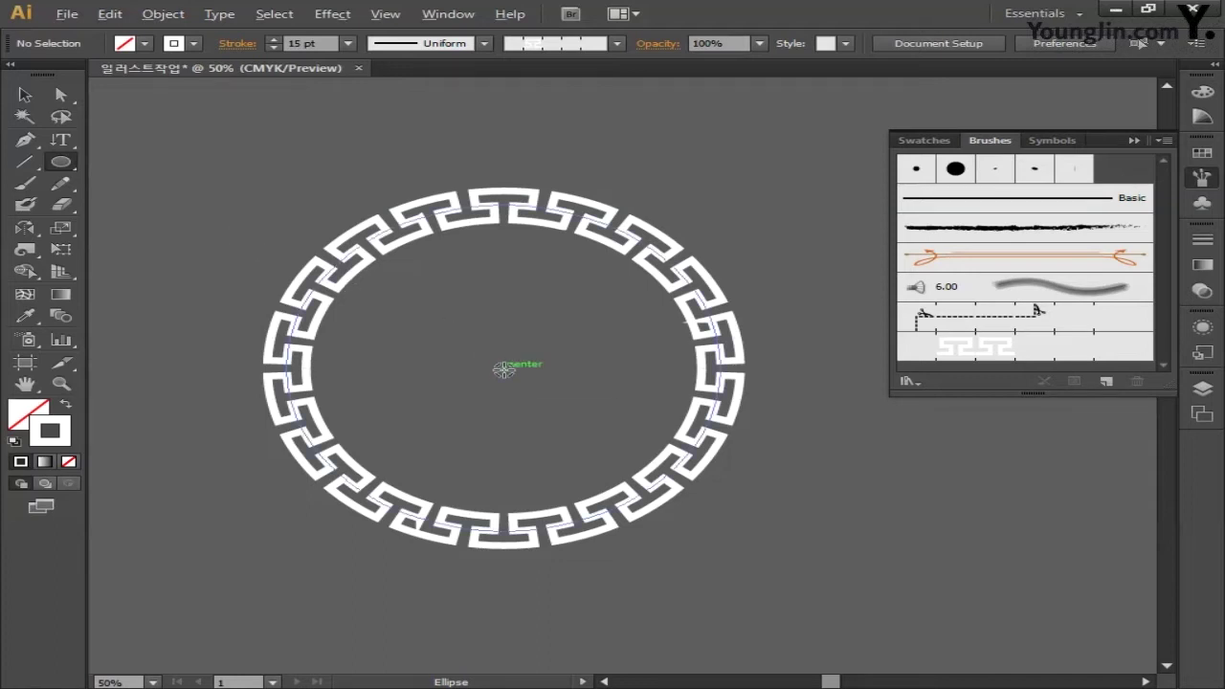
drag(503, 370, 670, 232)
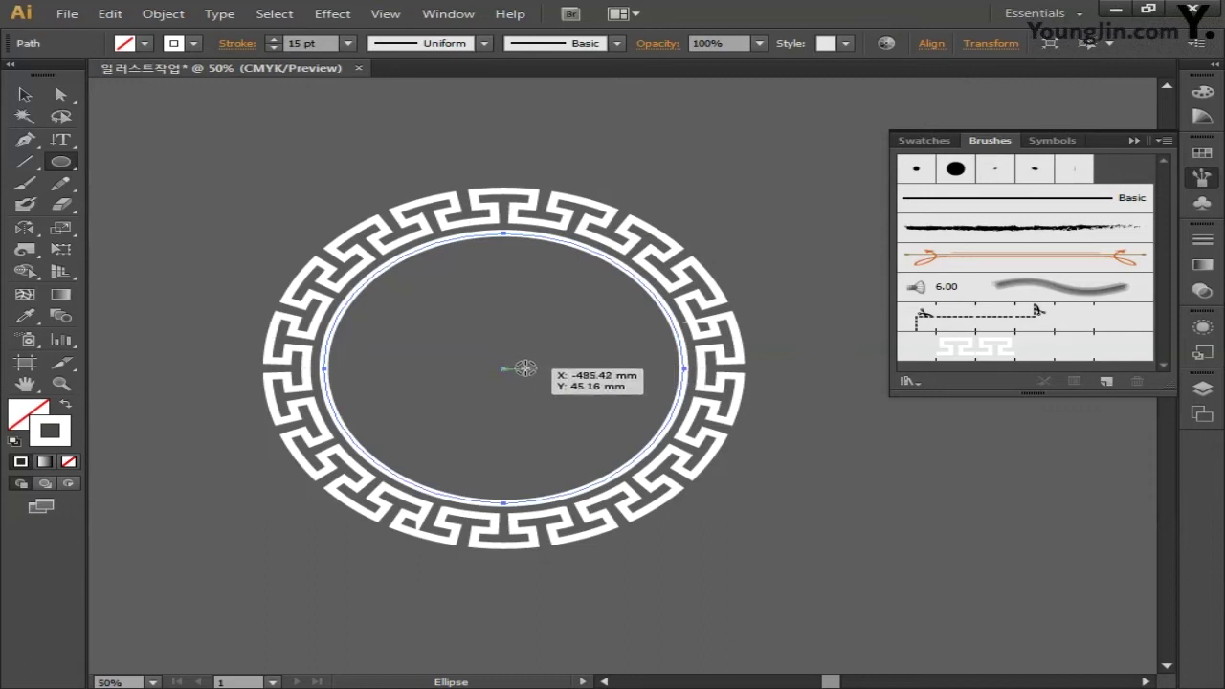
drag(504, 368, 758, 201)
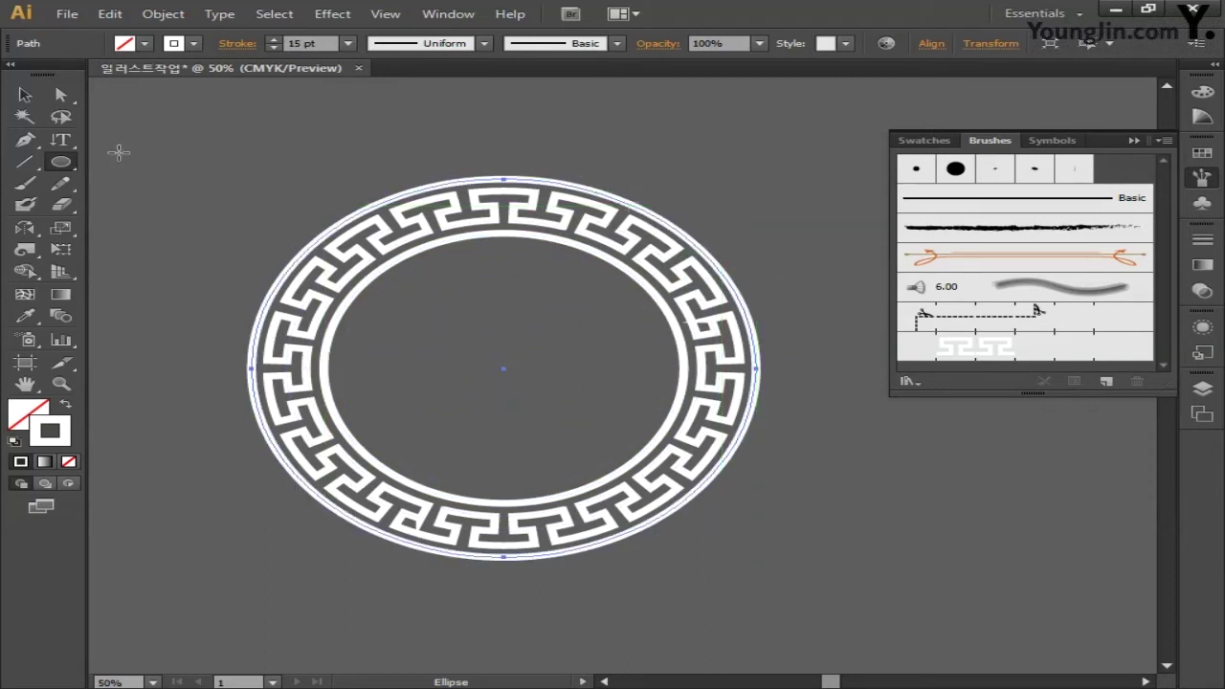
Reduce the outer ellipse's stroke weight to 12 pt.
click(25, 95)
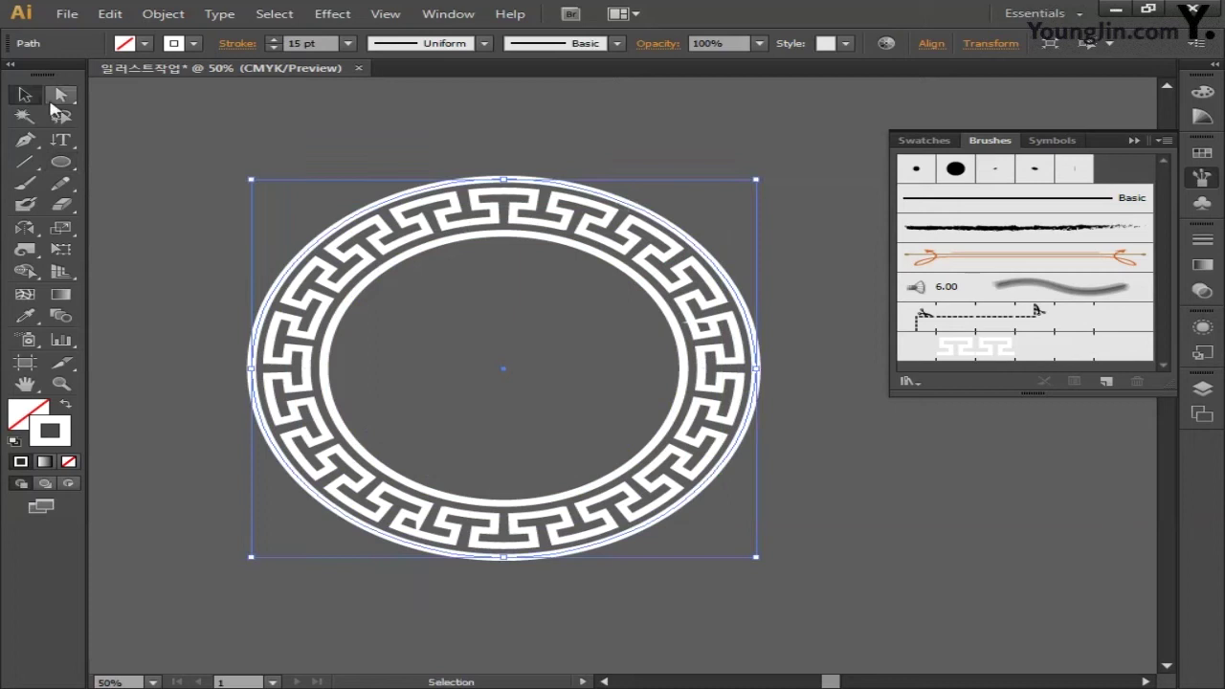
click(275, 48)
click(275, 48)
click(275, 48)
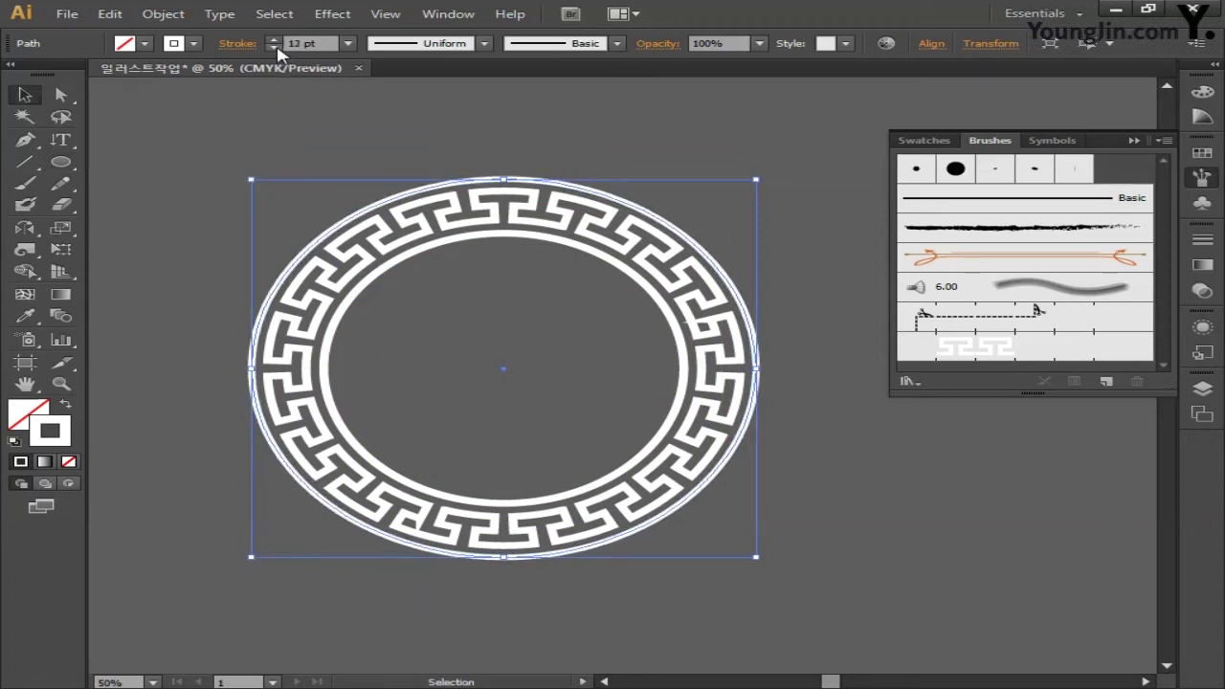
Reduce the inner ellipse's stroke weight to 8 pt and enlarge it slightly about its centre towards the patterned ring.
click(410, 265)
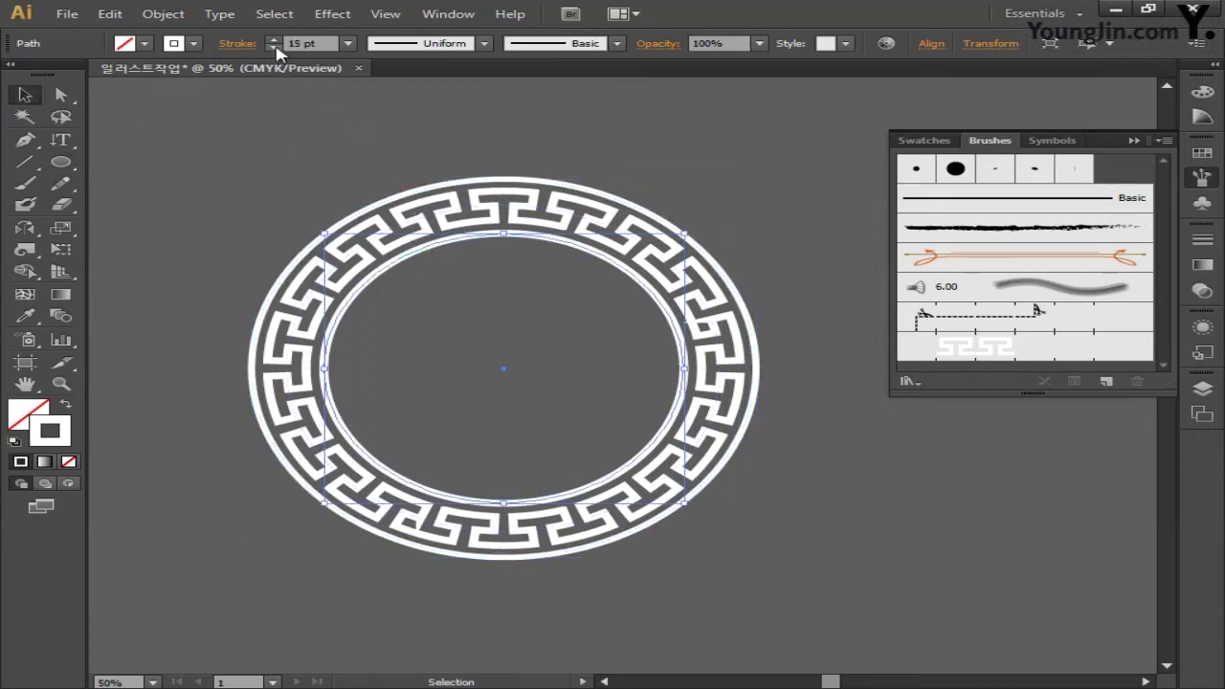
click(275, 48)
click(275, 48)
click(274, 48)
click(275, 47)
click(275, 48)
click(275, 48)
click(275, 48)
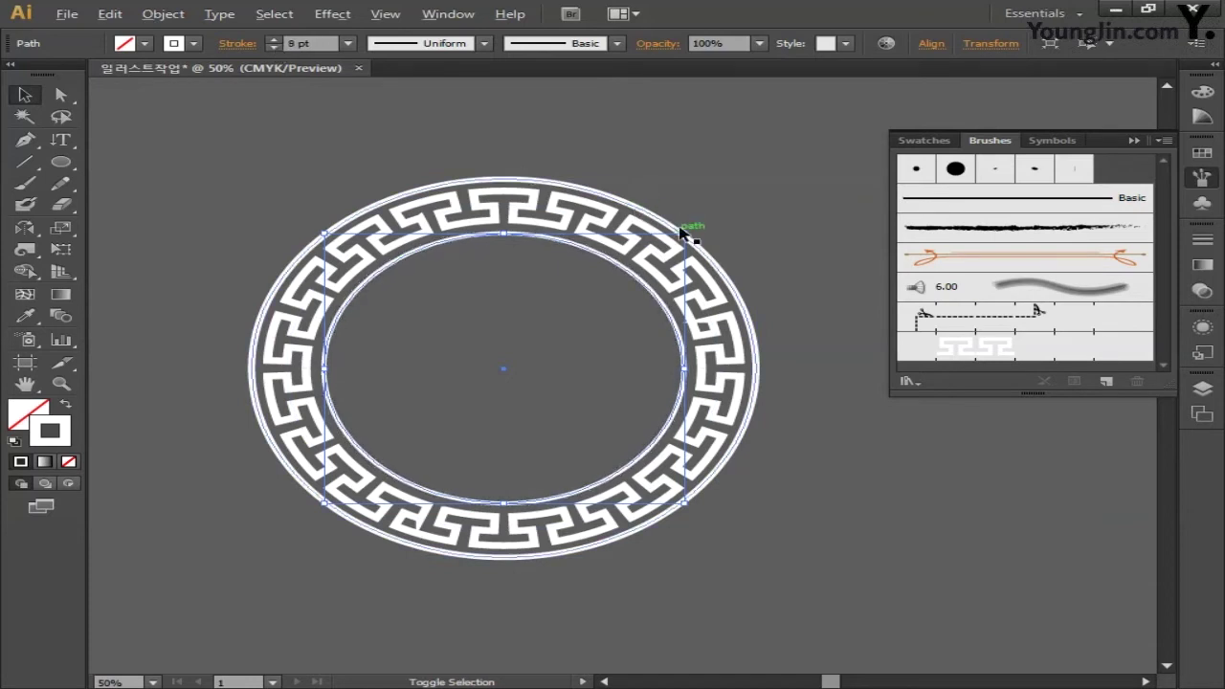
drag(682, 232, 701, 235)
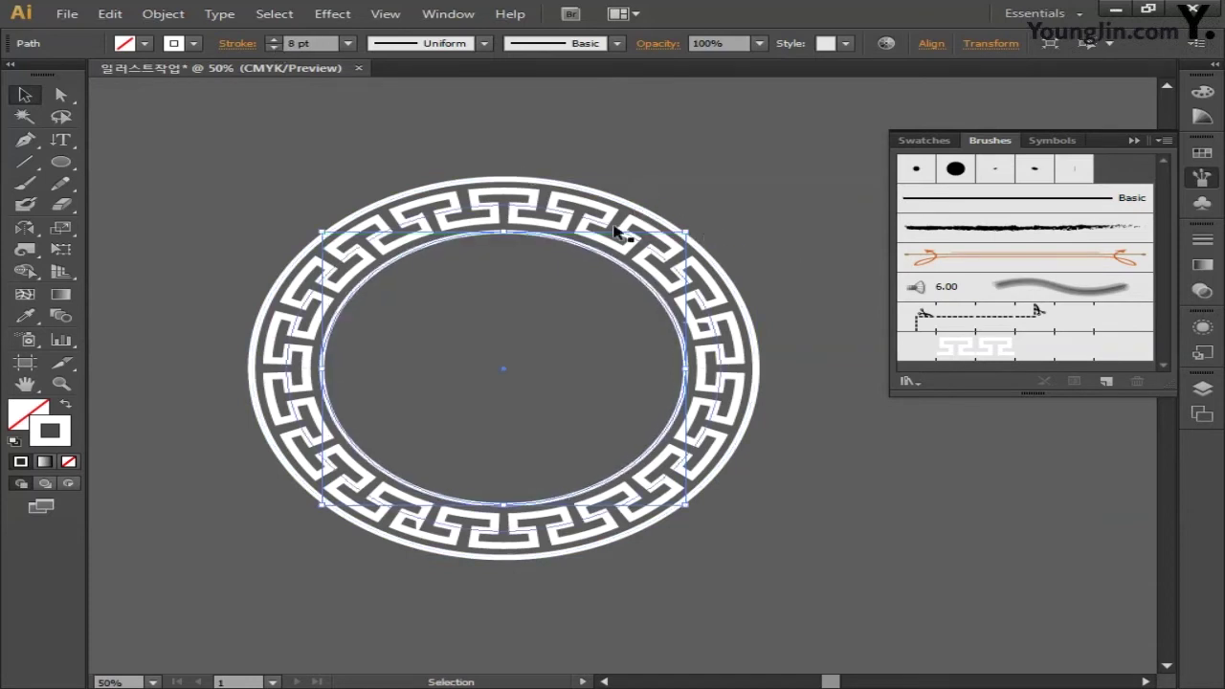
Expand the appearance of the pattern-brushed ellipse into editable paths.
click(564, 218)
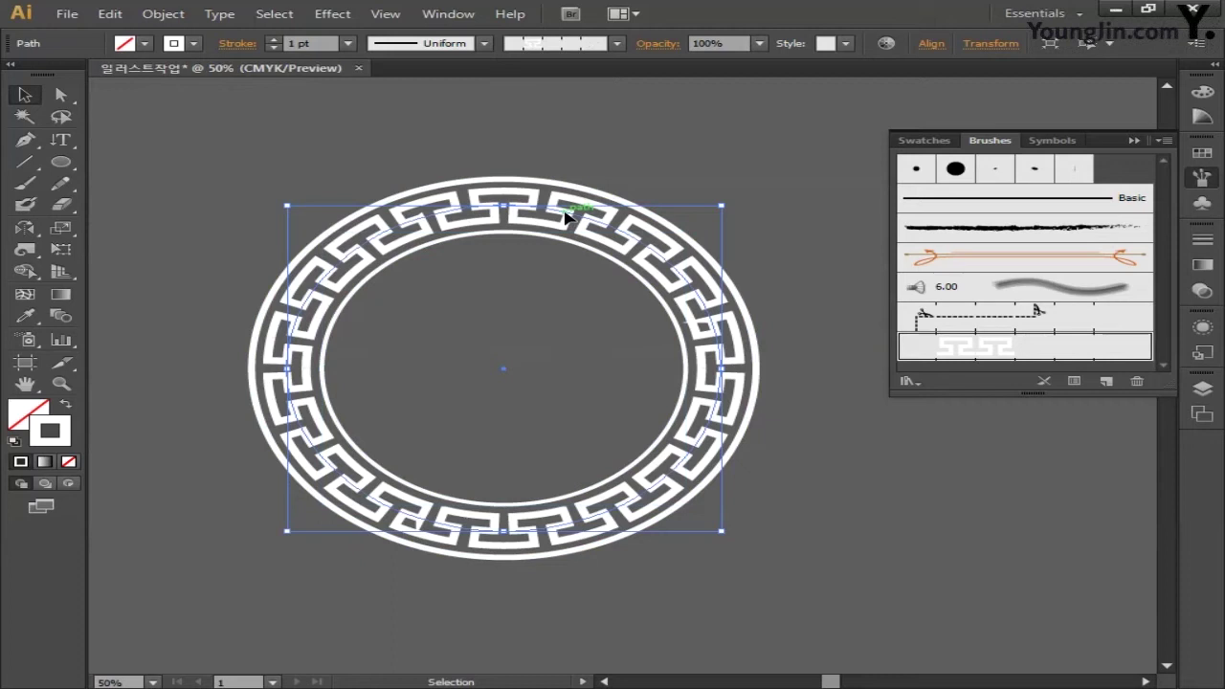
click(184, 16)
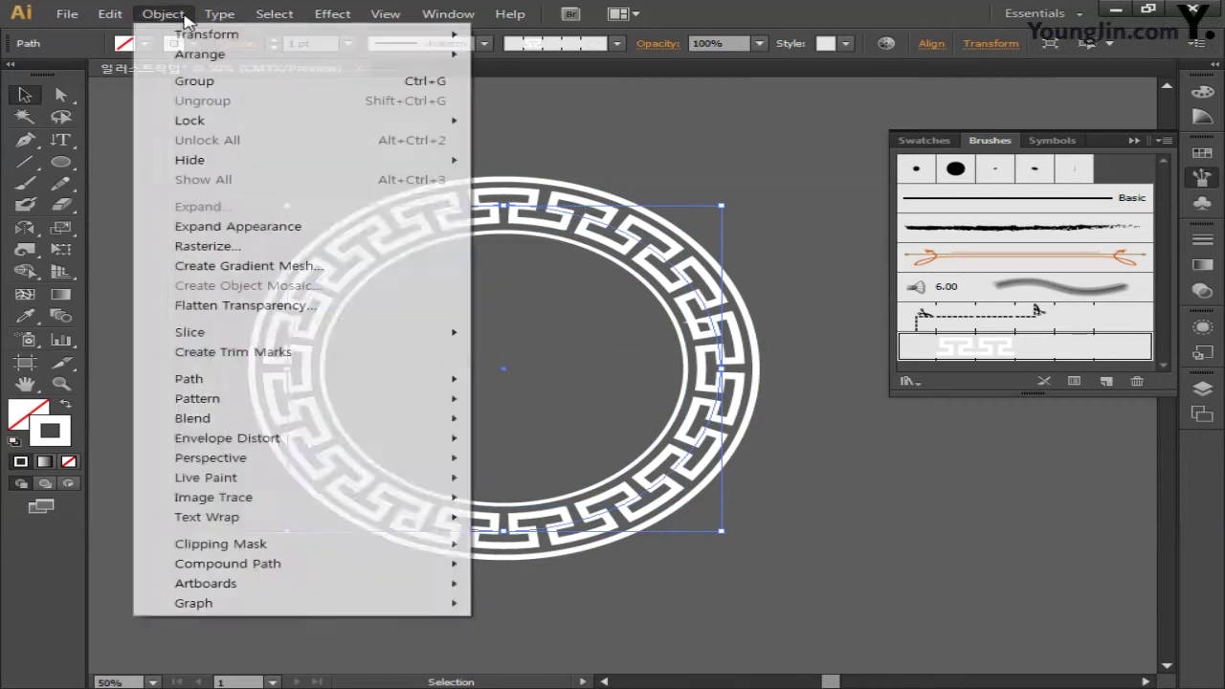
click(257, 227)
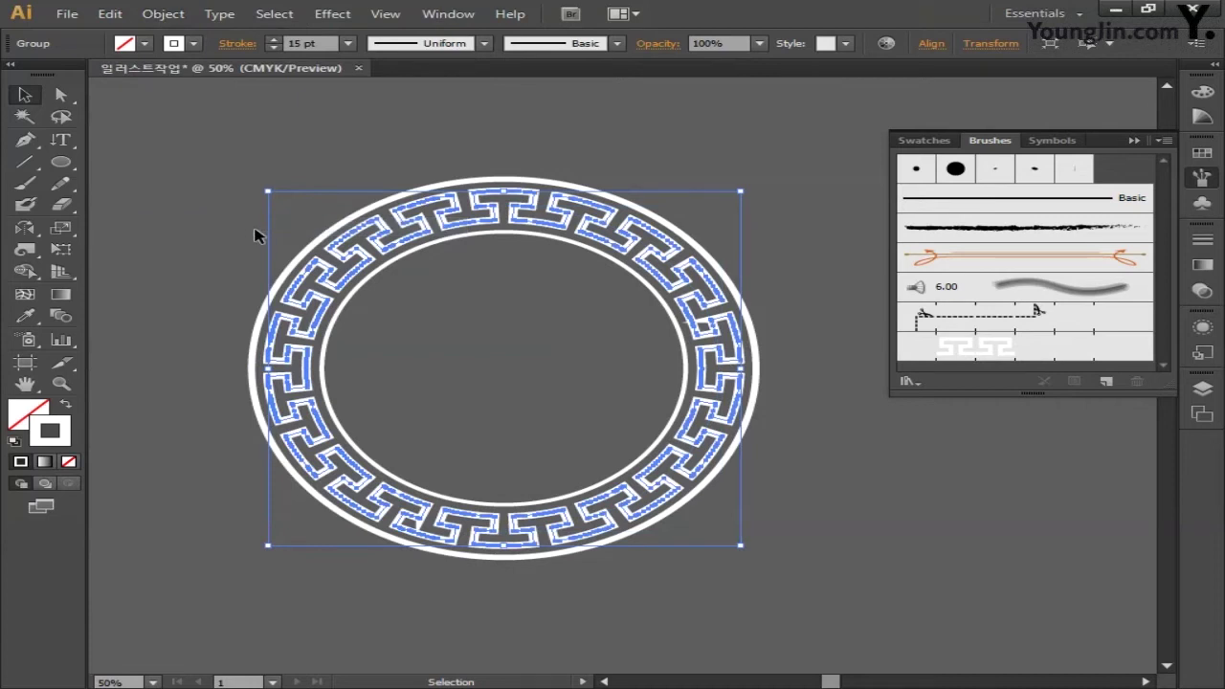
Convert the strokes of the patterned ring and both border ellipses to outlines with Outline Stroke, and group all of them.
drag(229, 169, 484, 350)
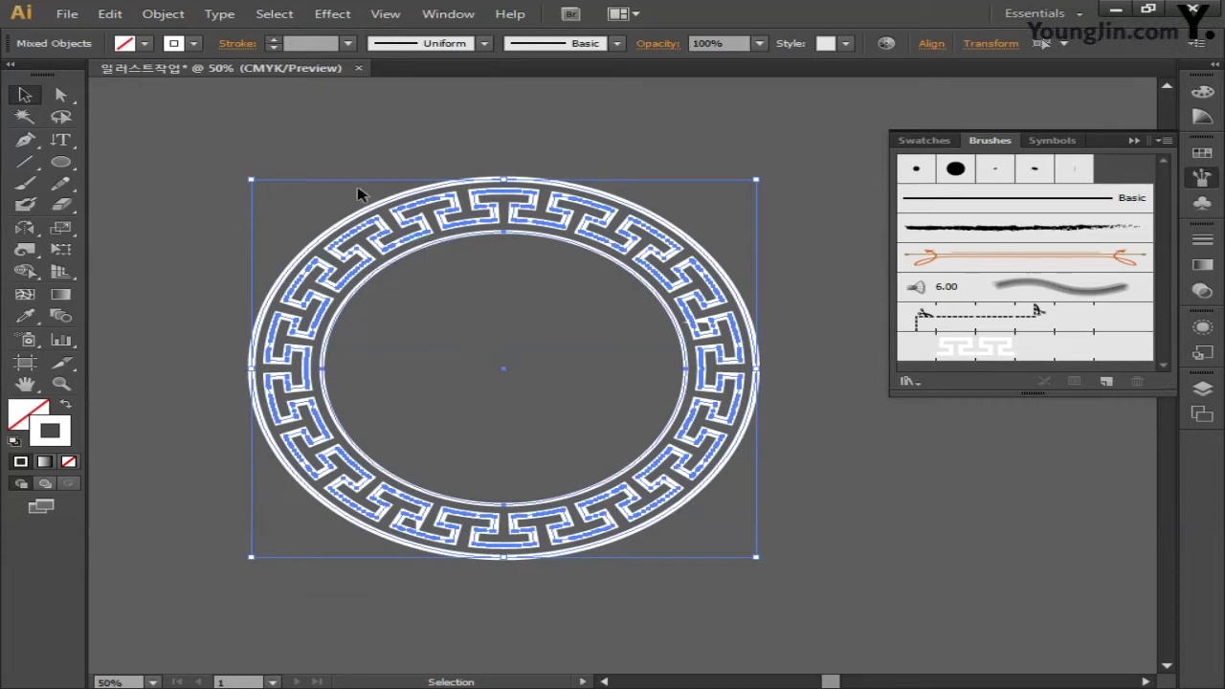
click(163, 14)
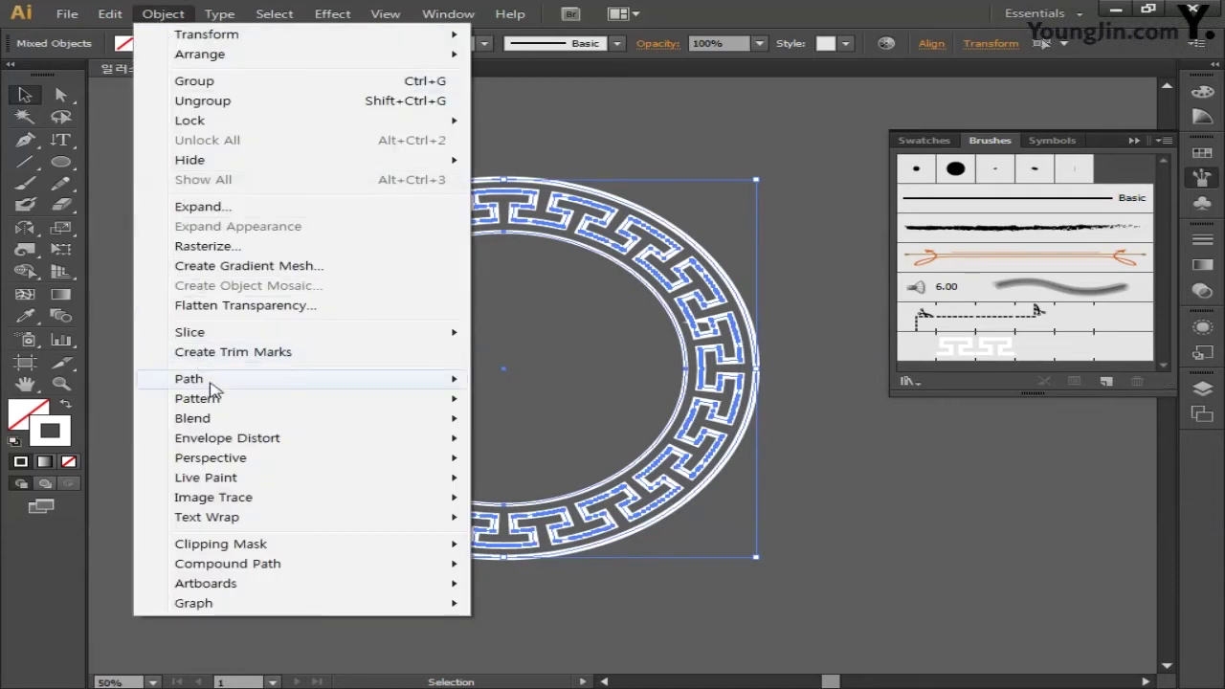
mouse_move(216, 387)
click(586, 435)
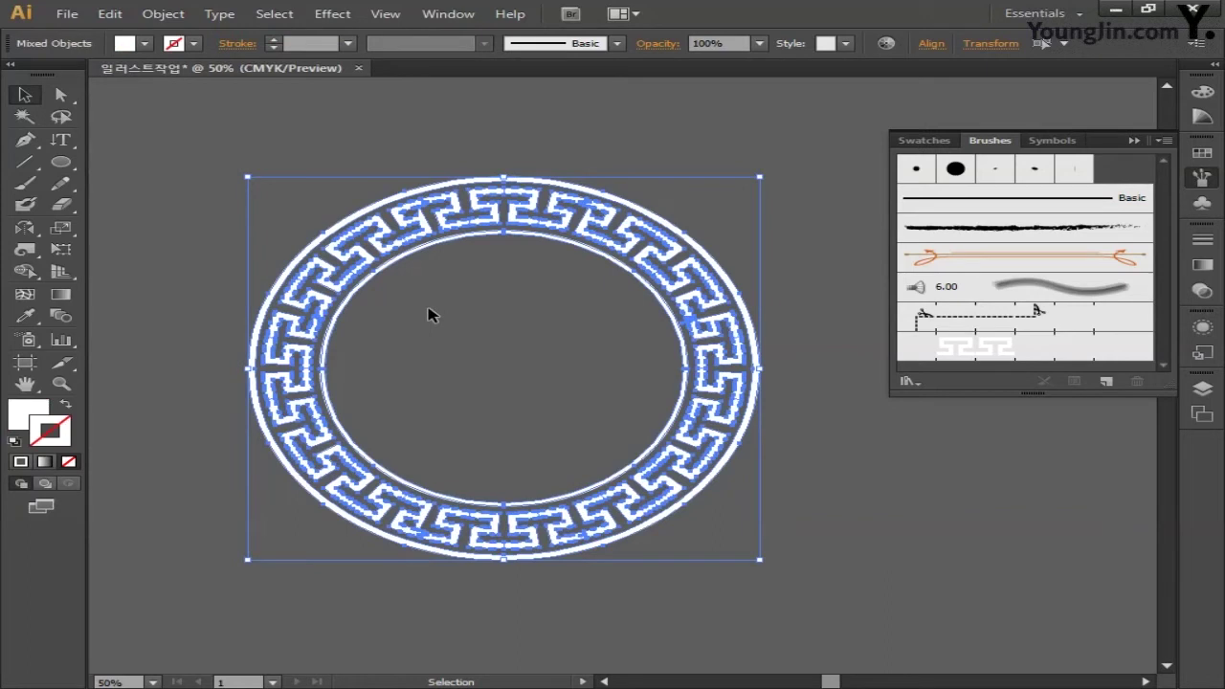
key(ctrl+g)
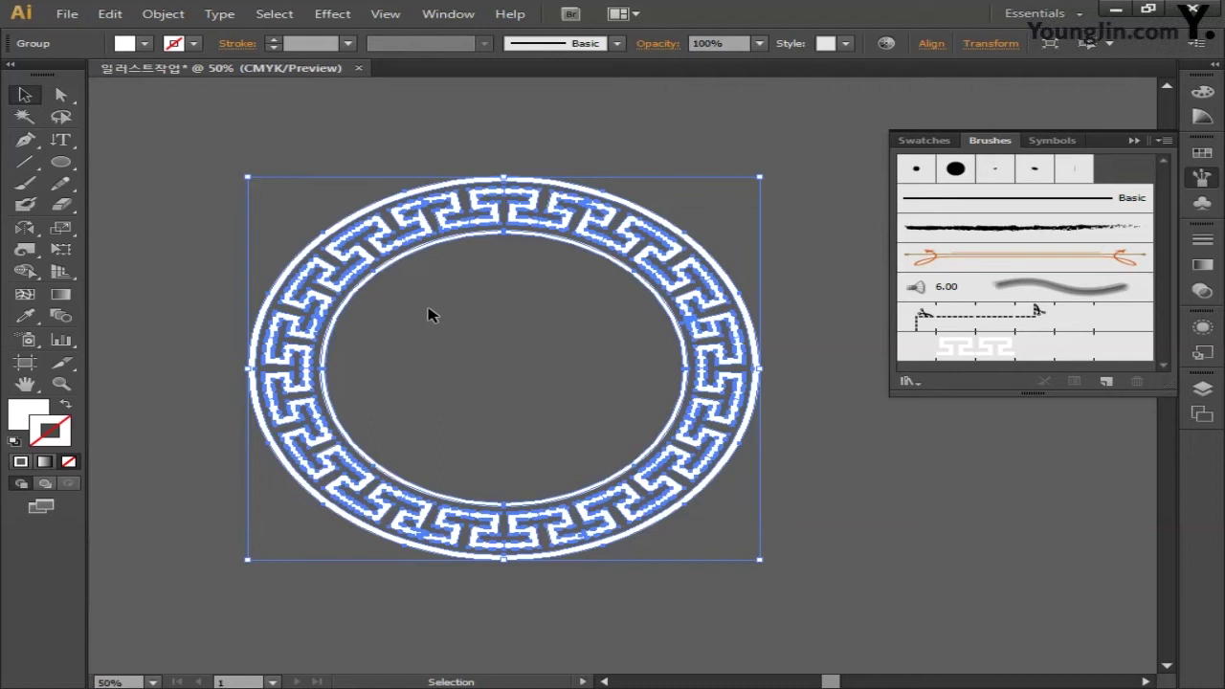
drag(159, 306, 670, 329)
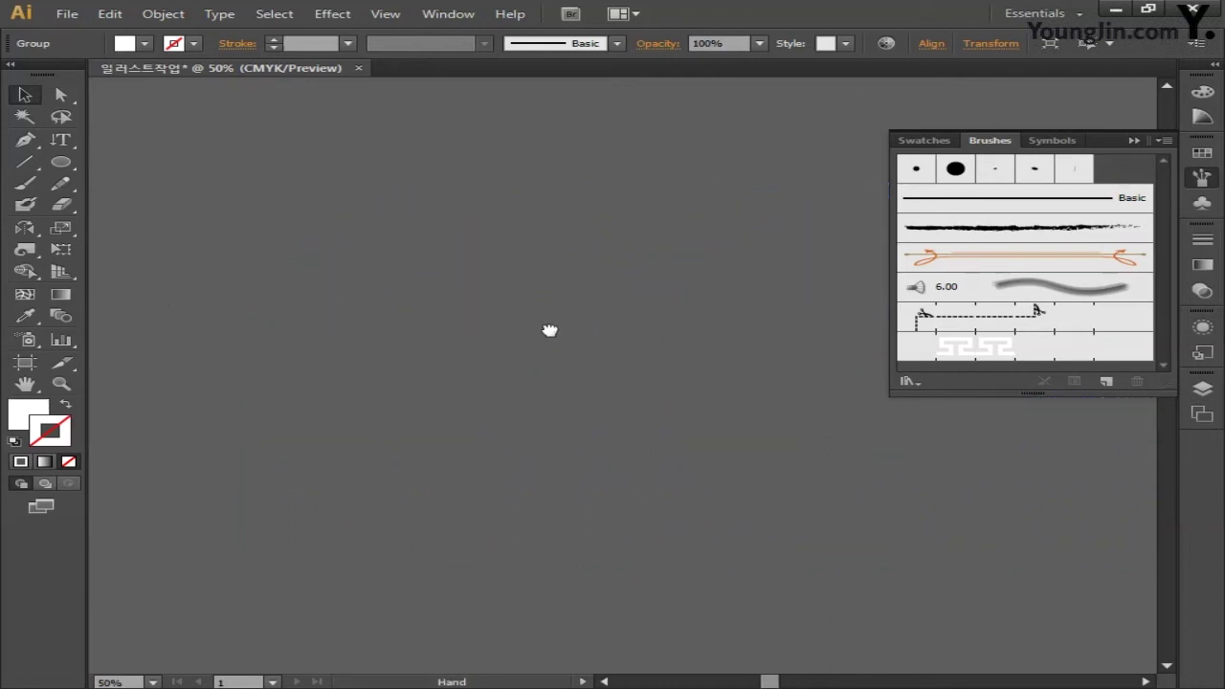
Draw a shallow, downward-bowed curve with the Pen tool across the empty area outside the artboard.
click(1202, 180)
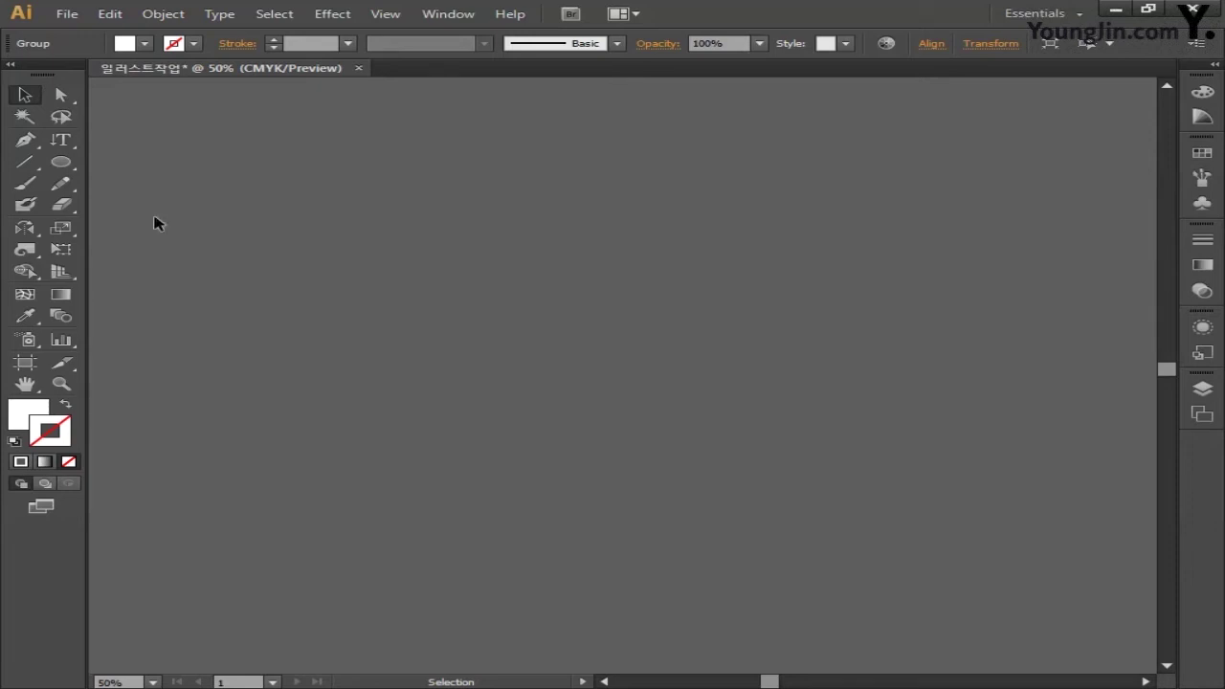
click(24, 140)
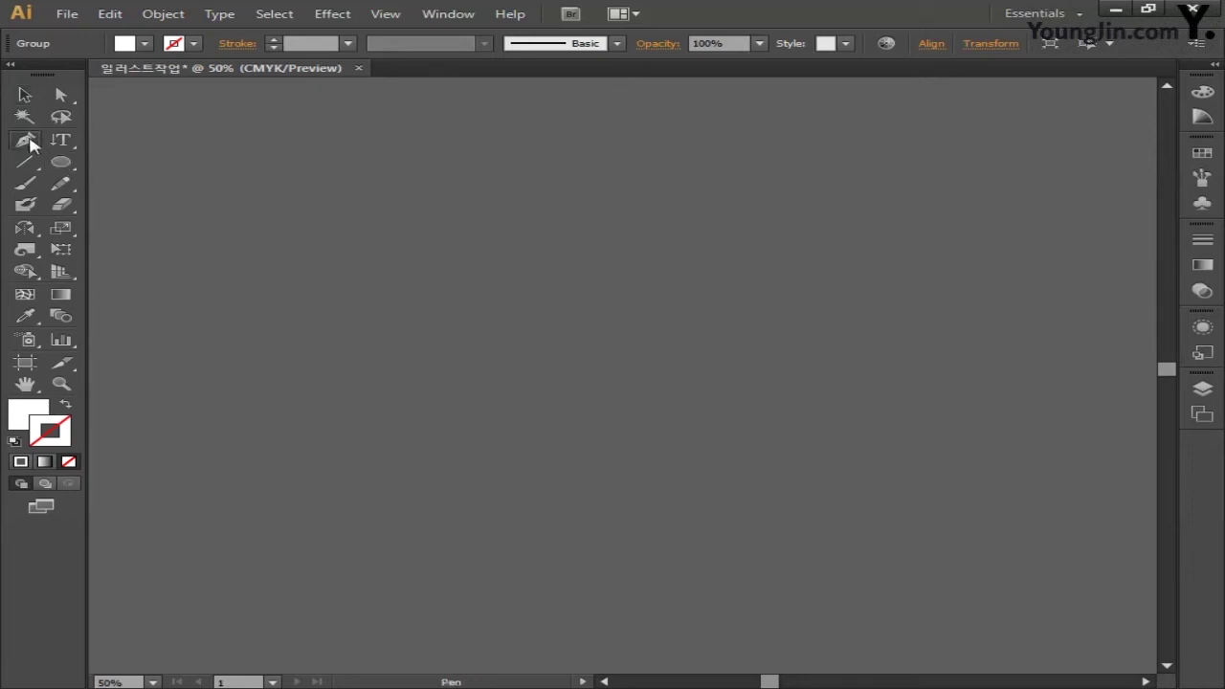
click(380, 254)
drag(756, 258, 966, 185)
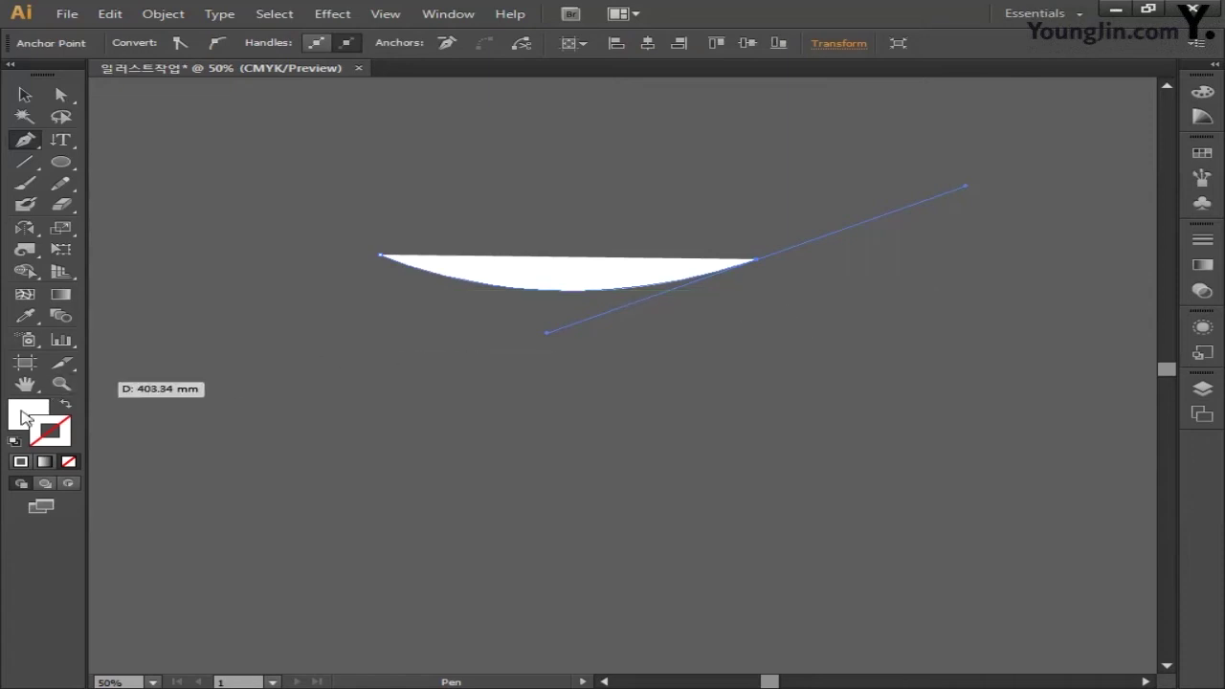
Remove the curve's fill and give it a white stroke, colour FFFFFF.
click(25, 416)
click(68, 461)
click(63, 433)
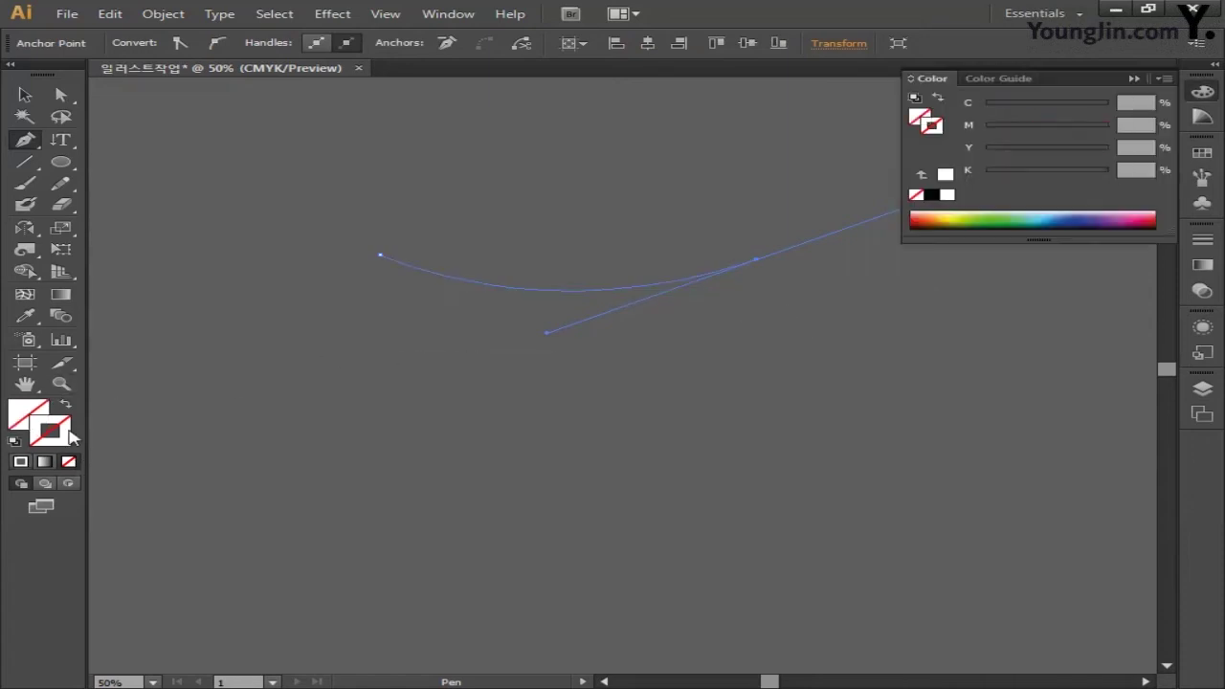
double_click(63, 433)
drag(564, 226, 555, 215)
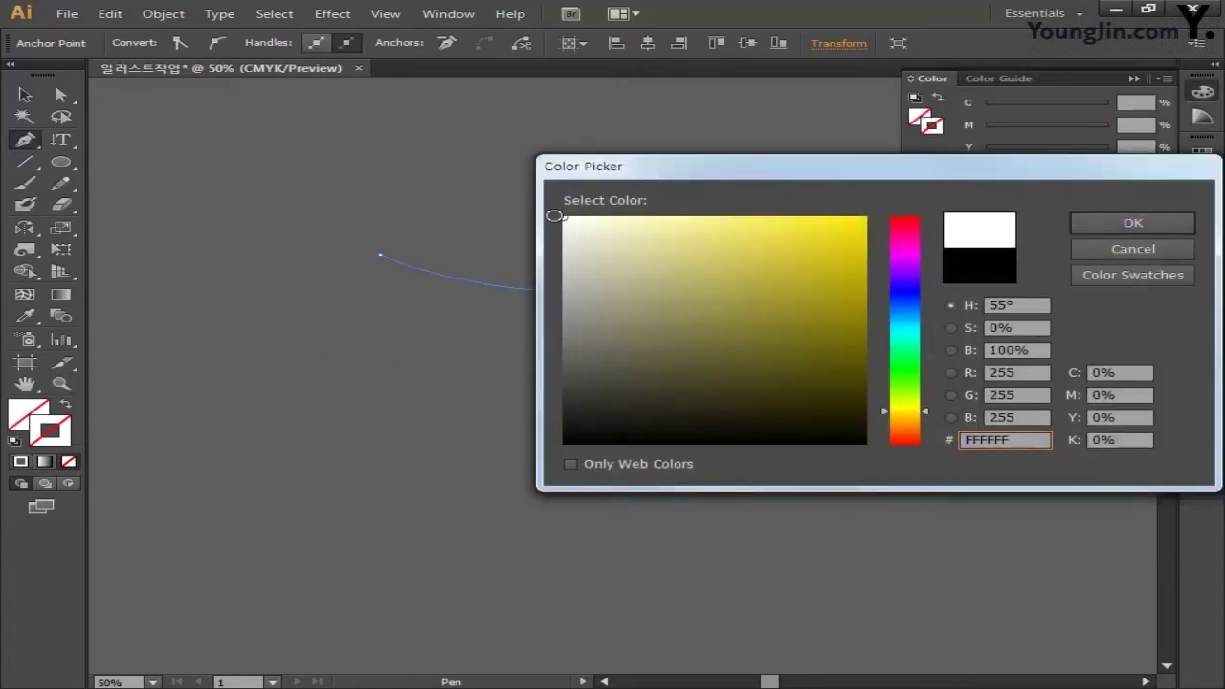
click(1110, 224)
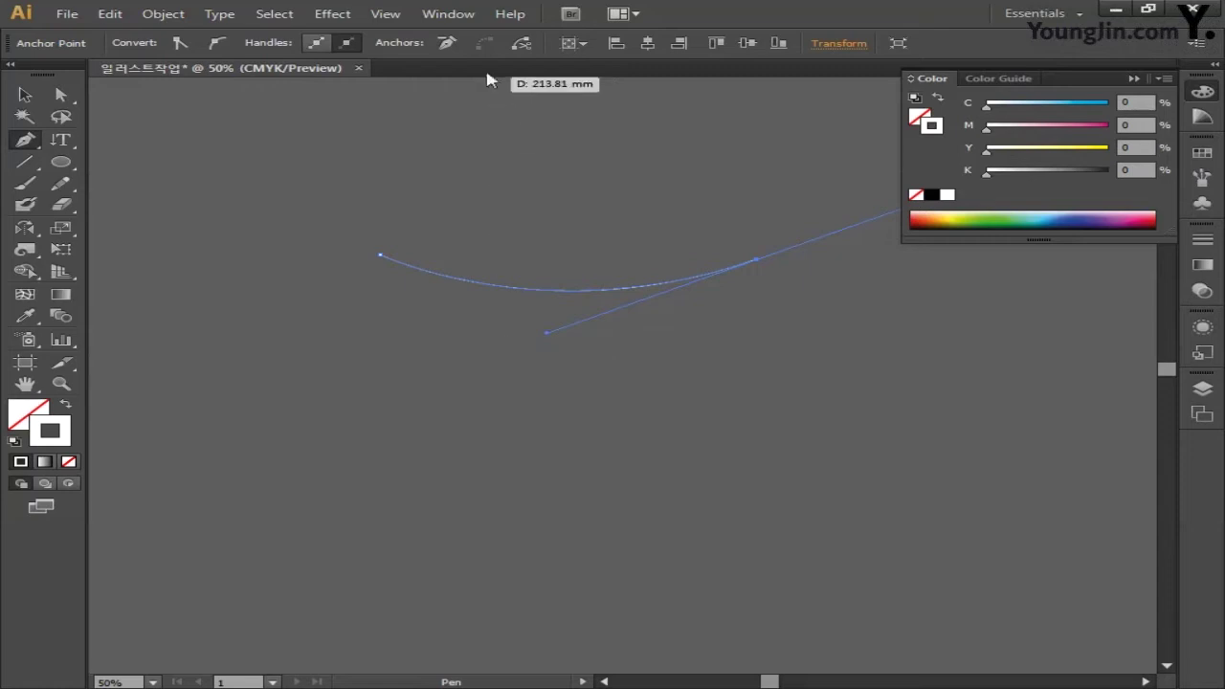
Open the Artistic_ChalkCharcoalPencil brush library and place it below the curve.
click(447, 13)
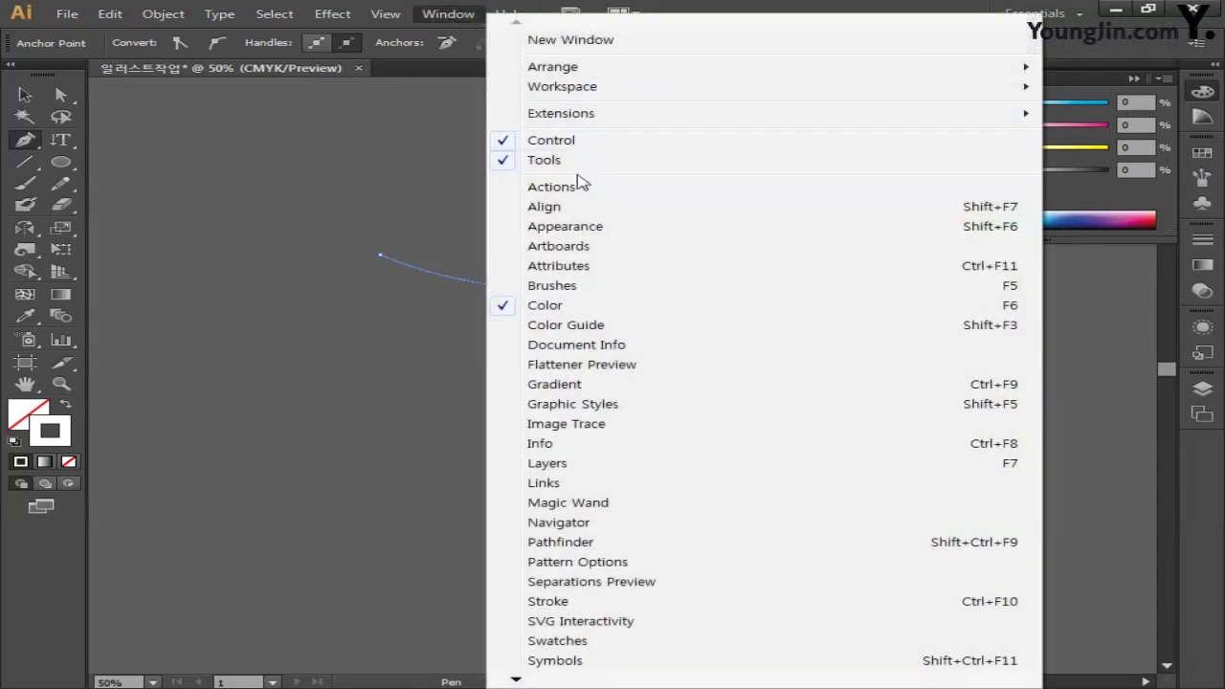
click(580, 285)
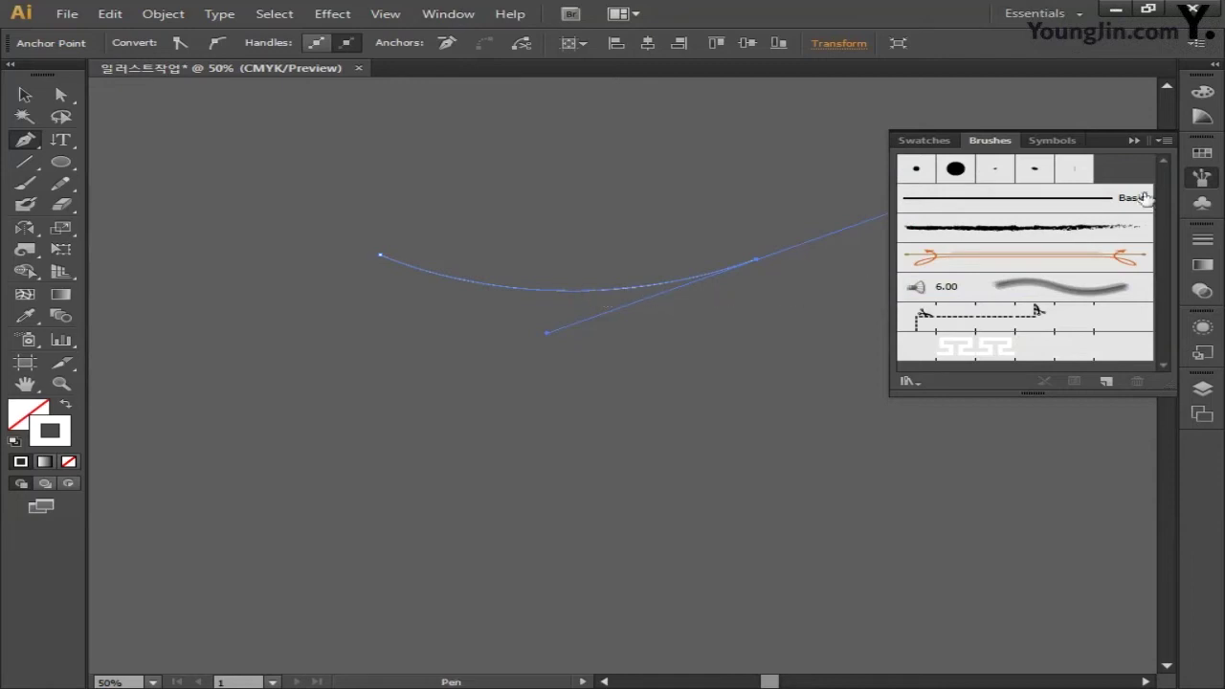
click(1166, 141)
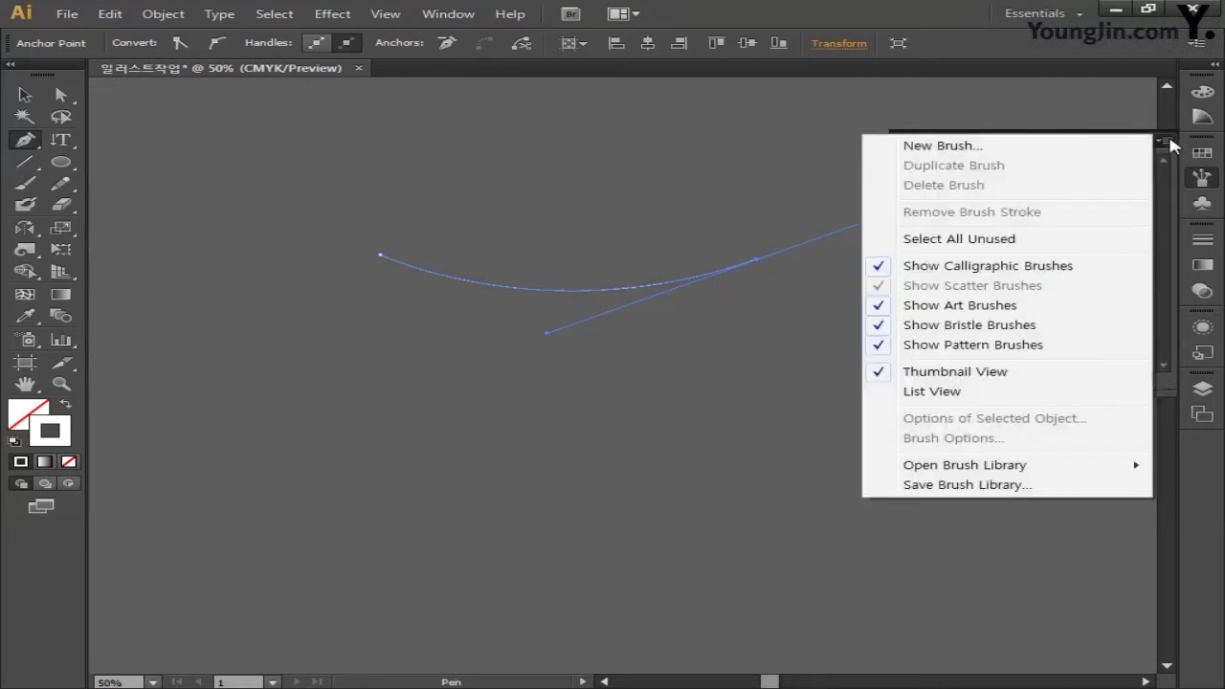
mouse_move(1070, 469)
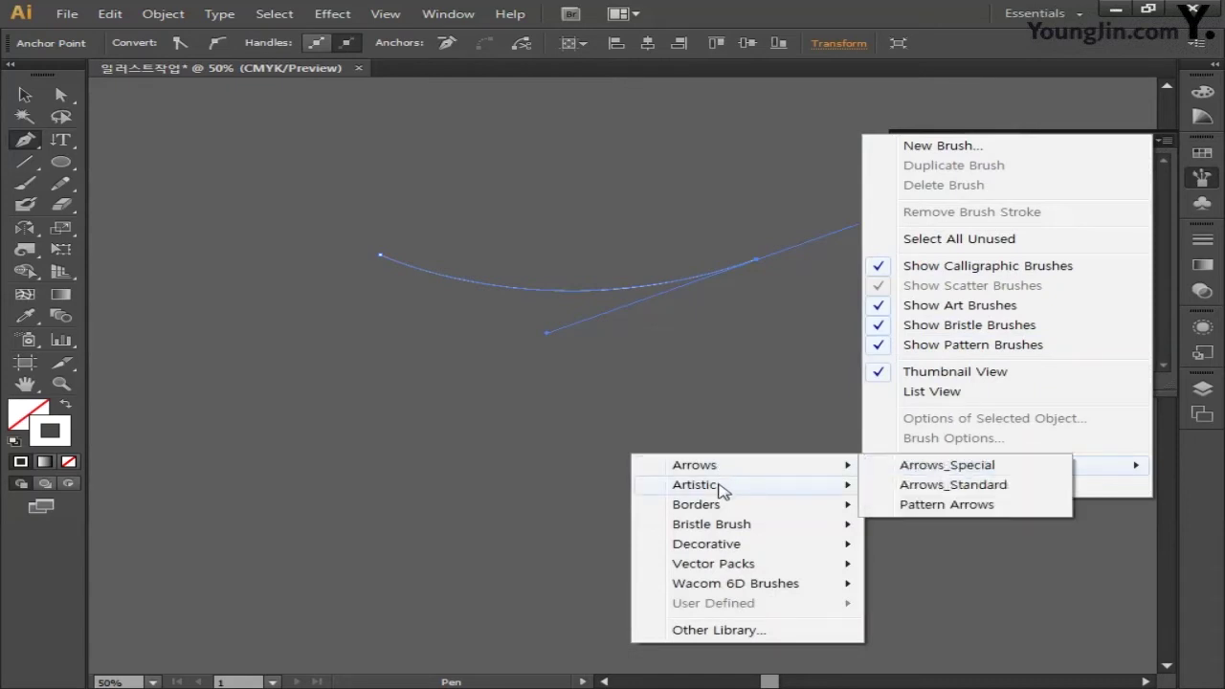
mouse_move(720, 492)
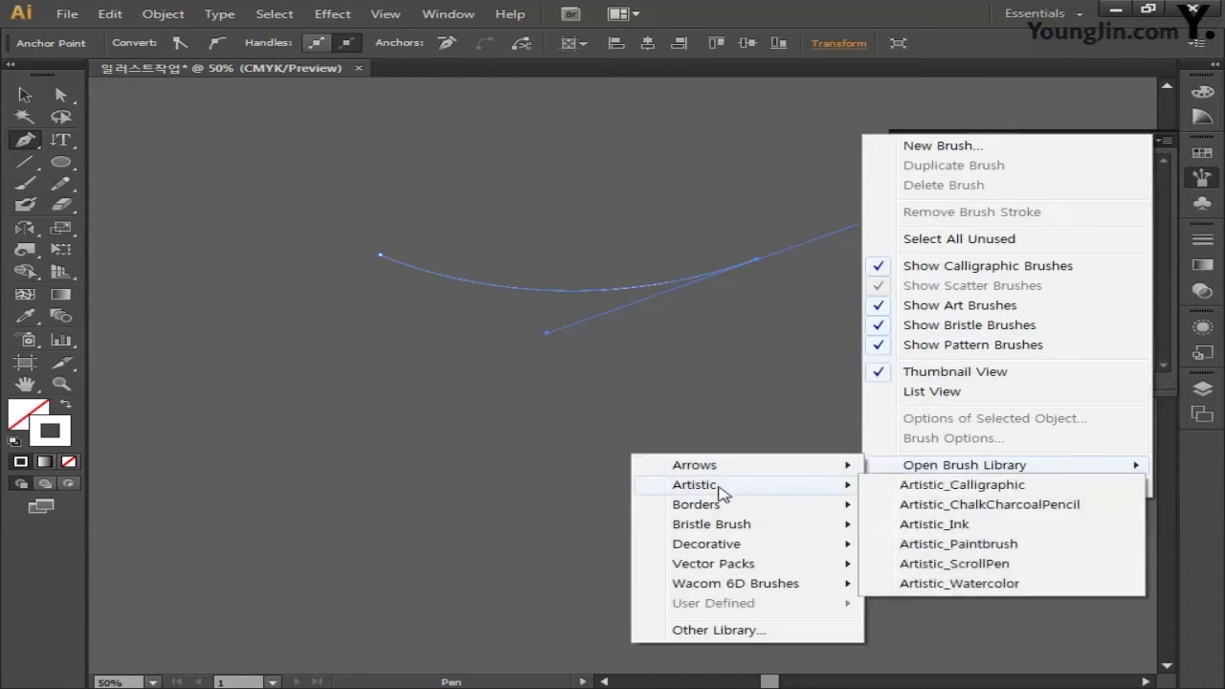
click(964, 504)
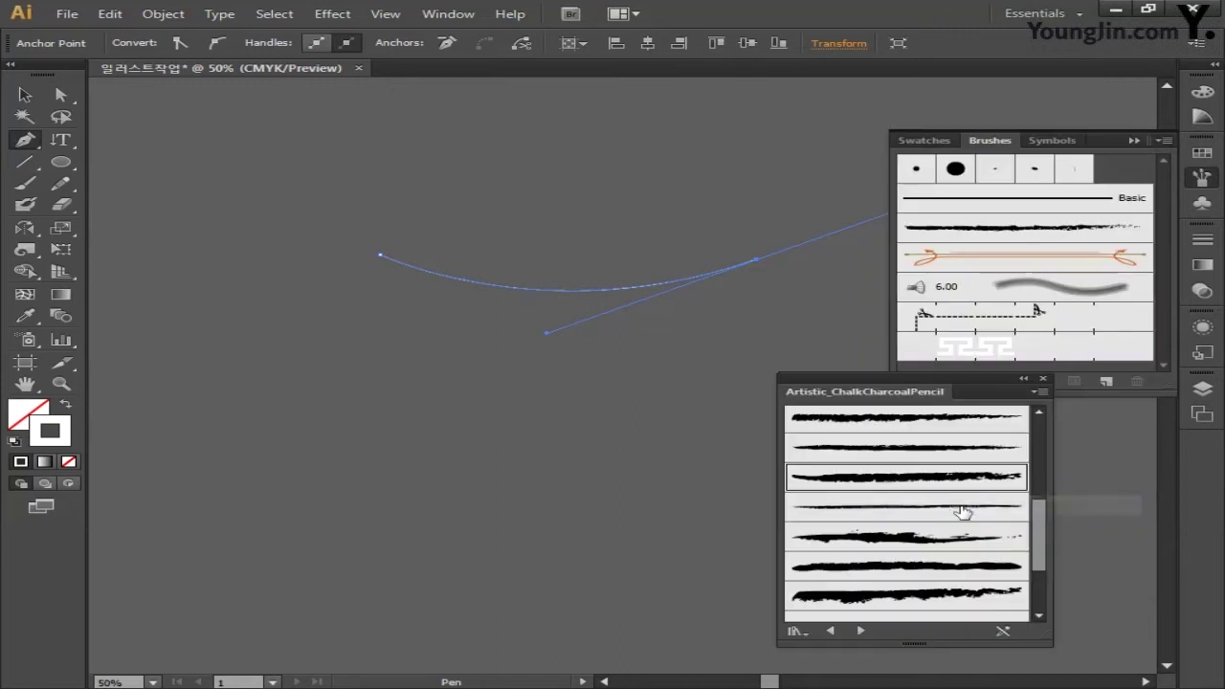
drag(878, 387, 605, 358)
Try a thick, rough-edged charcoal brush on the curve with a stroke weight of 8 pt.
scroll(766, 495, up, 3)
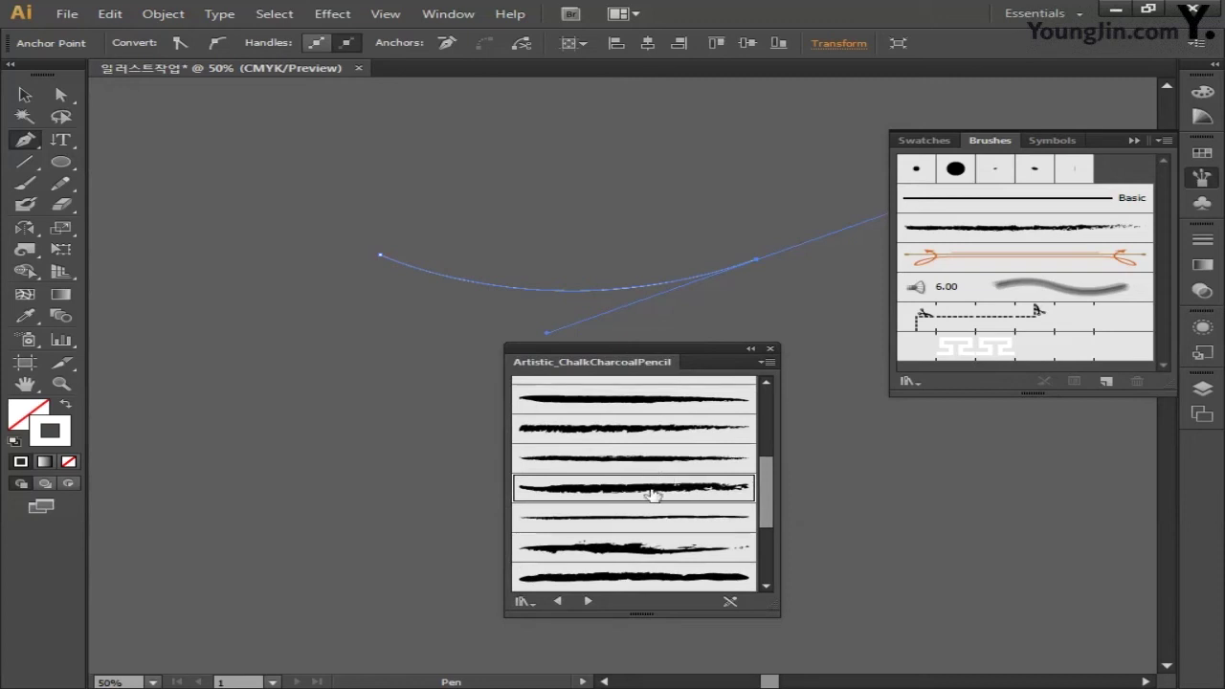
click(648, 517)
click(689, 488)
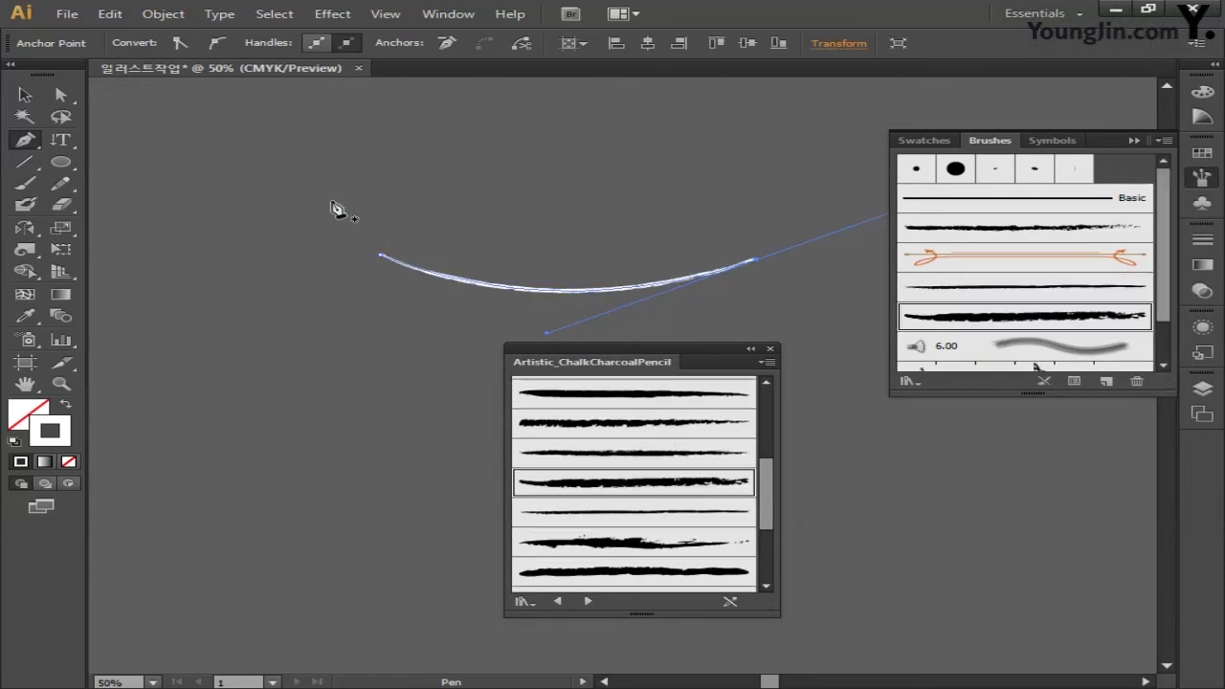
click(25, 95)
mouse_move(420, 182)
mouse_down()
mouse_move(670, 333)
mouse_move(735, 321)
mouse_up()
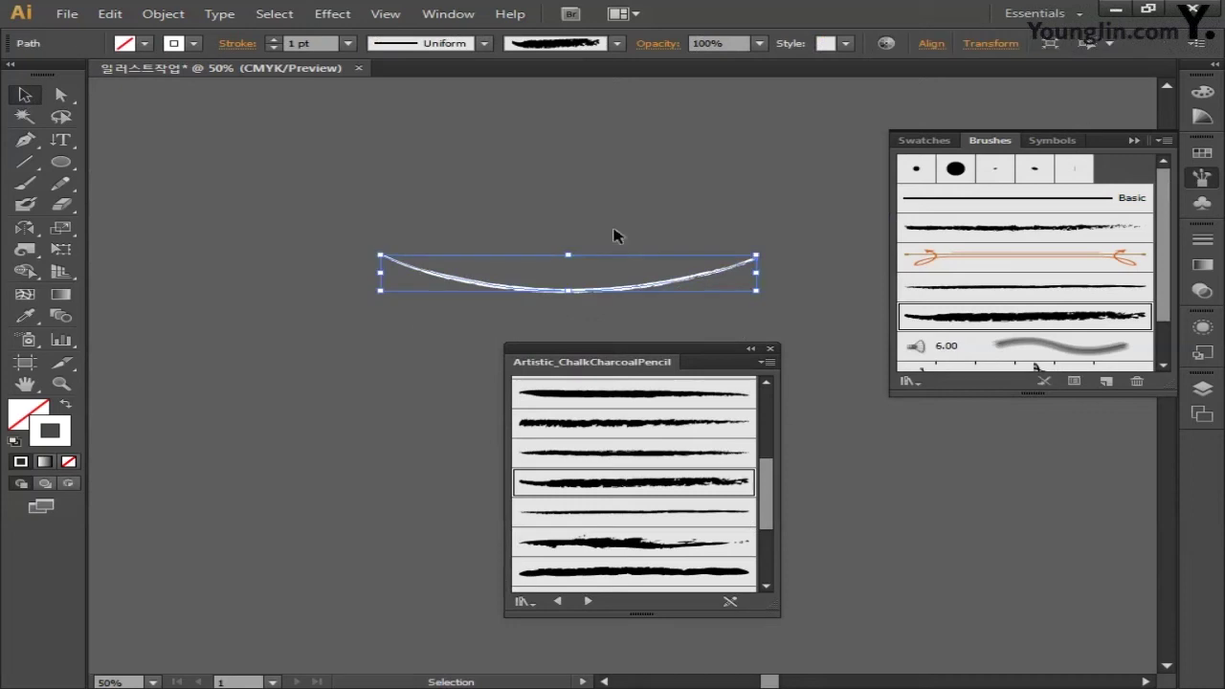
click(280, 43)
click(279, 43)
click(279, 44)
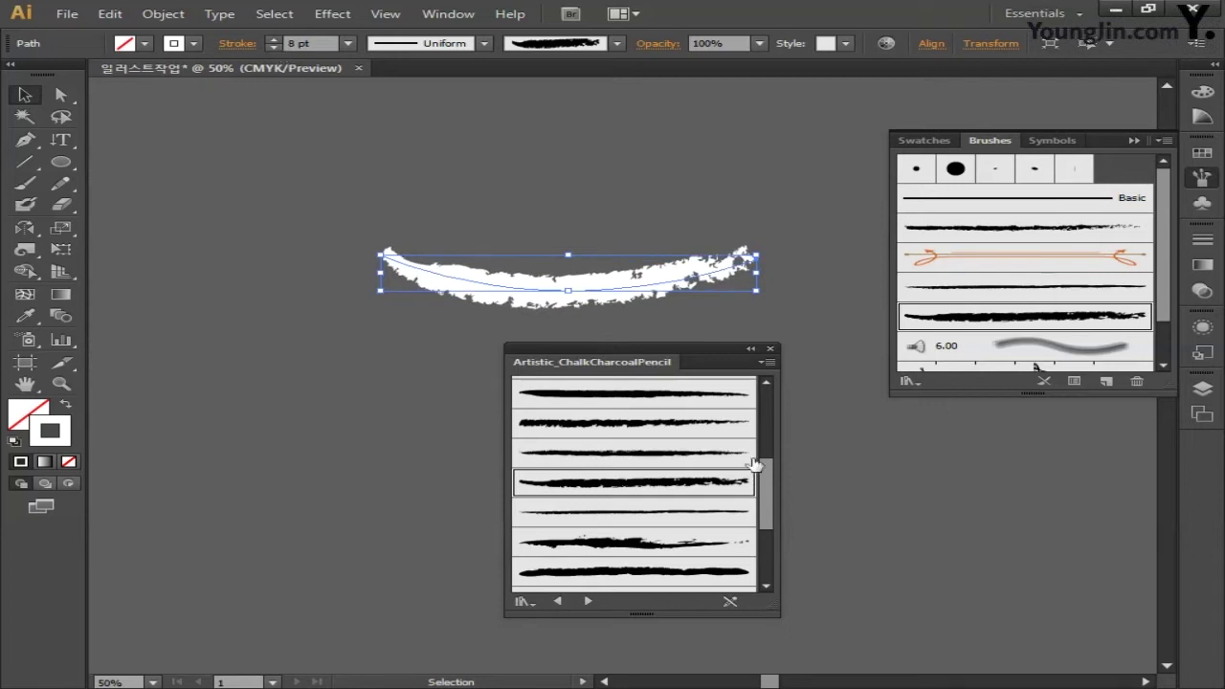
Try other rough chalk brushes from the library on the curve and raise its stroke weight to 13 pt.
click(670, 423)
scroll(686, 471, up, 3)
click(650, 491)
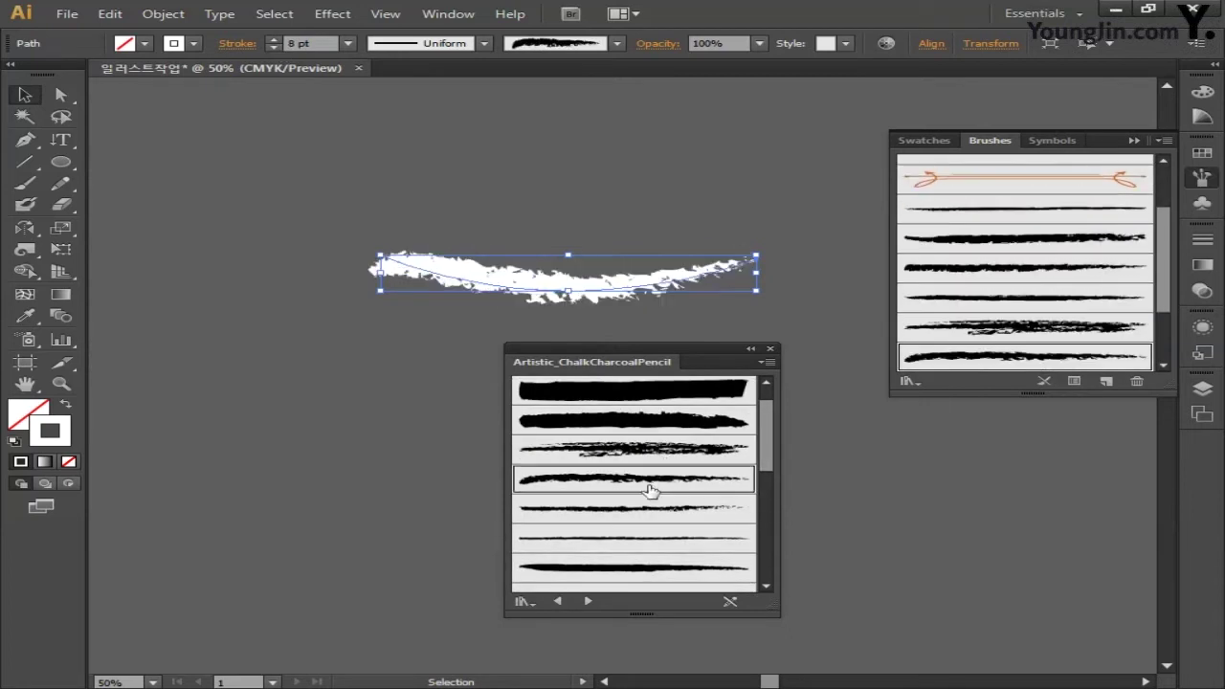
click(670, 508)
click(273, 39)
click(273, 39)
click(274, 39)
click(273, 39)
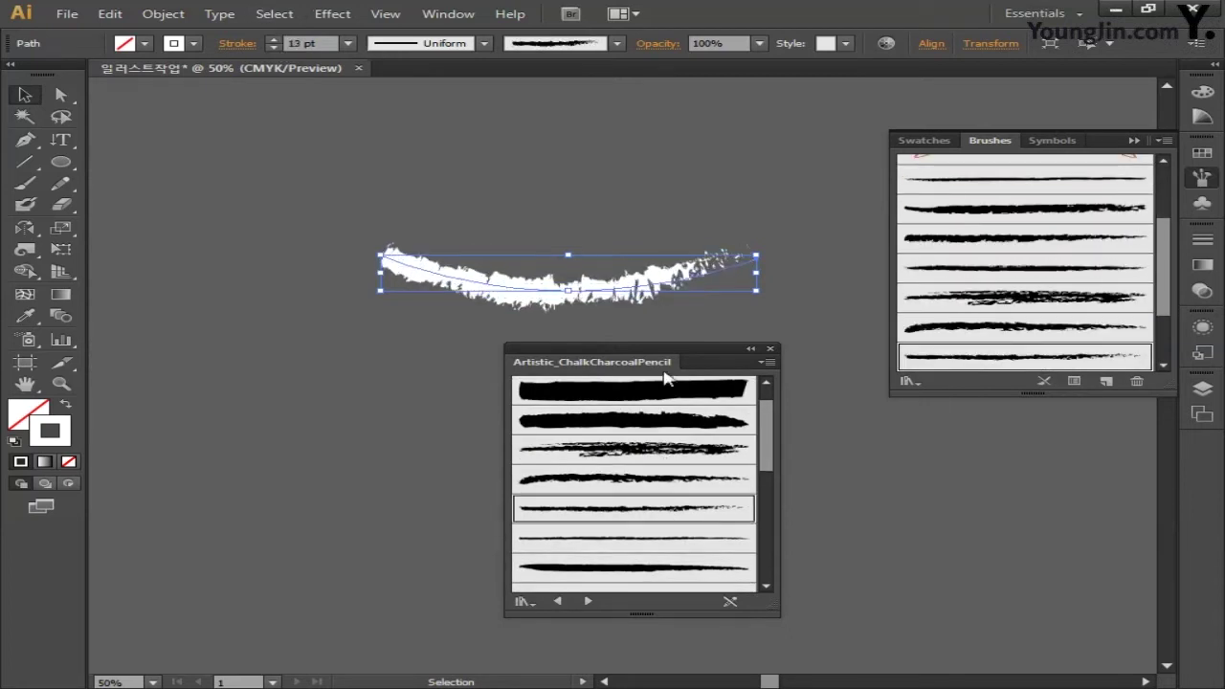
Compare the tapered charcoal brushes, apply the slim one with fine rough edges to the curve, and set its weight to 13 pt.
scroll(774, 424, down, 2)
click(662, 472)
click(658, 502)
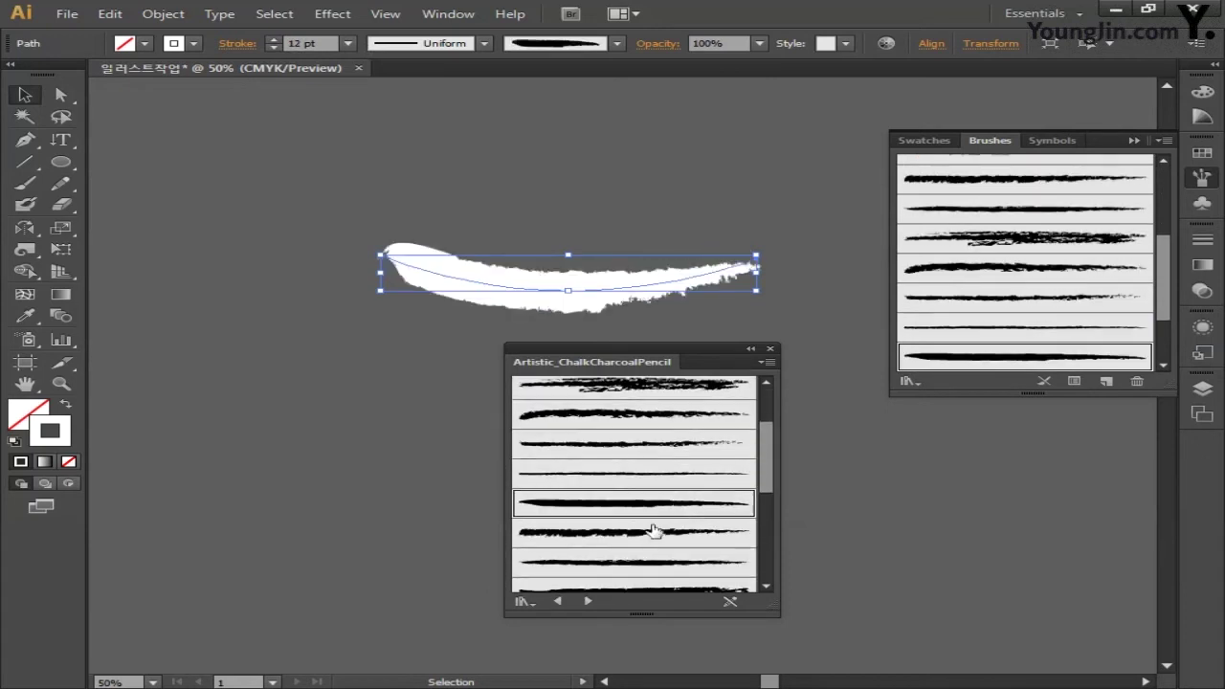
click(657, 532)
click(657, 563)
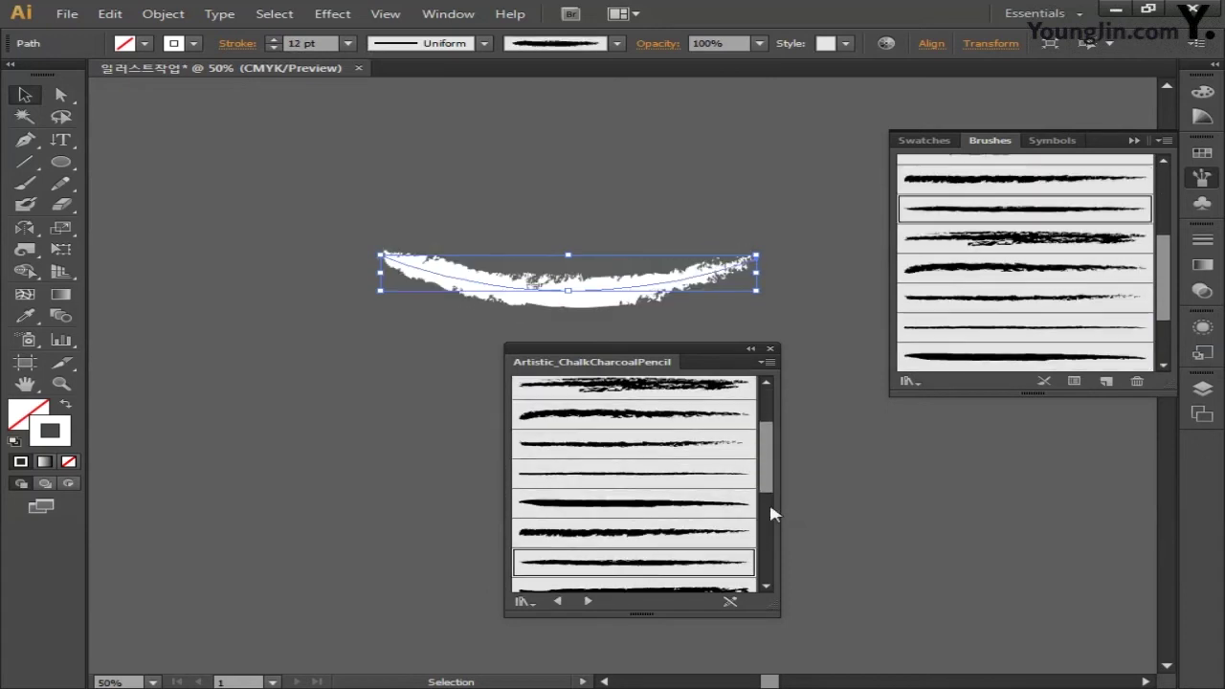
click(274, 40)
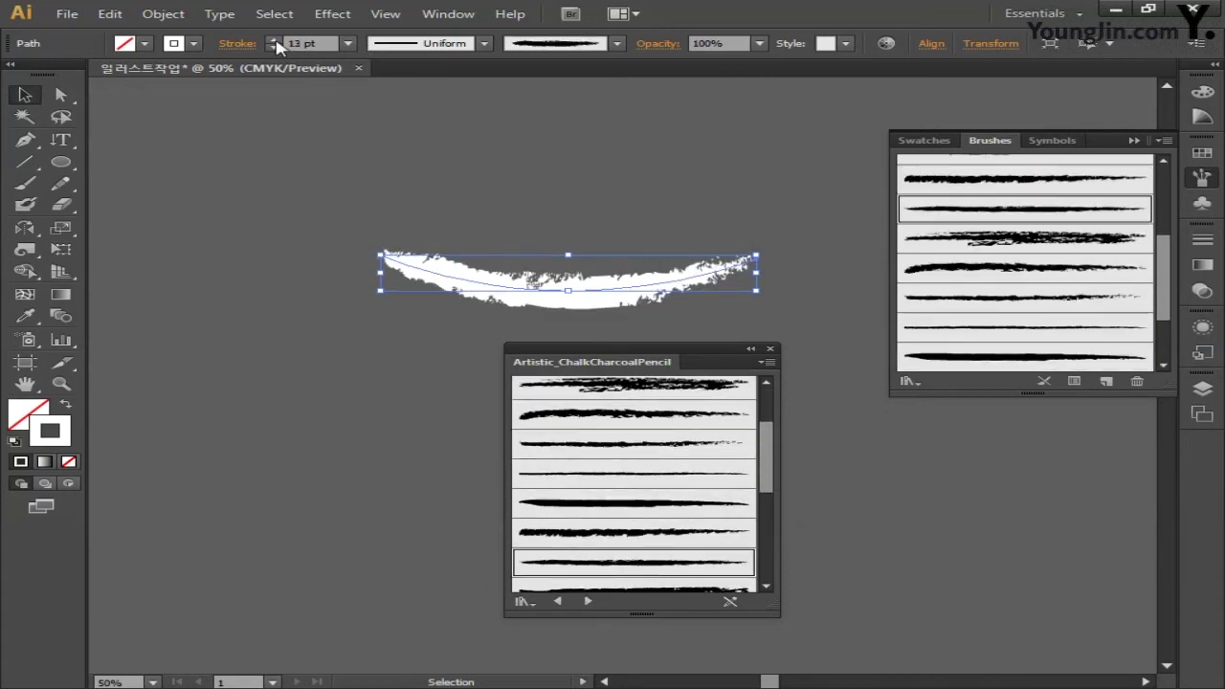
Draw an upward-bowed Pen arc about 225 mm wide just above the brushed curve, so the pair forms an eye-like outline.
click(26, 142)
click(381, 233)
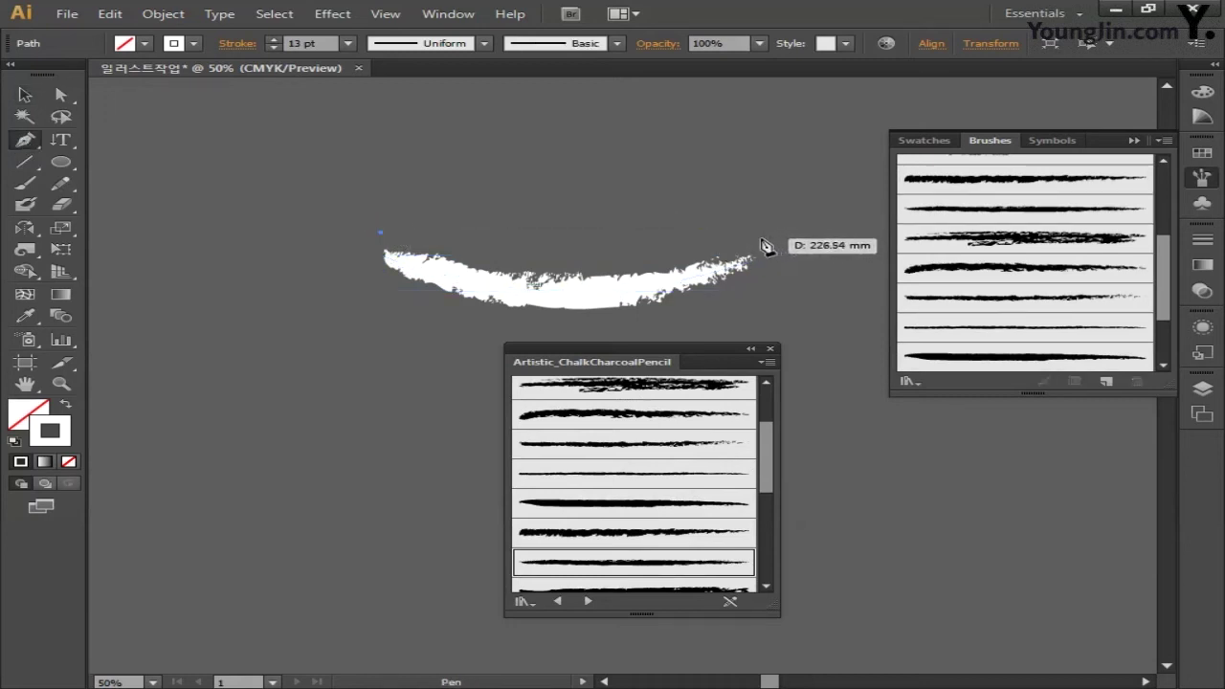
drag(756, 245, 944, 355)
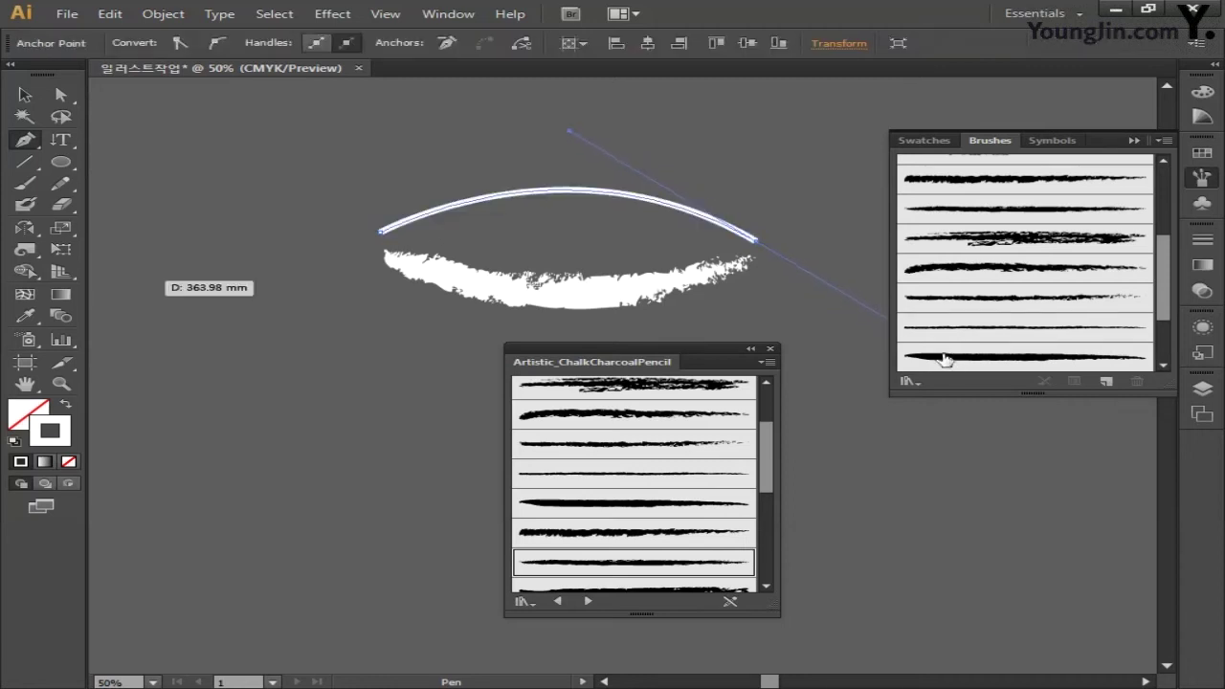
Apply the lower curve's charcoal brush to the upper arc and set its stroke weight to 10 pt.
click(36, 100)
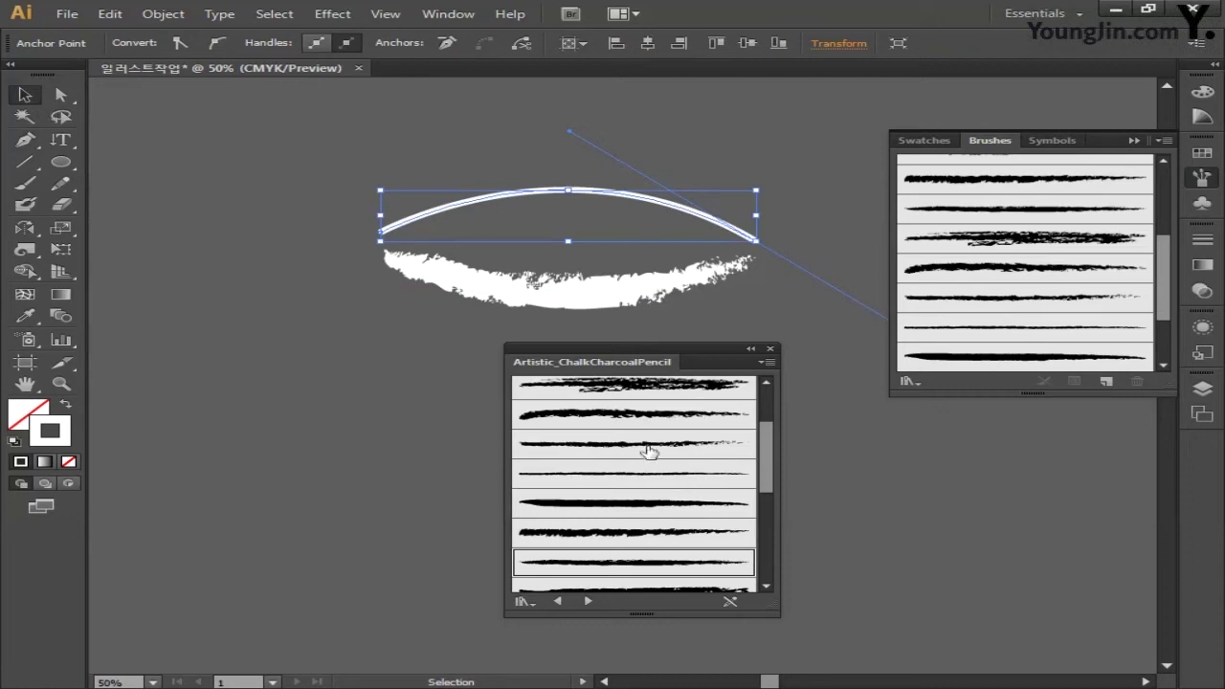
click(637, 570)
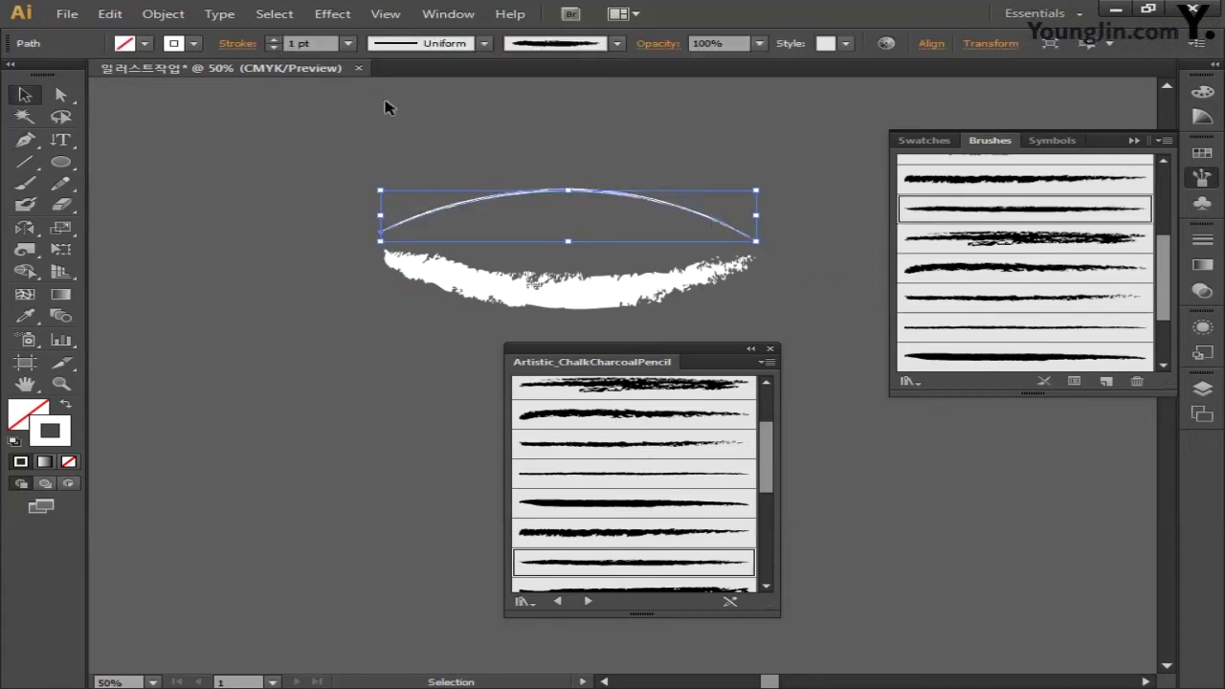
click(274, 40)
click(273, 39)
click(274, 39)
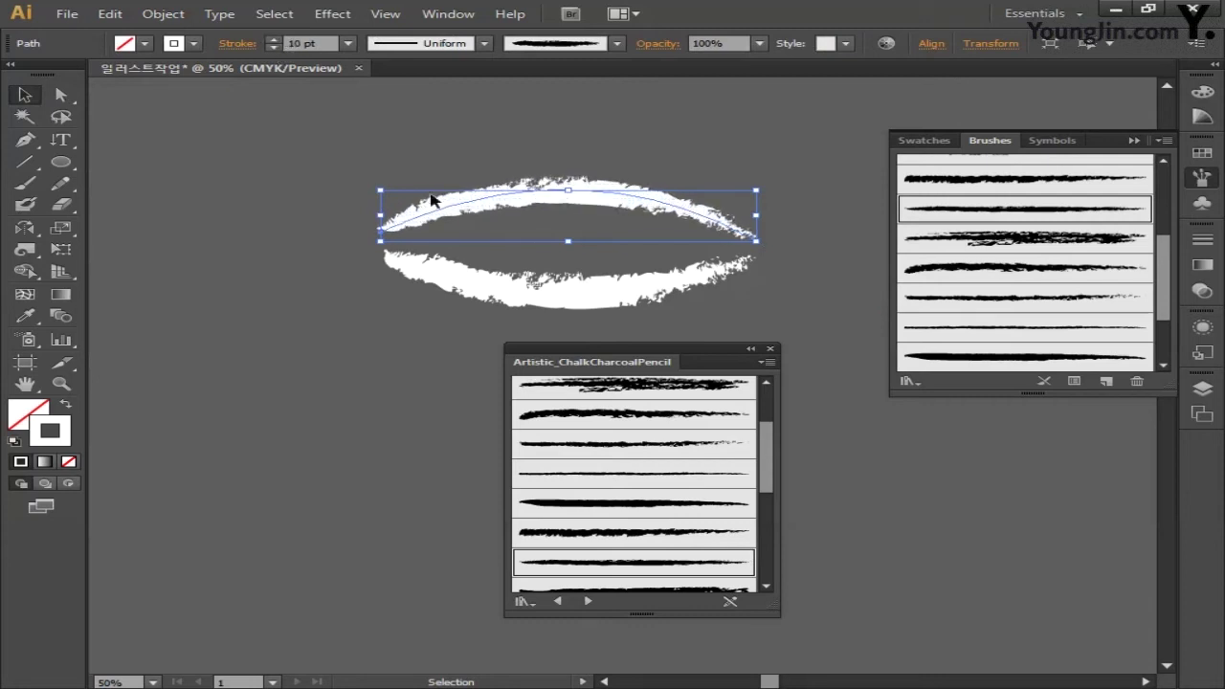
Set the lower curve's stroke weight to 14 pt and move the brush library clear of the drawing area.
click(496, 278)
click(274, 39)
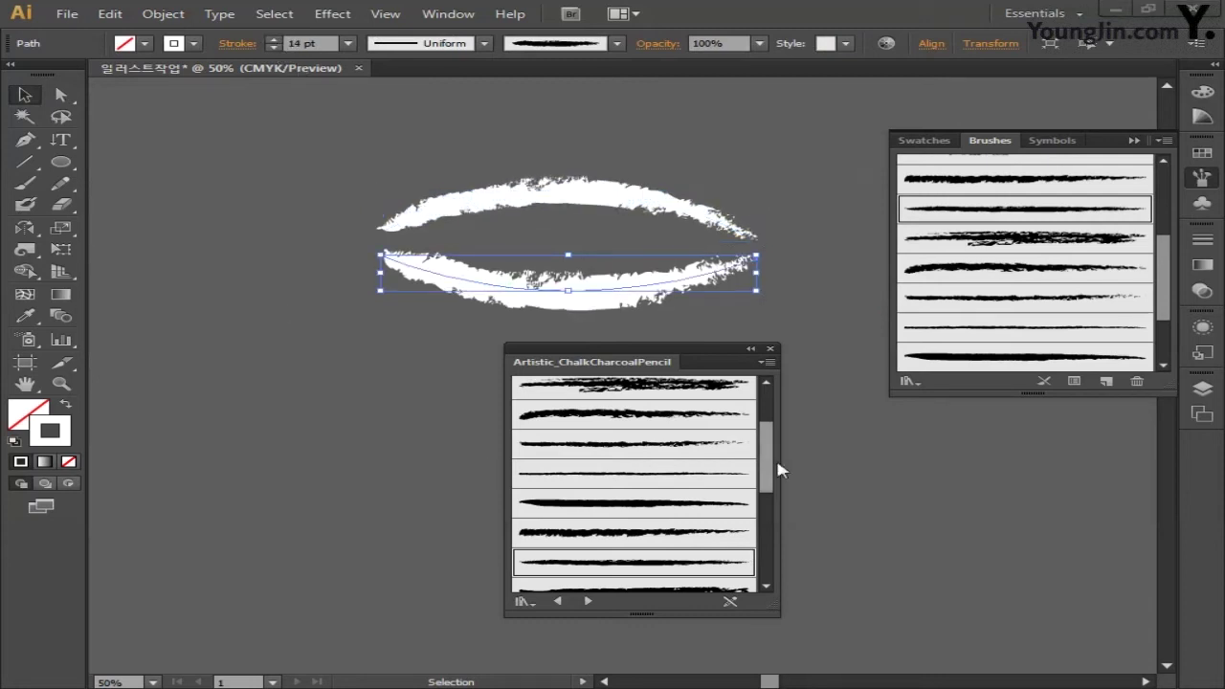
drag(689, 350, 1037, 229)
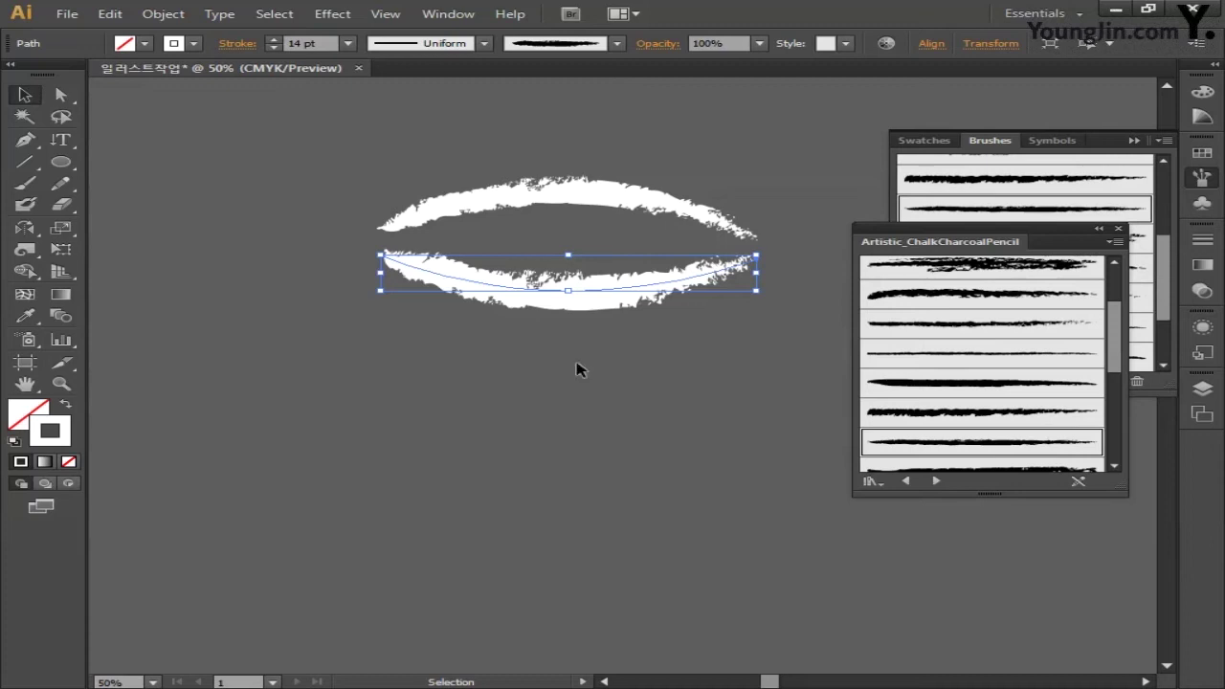
Draw a short Pen arc beneath the right end of the lower brushed curve, rising towards the right.
key(p)
click(641, 329)
drag(762, 279, 787, 268)
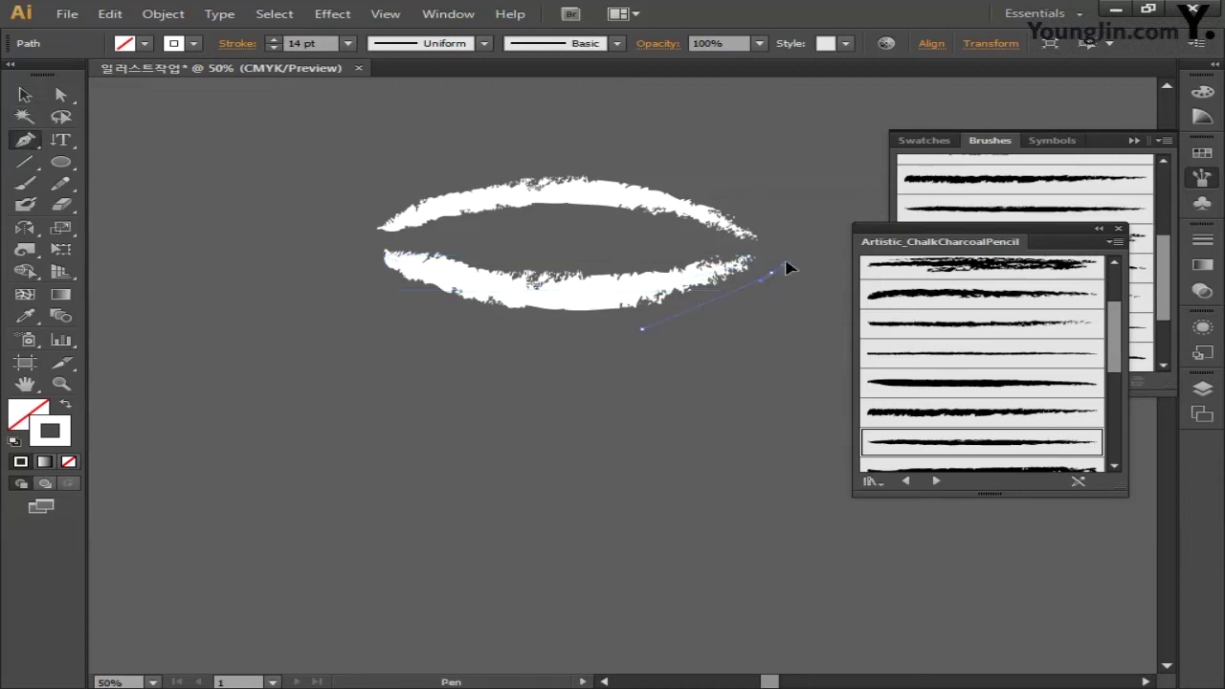
ctrl+click(383, 309)
Draw a short arc descending from the lower brushed curve's left end, and shift it slightly upwards.
click(381, 291)
drag(484, 379, 568, 398)
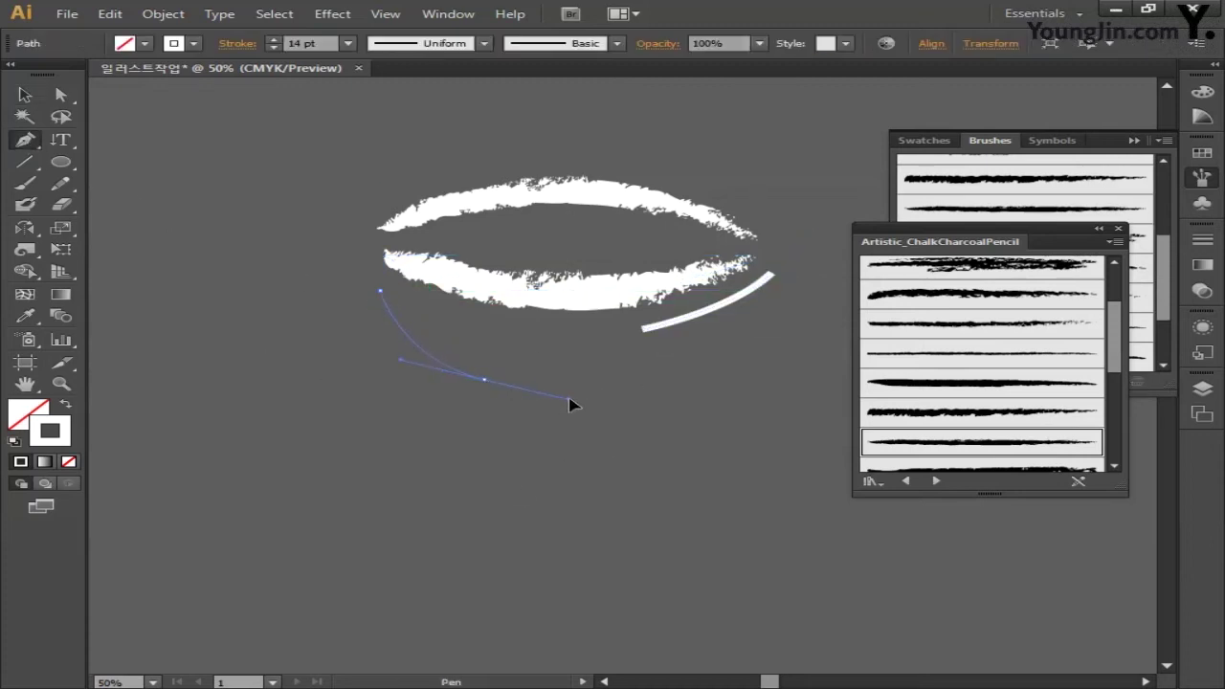
key(v)
click(374, 355)
drag(430, 355, 430, 342)
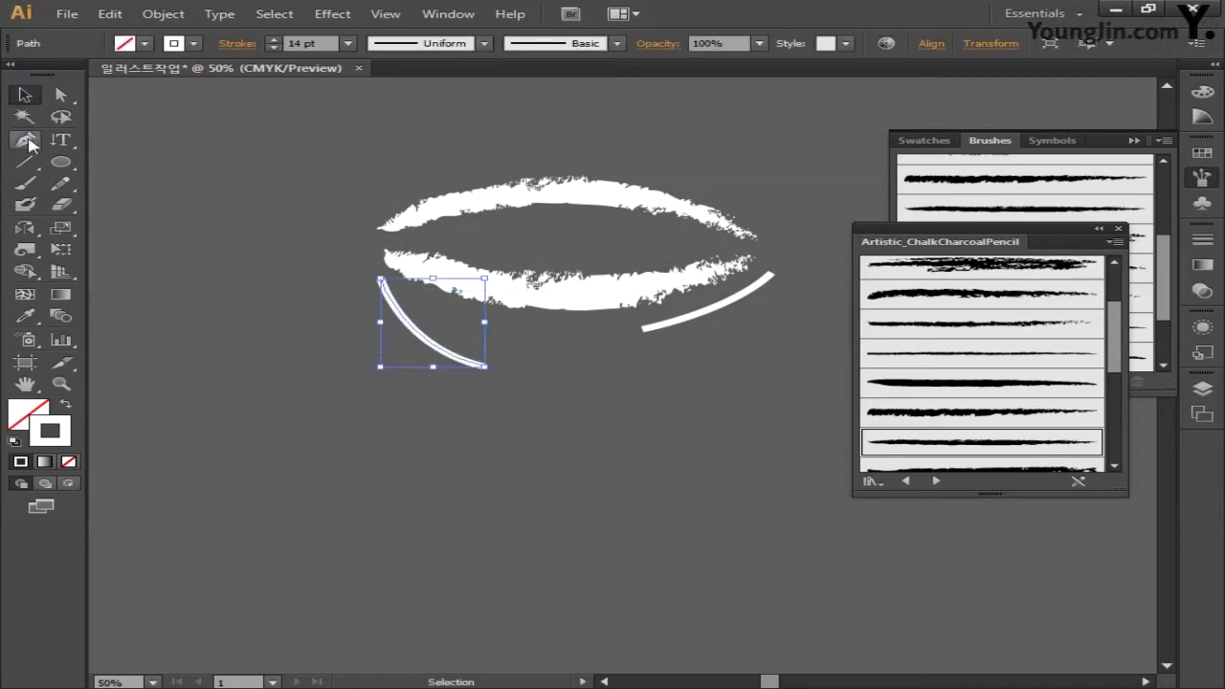
Draw a wide, downward-bowed arc below the short left arc, and shorten it by pulling in its right end point.
key(p)
click(443, 379)
drag(698, 383, 848, 323)
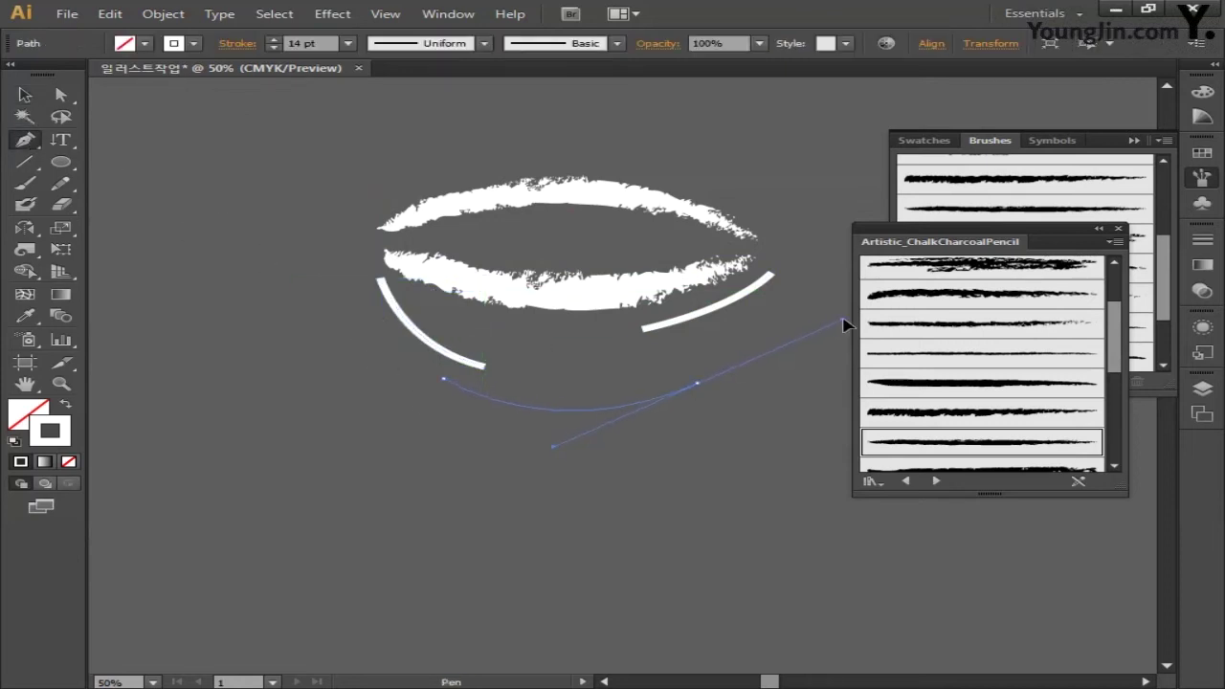
ctrl+click(702, 385)
drag(702, 385, 671, 387)
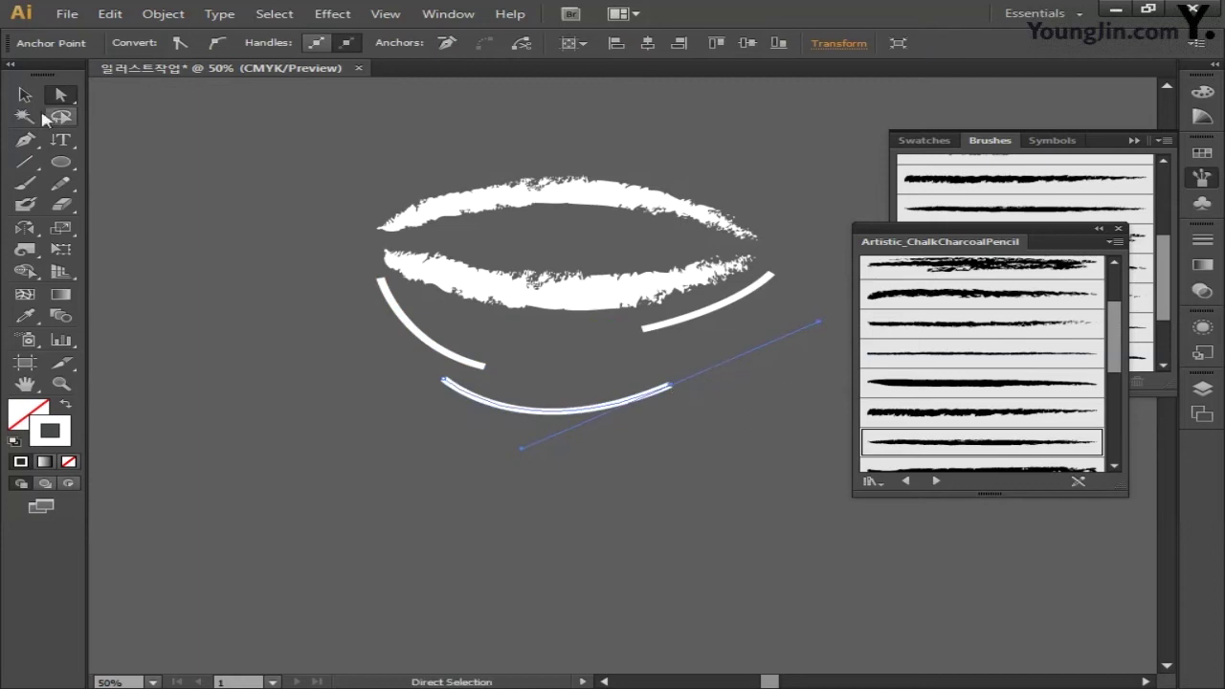
Draw another arc, about 128 mm from end to end, rising to the right between the short right arc and the bottom arc.
ctrl+click(601, 369)
click(586, 384)
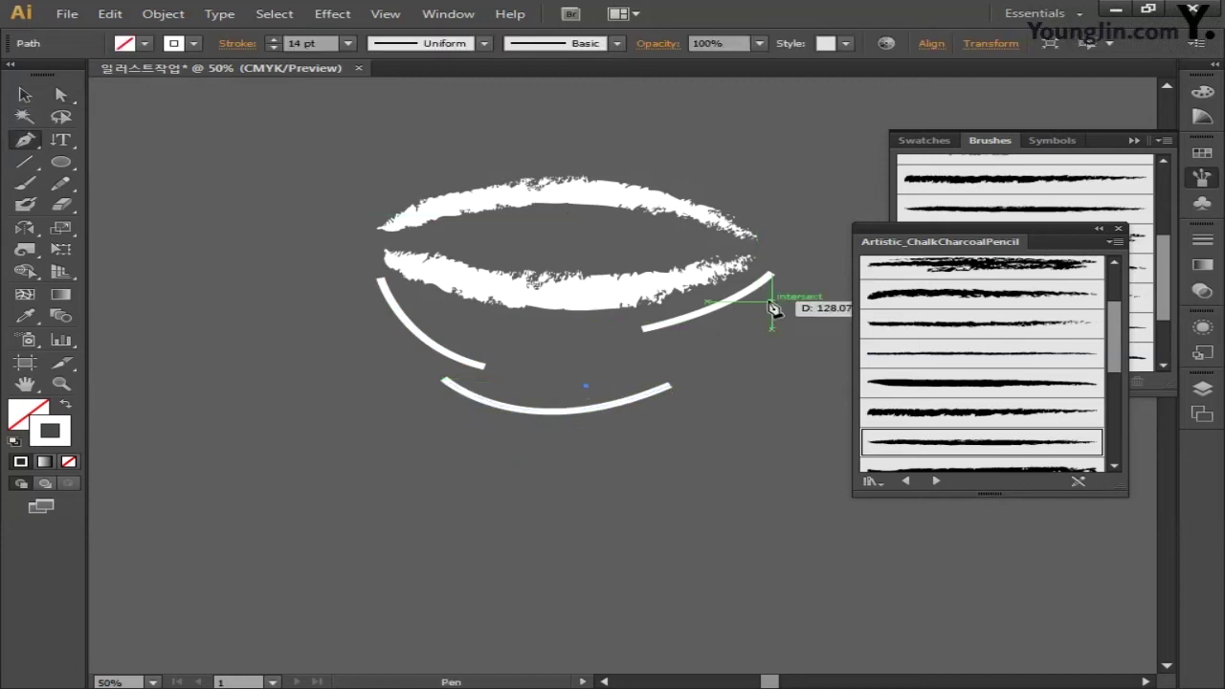
drag(768, 302, 815, 233)
key(v)
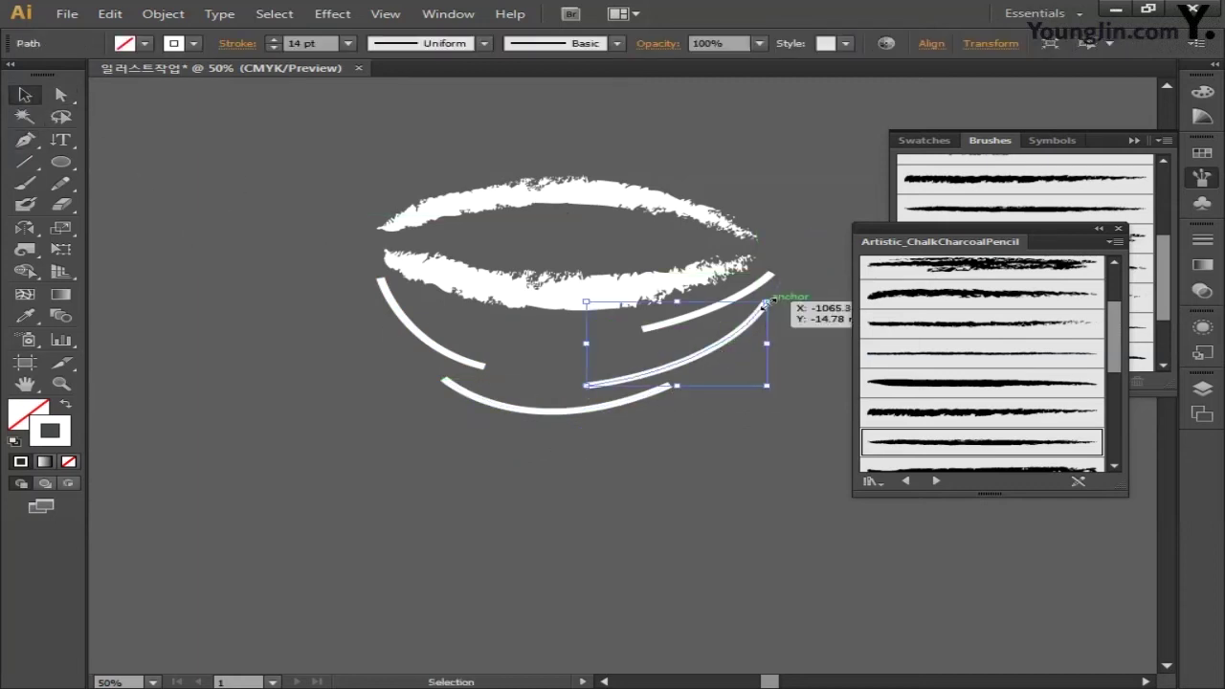
Nudge the long arc between the short right arc and the bottom arc slightly upwards.
key(Down)
key(Down)
key(Down)
key(Down)
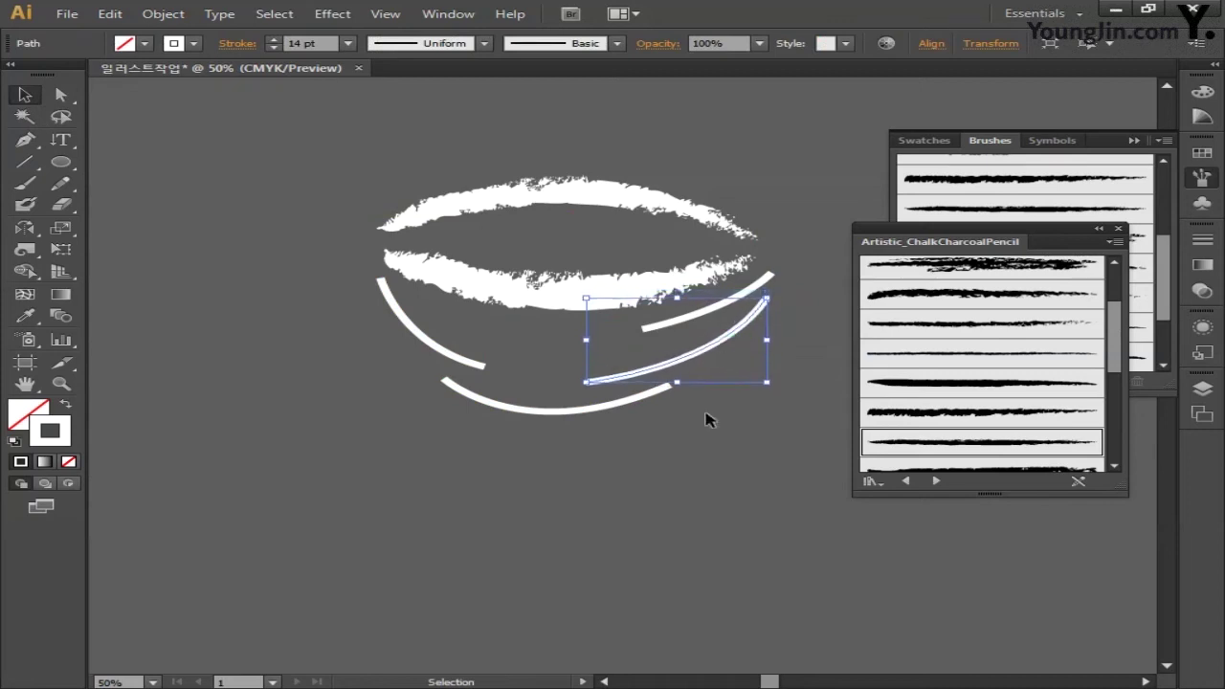
Apply the chalk charcoal brush to the four plain lower arcs and set their stroke weight to 7 pt.
click(682, 319)
drag(378, 330, 725, 470)
click(983, 441)
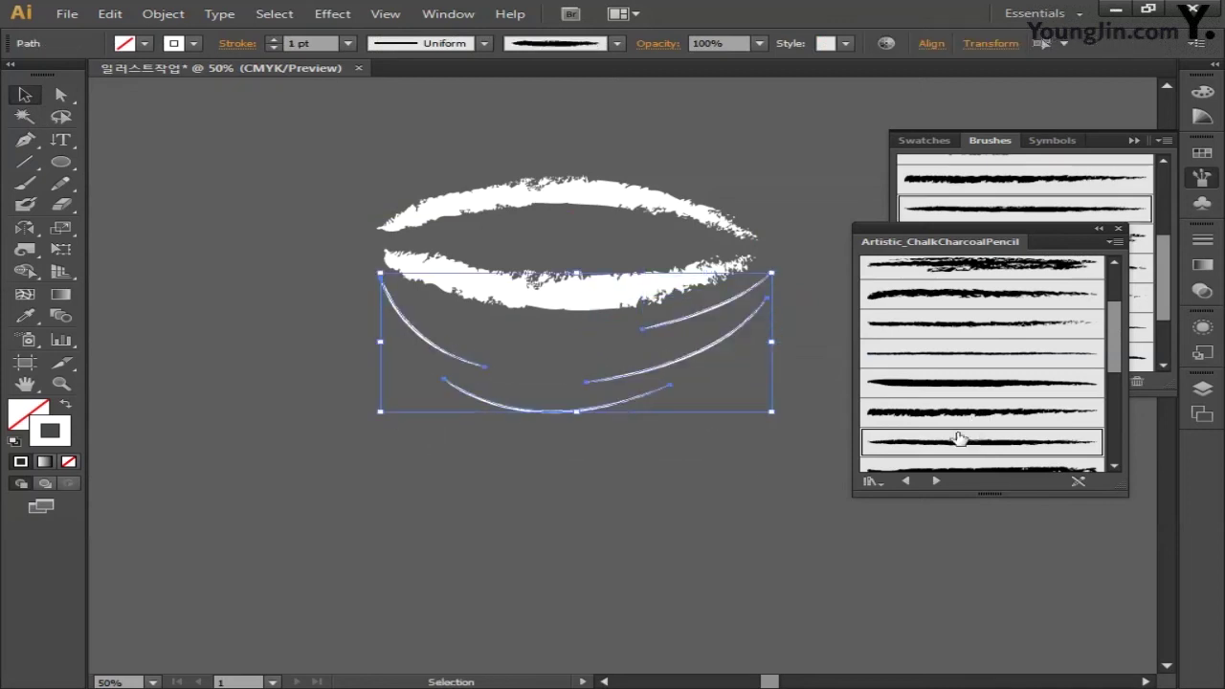
click(275, 48)
click(274, 48)
click(274, 49)
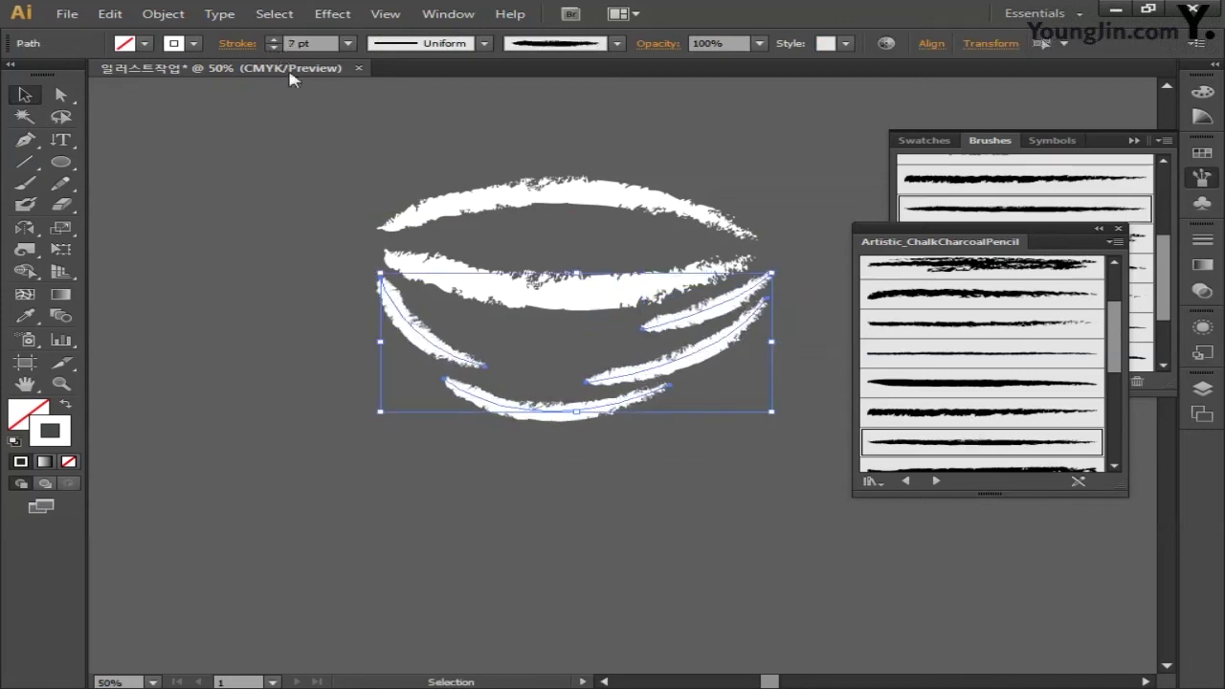
Shift the bottom brushed arc slightly to the right, and close the Artistic_ChalkCharcoalPencil library.
click(542, 367)
drag(555, 409, 566, 407)
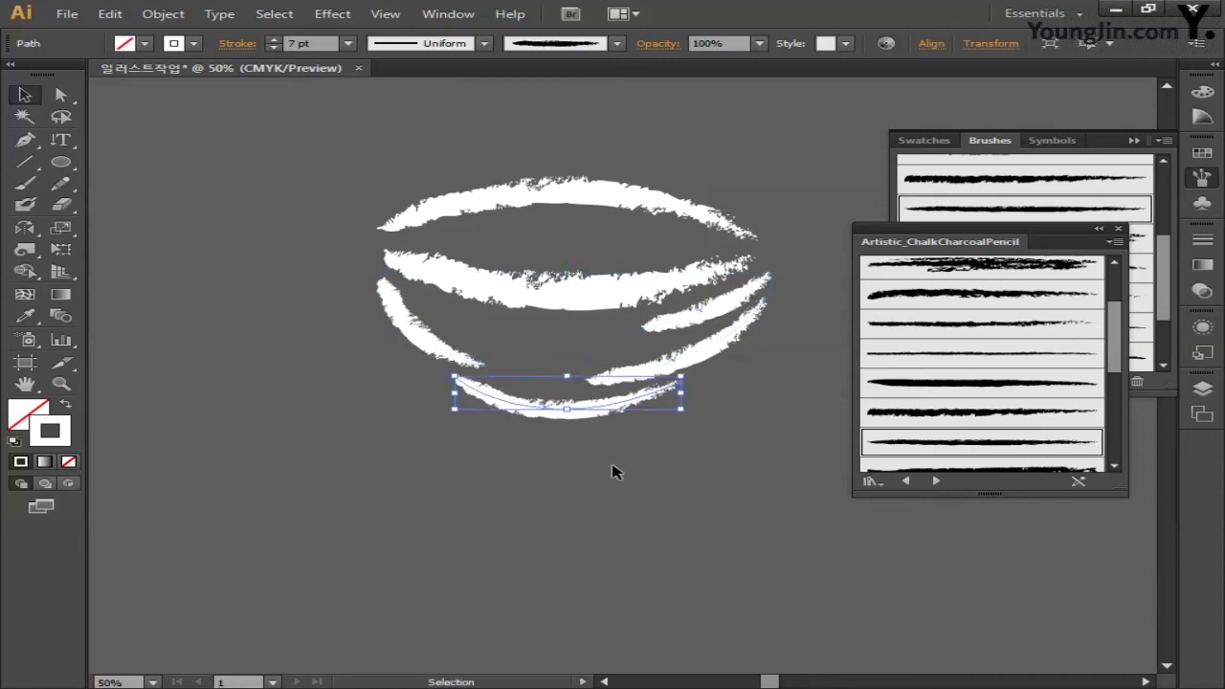
click(613, 470)
drag(685, 433, 615, 478)
click(1118, 228)
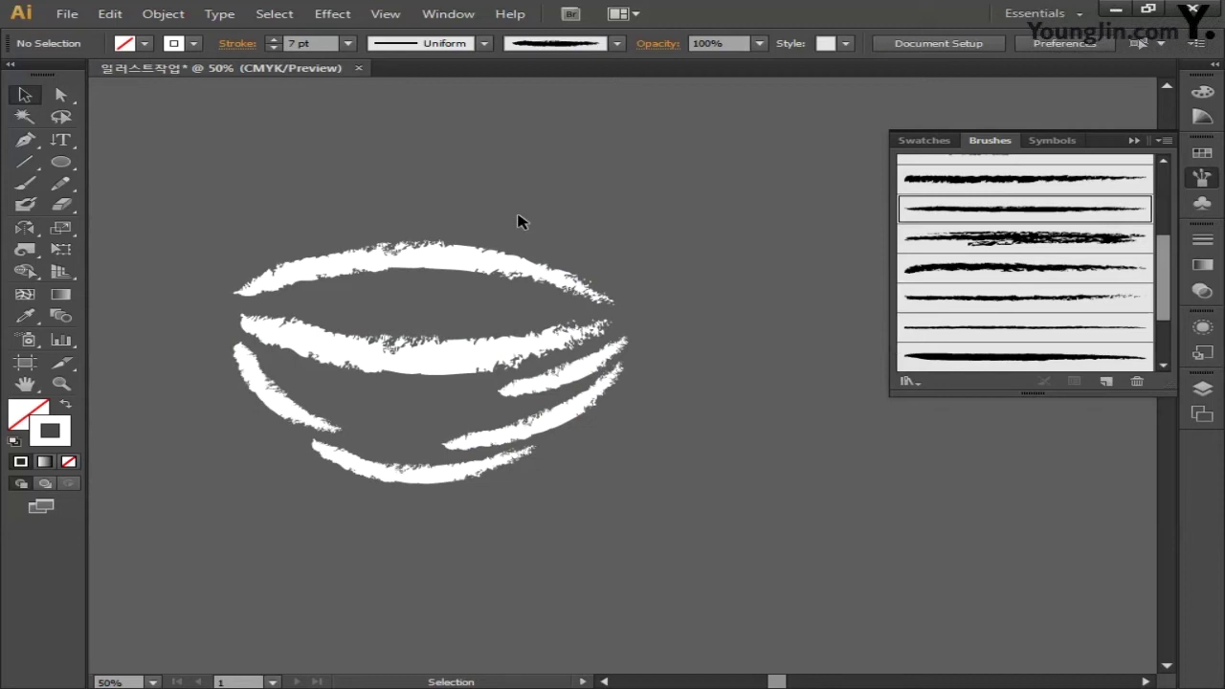
Draw the outer edge of an angular leaf with the Pen tool beside the brushed arcs, its pointed tip at the upper right.
click(25, 140)
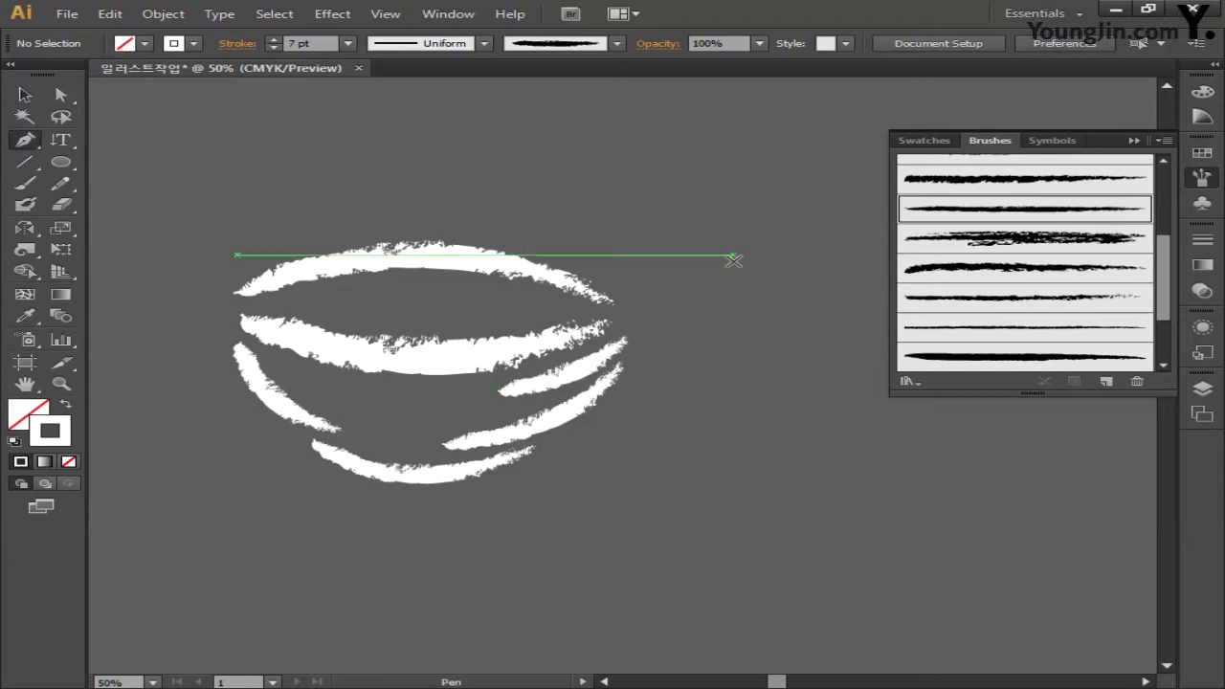
click(647, 312)
click(1198, 182)
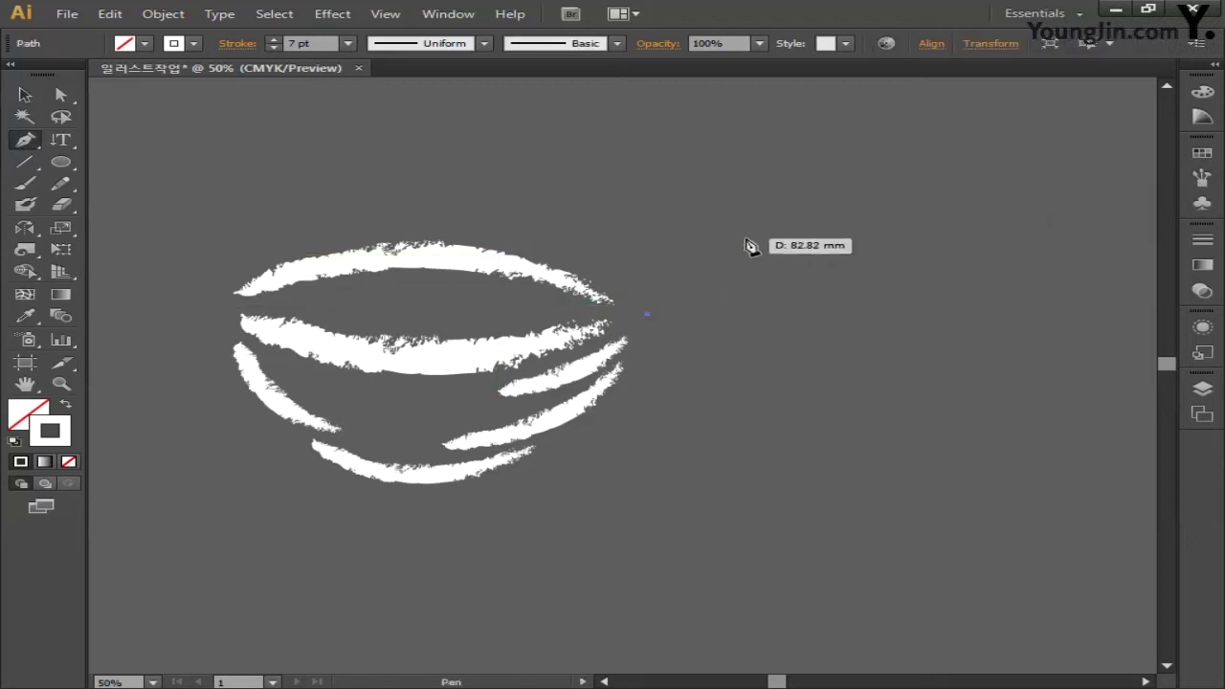
click(698, 254)
click(808, 219)
click(915, 206)
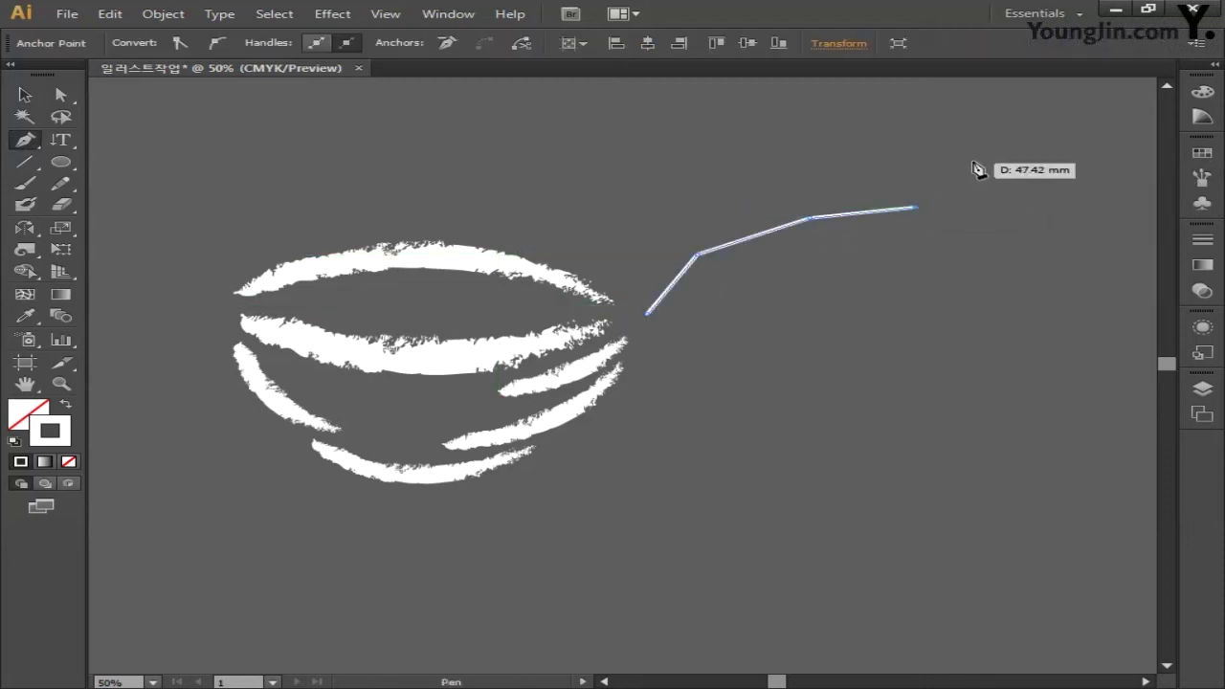
click(956, 175)
click(926, 341)
click(692, 386)
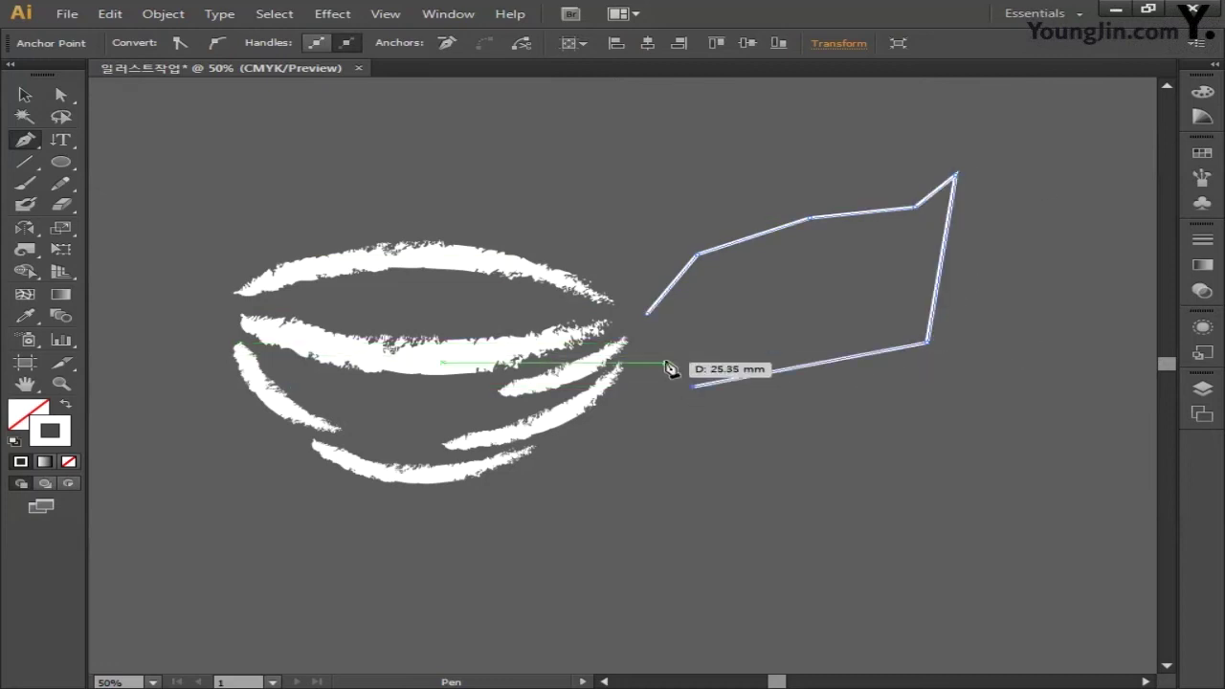
Continue the leaf path inwards as a narrow, bent vein slit, and close it at the starting anchor.
click(665, 364)
click(750, 294)
click(832, 280)
click(886, 234)
click(823, 273)
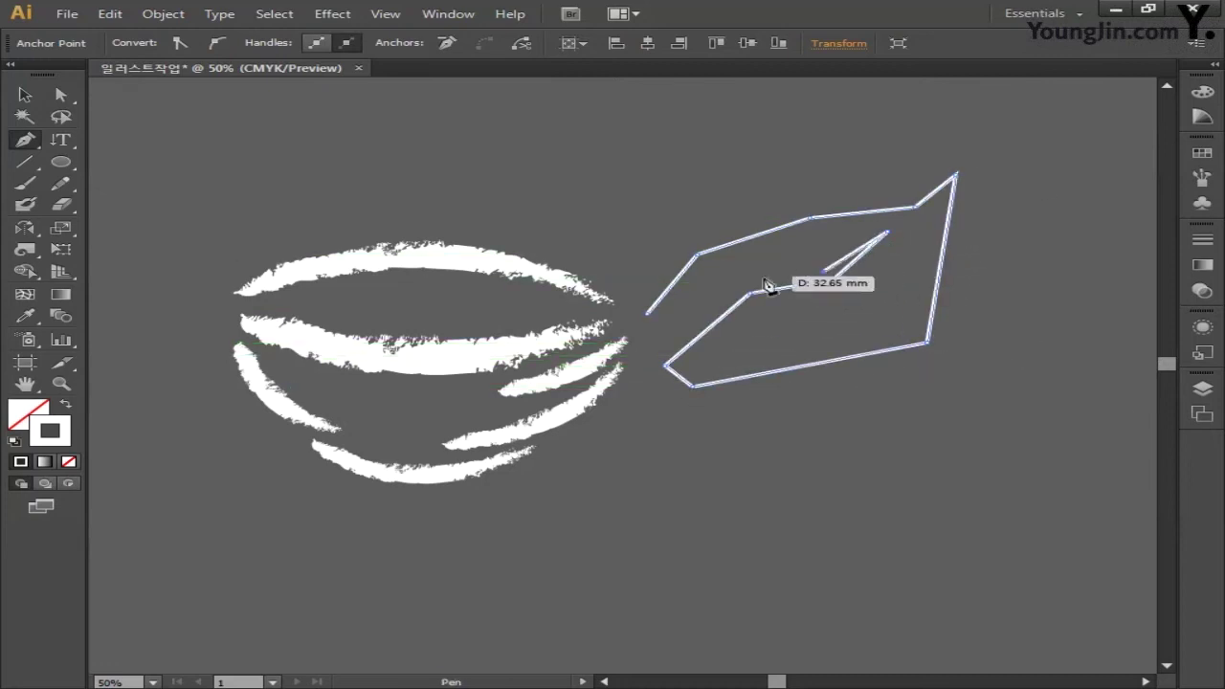
click(744, 282)
click(664, 345)
click(650, 315)
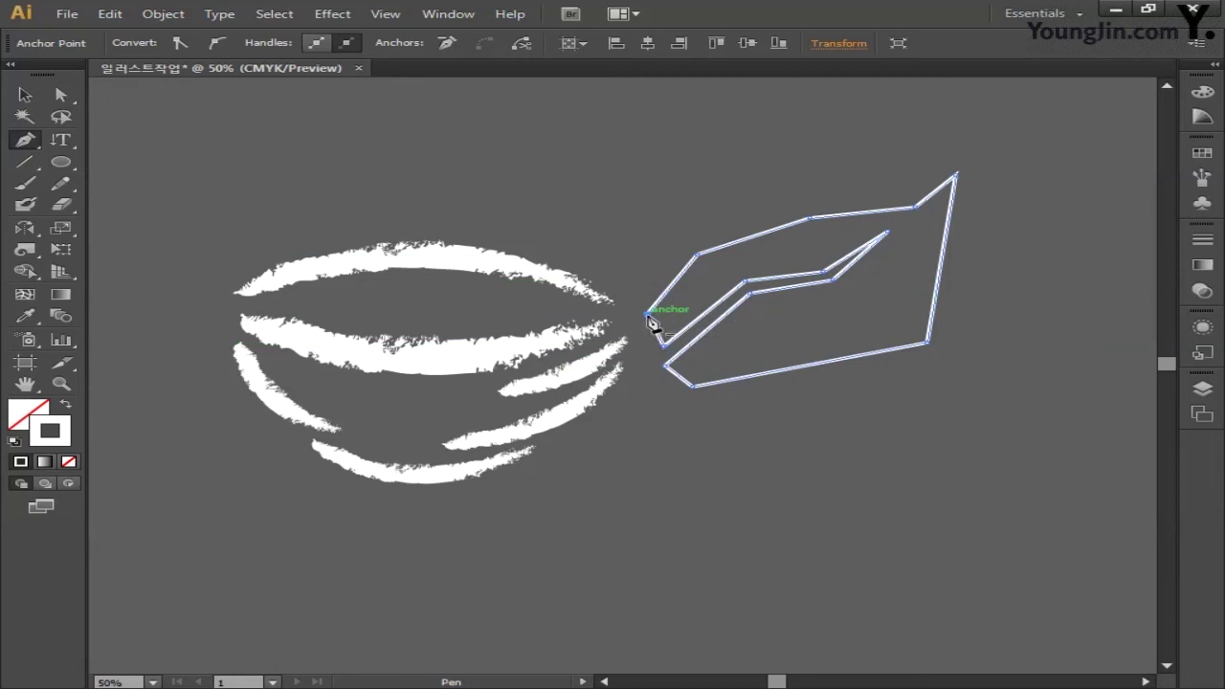
Convert the corner points along the leaf's upper edge into smooth curves that sweep up to the tip.
drag(667, 214, 639, 227)
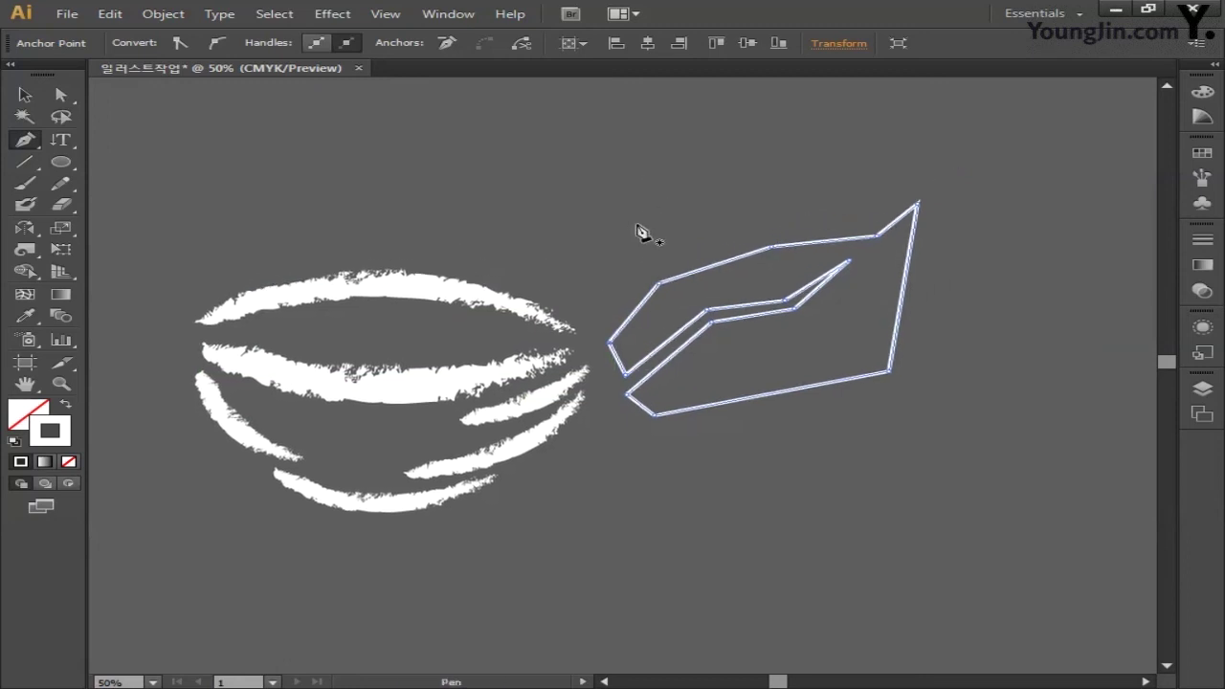
click(60, 94)
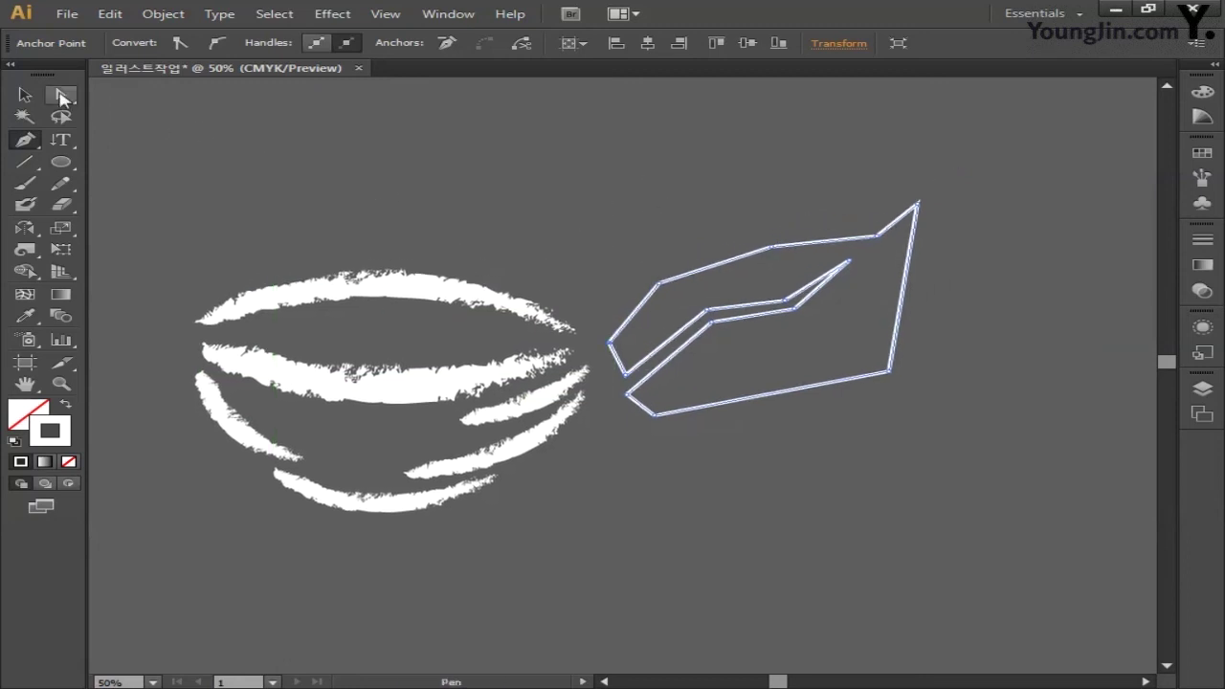
click(29, 142)
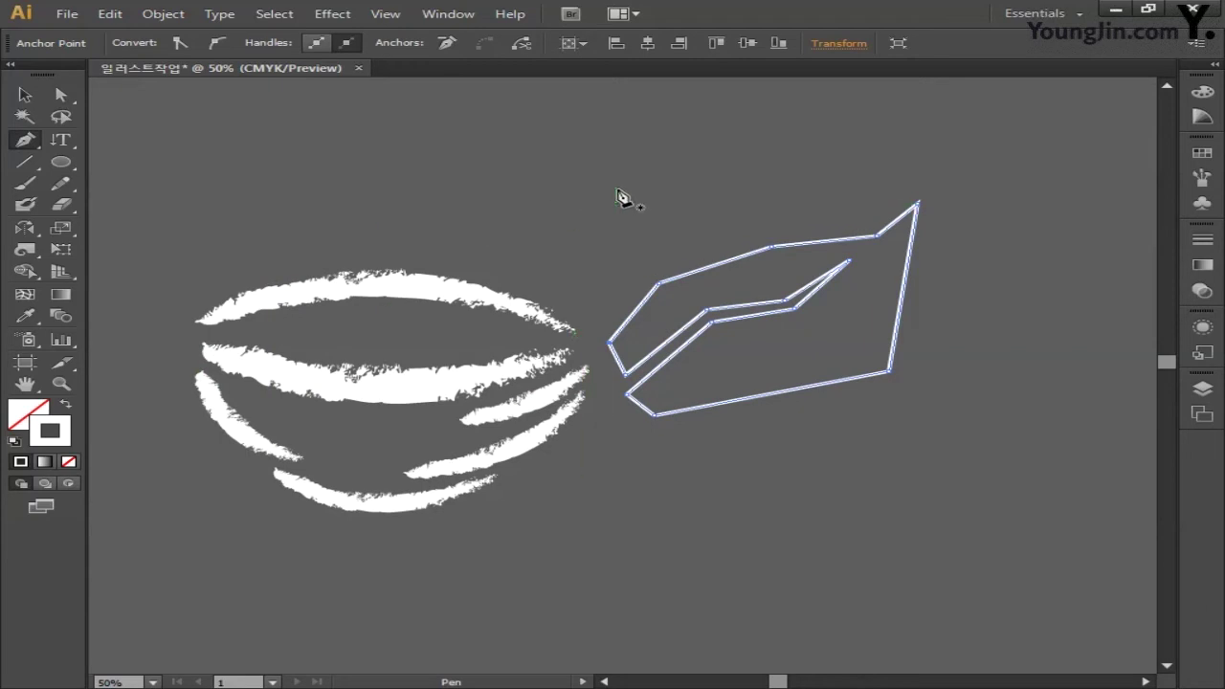
key(ctrl+plus)
drag(697, 173, 584, 168)
drag(557, 257, 888, 184)
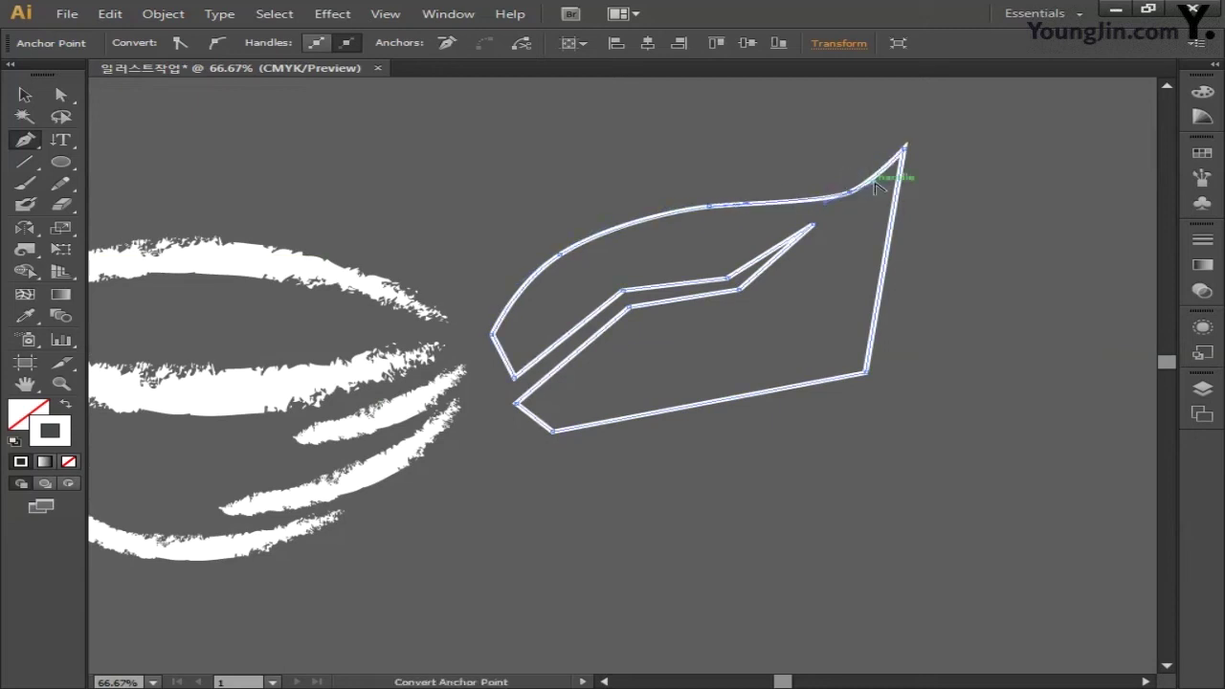
Curve the leaf's lower edge by smoothing its two corner points and adjusting their positions and handles into a rounded belly.
drag(868, 377, 861, 341)
drag(552, 431, 691, 432)
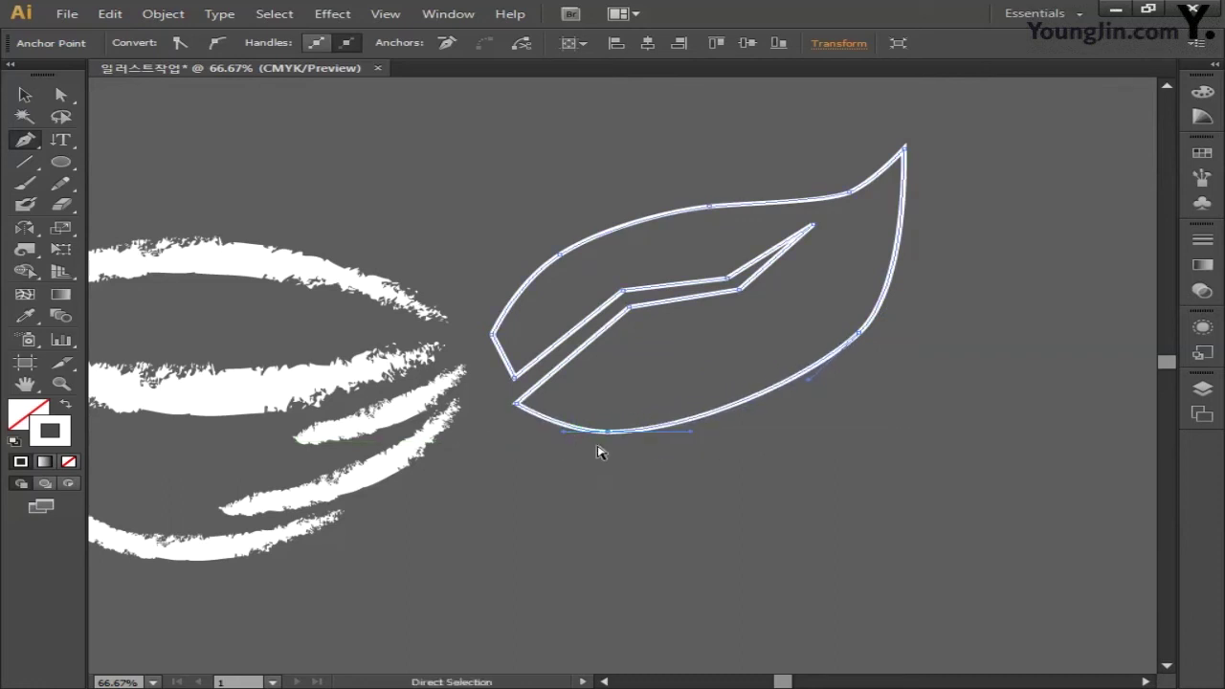
drag(604, 432, 628, 441)
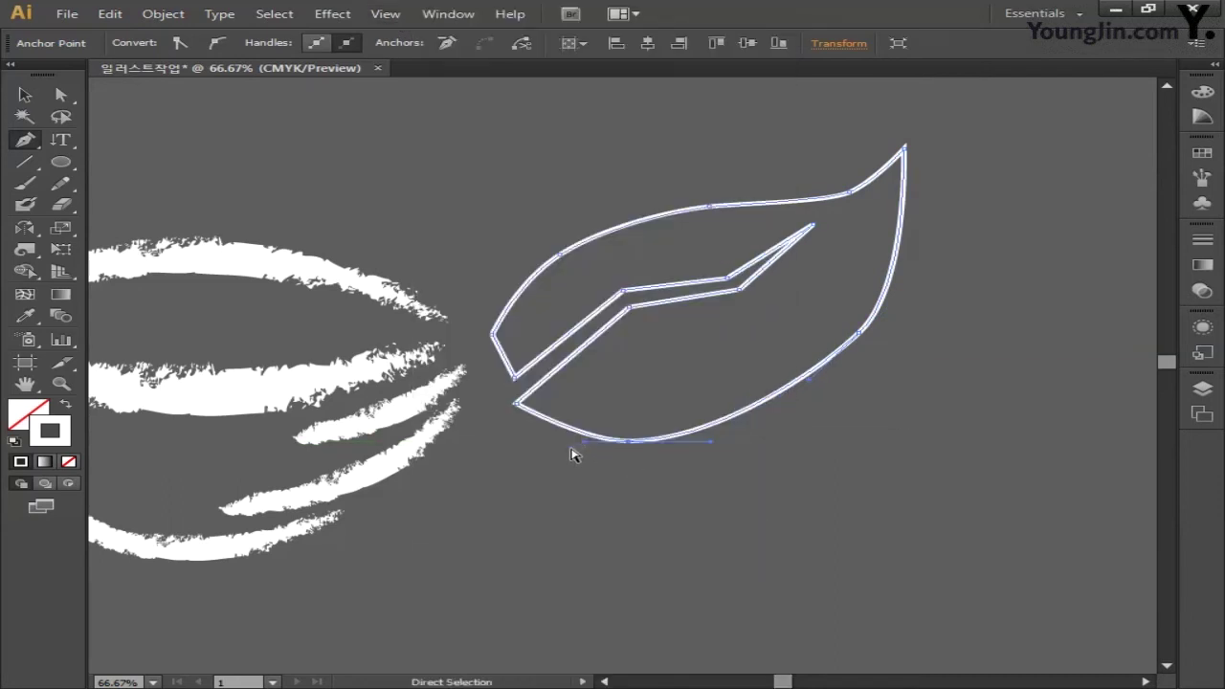
ctrl+click(664, 468)
key(ctrl+z)
drag(864, 336, 817, 399)
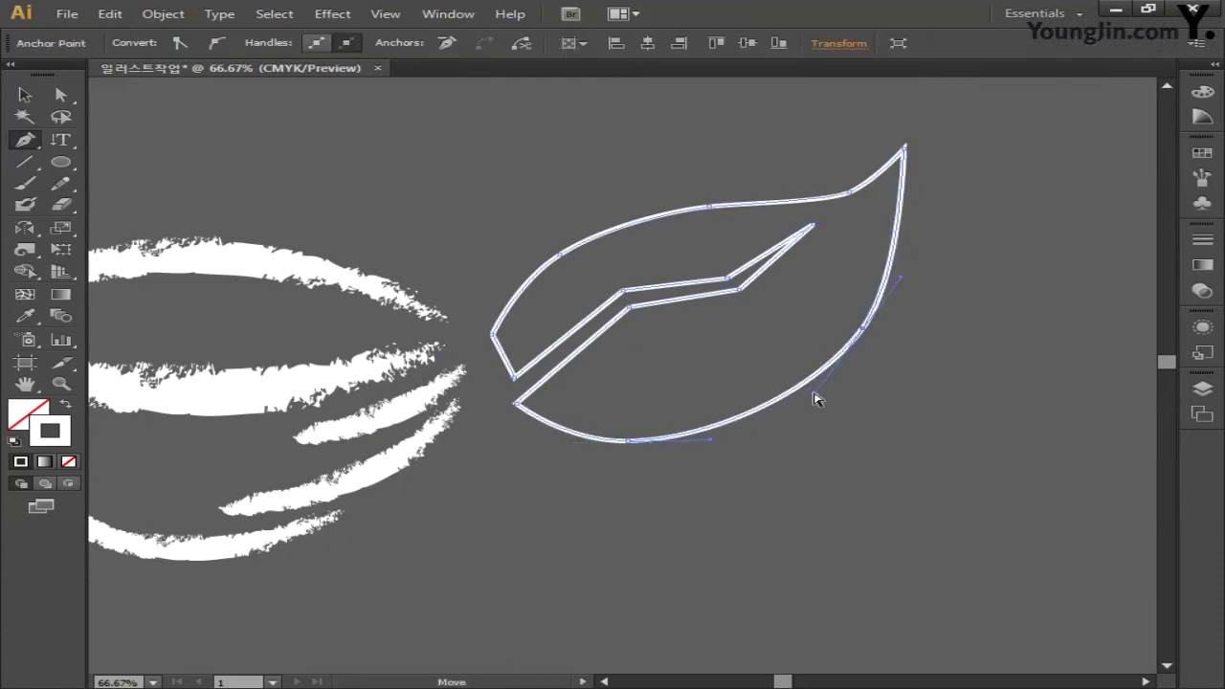
Refine the leaf's upper edge and rounded left end by repositioning their anchor points and handles.
drag(849, 195, 826, 198)
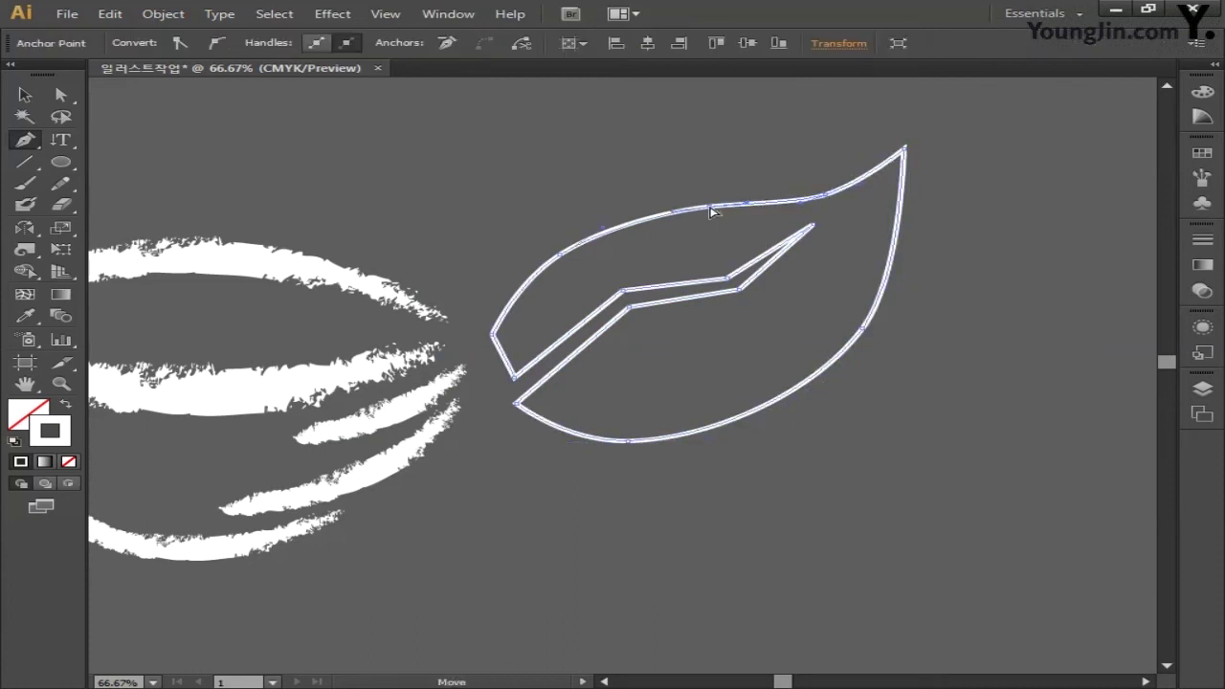
drag(559, 256, 550, 254)
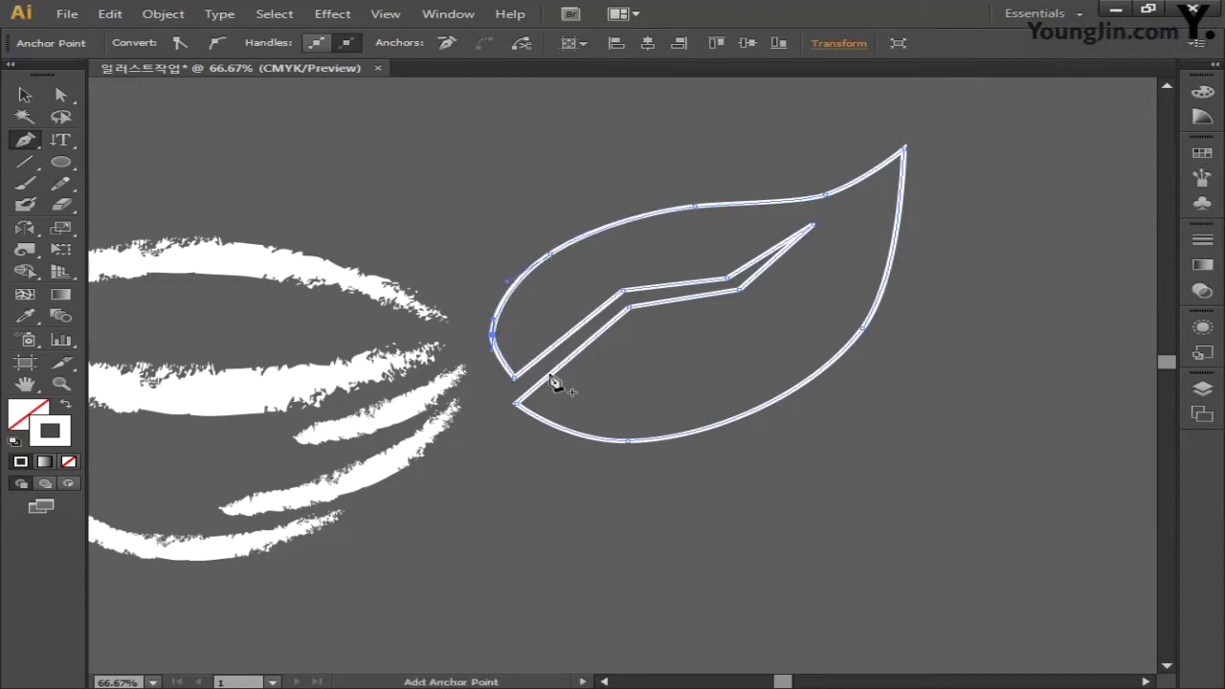
drag(515, 385, 503, 385)
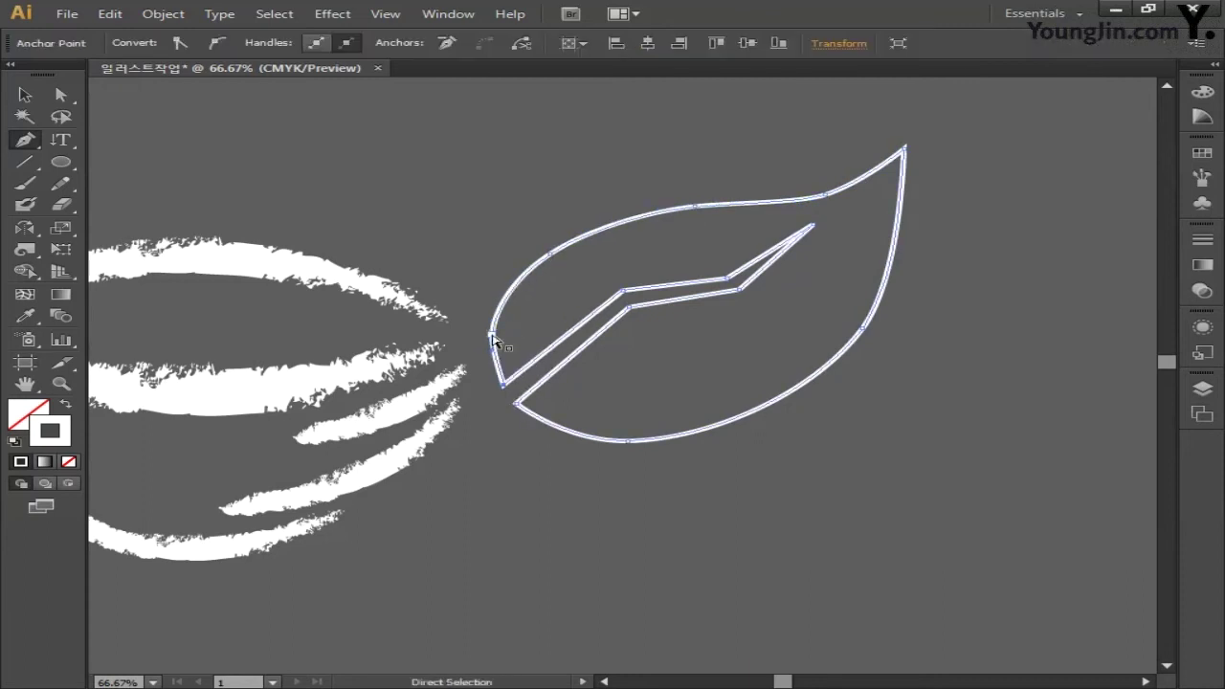
mouse_move(494, 339)
mouse_down()
mouse_move(502, 319)
mouse_move(495, 334)
mouse_up()
drag(559, 266, 565, 257)
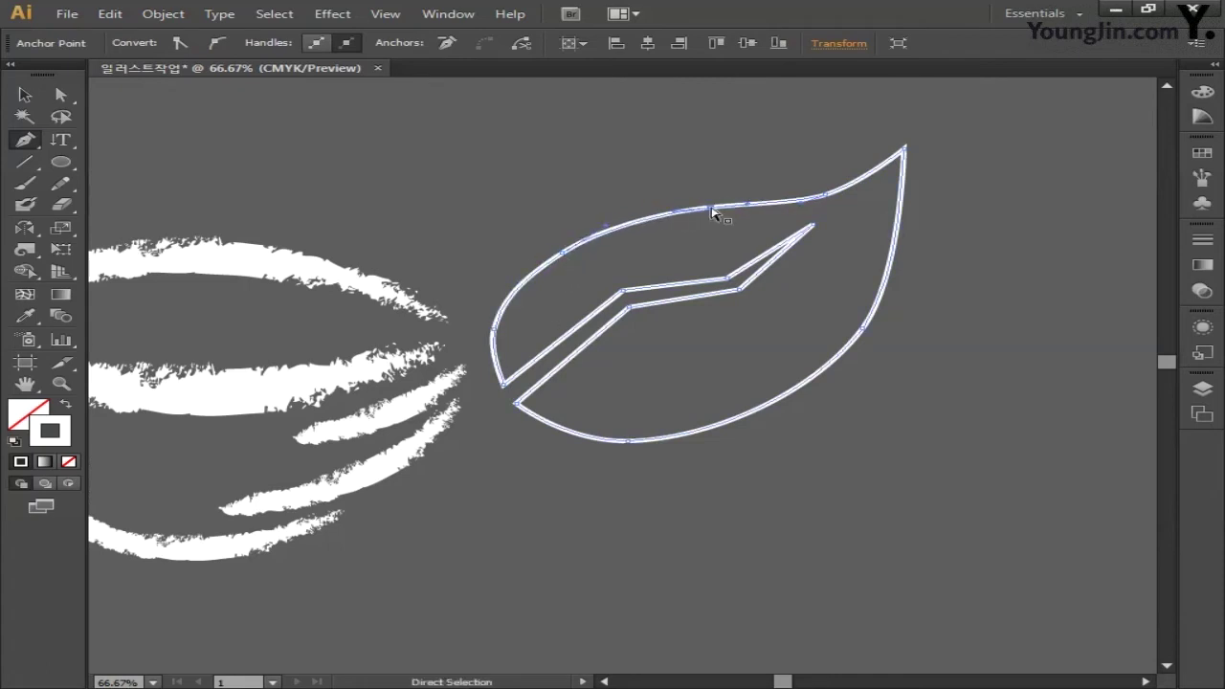
Smooth the four bends of the leaf's central vein, and reposition their anchors into a gentle S-curve.
ctrl+click(629, 290)
drag(622, 289, 631, 309)
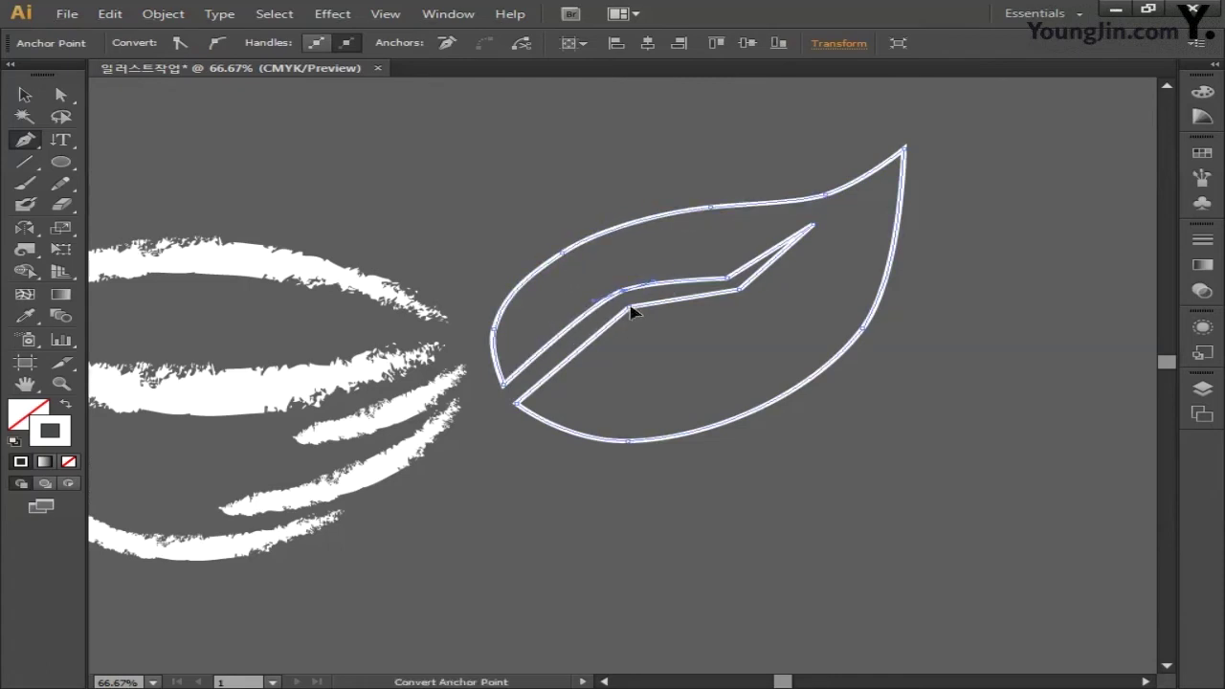
drag(727, 279, 723, 302)
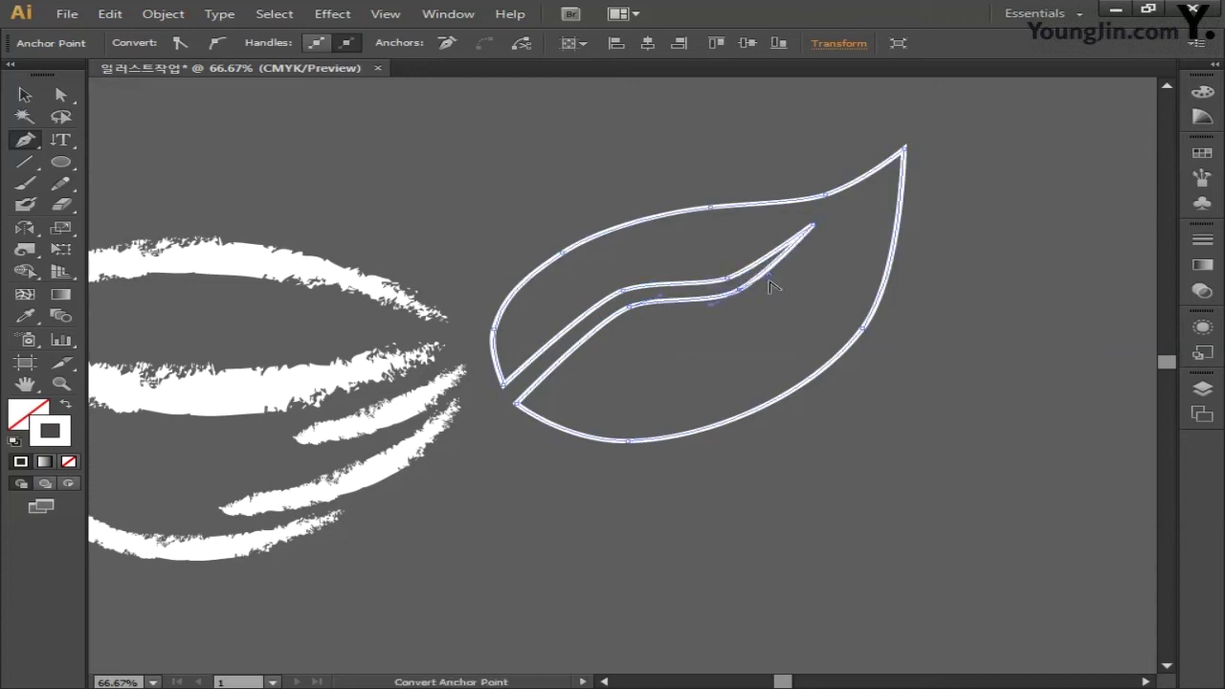
drag(766, 265, 638, 300)
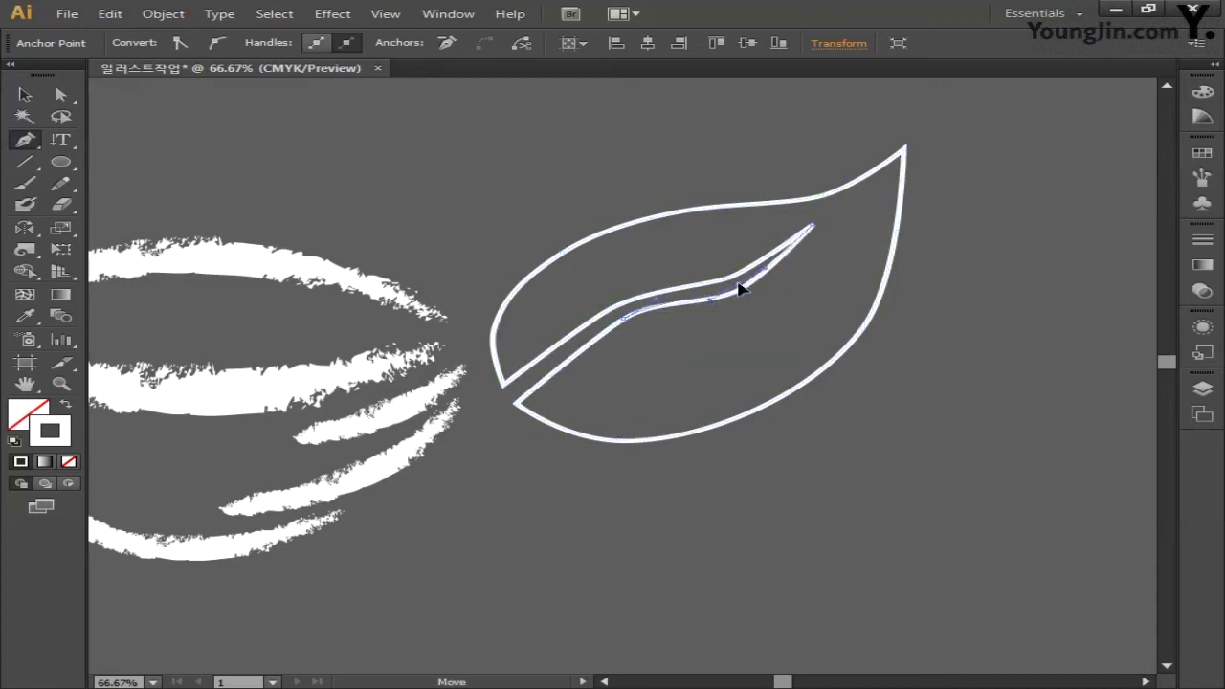
drag(653, 313, 574, 333)
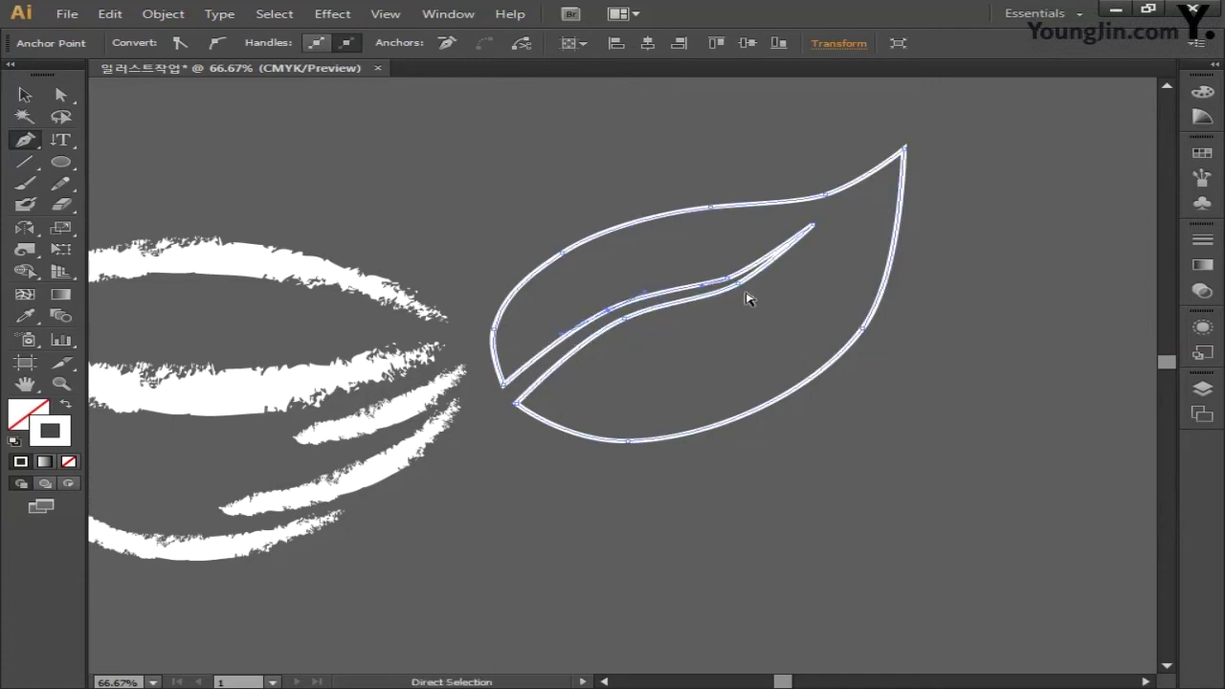
Extend the central vein close to the leaf's tip, even out its upper and lower curves, and deselect the leaf.
drag(814, 227, 738, 287)
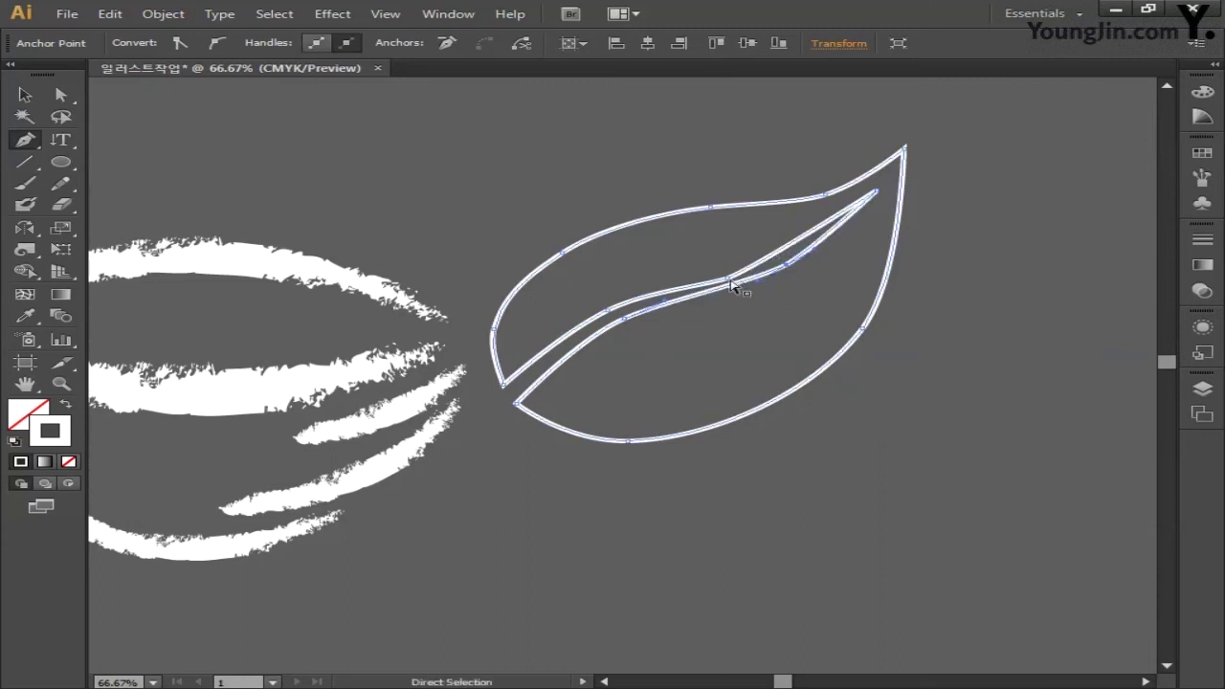
drag(626, 327, 692, 281)
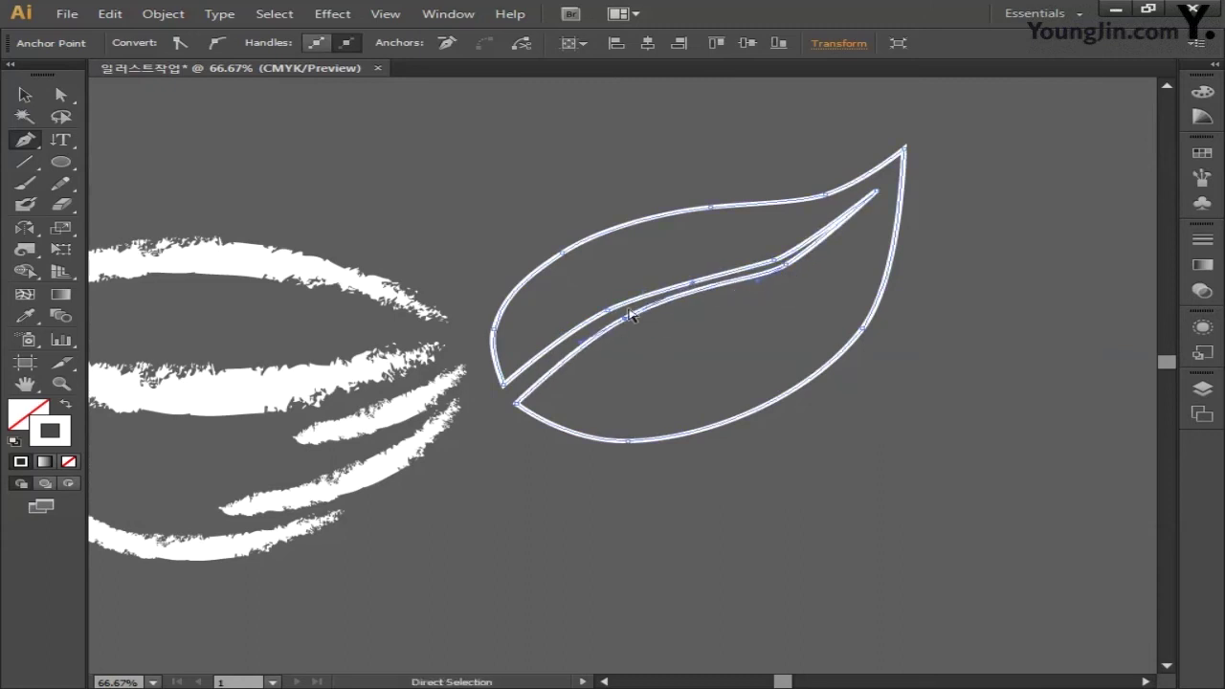
click(730, 276)
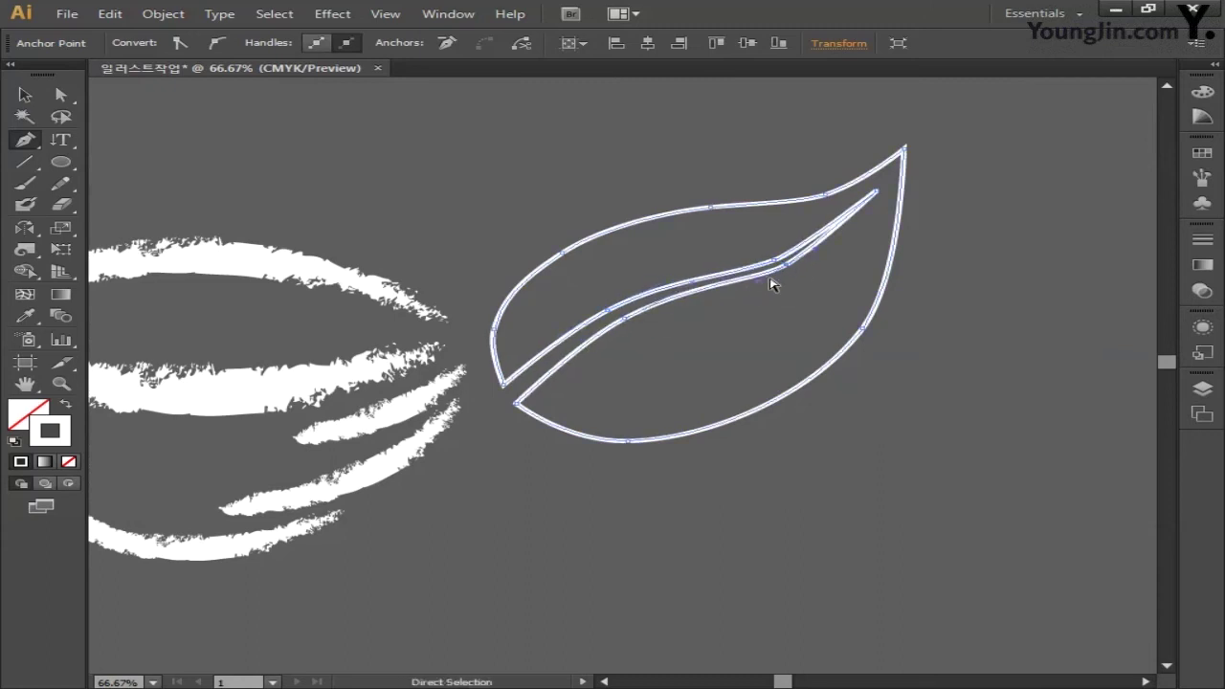
drag(771, 278, 738, 292)
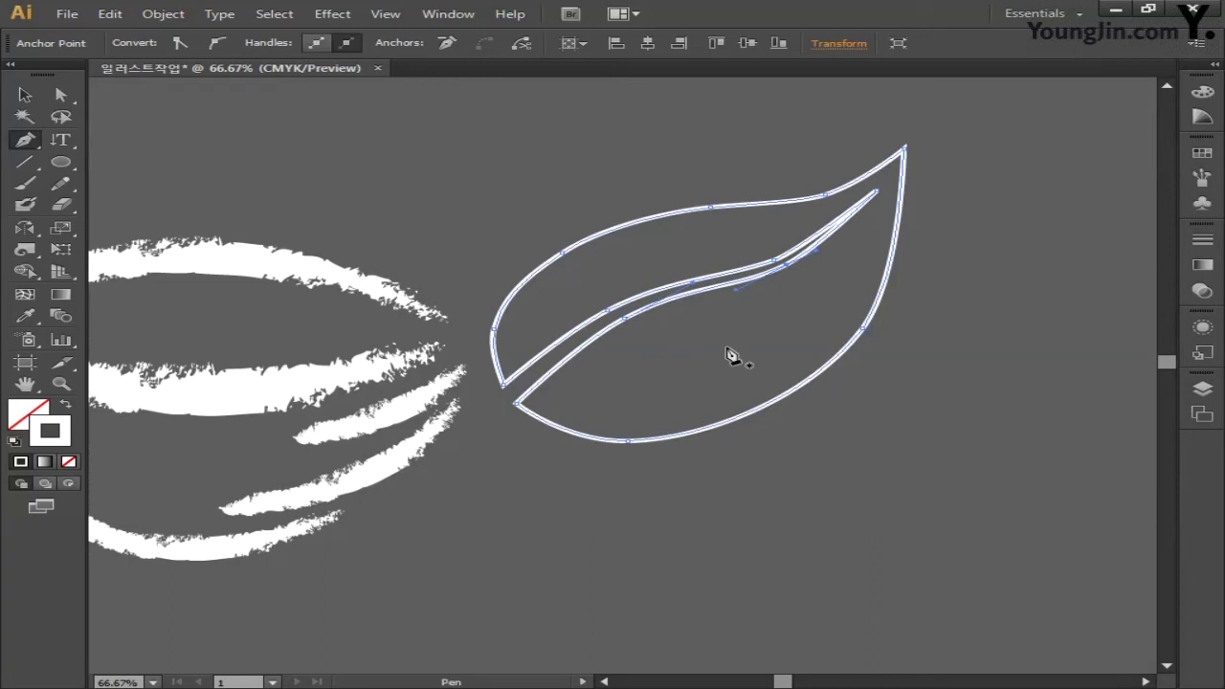
key(v)
click(427, 207)
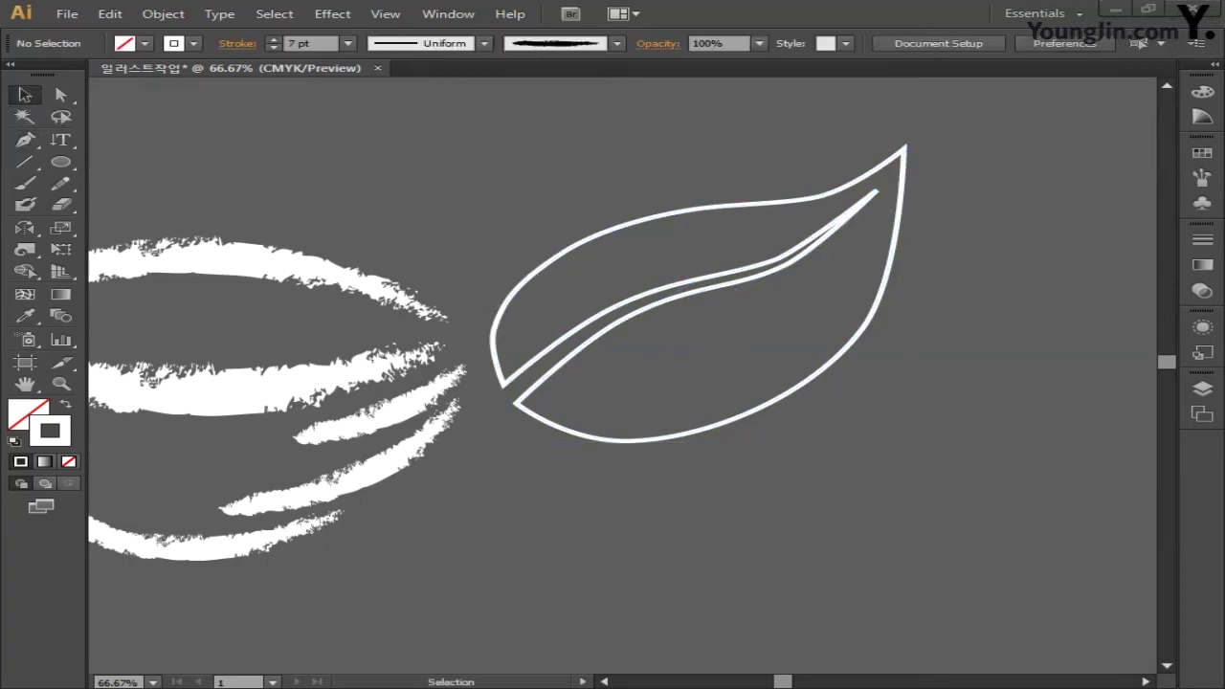
Fill the leaf with a linear gradient at an angle of 55°.
drag(586, 262, 584, 260)
click(530, 232)
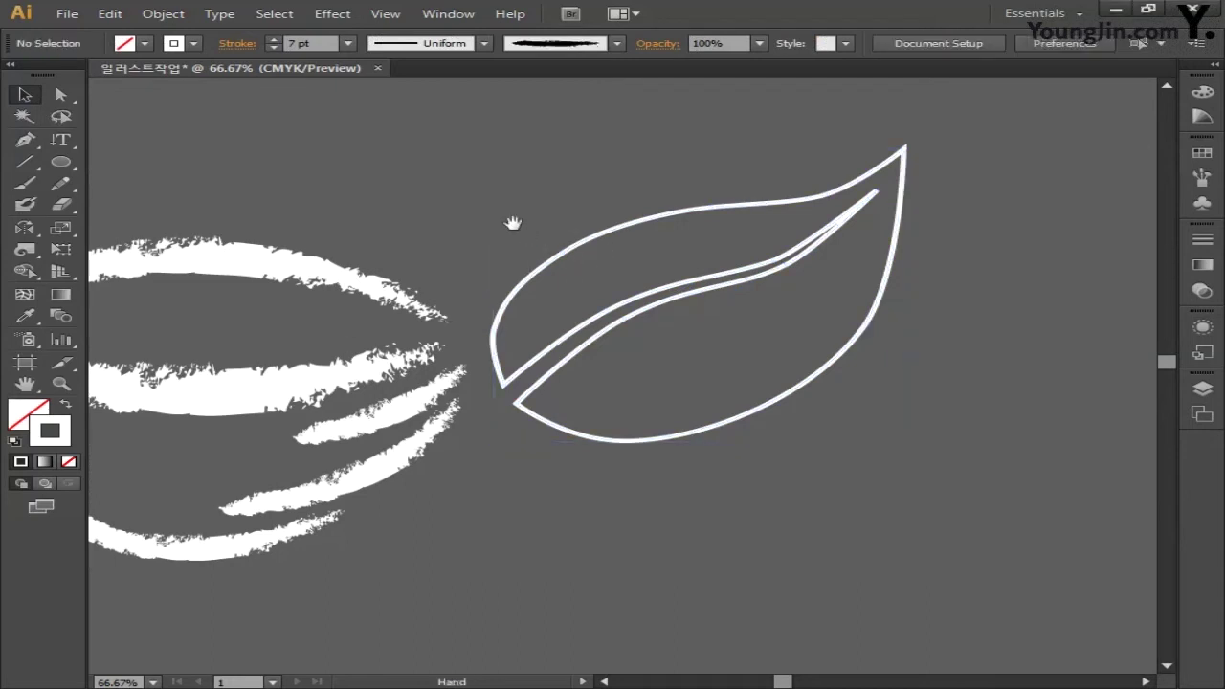
drag(511, 221, 565, 235)
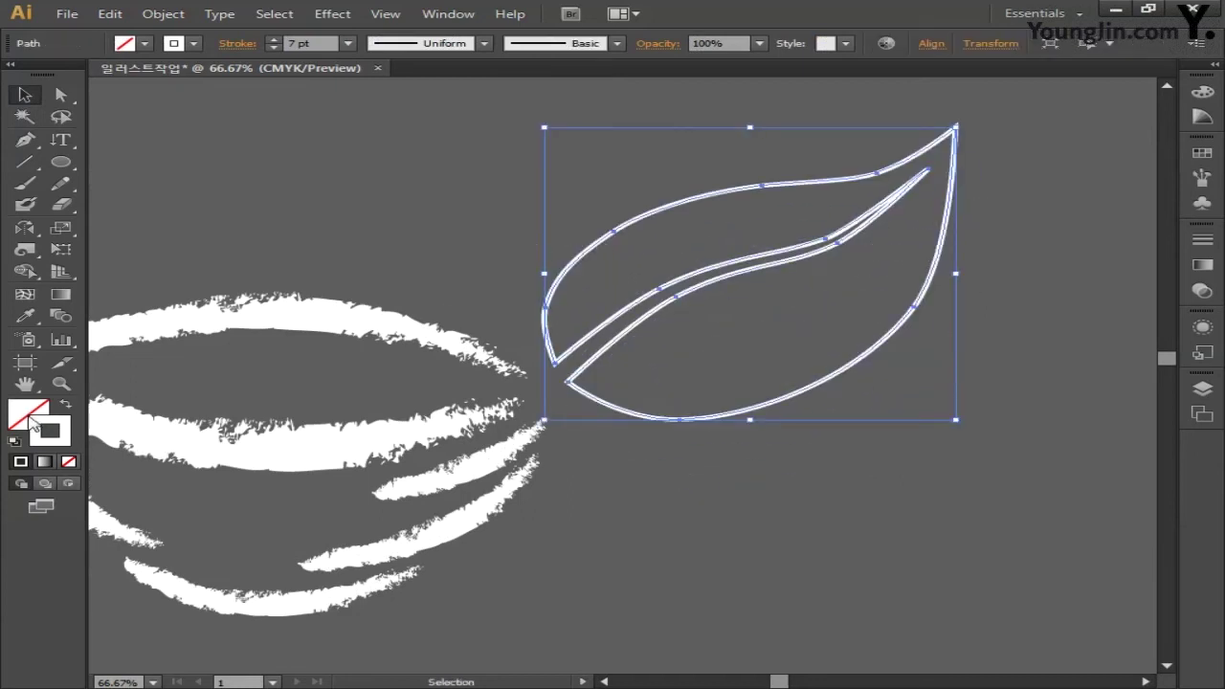
click(33, 424)
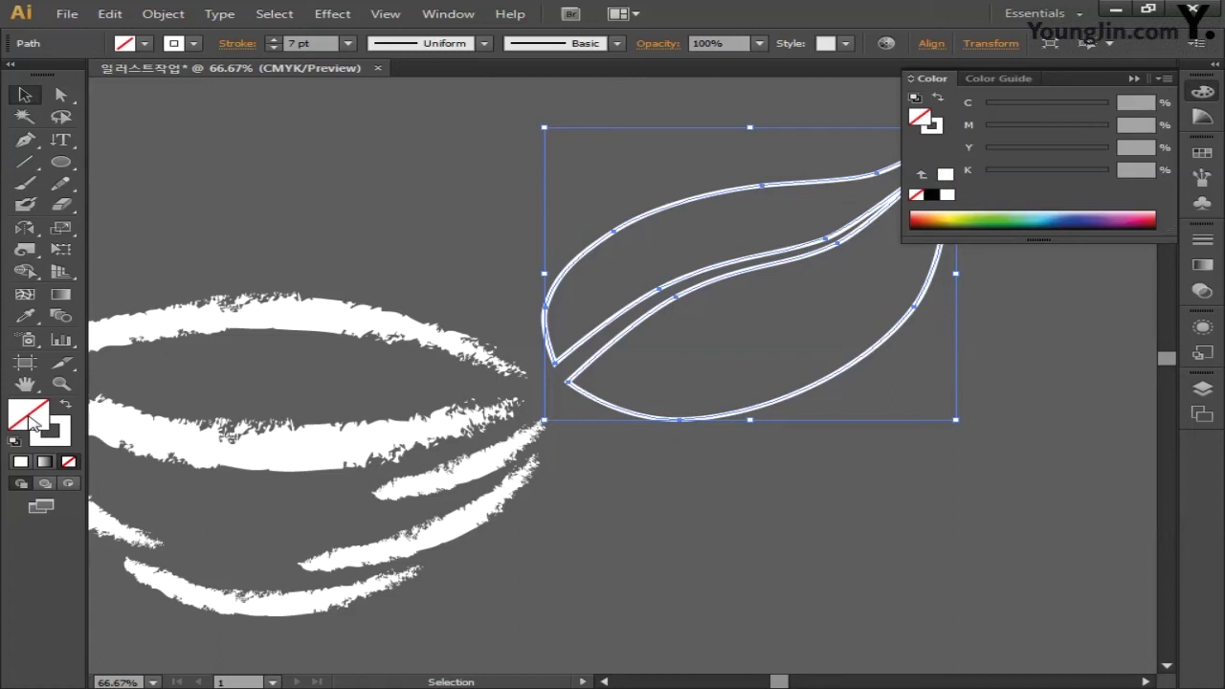
click(63, 298)
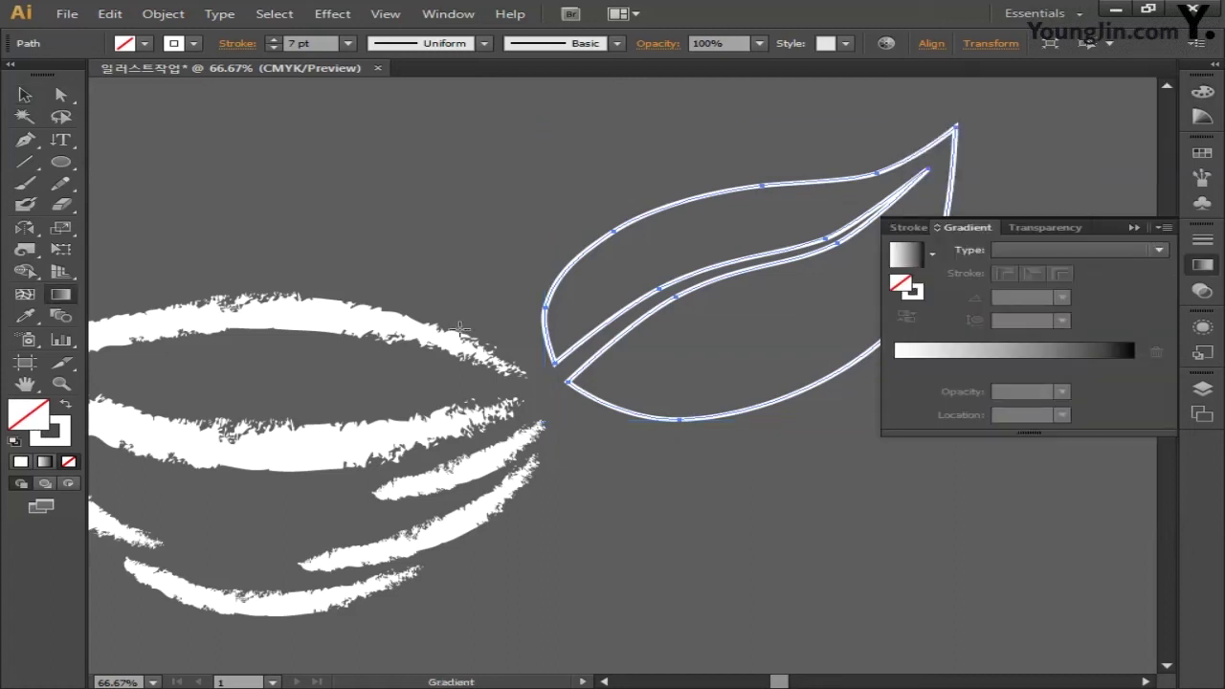
click(1024, 247)
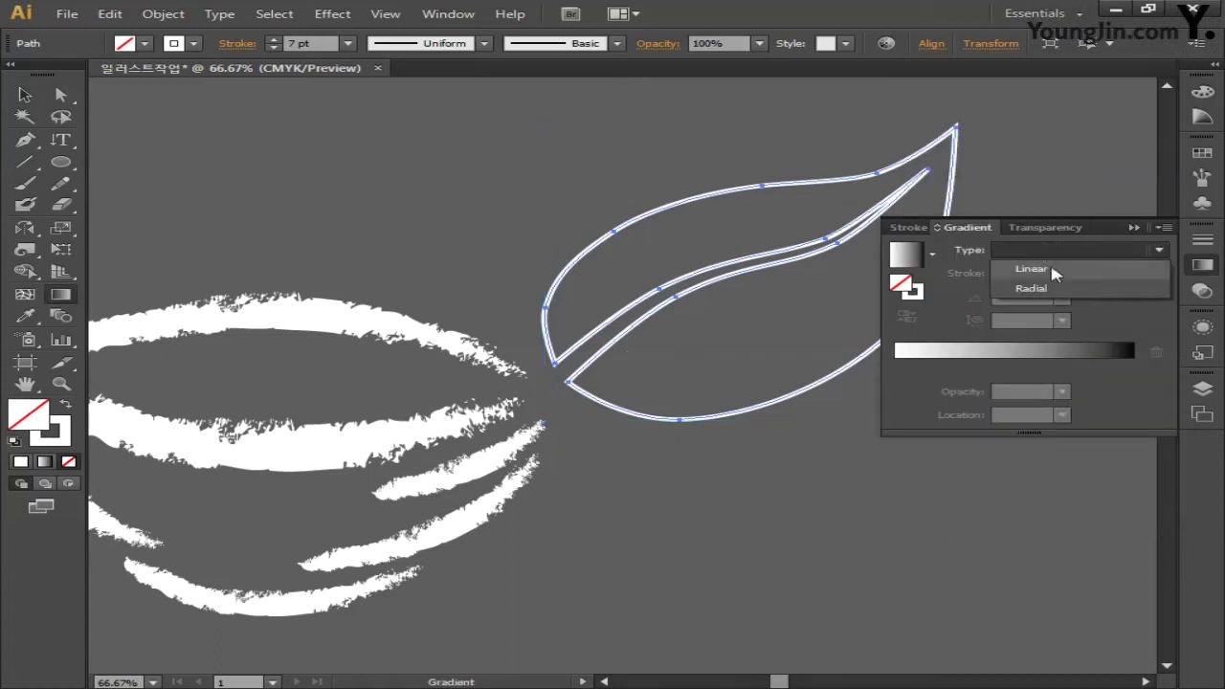
click(1052, 271)
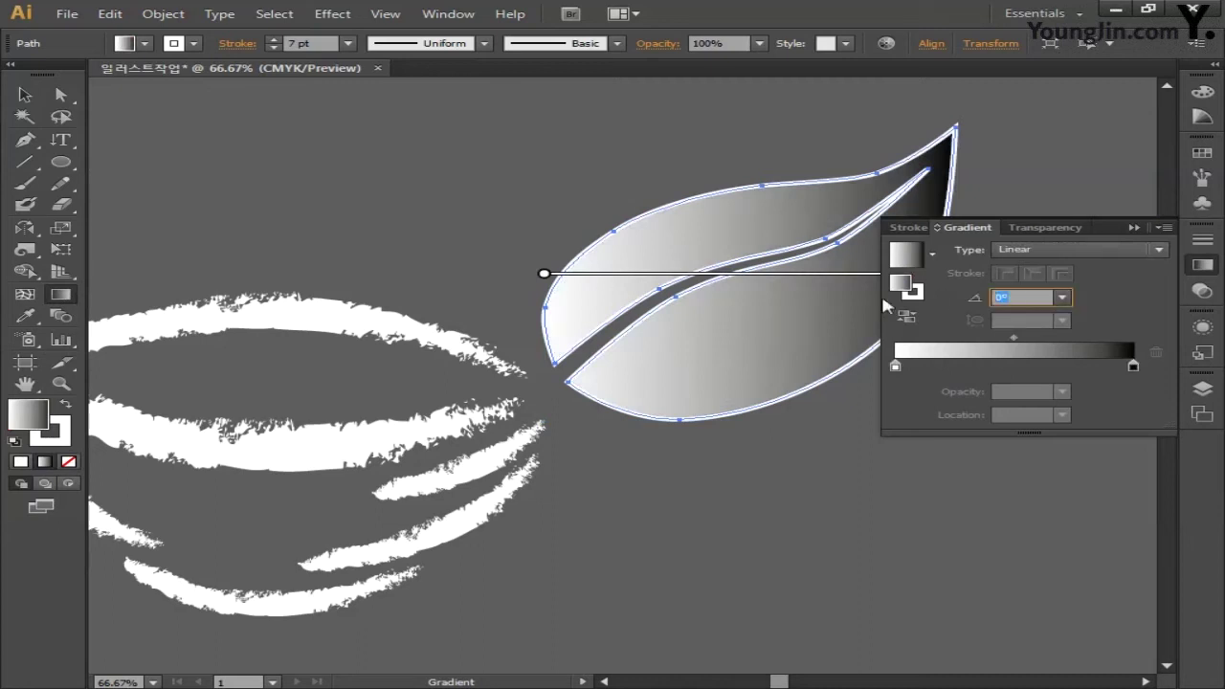
text(55)
key(Return)
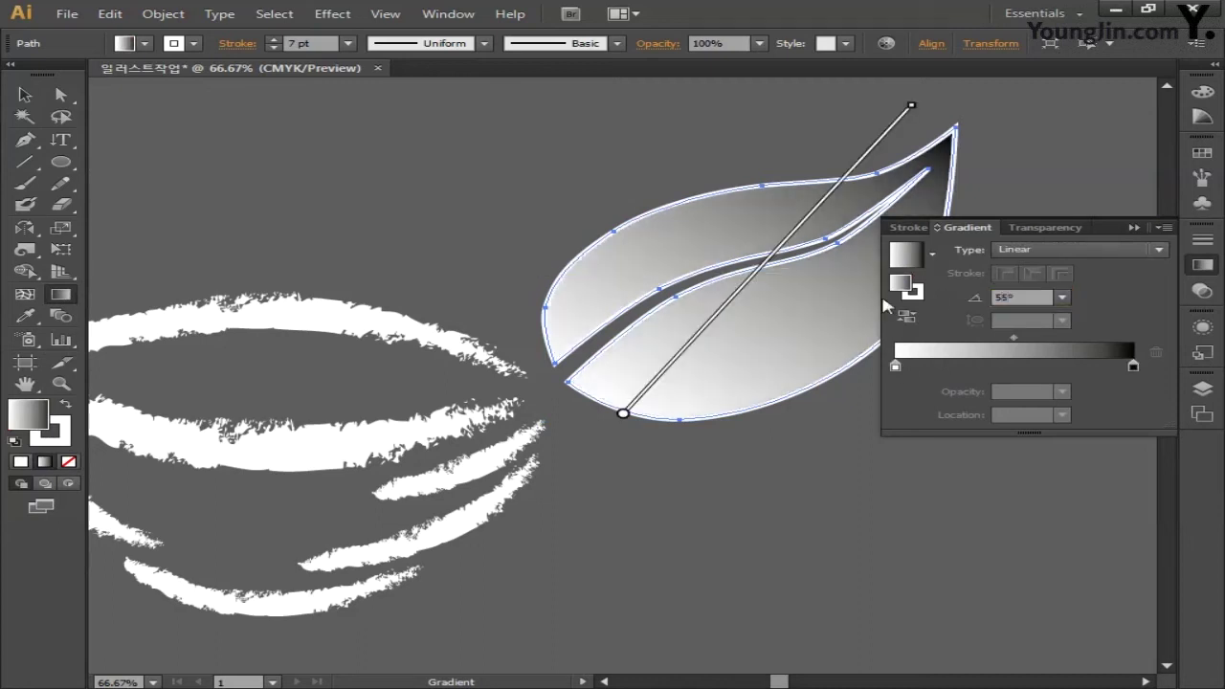
Set the leaf gradient's starting colour stop to CMYK values C 60, M 10, Y 80, K 0.
click(895, 366)
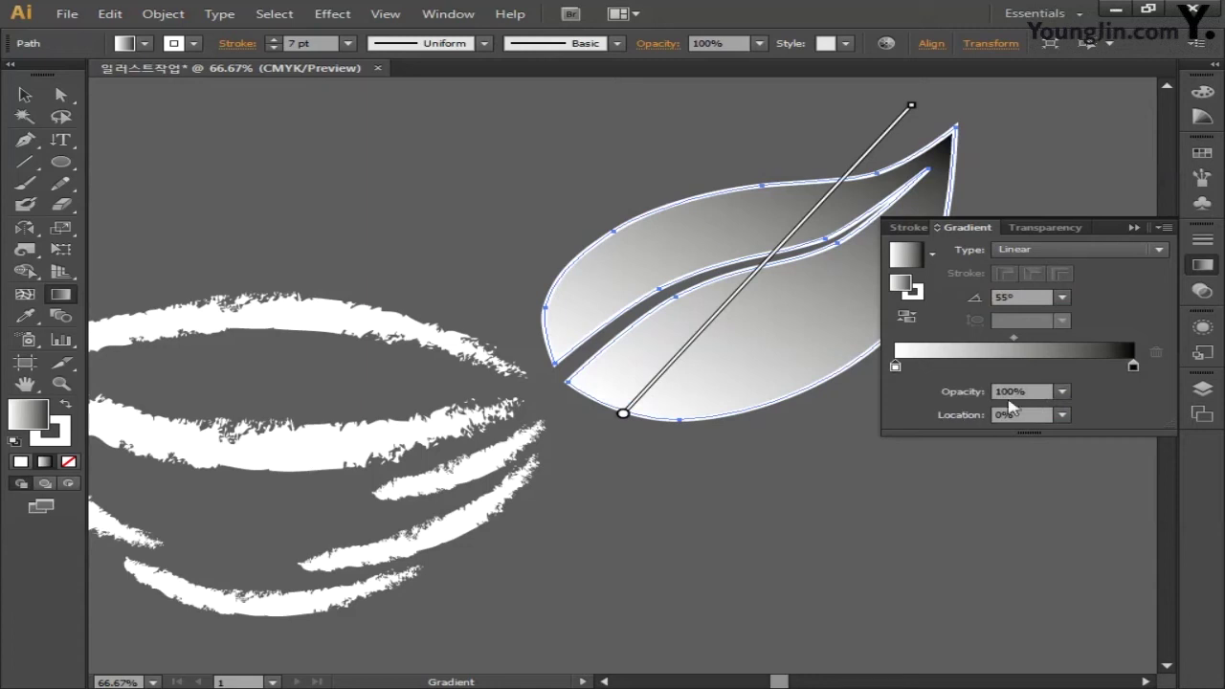
double_click(897, 368)
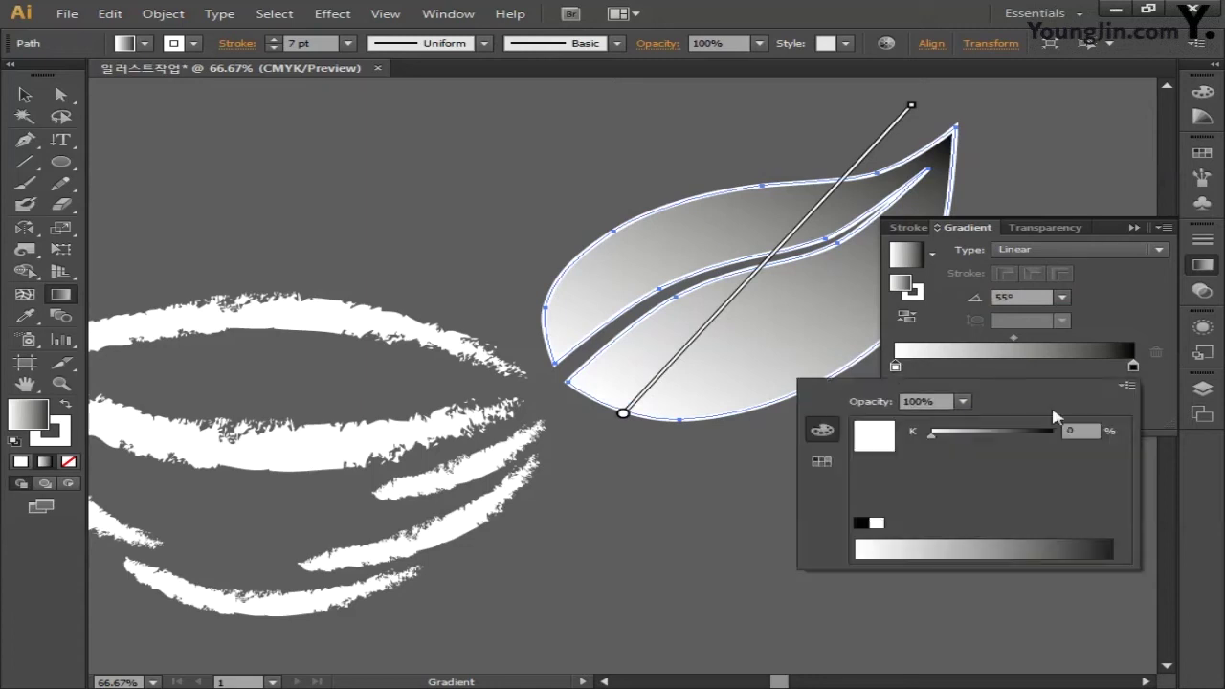
click(1130, 386)
click(1044, 451)
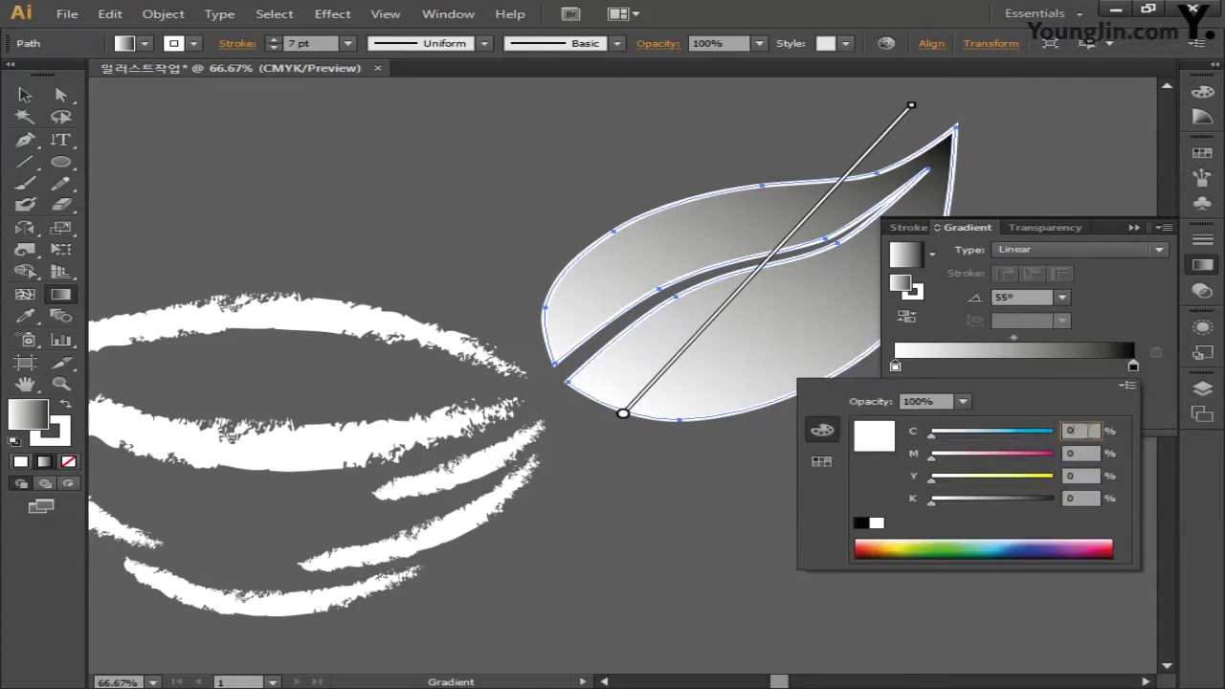
text(60)
key(Tab)
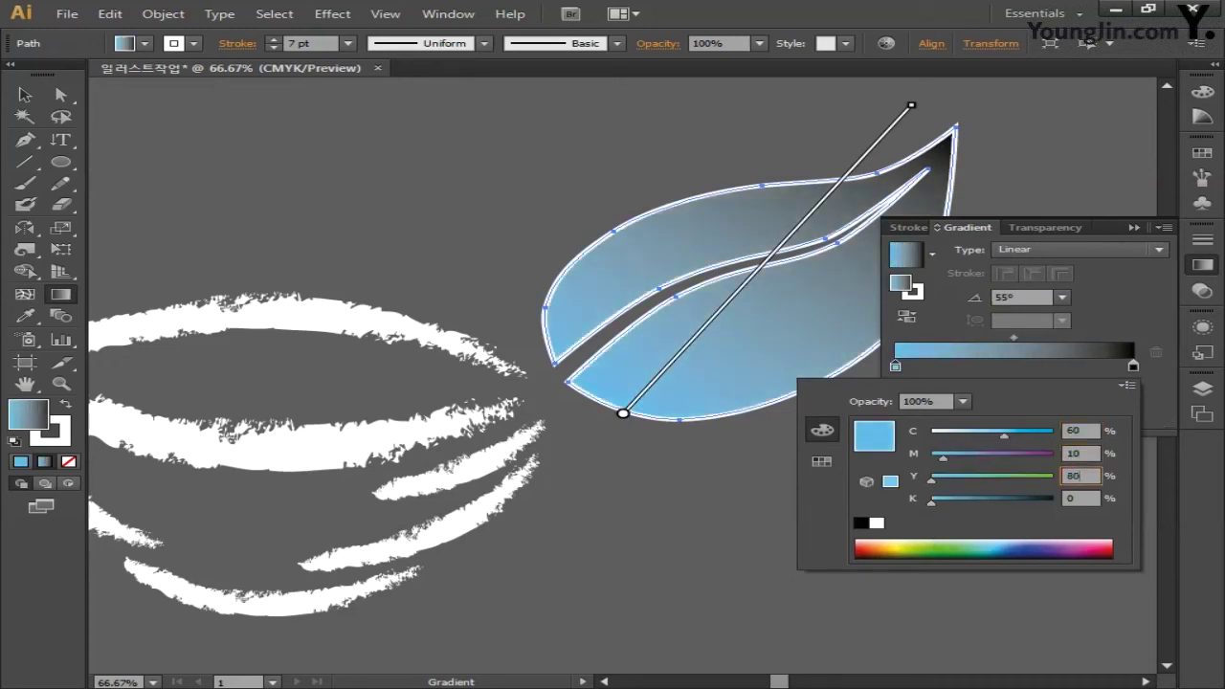
key(Tab)
key(Return)
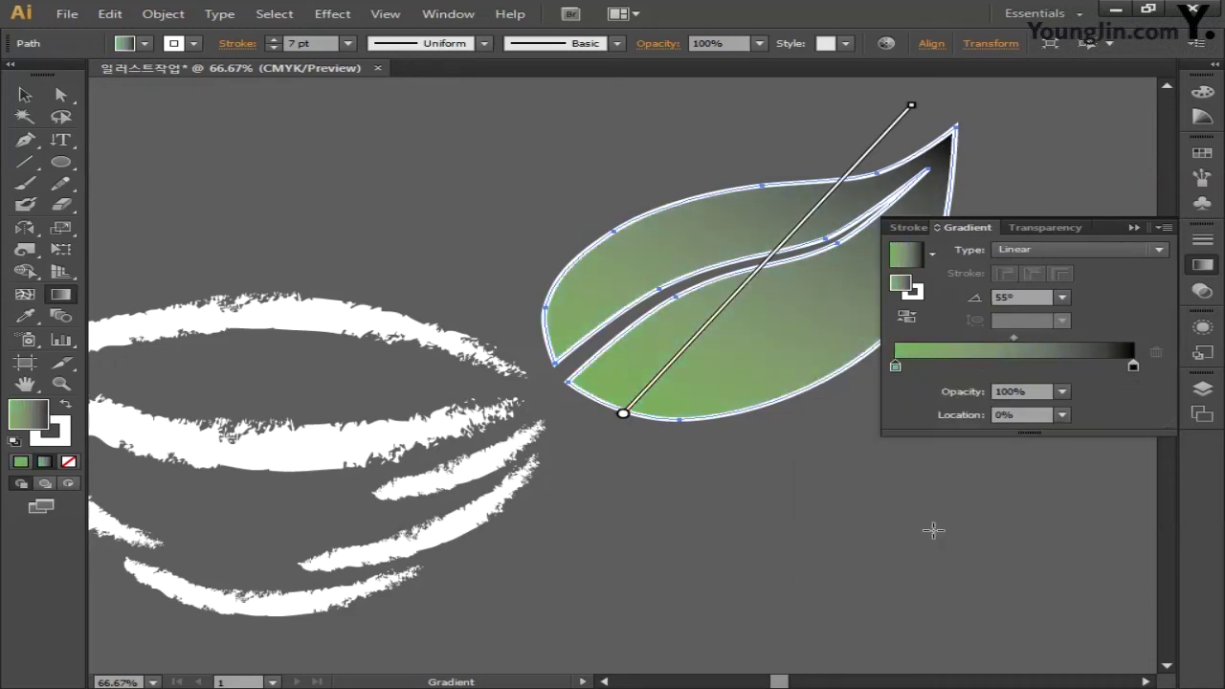
Set the leaf gradient's end colour stop to CMYK values C 90, M 50, Y 100, K 10.
double_click(1133, 367)
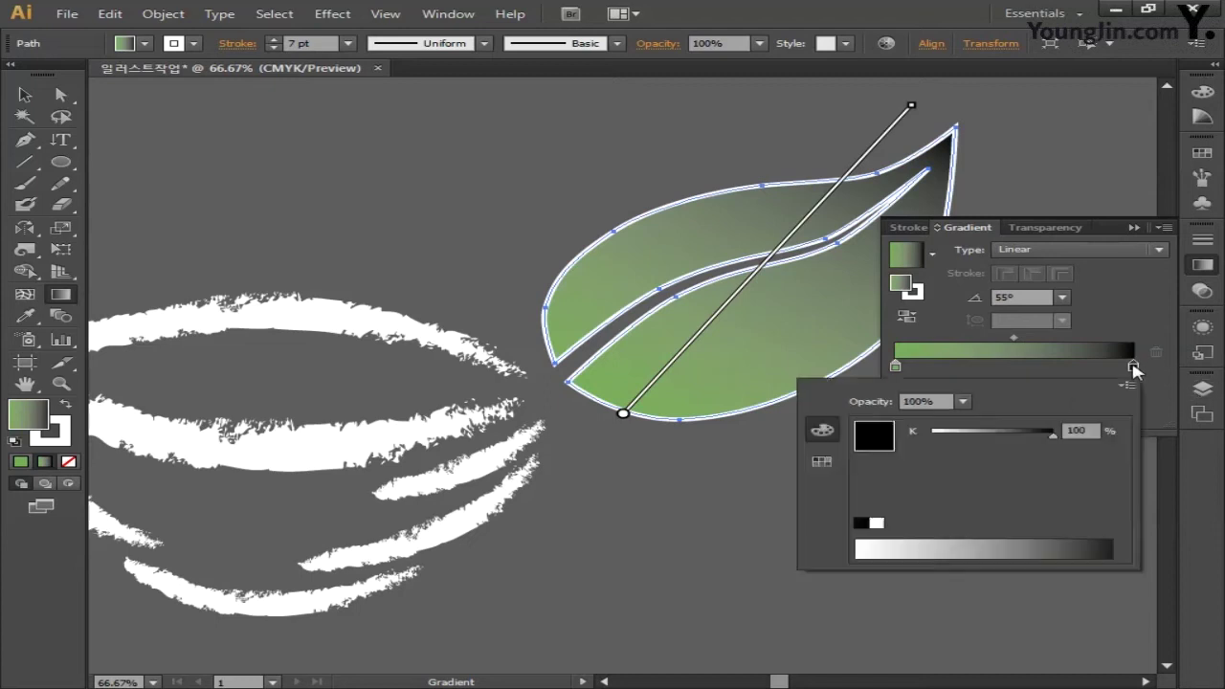
click(1130, 385)
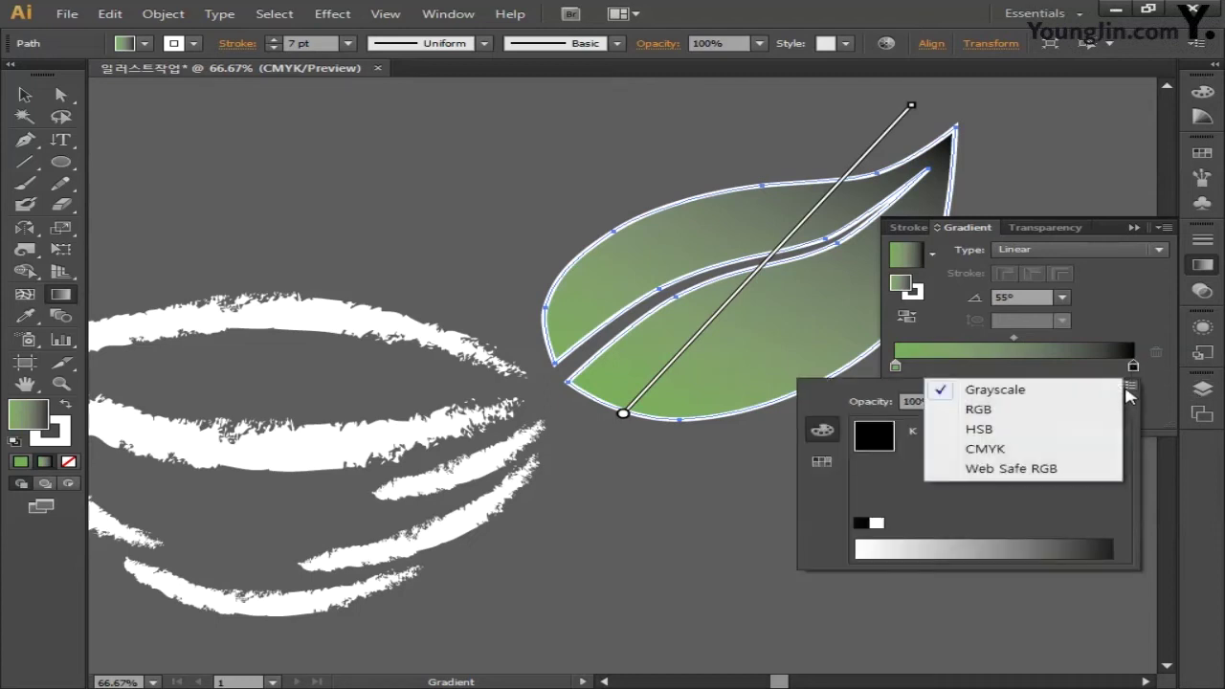
click(995, 453)
click(1091, 430)
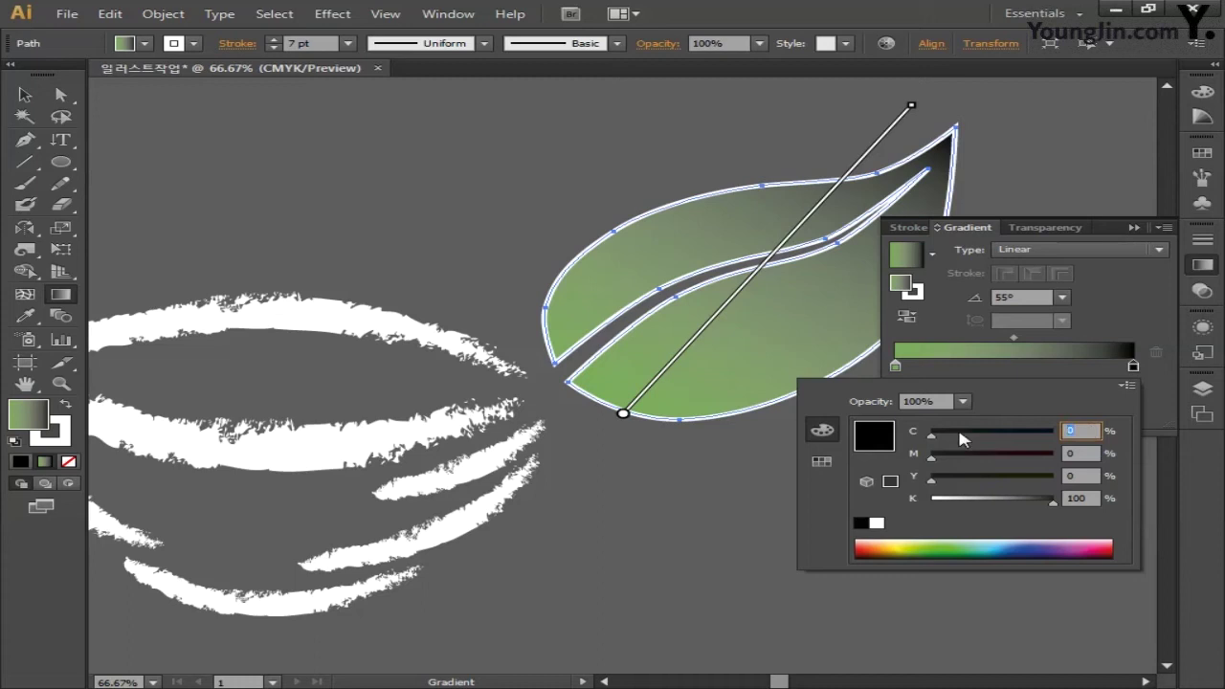
key(Tab)
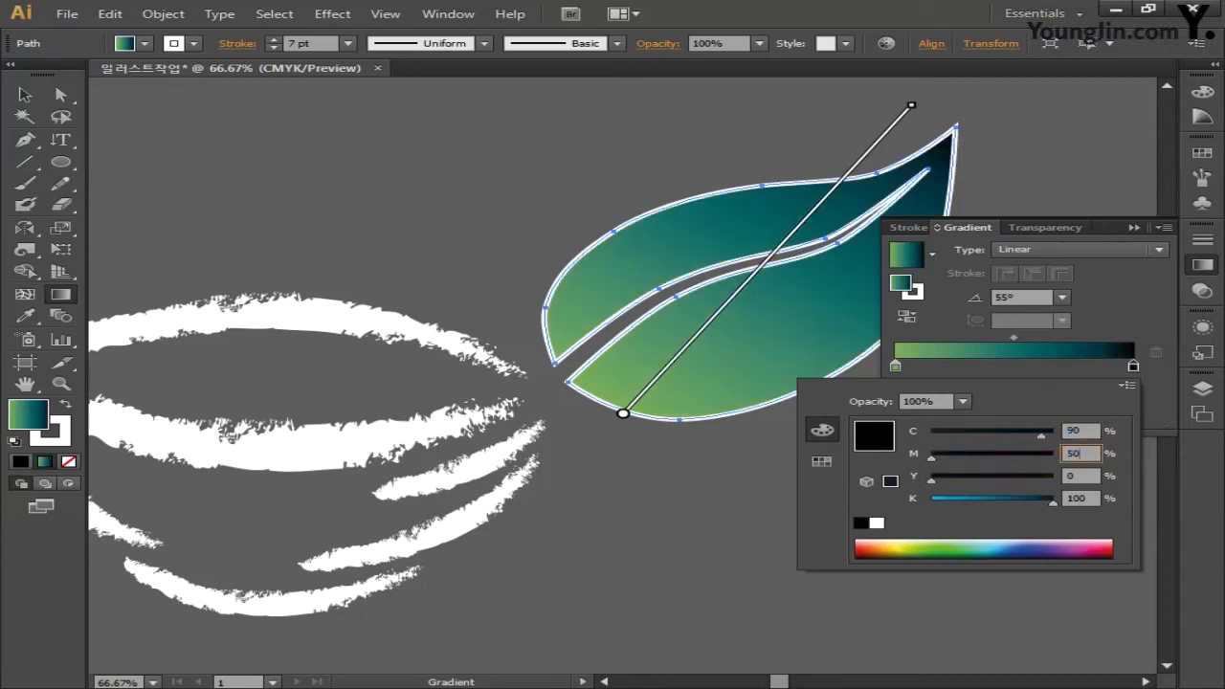
key(Tab)
text(100)
key(Tab)
text(1)
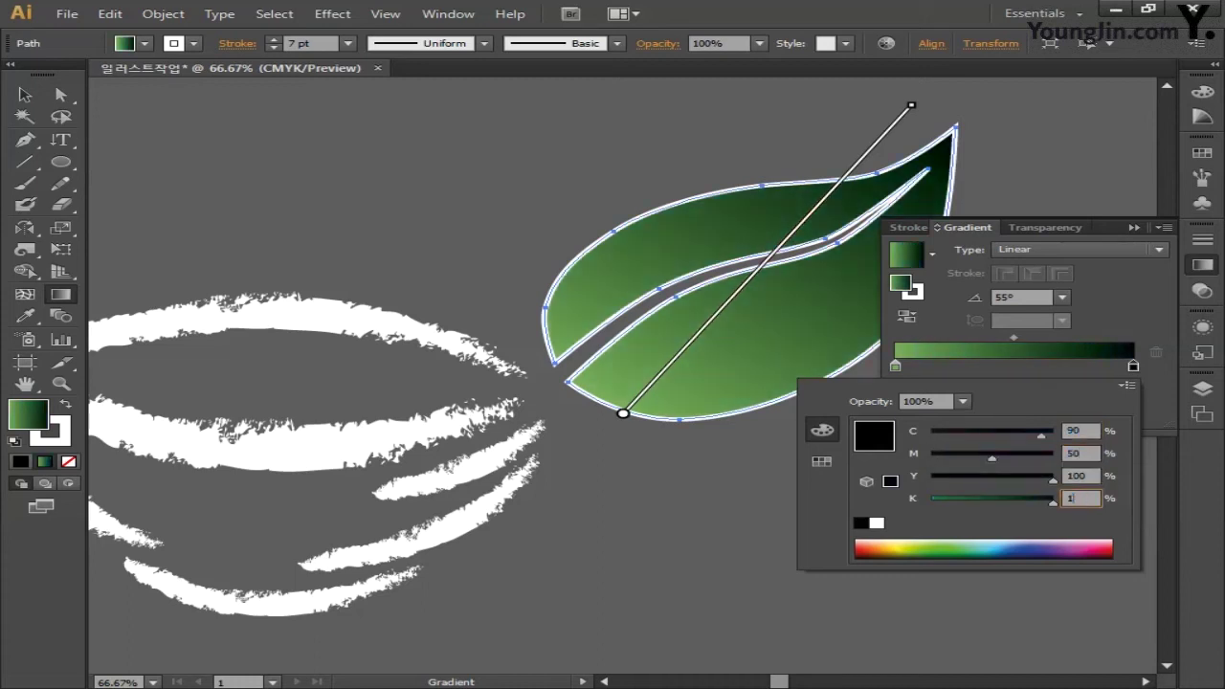
text(0)
key(Return)
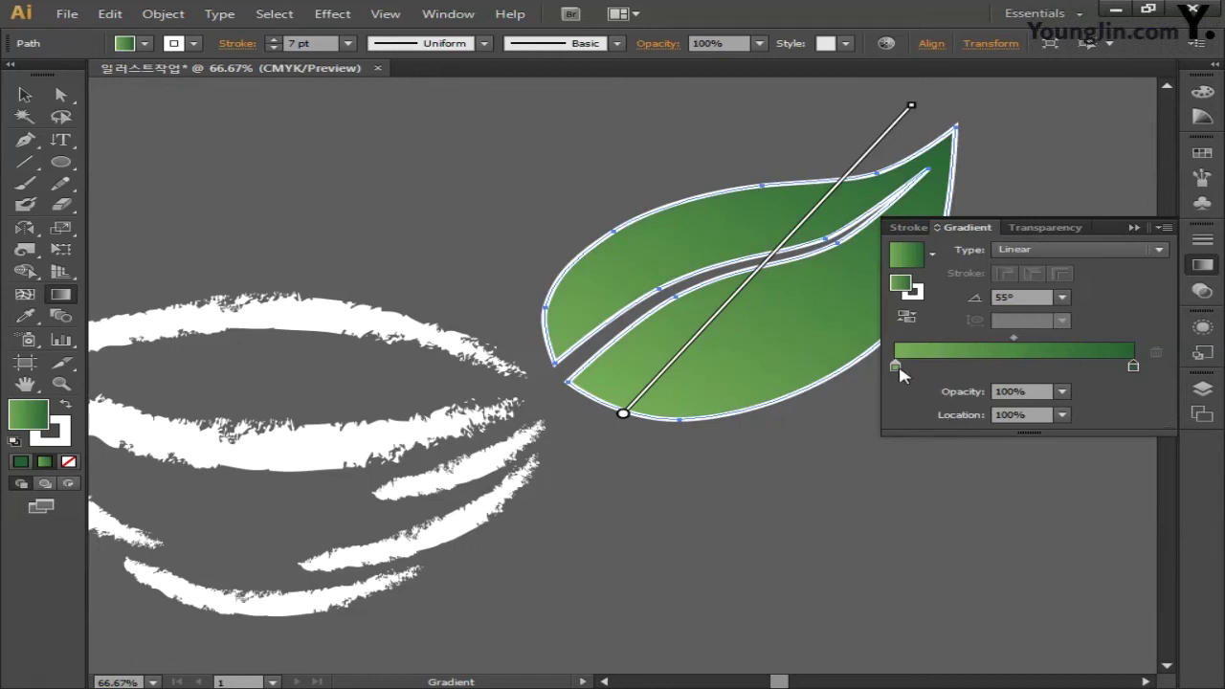
Place the dark green end stop of the leaf's gradient at a location of 40%.
click(1022, 413)
text(40)
key(Return)
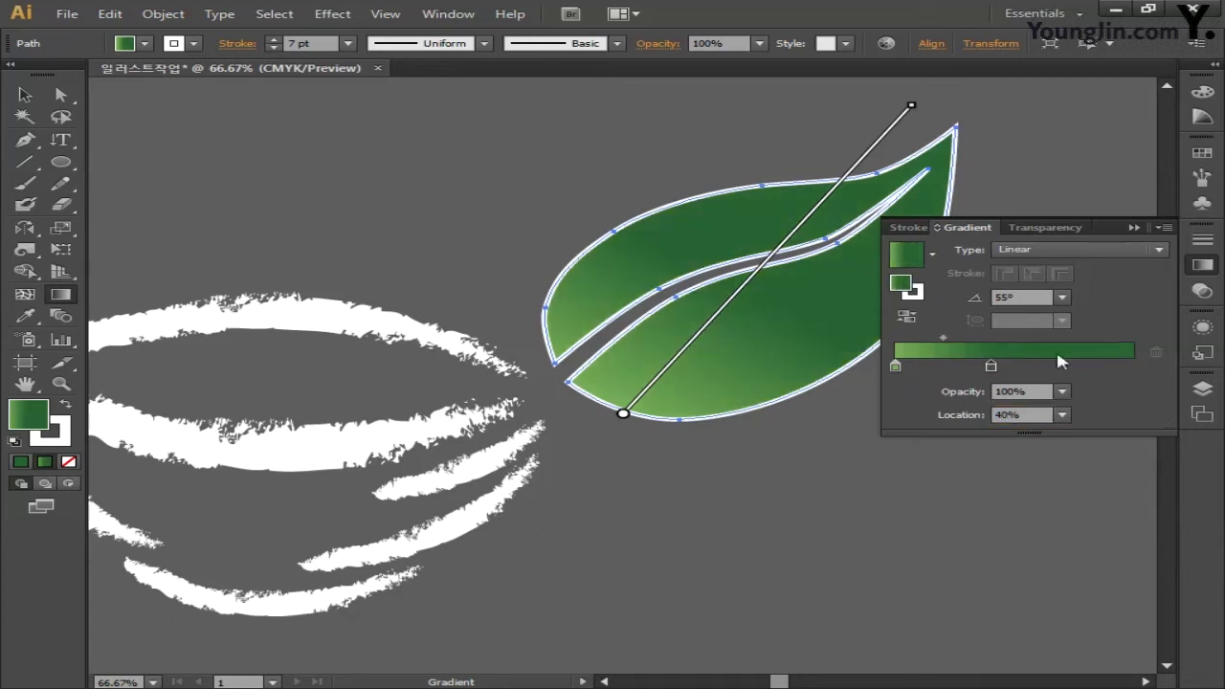
click(1202, 265)
Remove the white stroke from the leaf, keeping only its gradient fill.
click(62, 438)
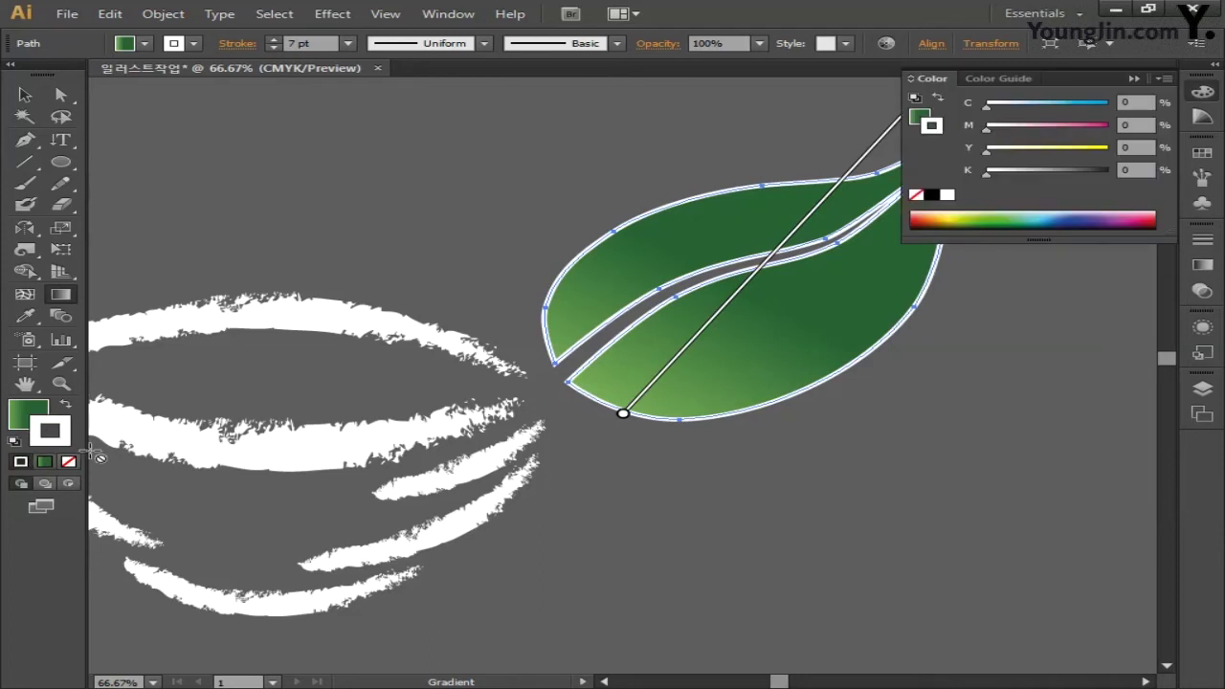
click(68, 461)
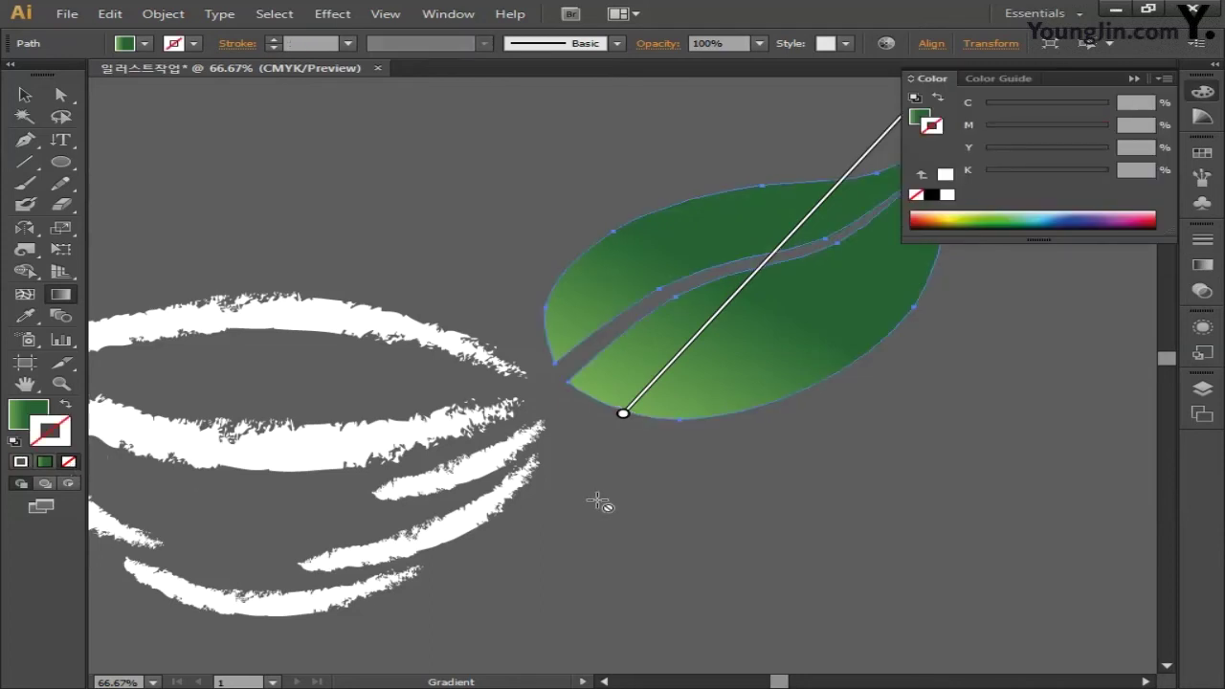
click(1208, 97)
click(25, 94)
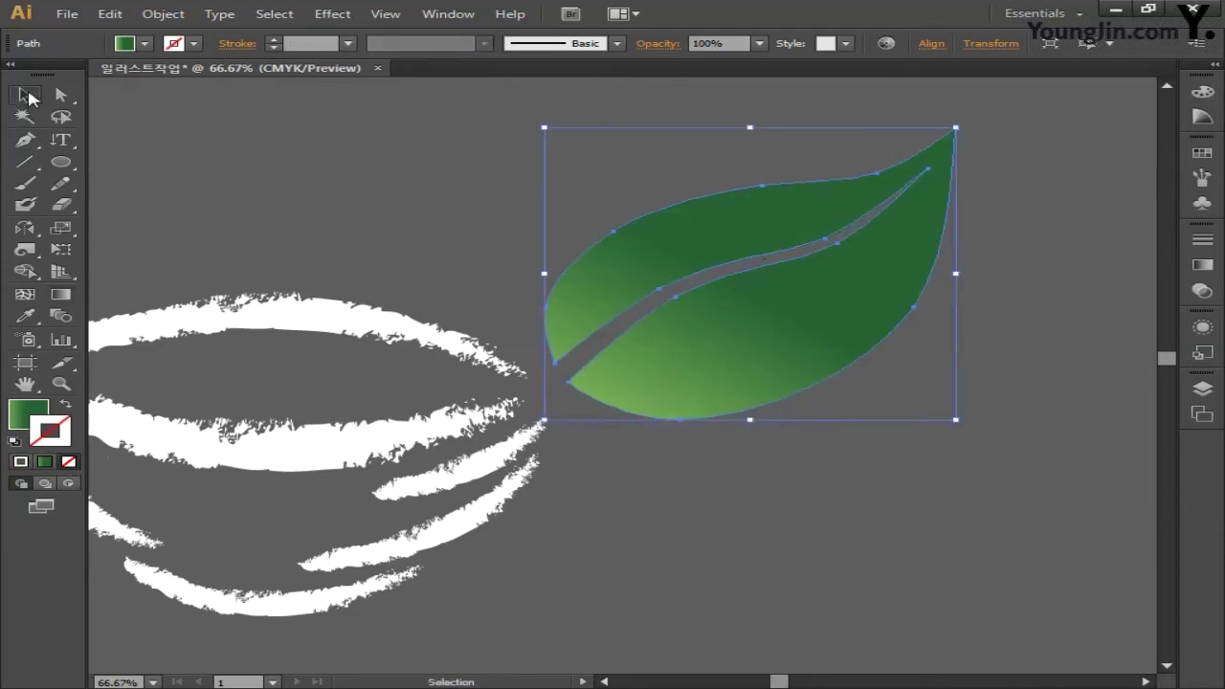
Create an offset path around the leaf with a 5.6 mm offset and Round joins.
click(440, 185)
drag(454, 184, 749, 312)
click(164, 15)
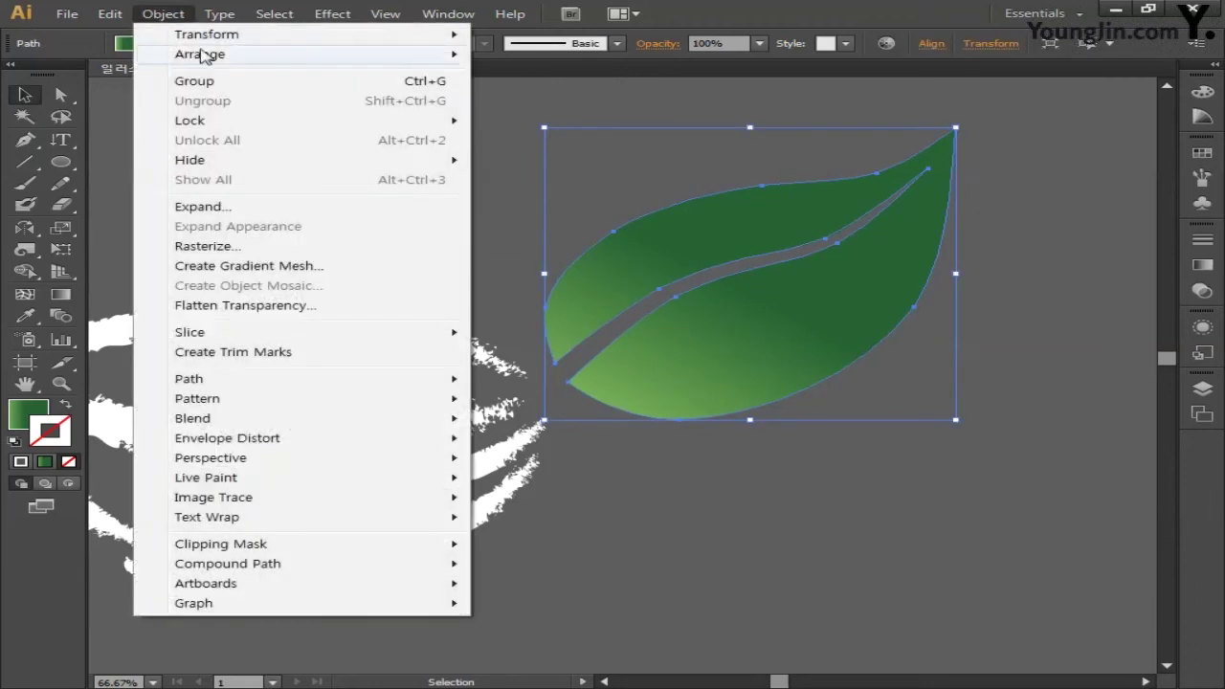
mouse_move(282, 381)
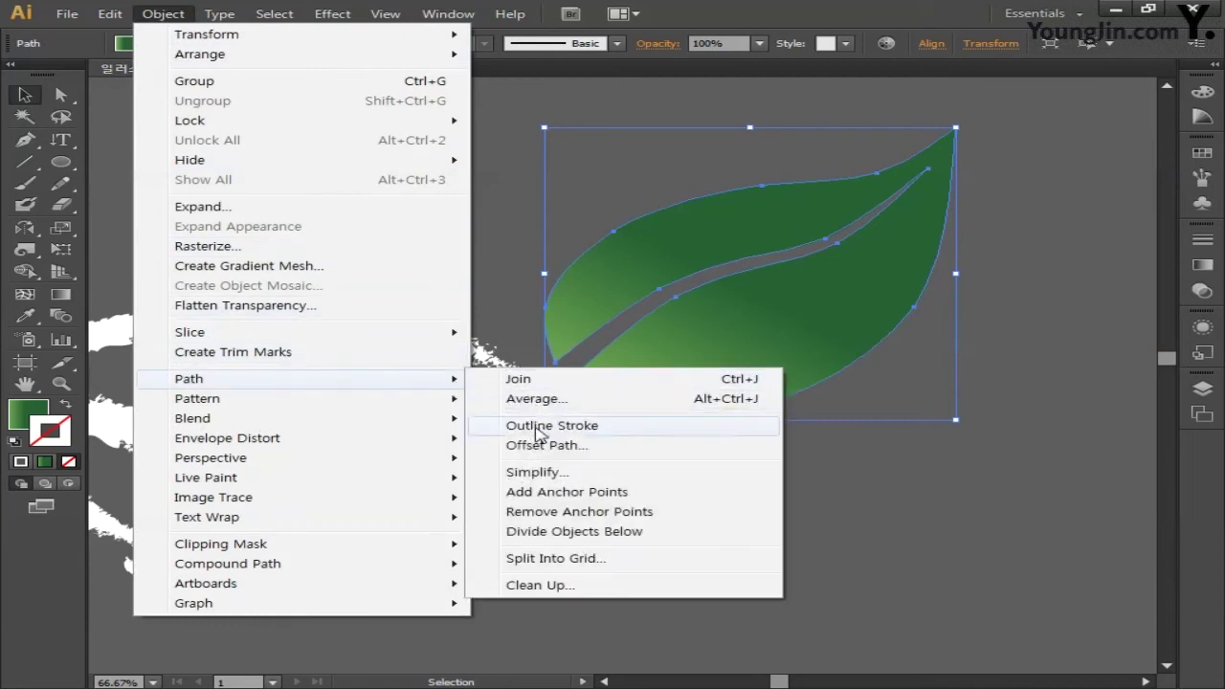
click(539, 446)
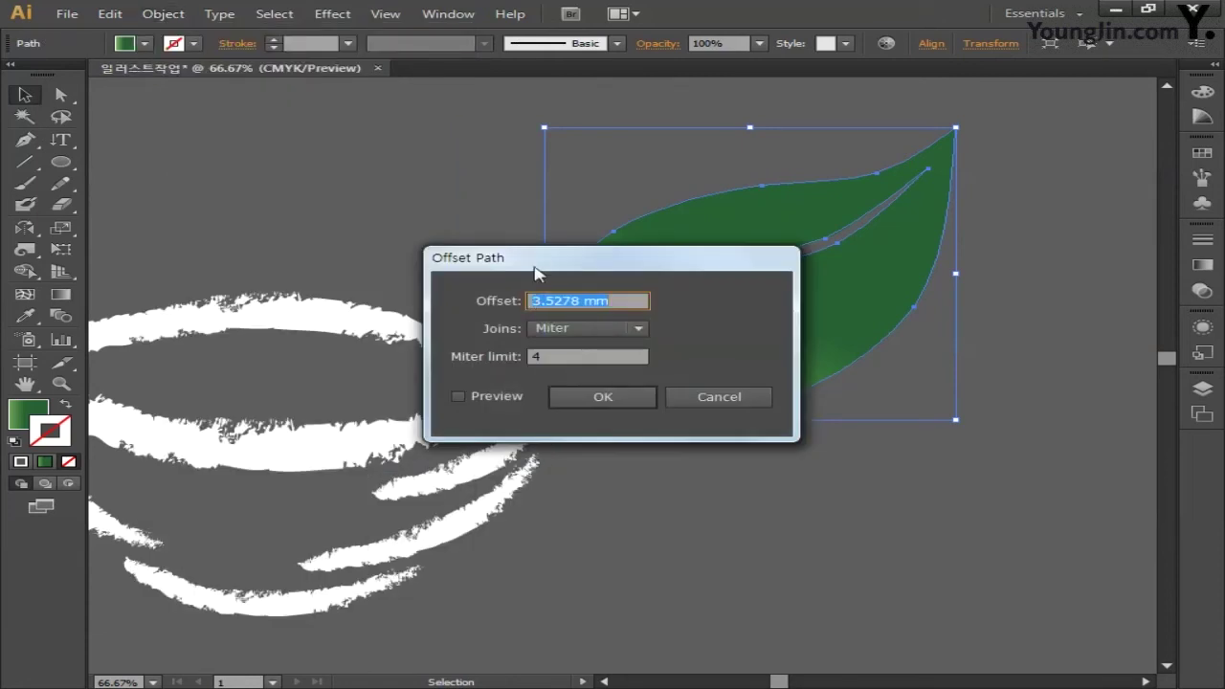
drag(536, 274, 303, 185)
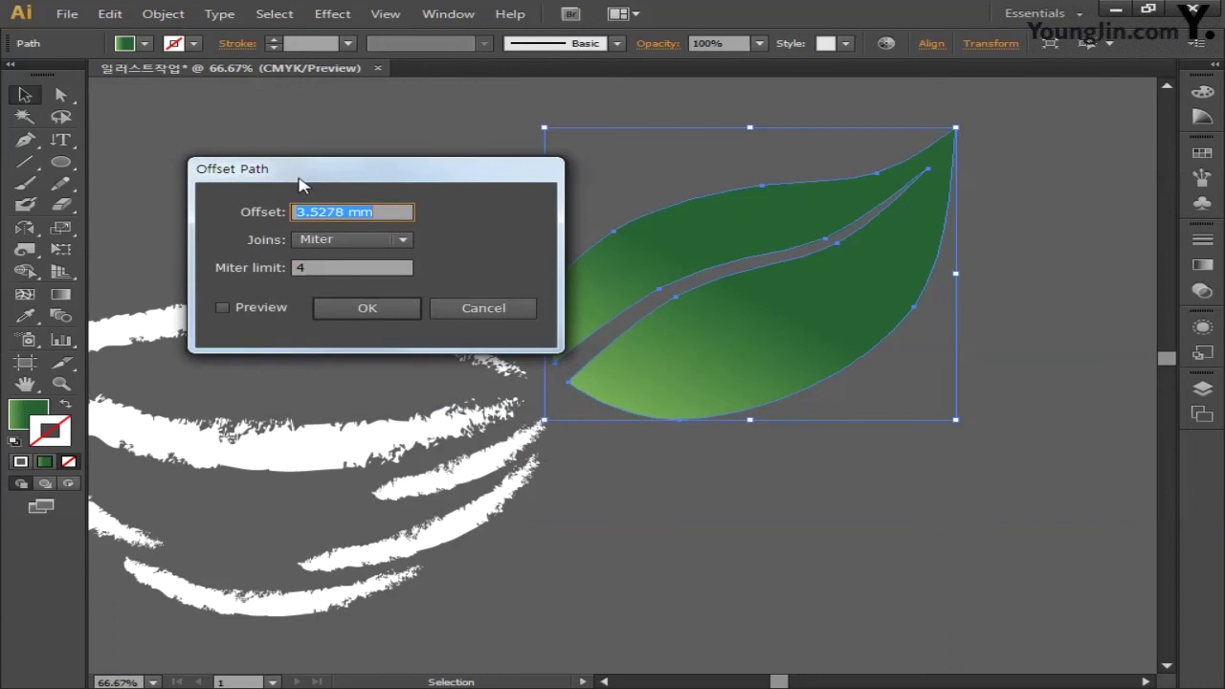
click(271, 312)
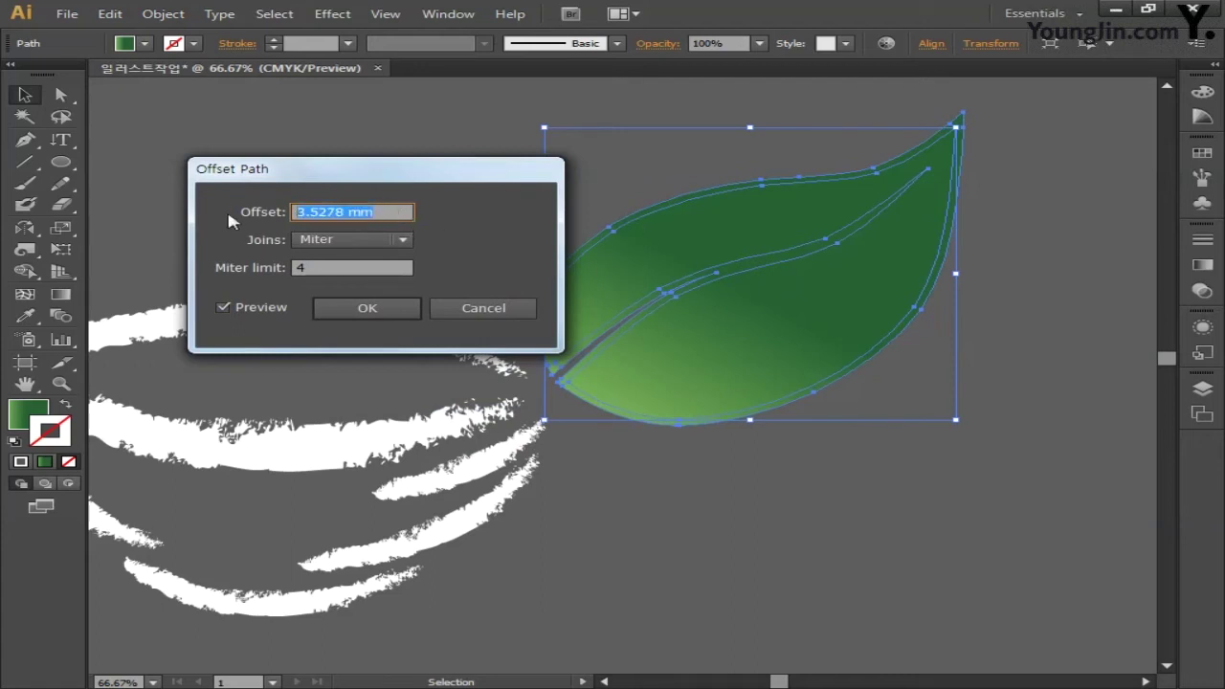
text(5.6)
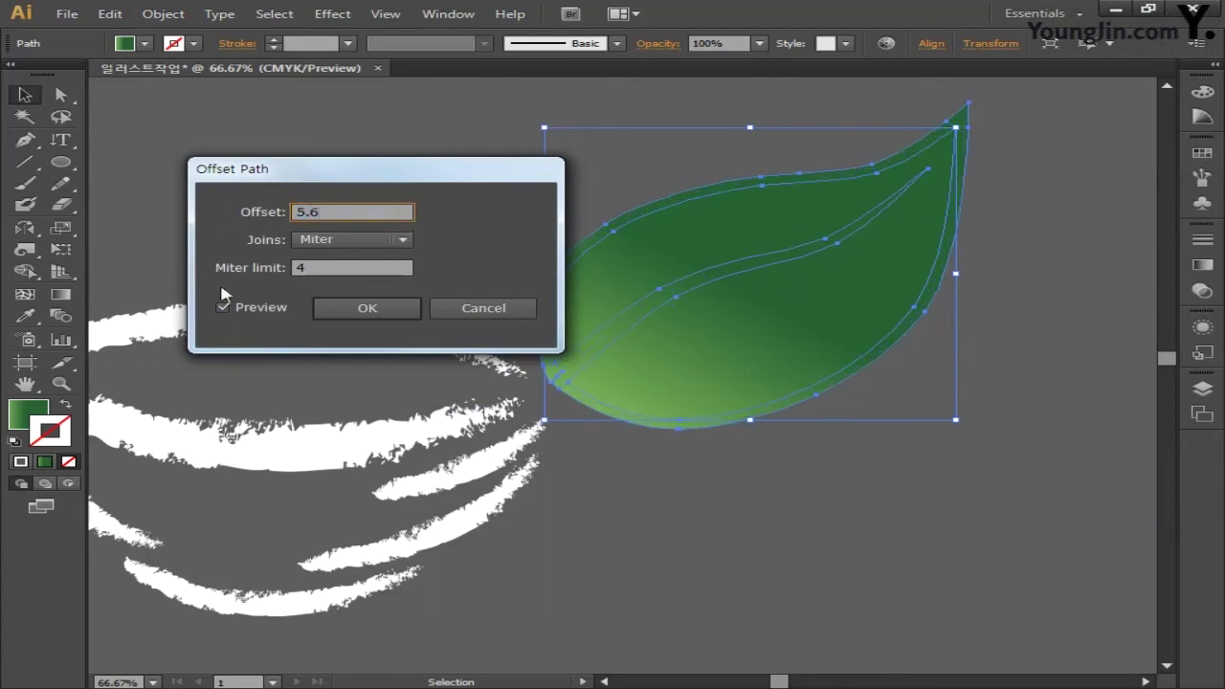
click(256, 316)
click(256, 315)
click(352, 245)
click(370, 278)
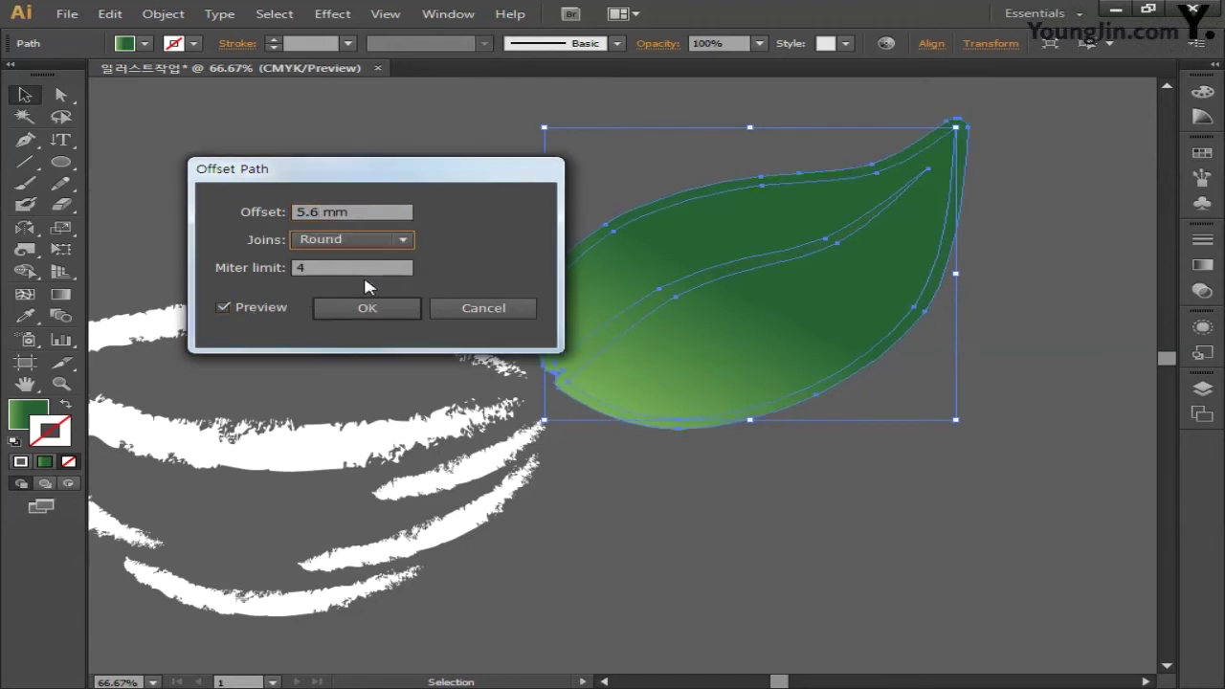
click(369, 310)
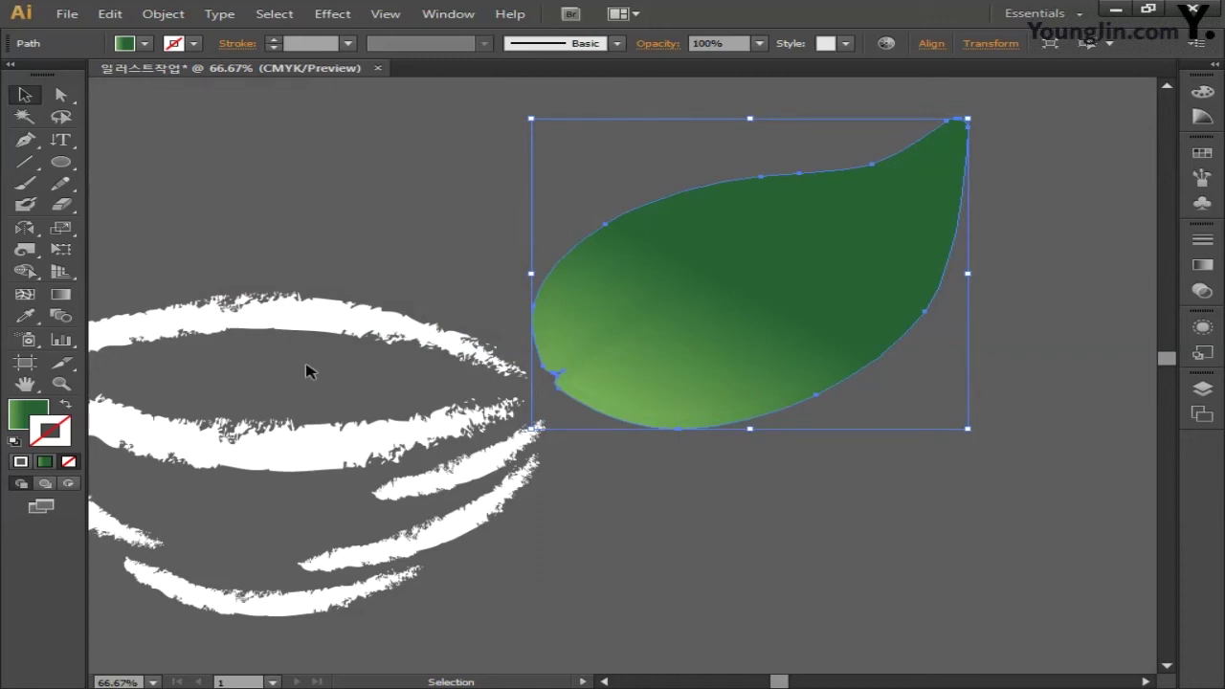
Fill the offset leaf shape with solid white as a border behind the green leaf.
click(31, 412)
click(20, 461)
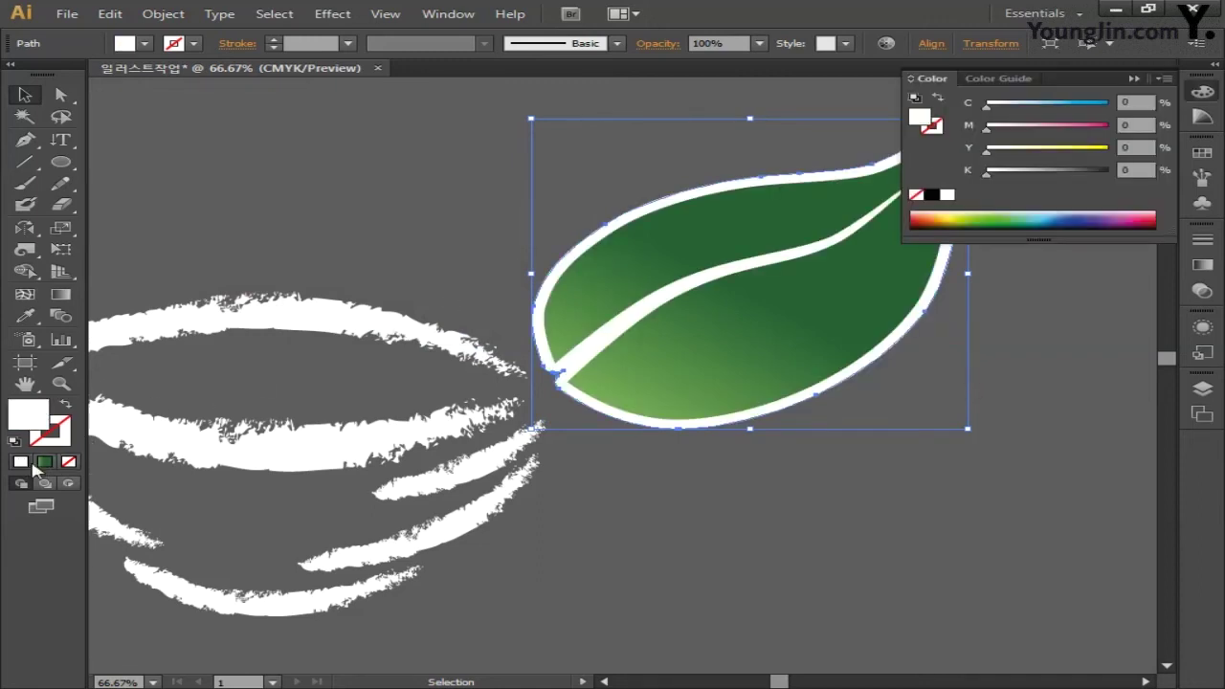
click(1203, 92)
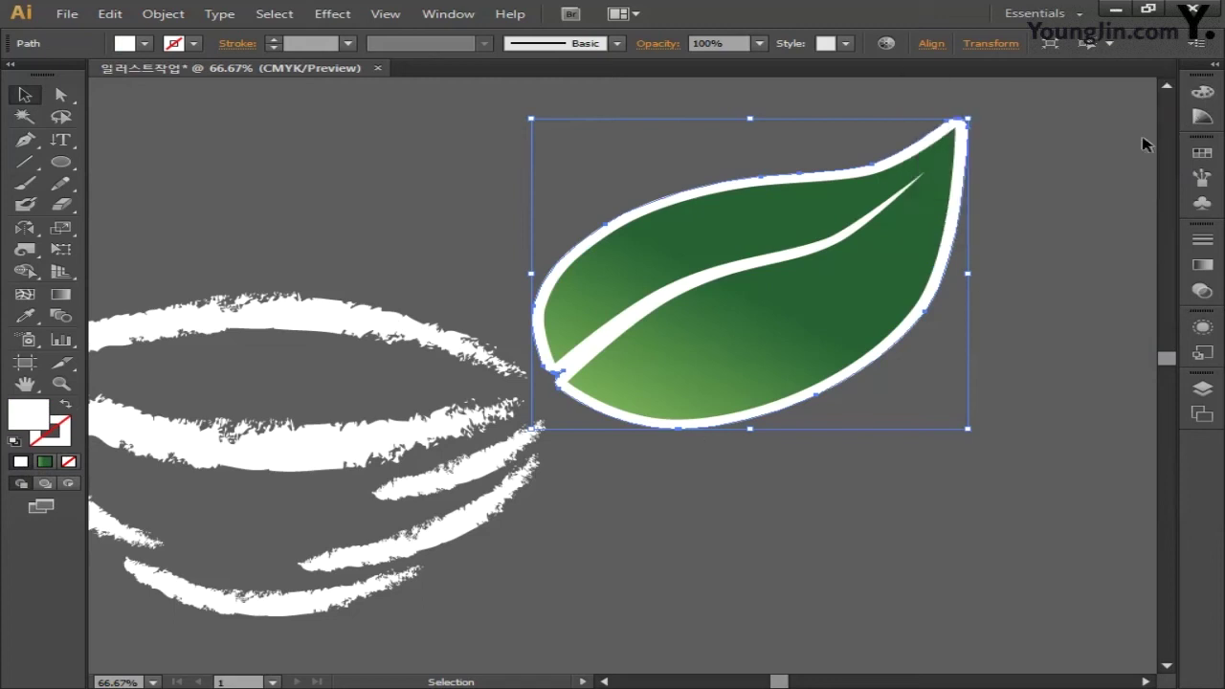
Move the green leaf together with its white border onto the right ends of the chalk-brushed arcs.
click(659, 459)
drag(658, 459, 800, 465)
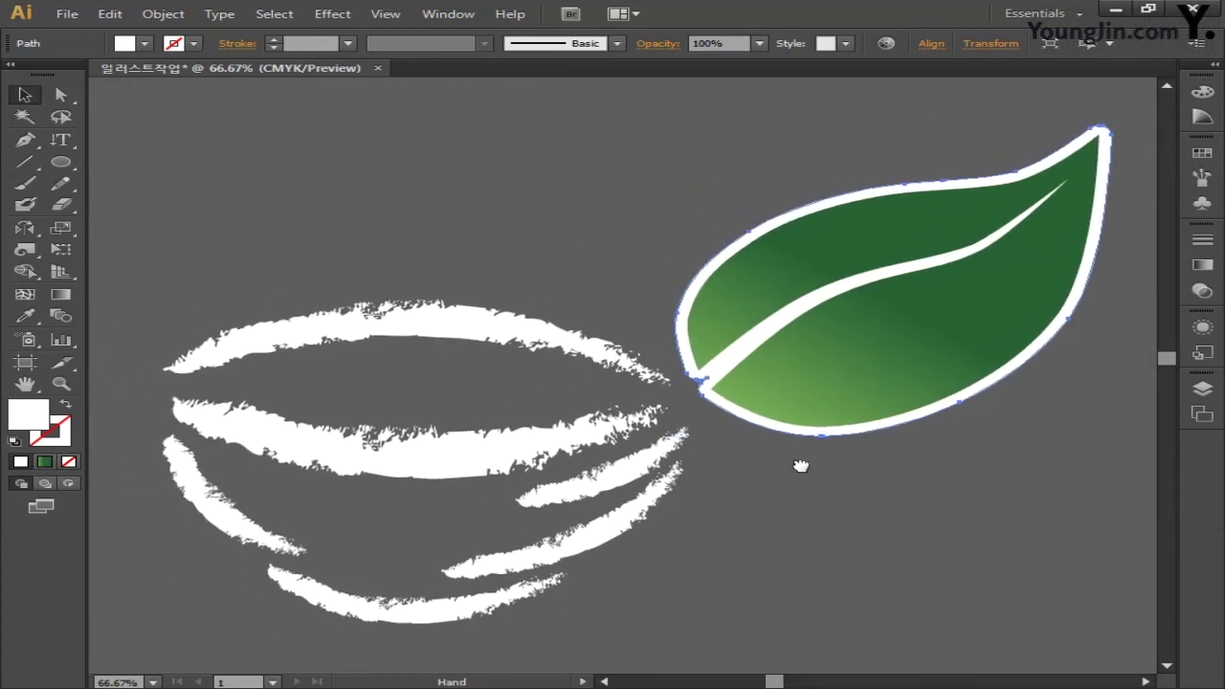
click(829, 405)
click(287, 177)
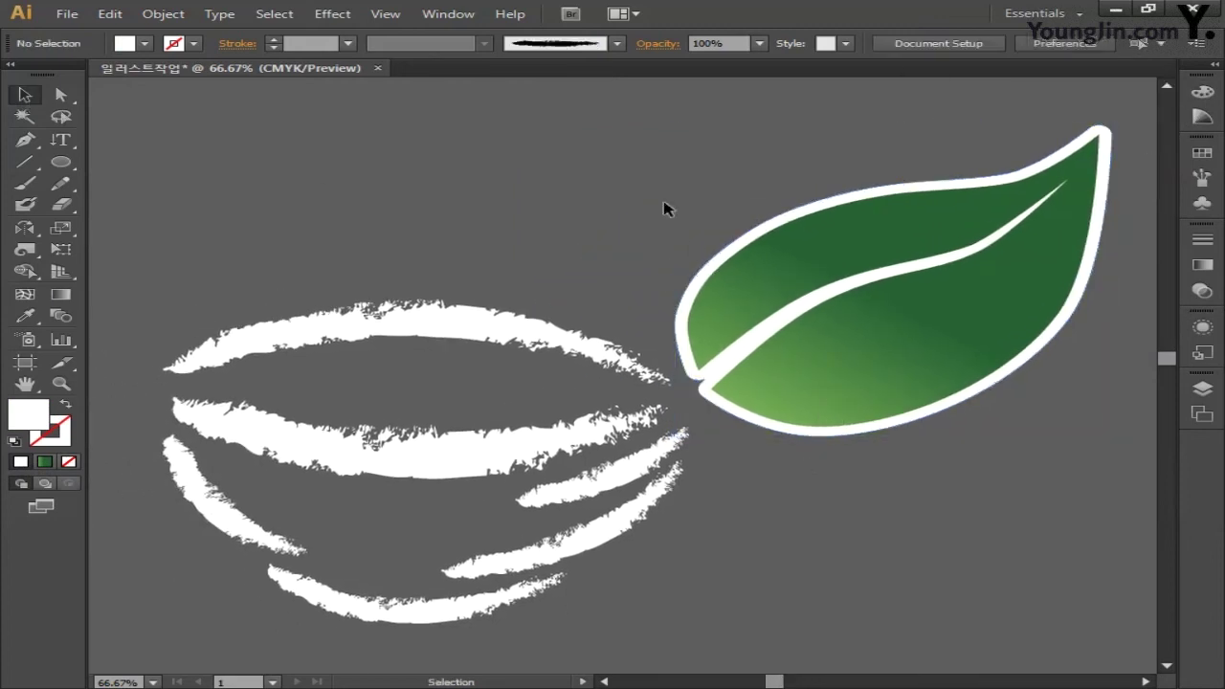
drag(832, 263, 724, 314)
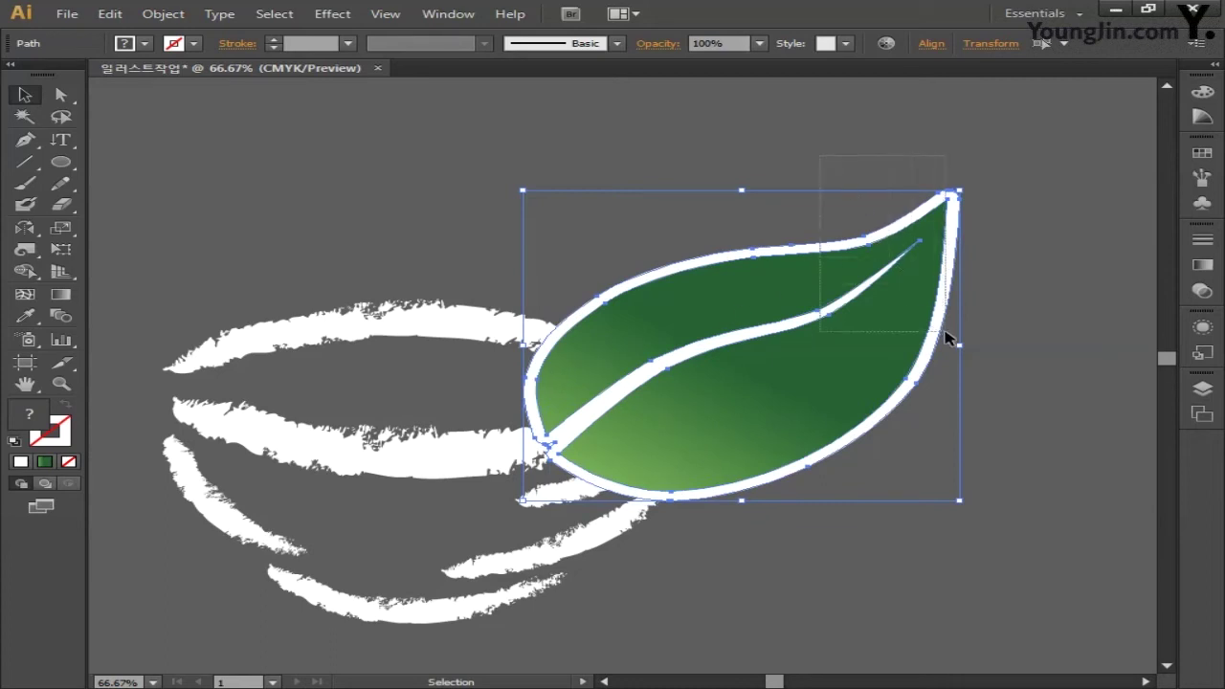
Duplicate the white-bordered leaf, then shrink and rotate the copy upright at the large leaf's upper-left edge.
drag(917, 297, 800, 230)
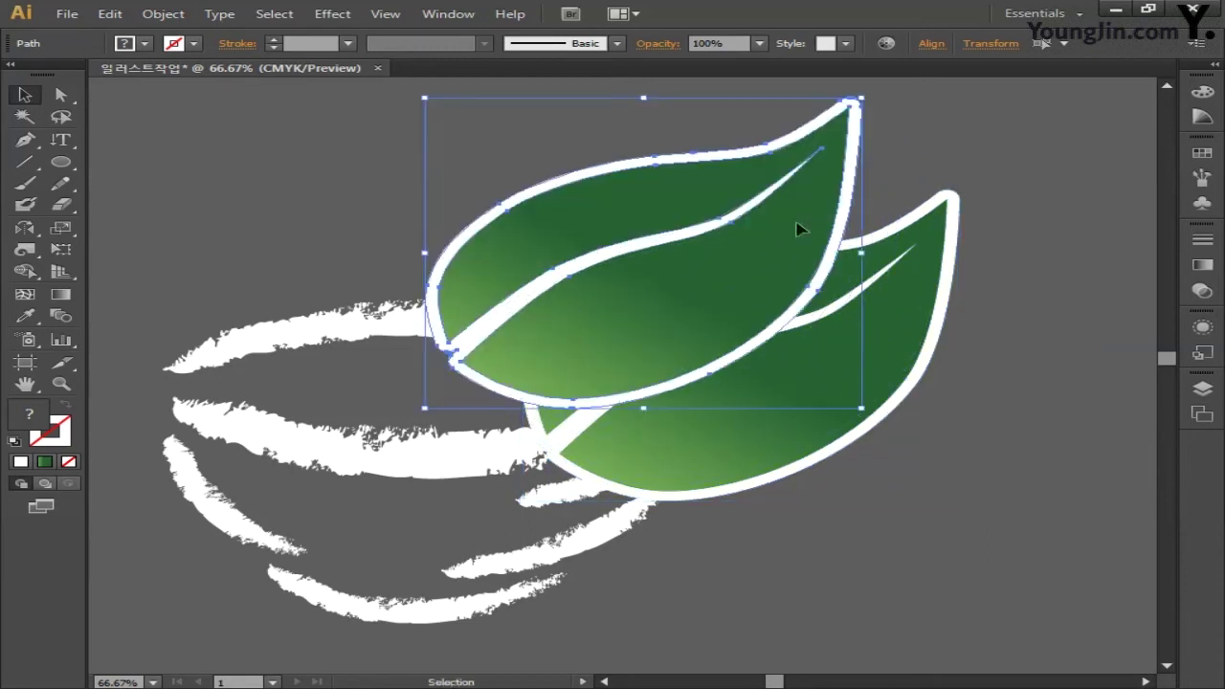
drag(862, 97, 579, 196)
drag(632, 331, 641, 330)
Send the small leaf copy to the back, behind the large leaf.
right_click(639, 300)
mouse_move(724, 539)
click(947, 595)
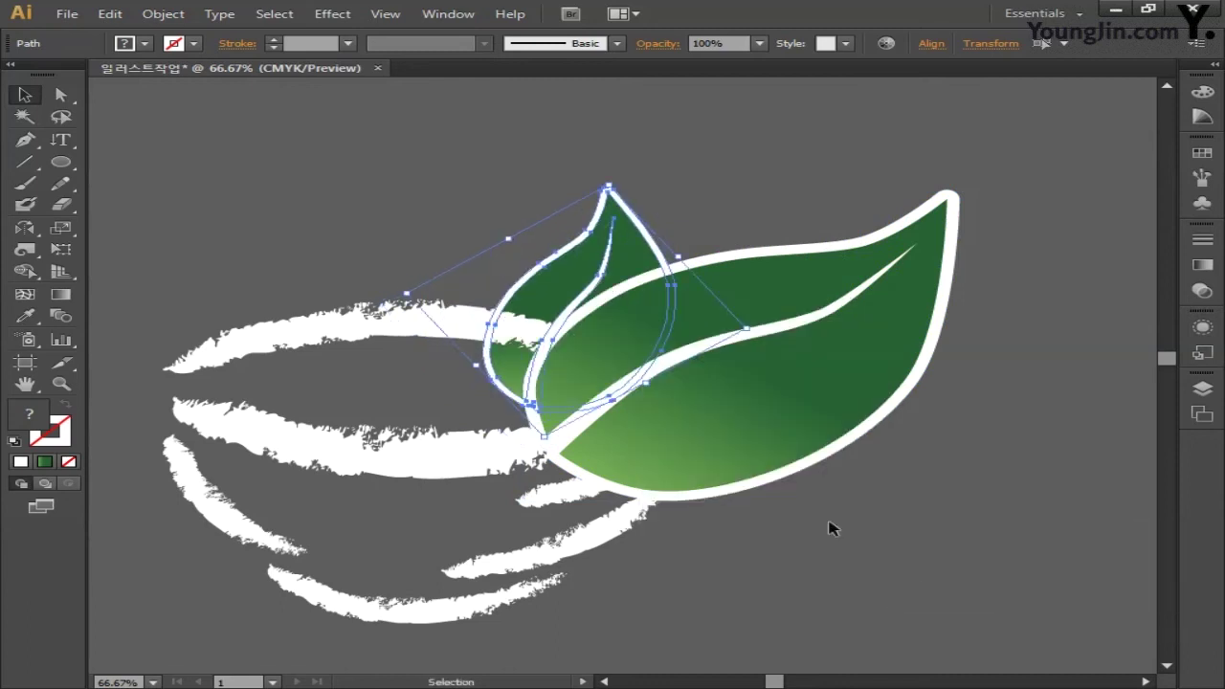
click(890, 529)
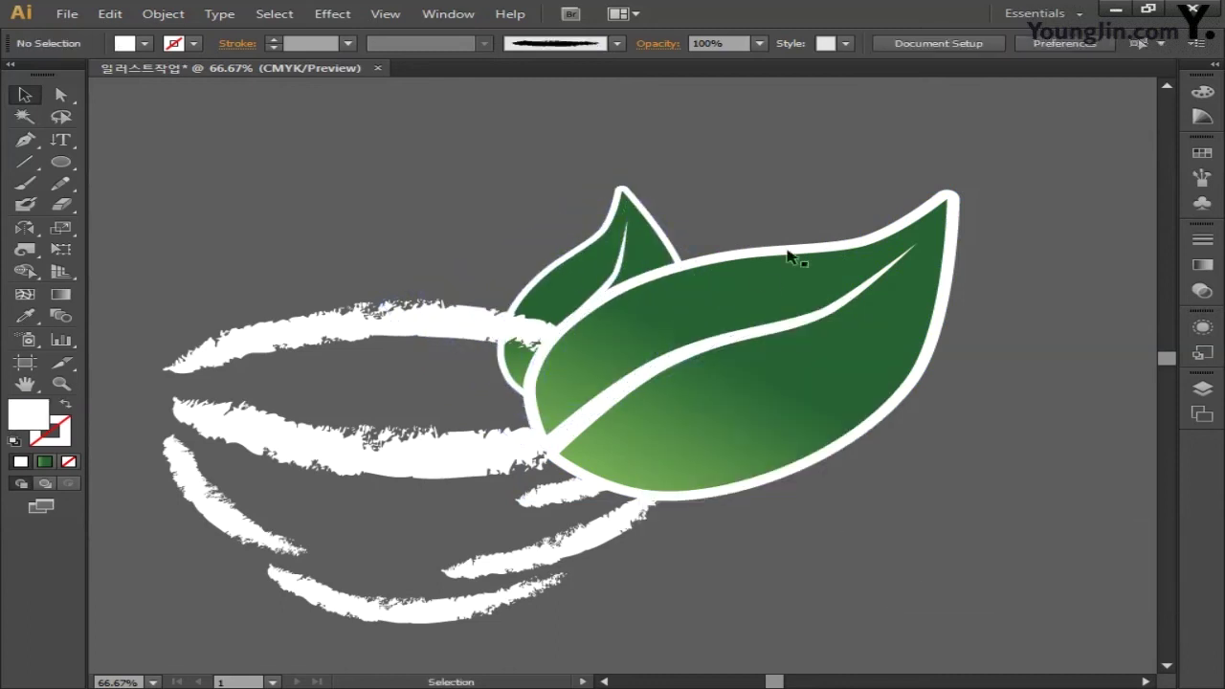
Send the chalk-brushed arcs to the back so both leaves lie in front of them.
right_click(392, 479)
mouse_move(492, 462)
click(717, 511)
click(793, 546)
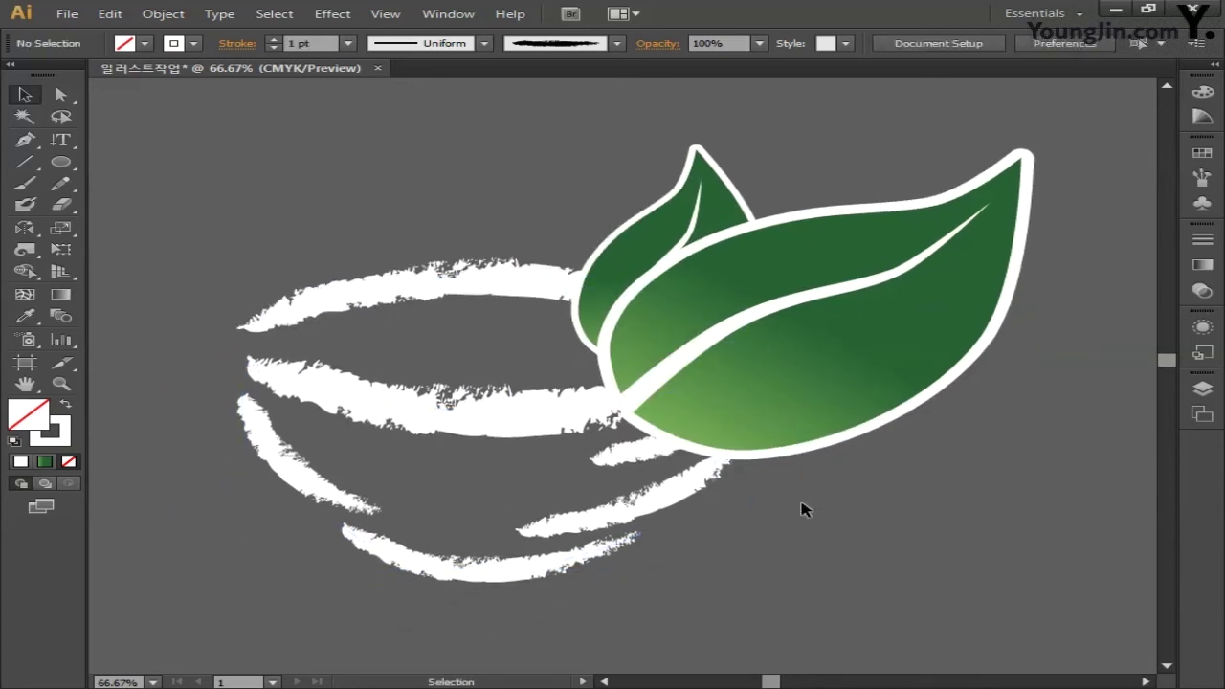
Draw a roughly square rounded rectangle in the empty area below the large leaf.
drag(833, 494, 724, 358)
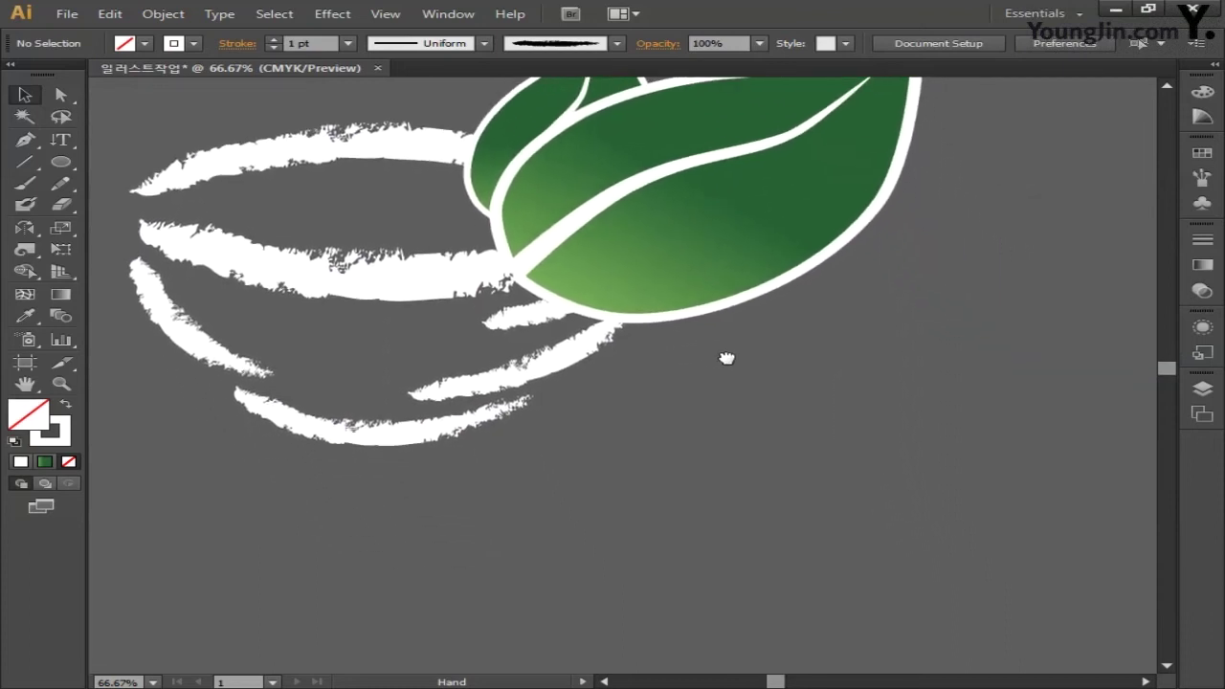
drag(61, 163, 175, 187)
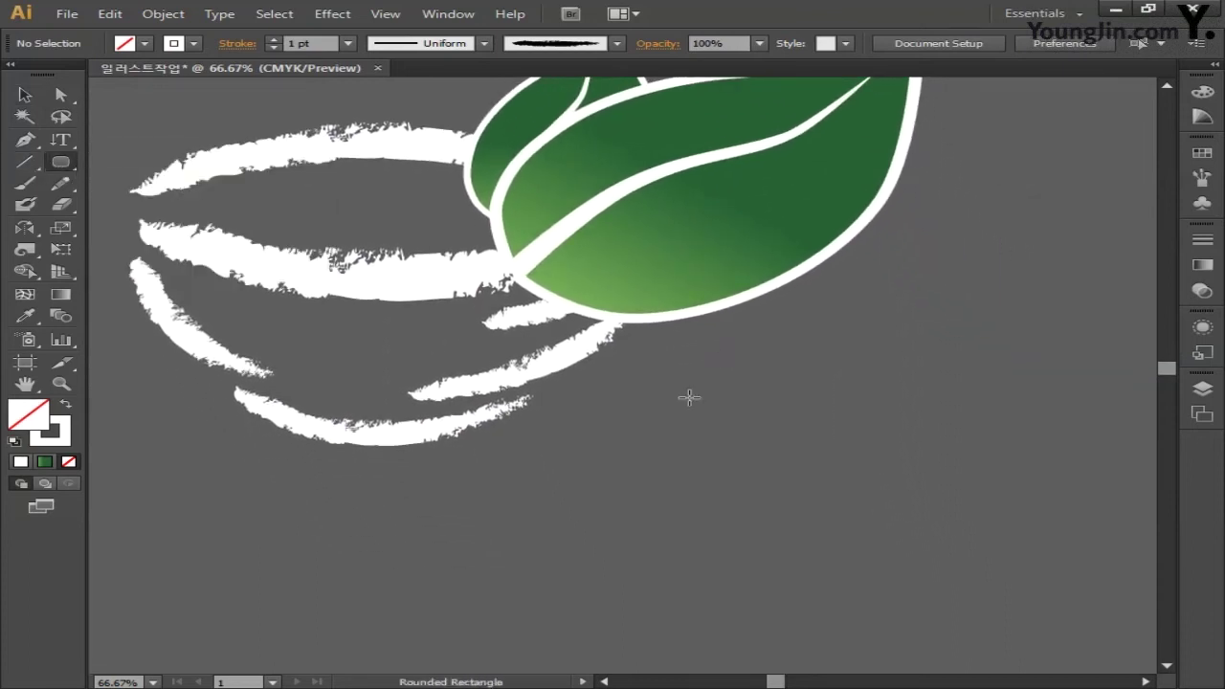
drag(655, 348, 834, 519)
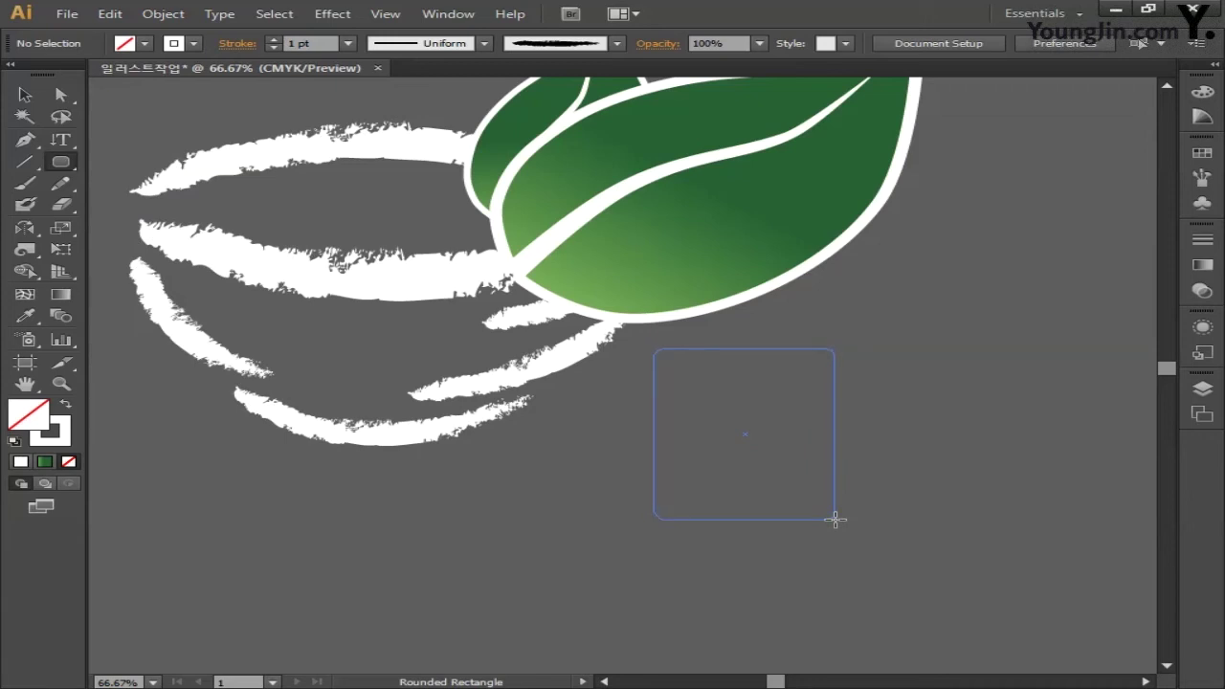
drag(834, 520, 760, 401)
key(ctrl+plus)
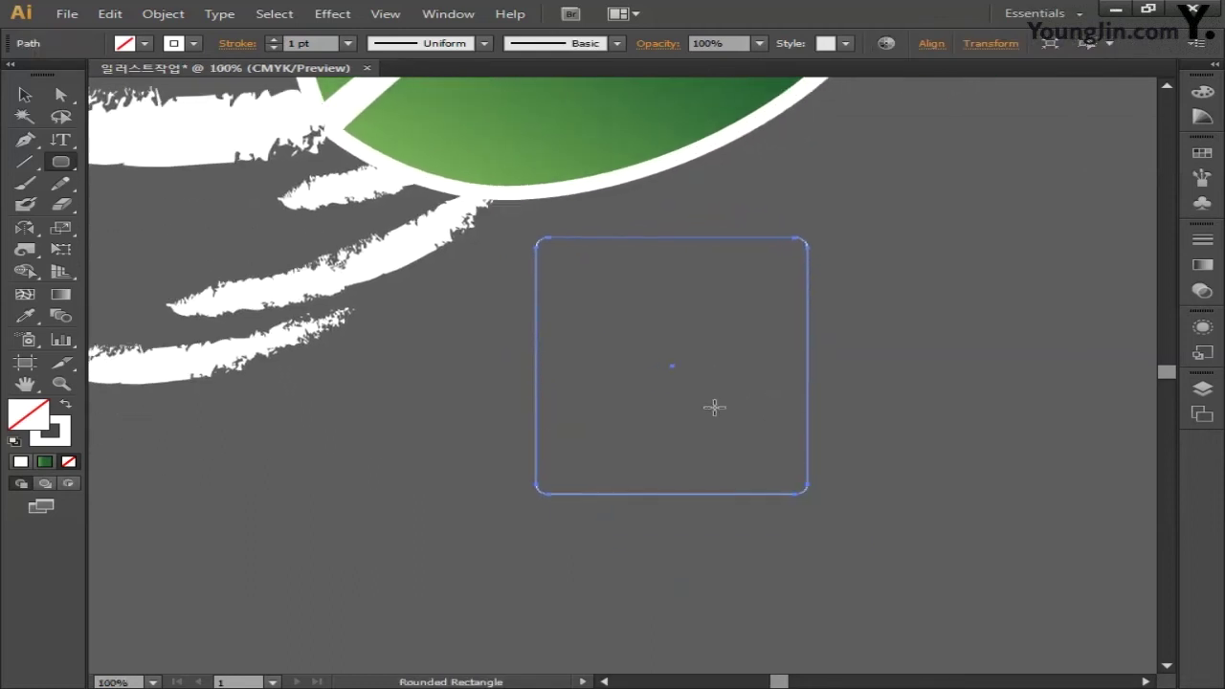
Fill the rounded rectangle with red (C 0, M 100, Y 100, K 0) and remove its stroke.
double_click(57, 436)
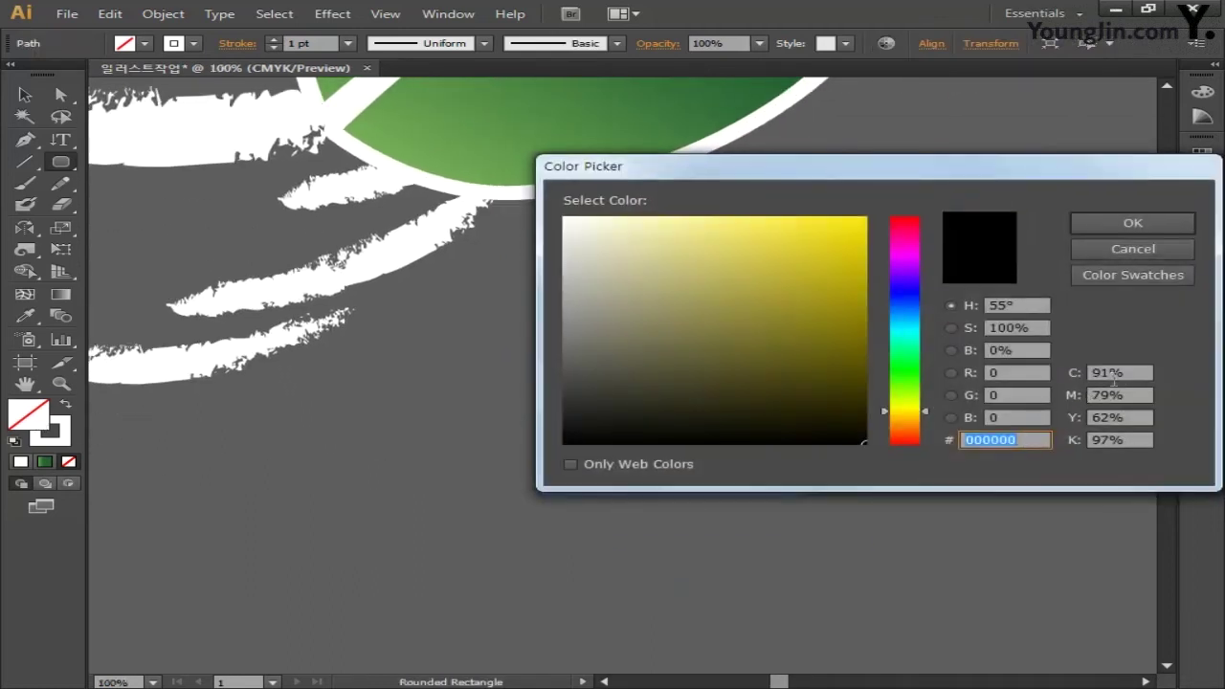
click(1114, 373)
text(0)
key(Tab)
text(100)
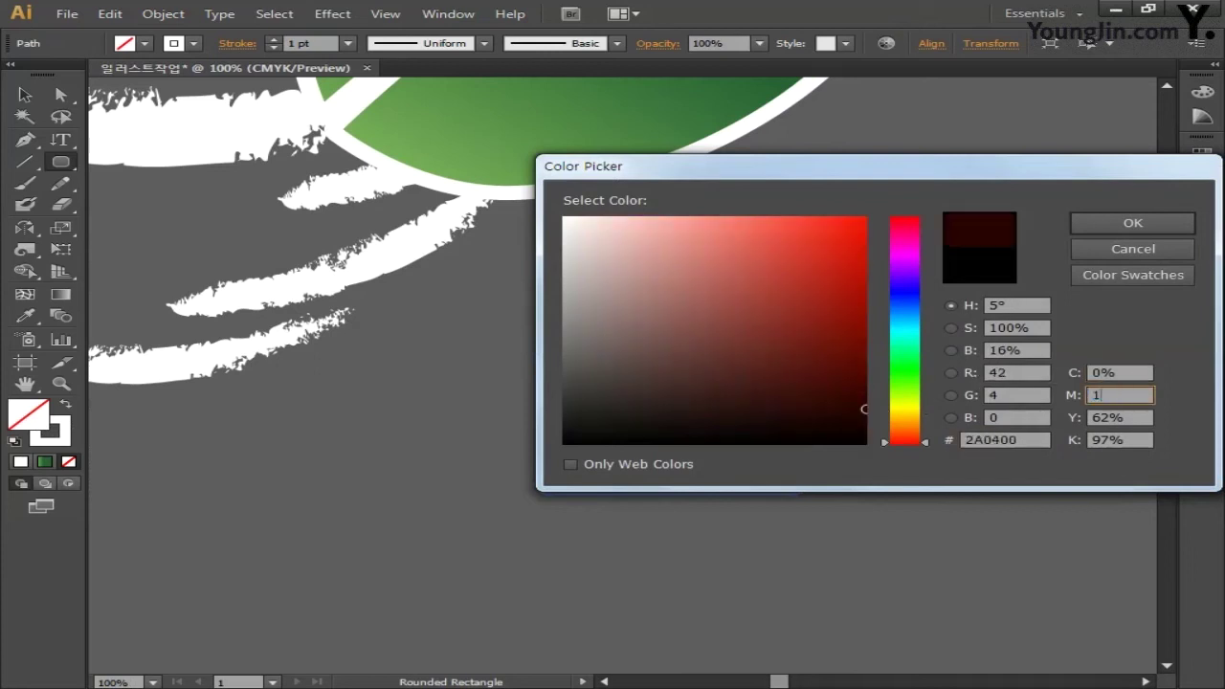
key(Tab)
text(100)
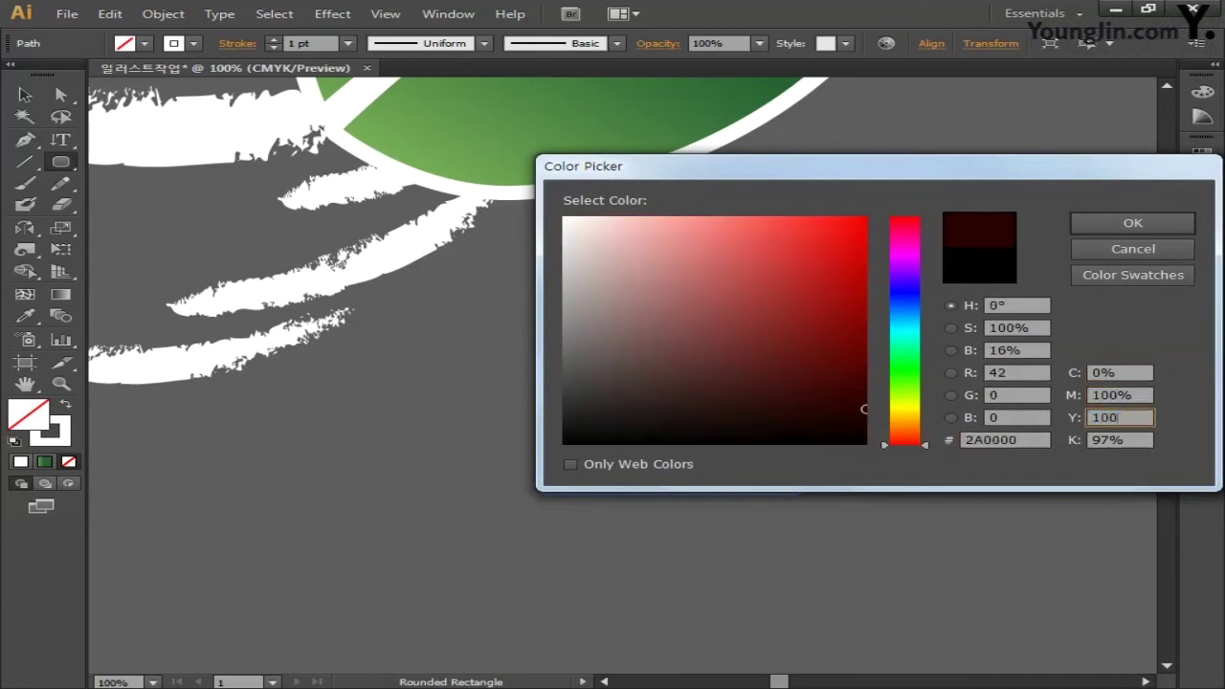
key(Tab)
text(0)
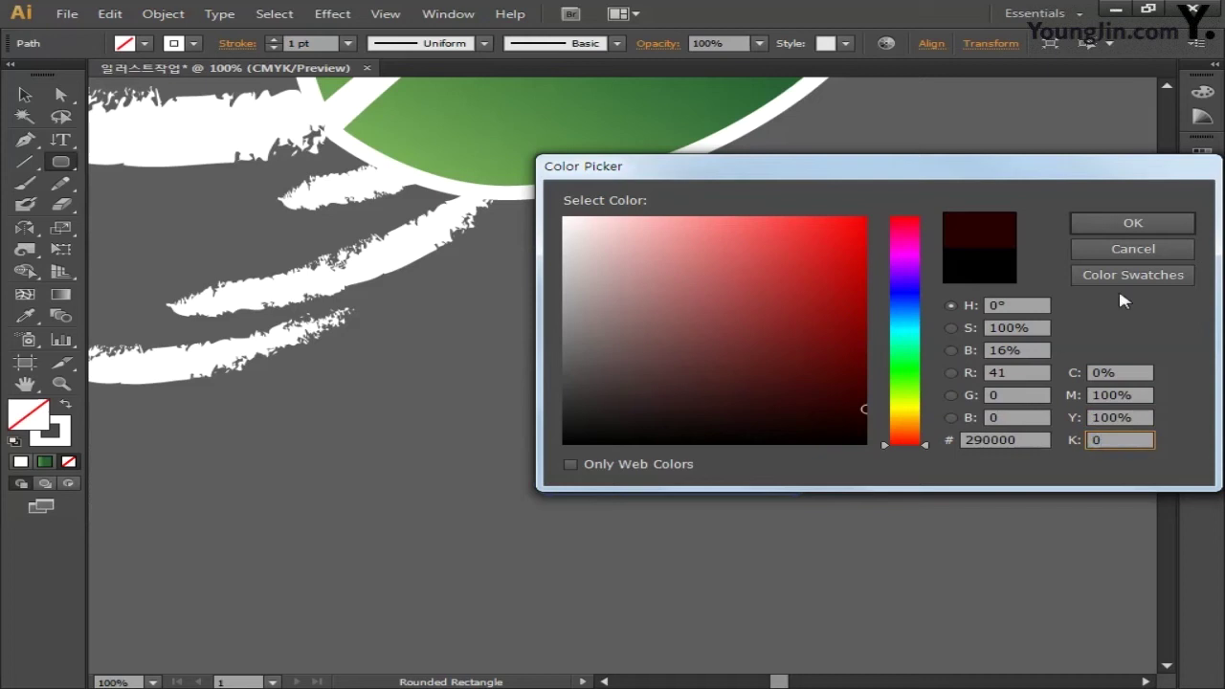
click(1153, 230)
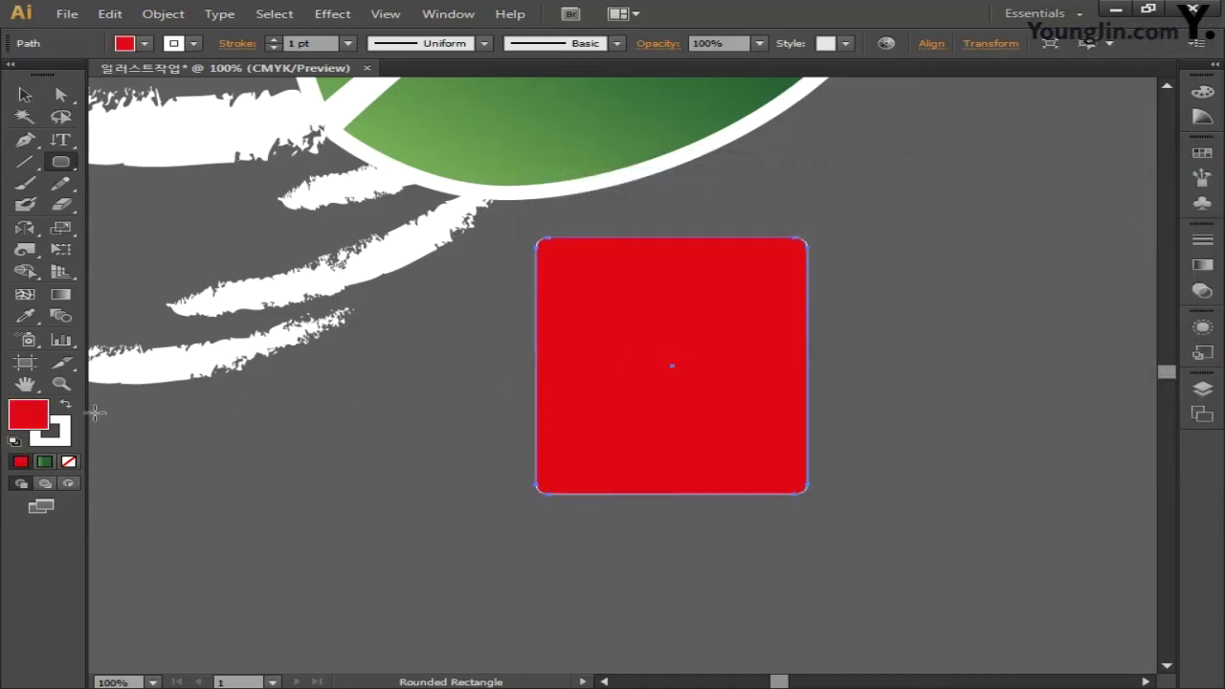
click(52, 442)
click(69, 462)
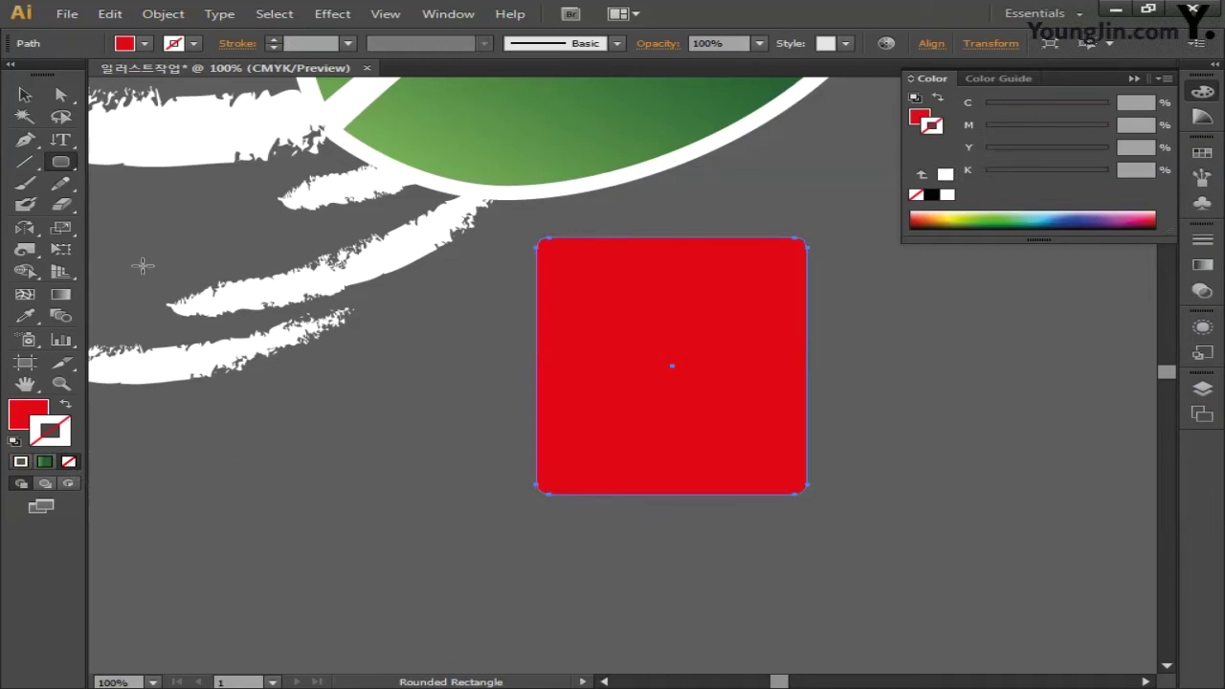
Convert the anchor points at the red square's four corners to curves with the Convert Anchor Point tool.
drag(25, 139, 196, 208)
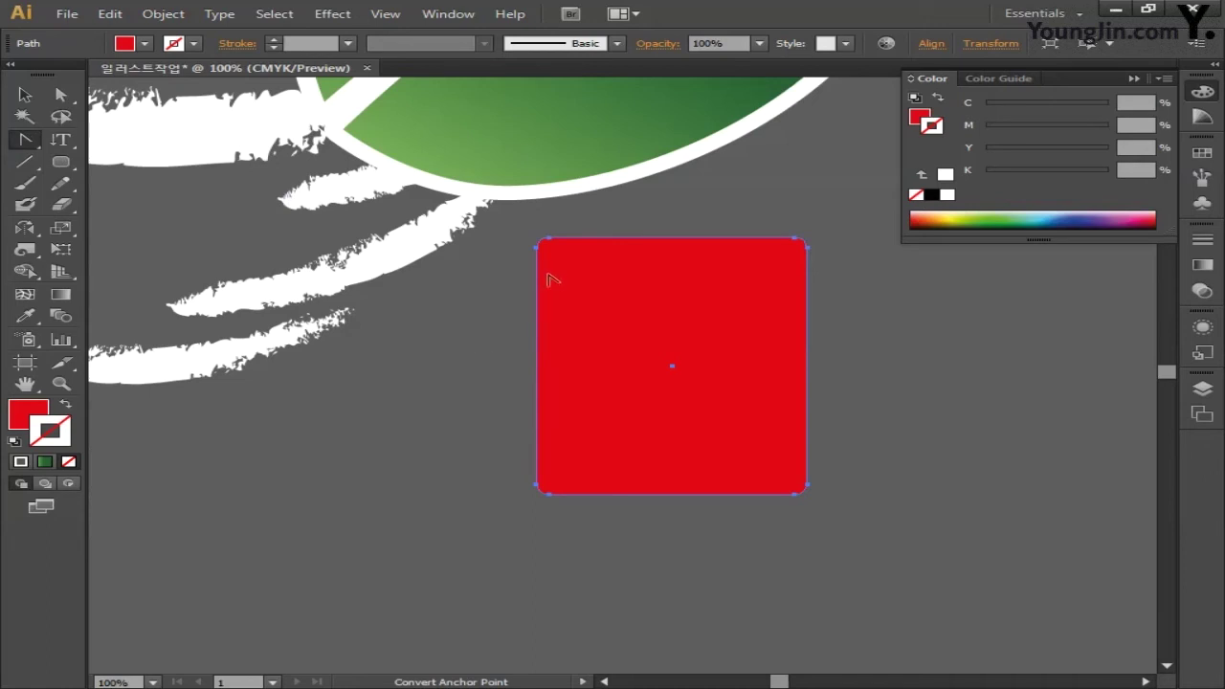
drag(534, 246, 573, 247)
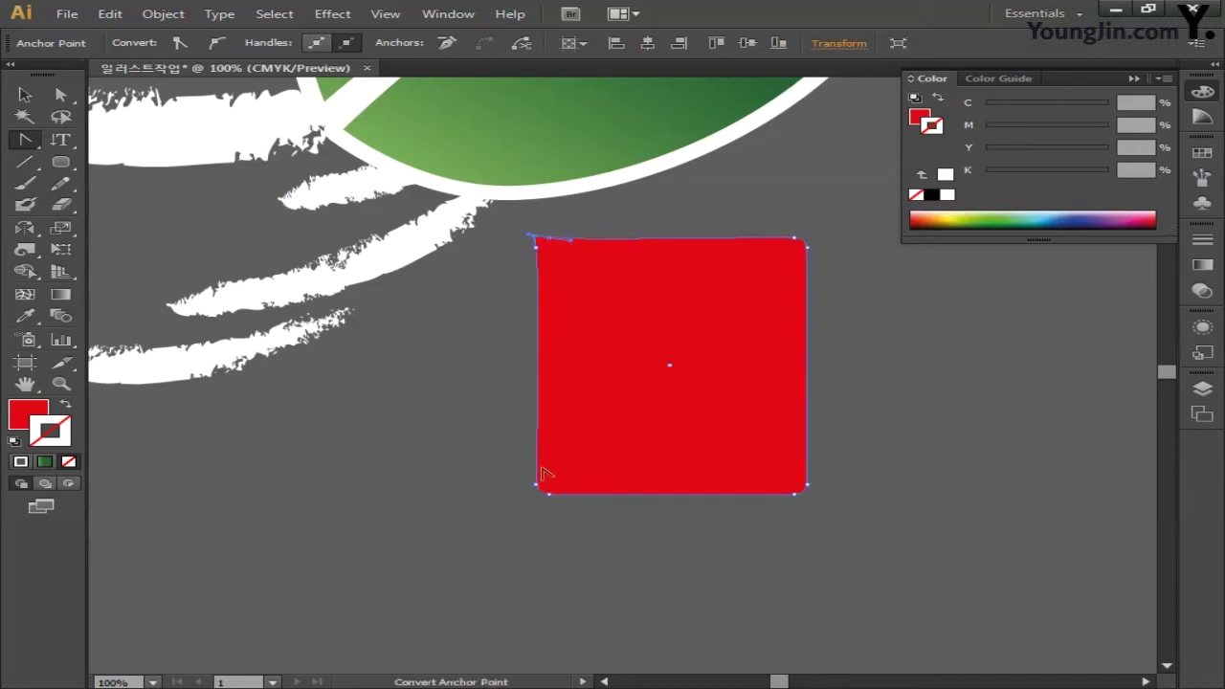
mouse_move(534, 493)
mouse_down()
mouse_move(546, 451)
mouse_move(542, 470)
mouse_move(572, 504)
mouse_move(537, 495)
mouse_up()
mouse_move(807, 492)
mouse_down()
mouse_move(768, 492)
mouse_move(813, 495)
mouse_move(815, 473)
mouse_move(815, 500)
mouse_move(810, 490)
mouse_up()
drag(807, 246, 782, 243)
Adjust the red shape's corner anchors and handles with Direct Selection to bend its sides inward like a hand-cut seal.
click(61, 96)
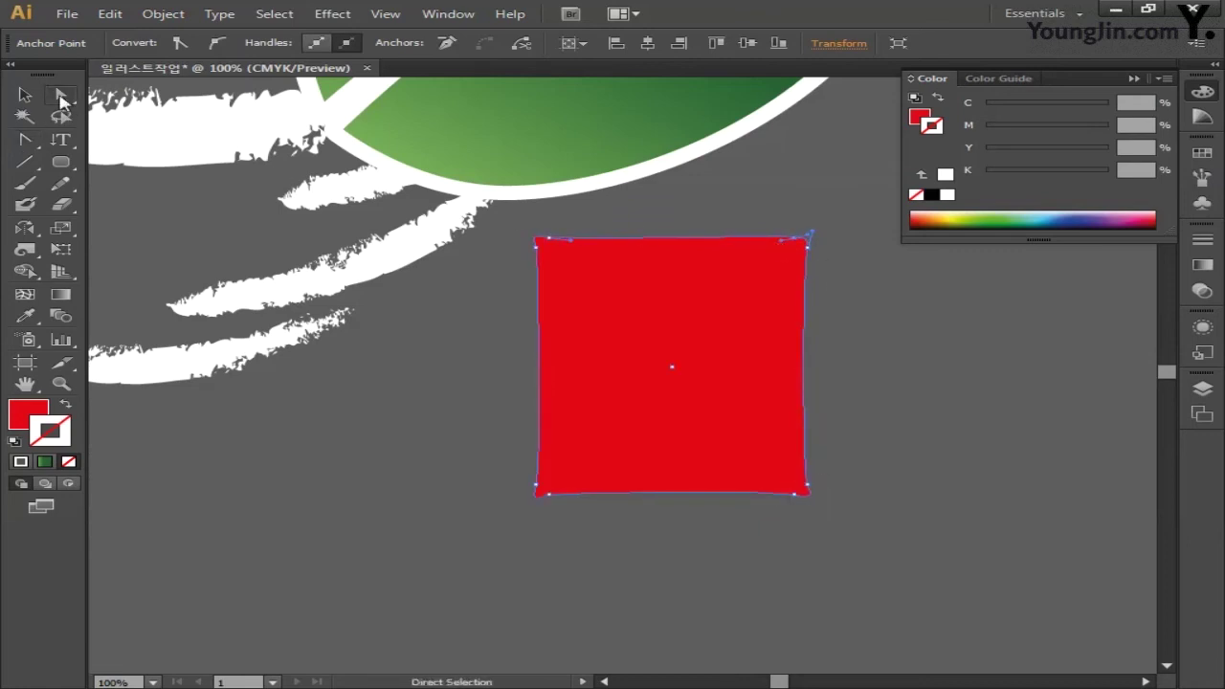
click(546, 240)
click(541, 252)
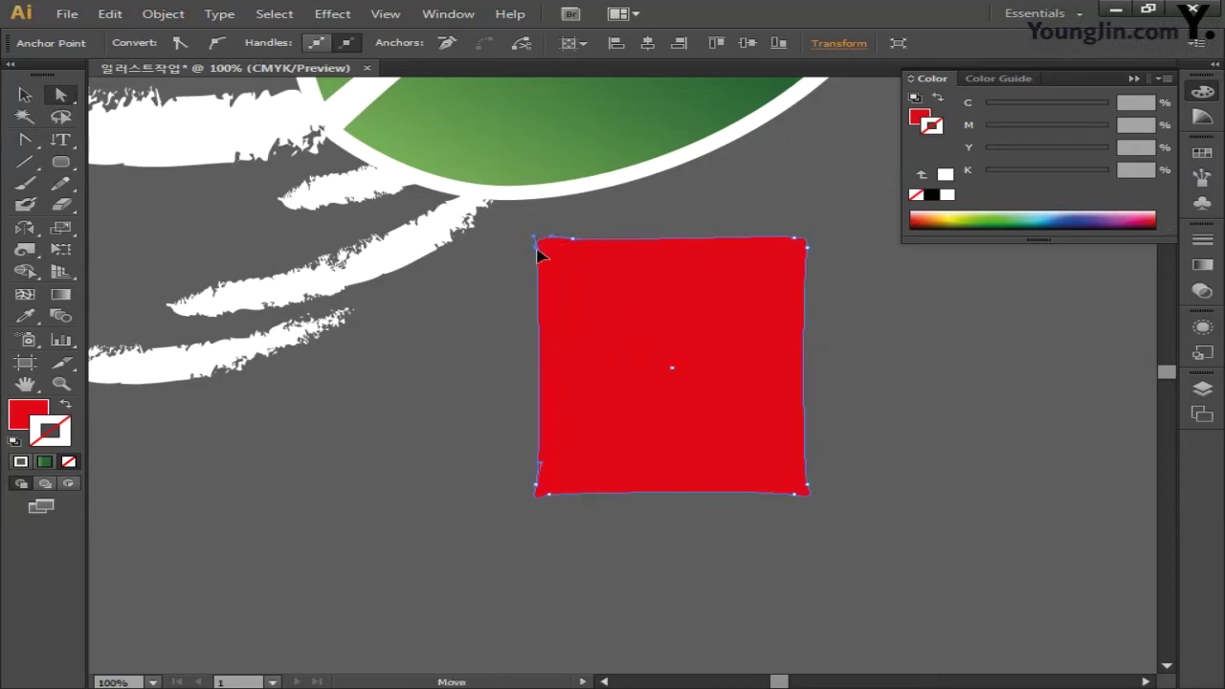
drag(543, 273, 622, 476)
drag(809, 251, 793, 278)
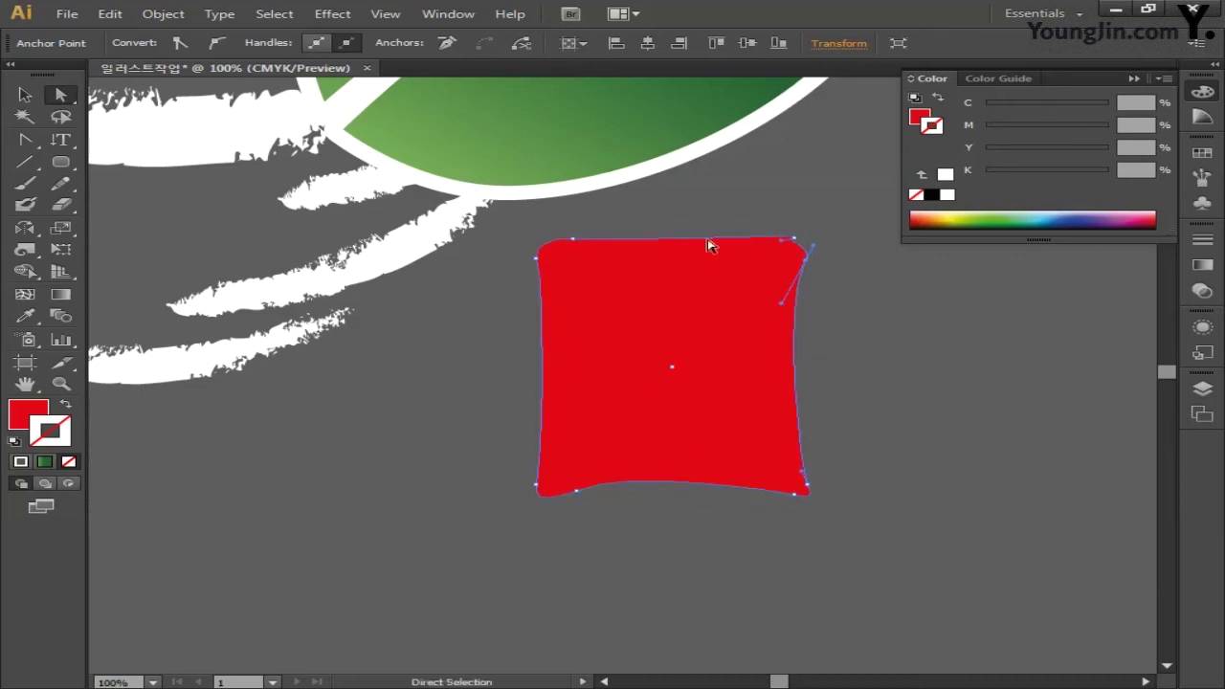
drag(593, 243, 622, 254)
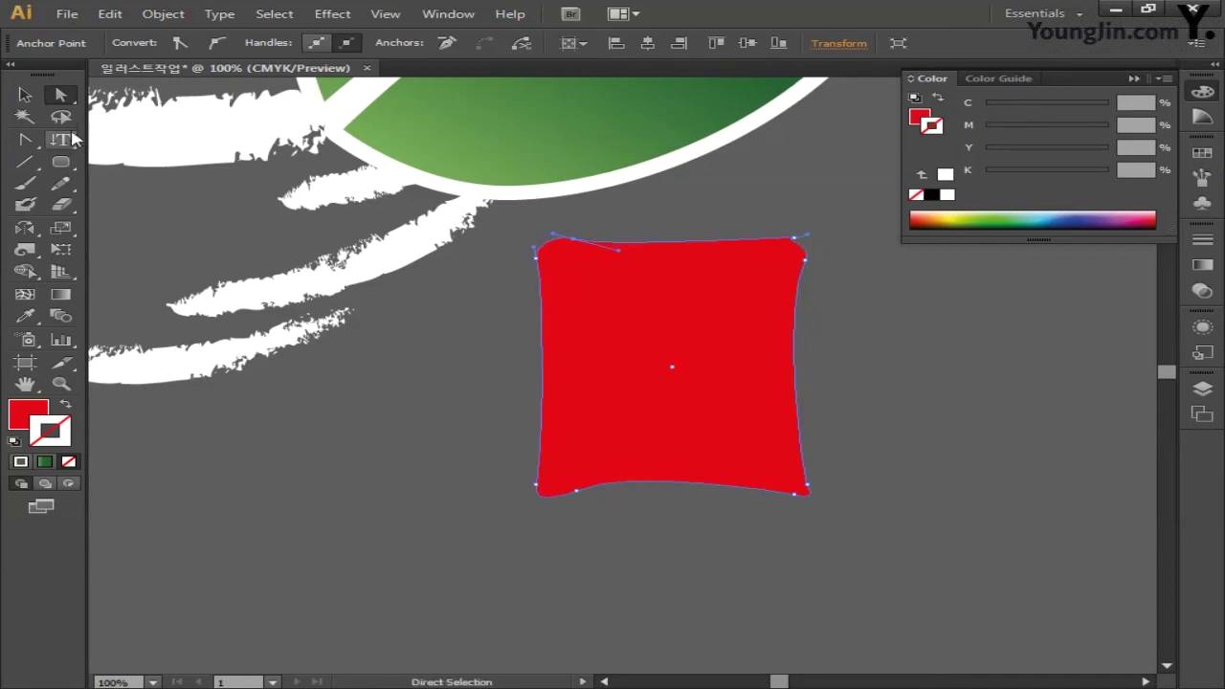
click(25, 94)
click(386, 405)
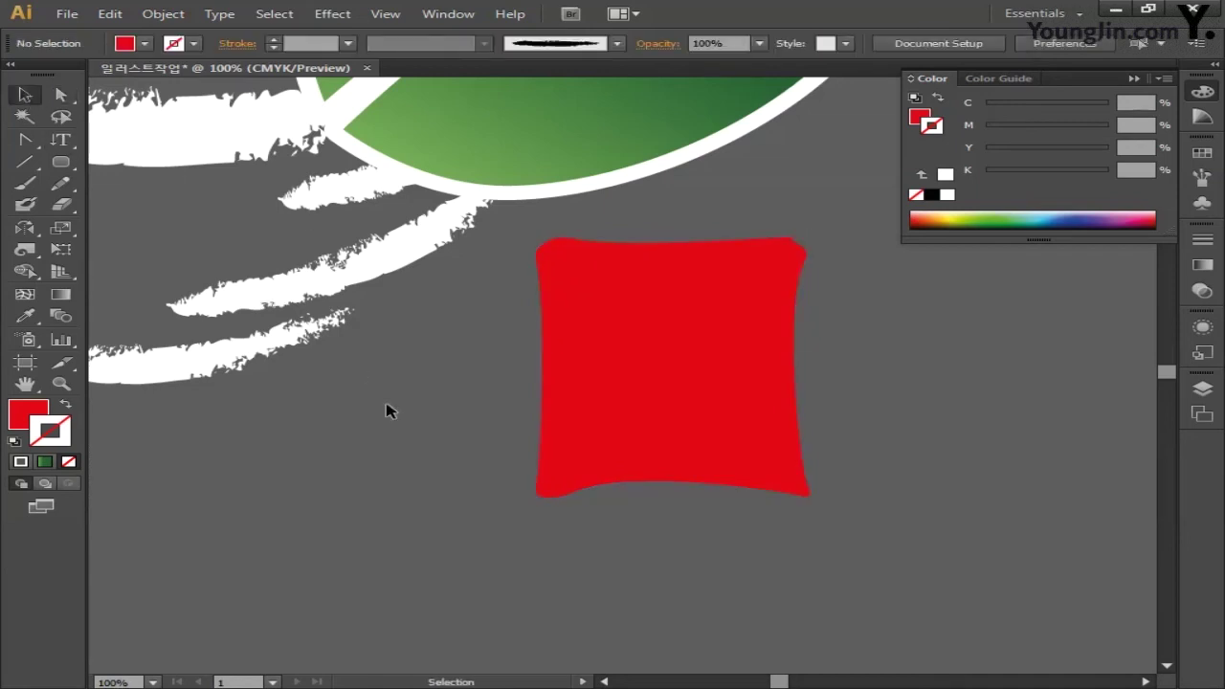
Add the horizontal two-line text "전통 / 문화", enlarge it to the red seal's size and position it over the seal.
drag(61, 140, 134, 143)
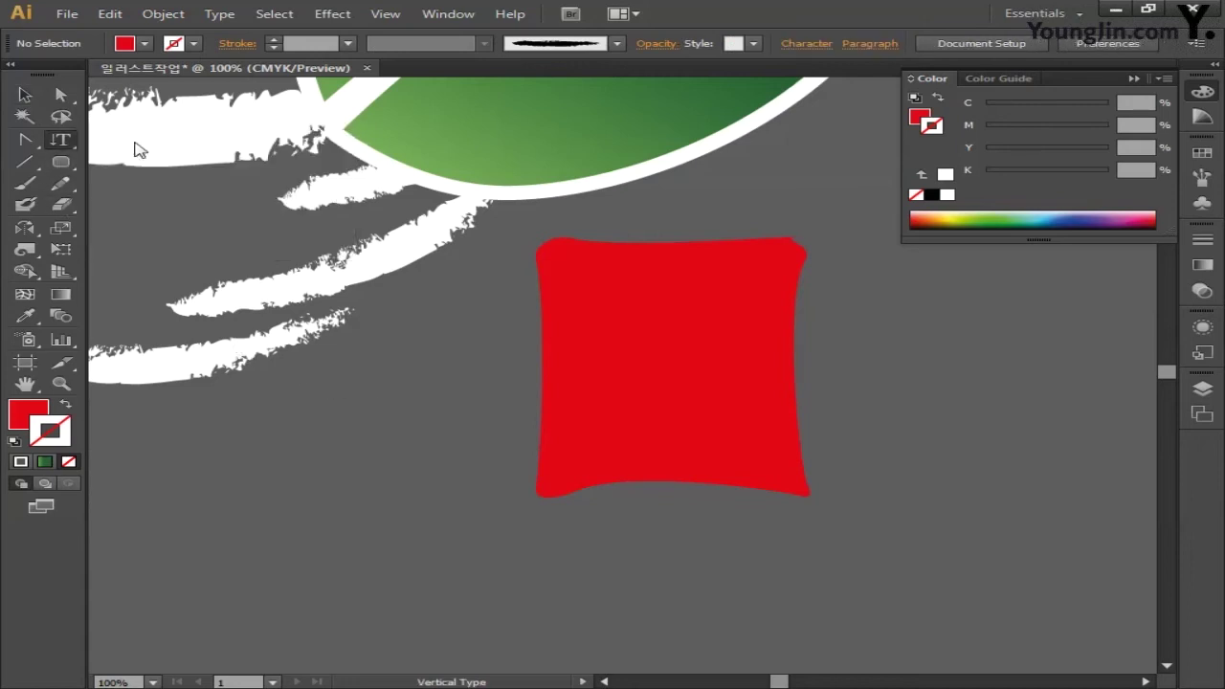
click(432, 316)
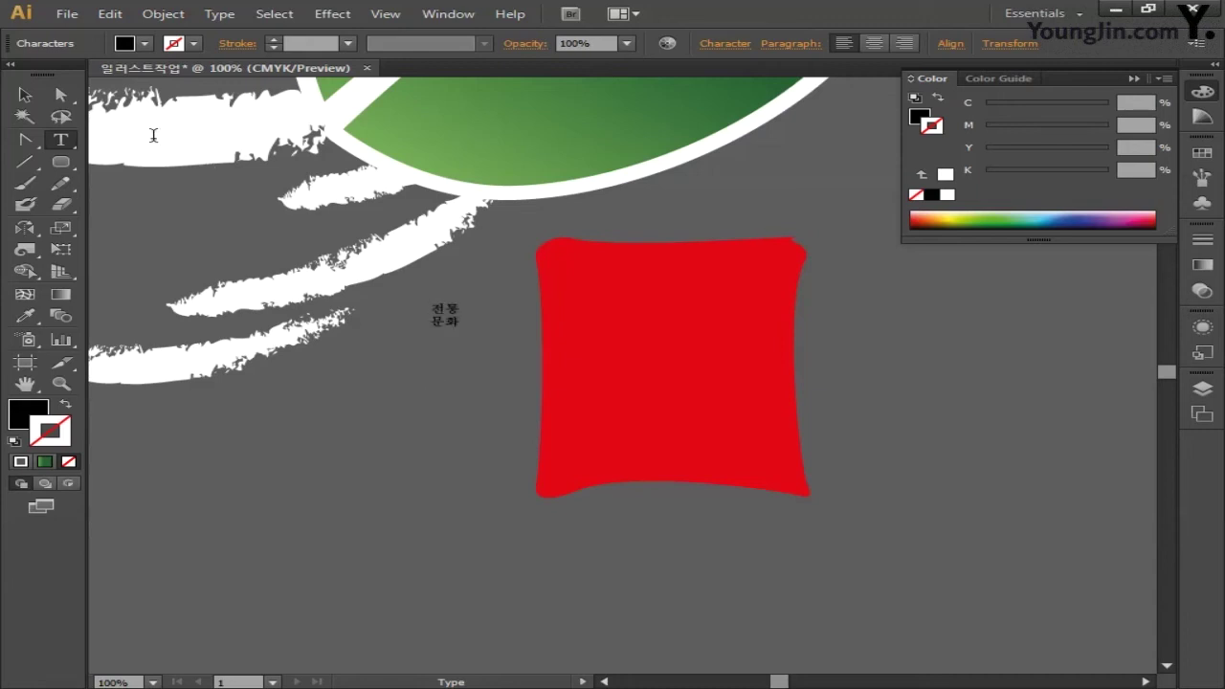
click(25, 95)
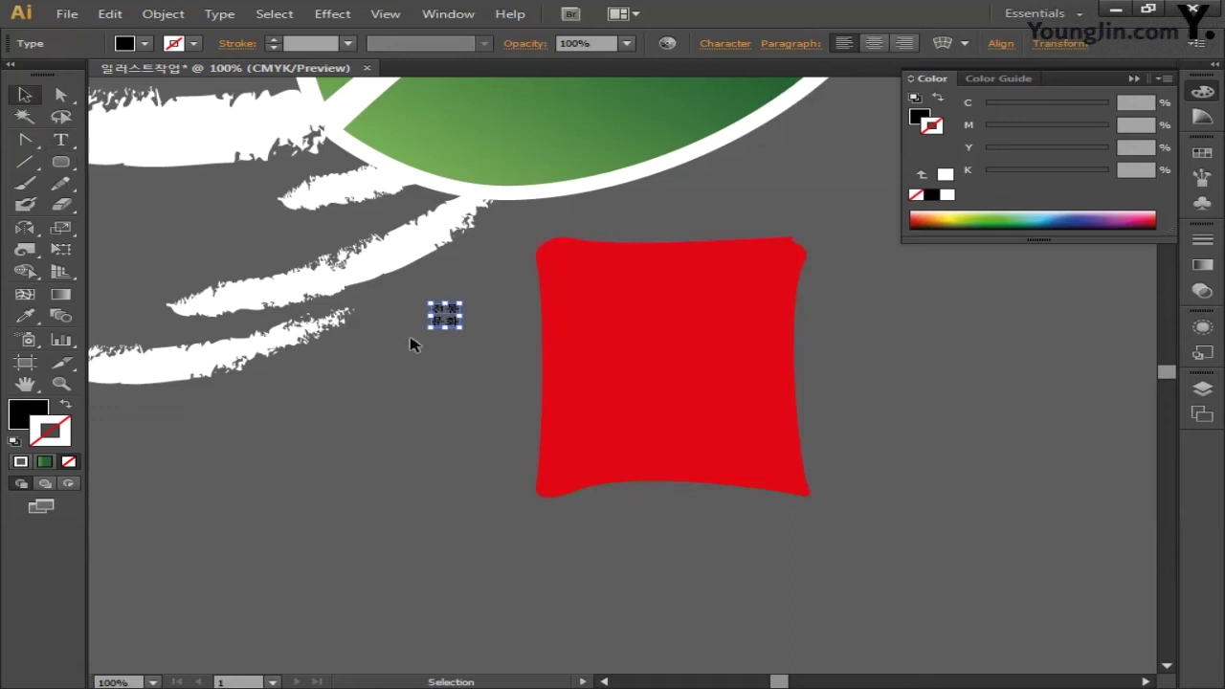
drag(462, 303, 587, 195)
drag(572, 300, 716, 392)
drag(730, 291, 807, 236)
drag(574, 424, 515, 498)
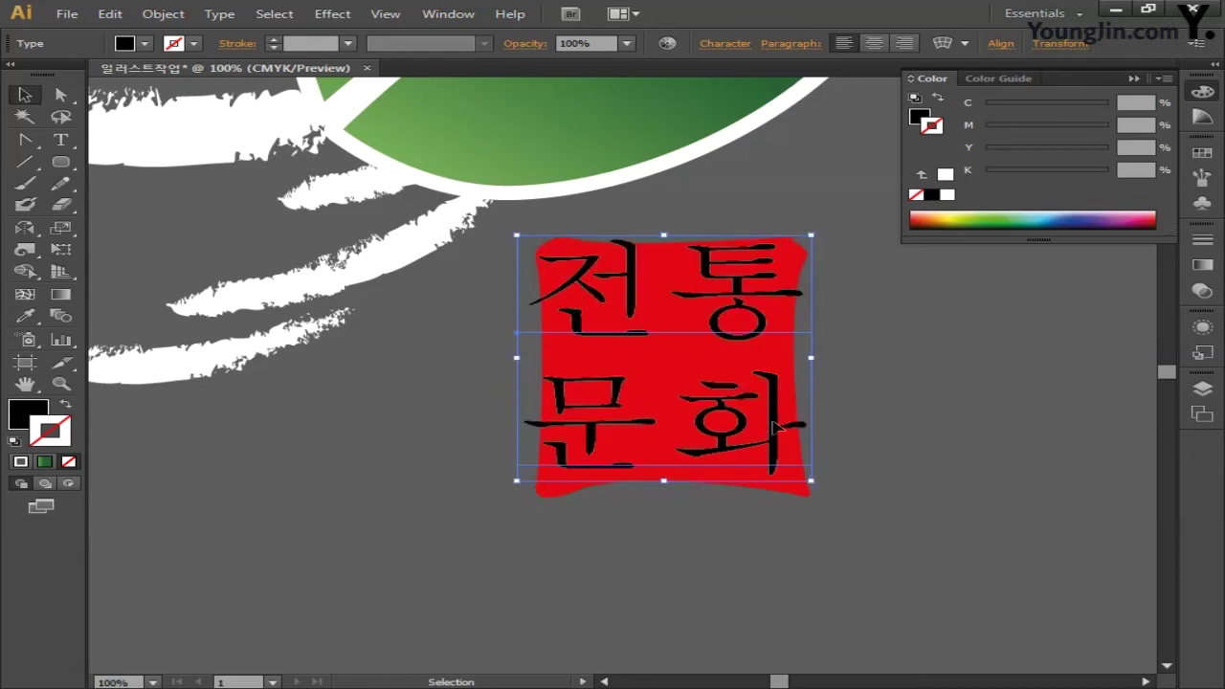
drag(773, 429, 784, 436)
Set the seal text's fill to white (C 0, M 0, Y 0, K 0).
double_click(29, 415)
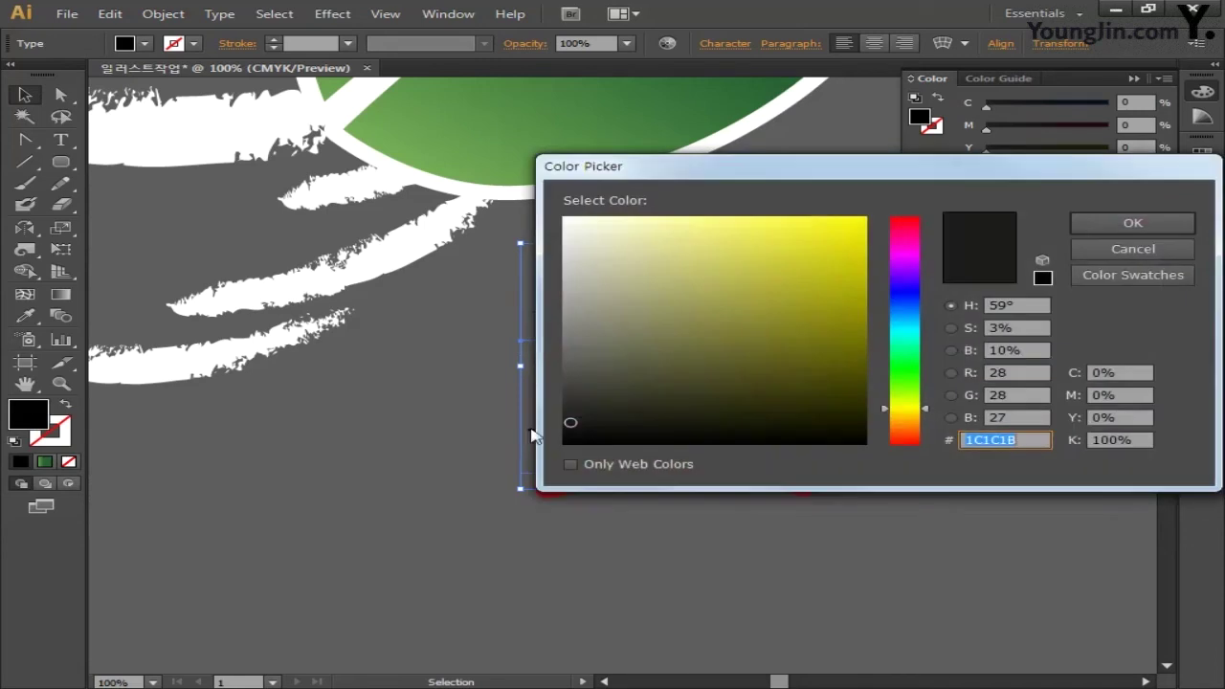
key(Tab)
text(0)
key(Tab)
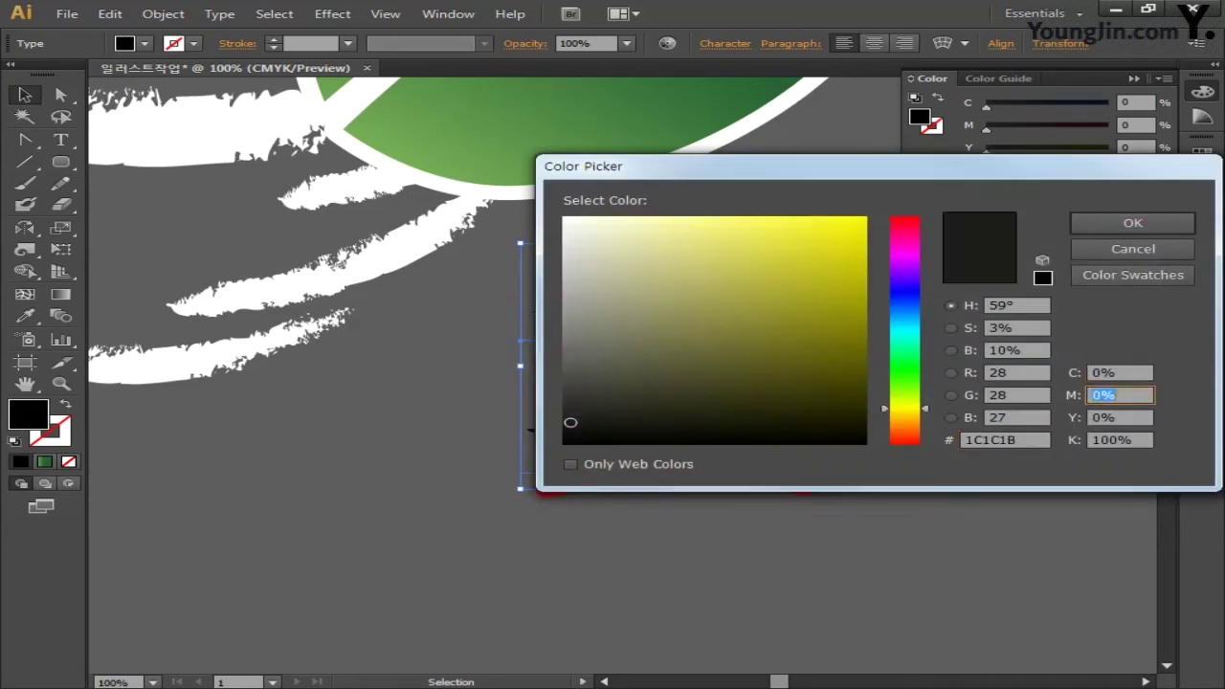
key(Tab)
text(0)
key(Tab)
text(0)
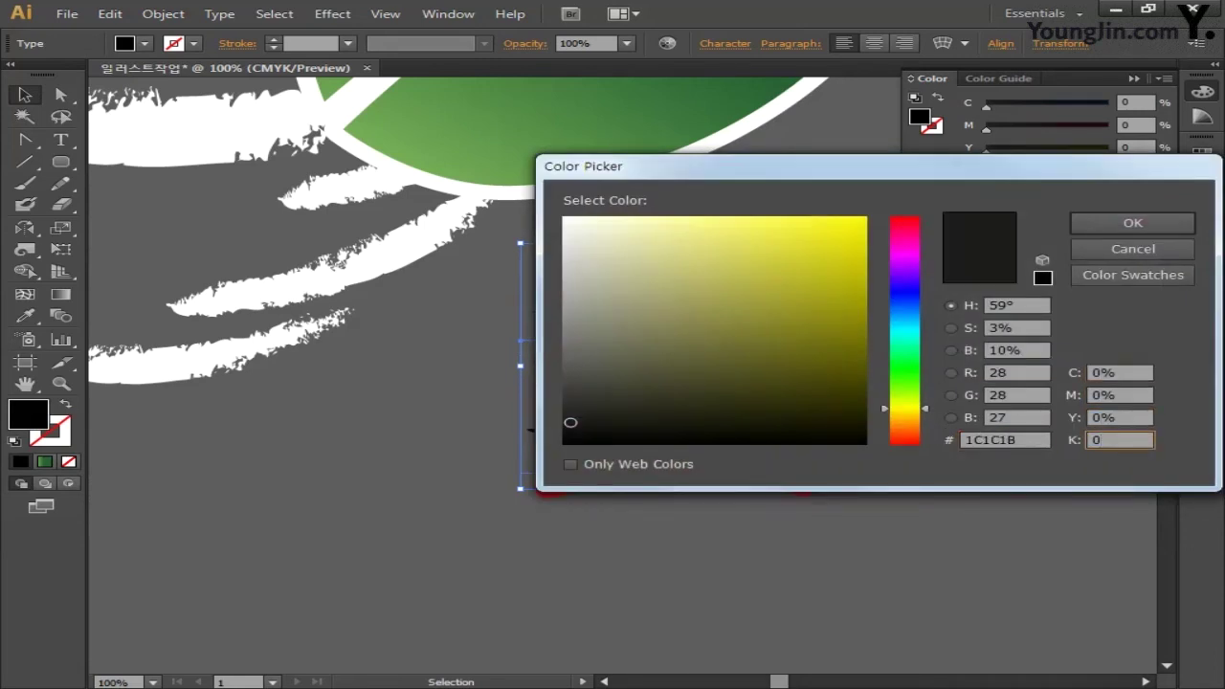
click(1106, 228)
Change the font of both lines of the seal text to 문체부 궁체 정자체.
key(t)
drag(563, 296, 842, 454)
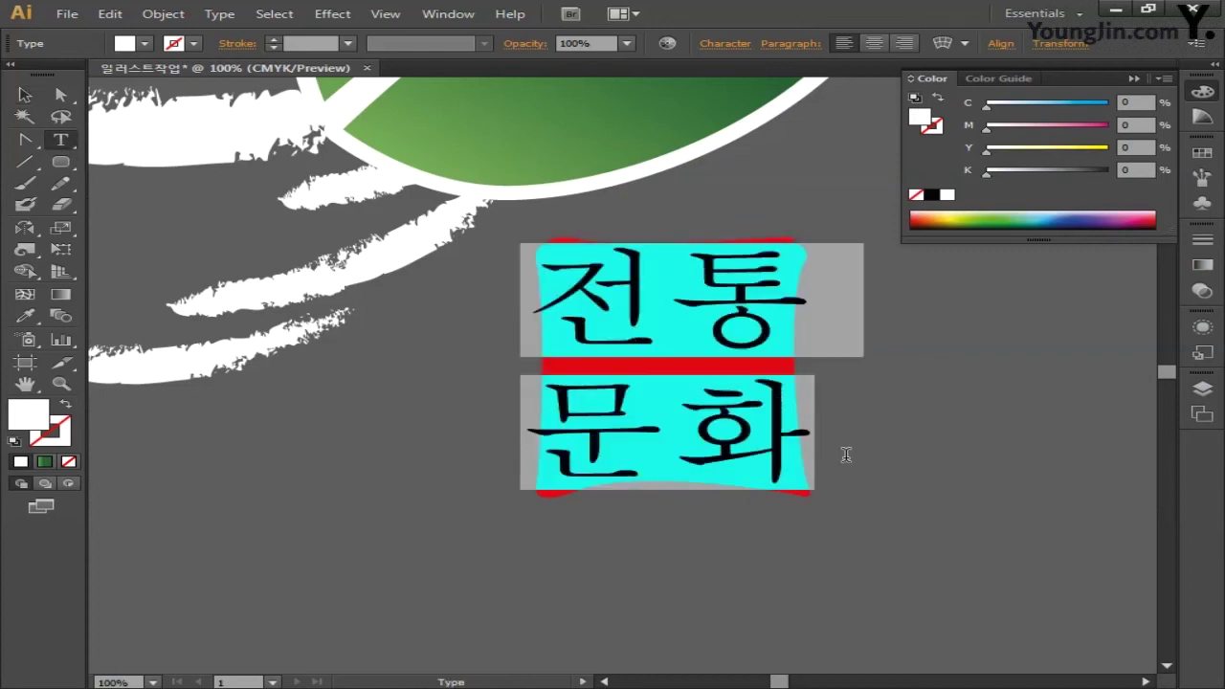
click(725, 44)
click(733, 75)
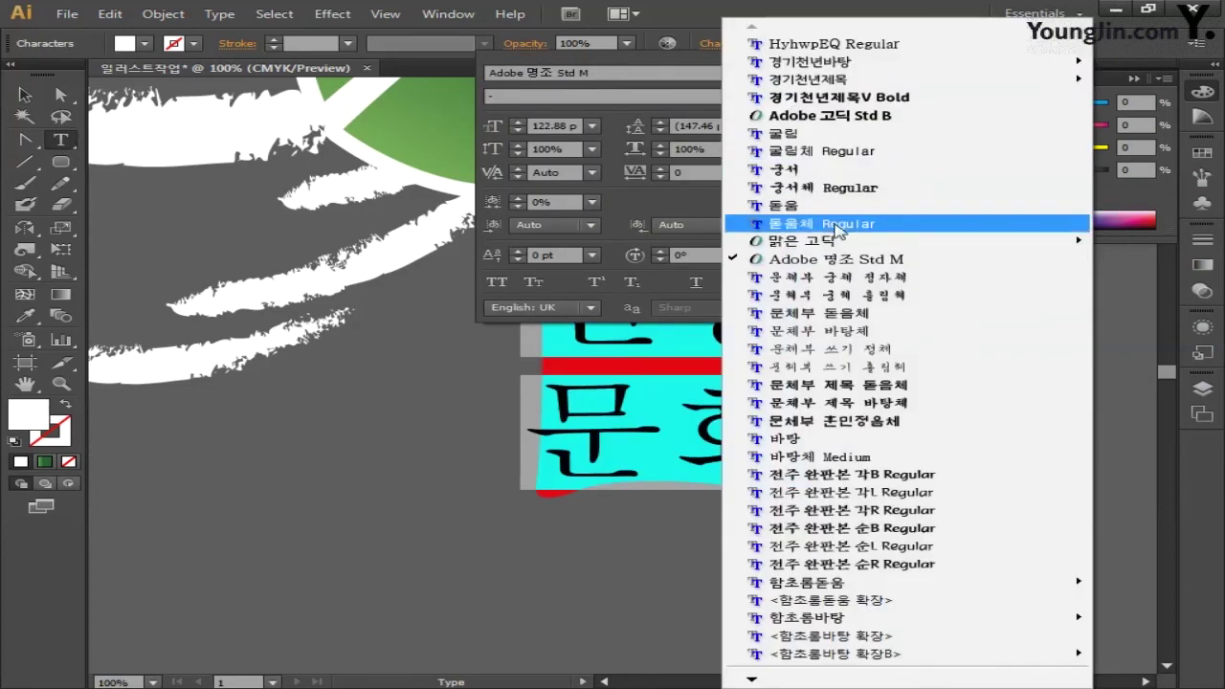
click(854, 295)
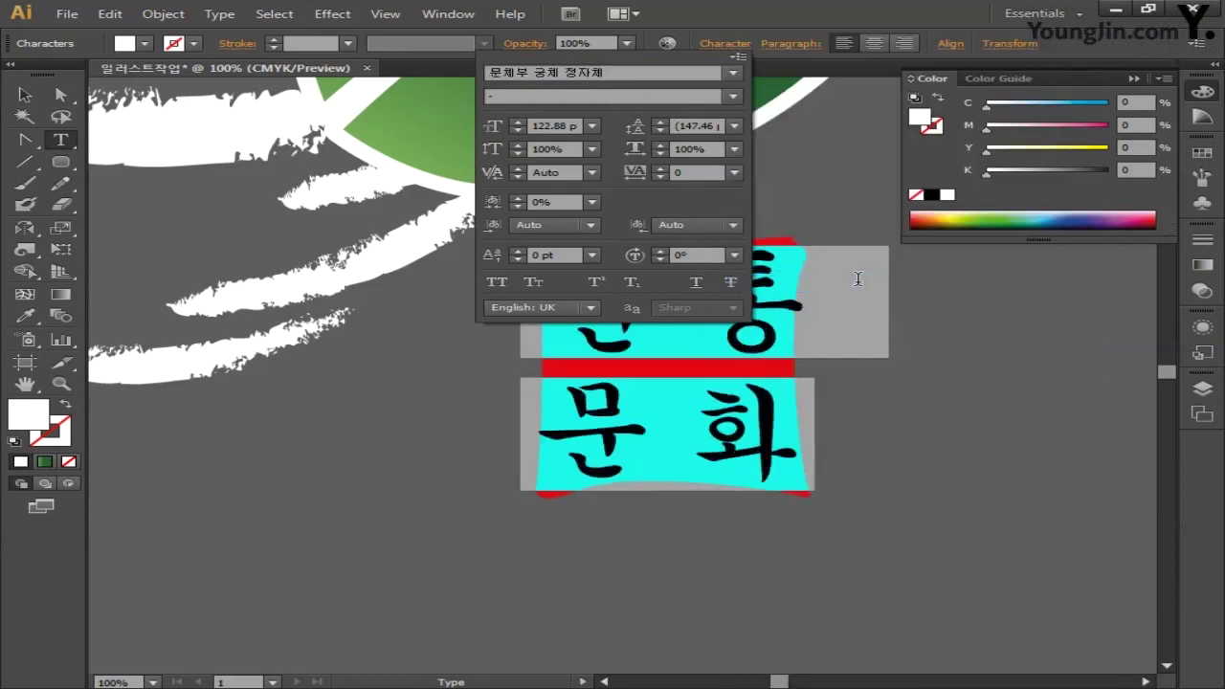
Enlarge the seal text slightly so its strokes reach just past the red shape's edges, and leave the text selected.
click(24, 95)
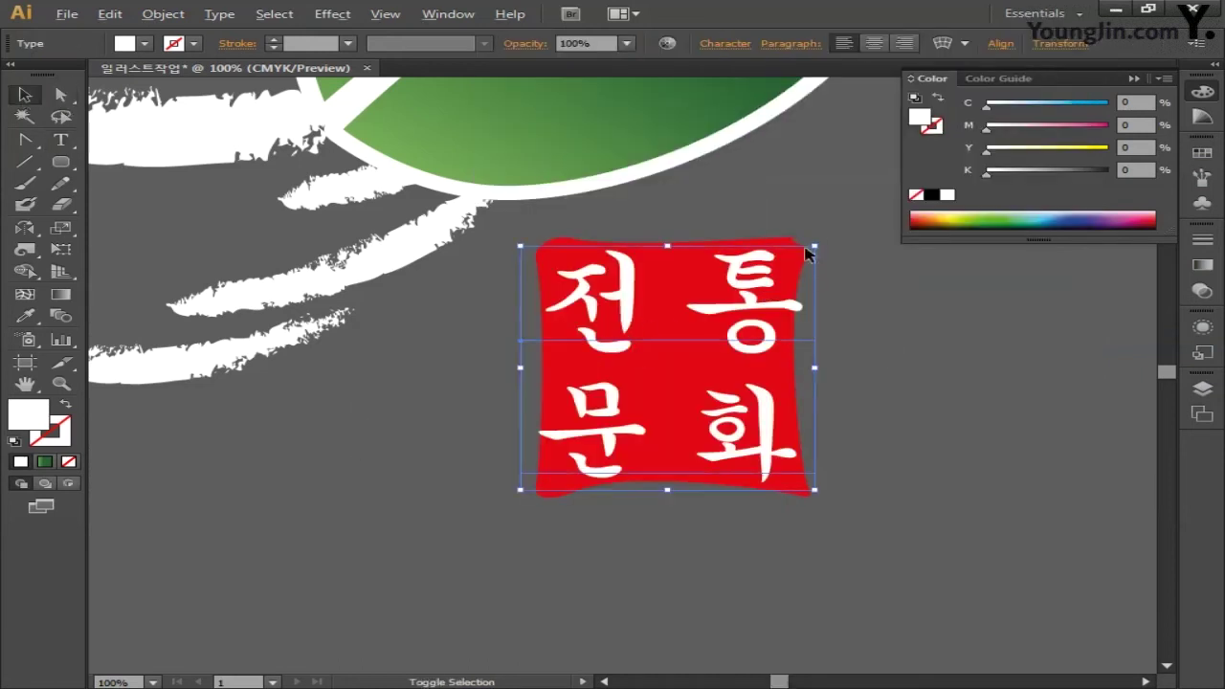
drag(814, 245, 837, 227)
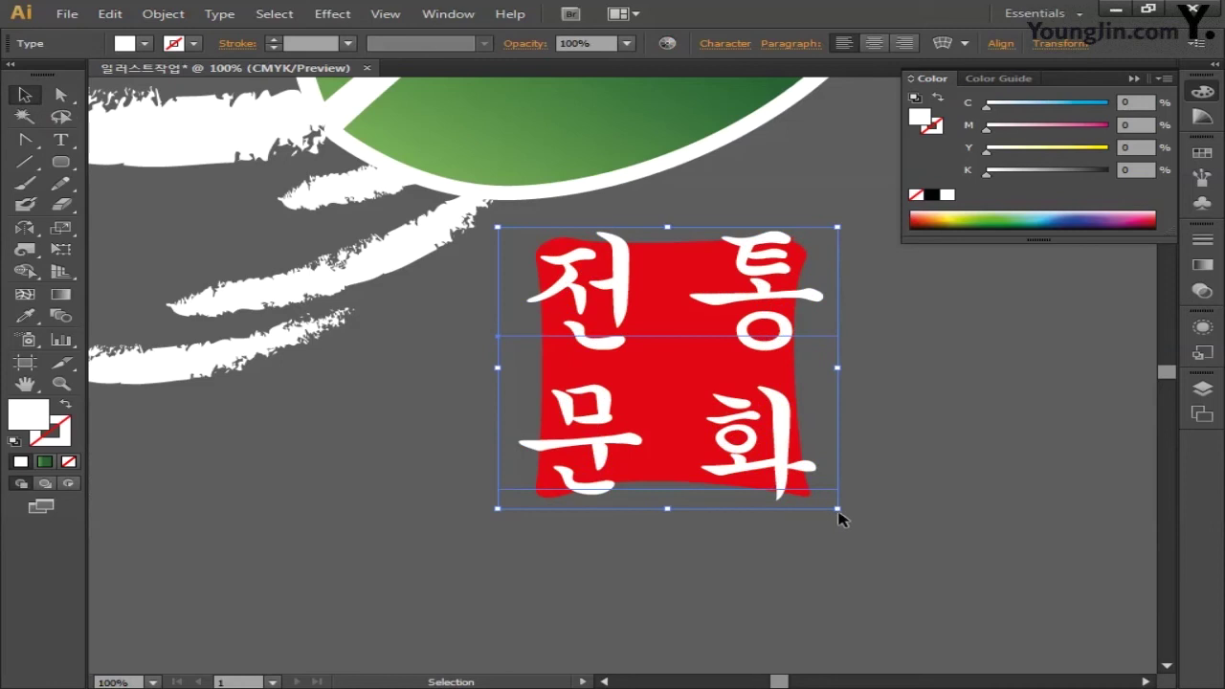
drag(837, 509, 835, 507)
click(427, 484)
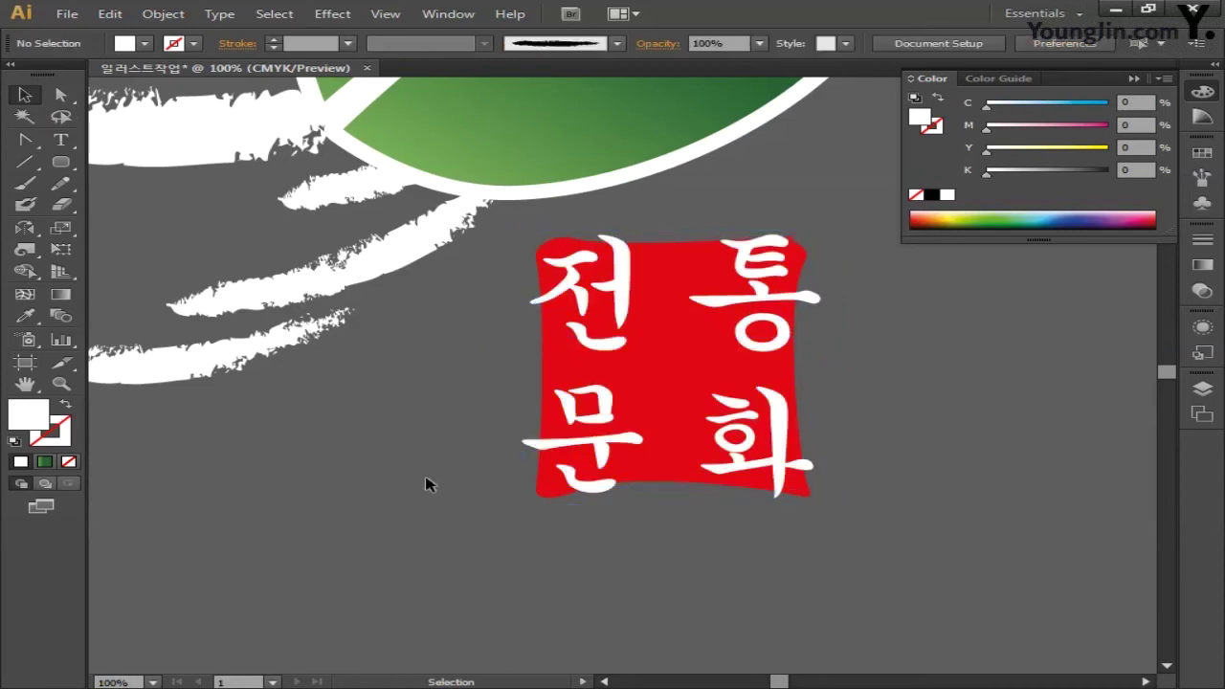
click(553, 300)
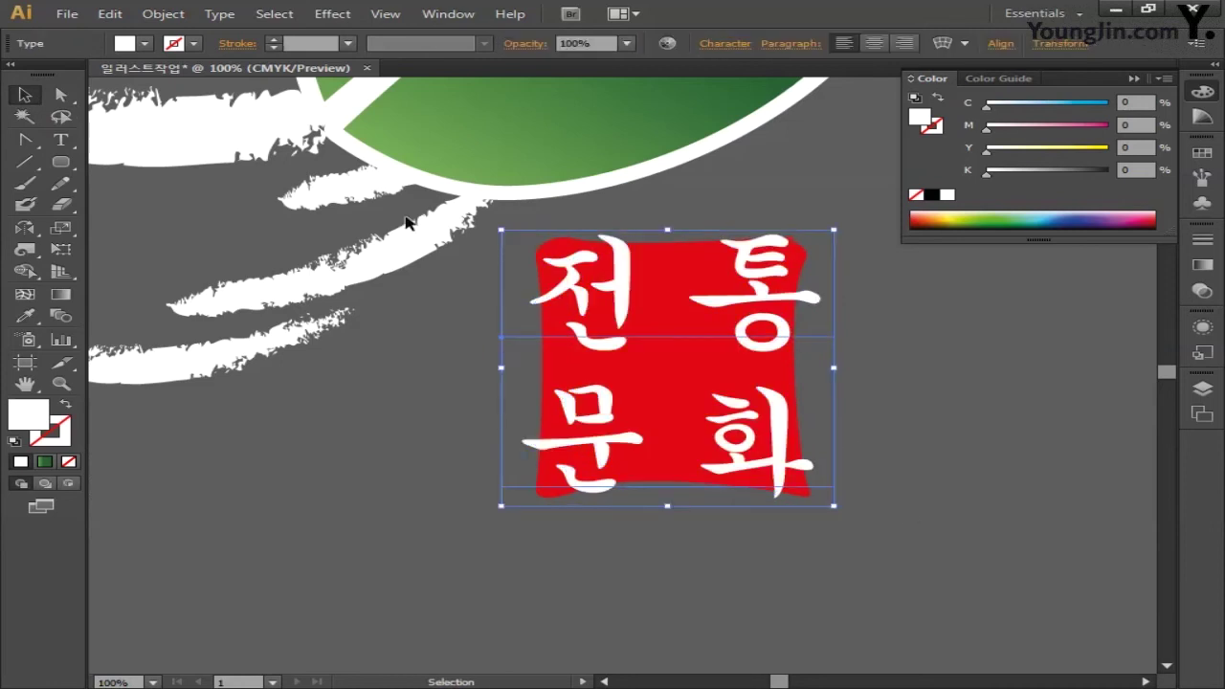
Convert the seal text to outlines and divide it together with the red seal shape using the Pathfinder Divide operation.
click(219, 13)
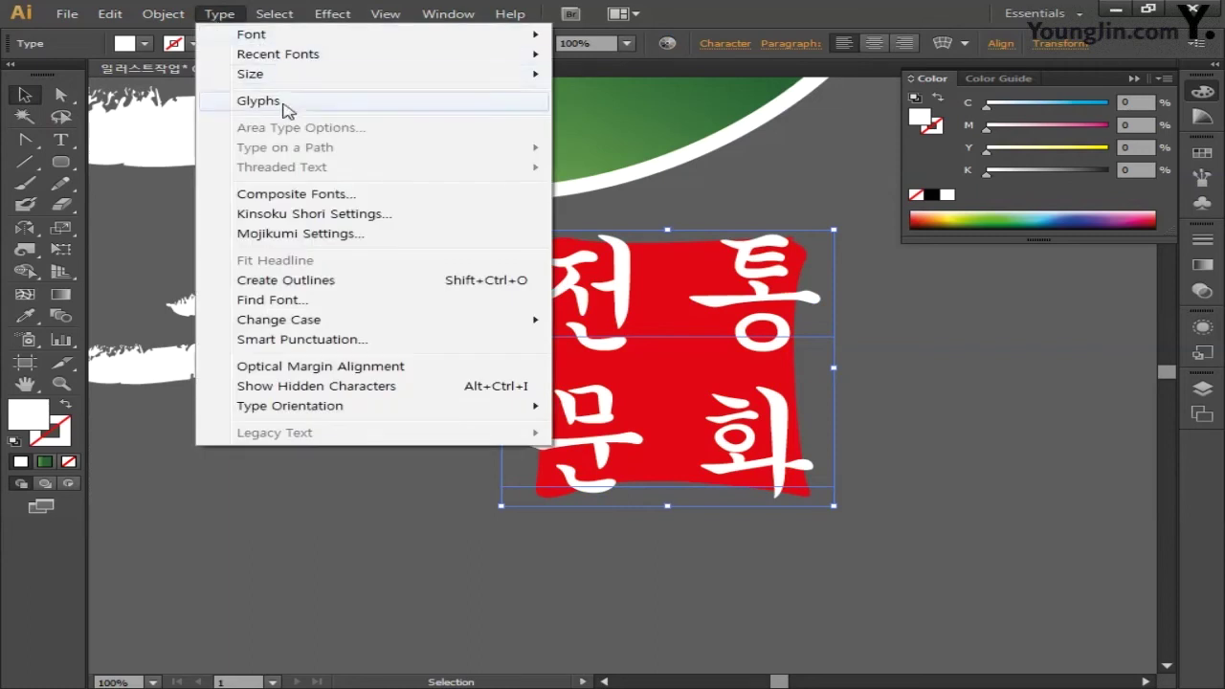
click(287, 279)
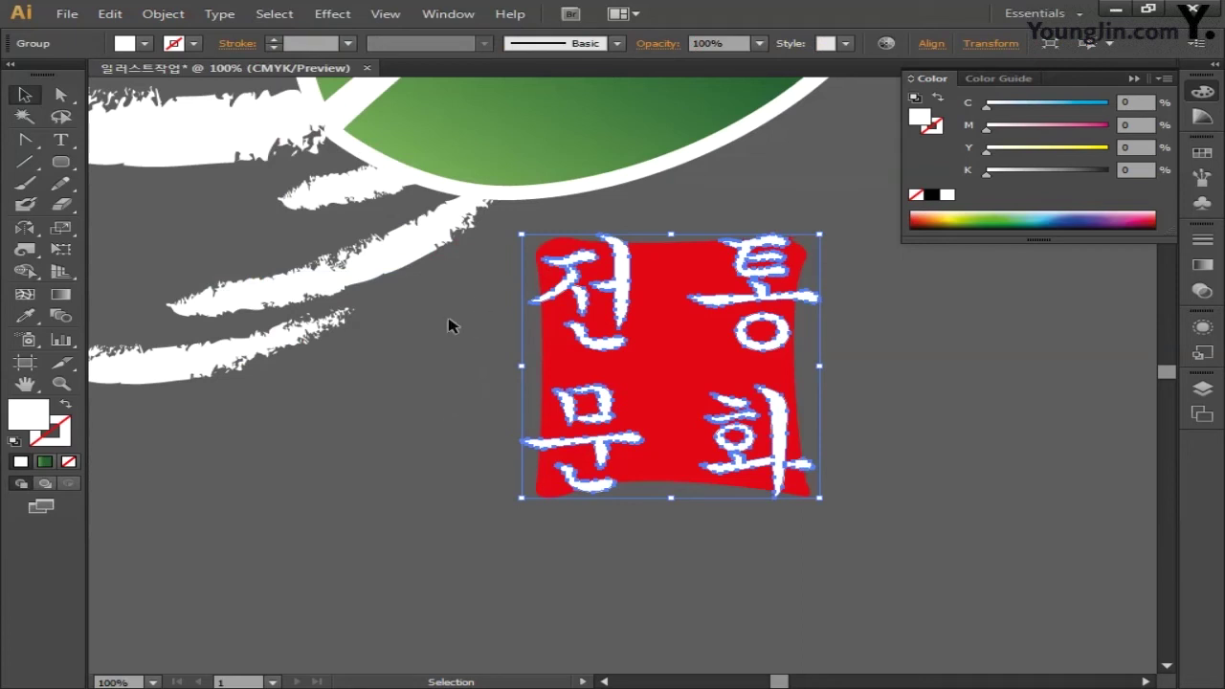
drag(444, 325, 852, 583)
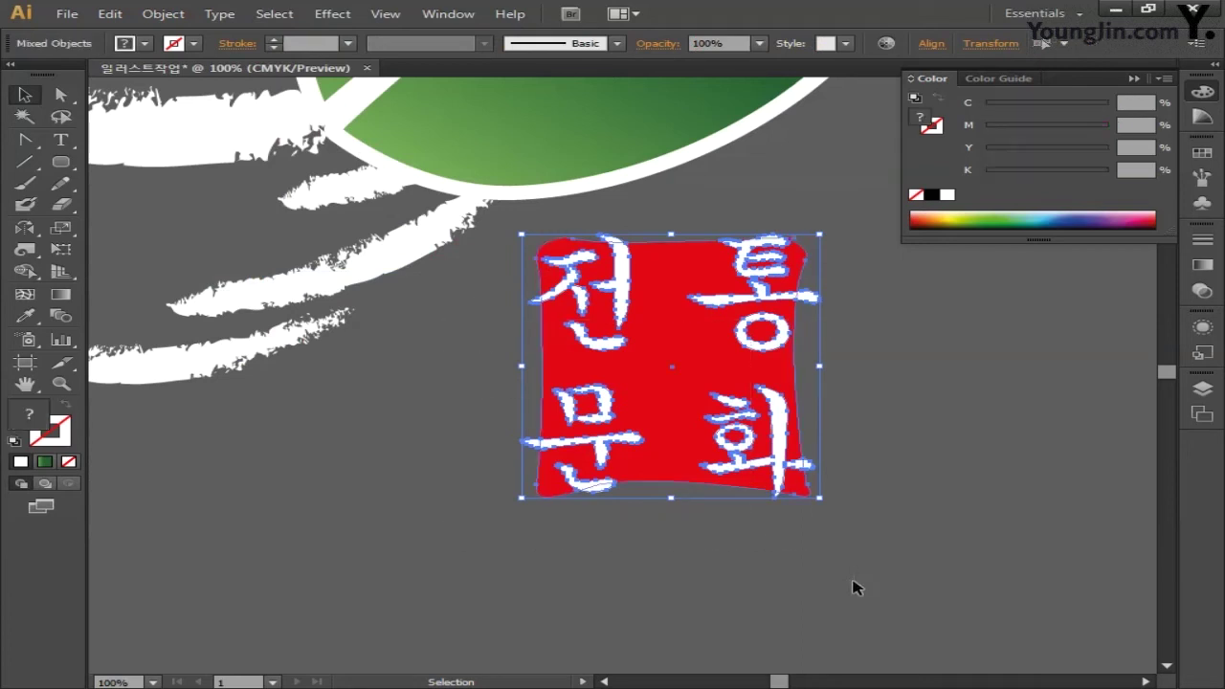
click(447, 14)
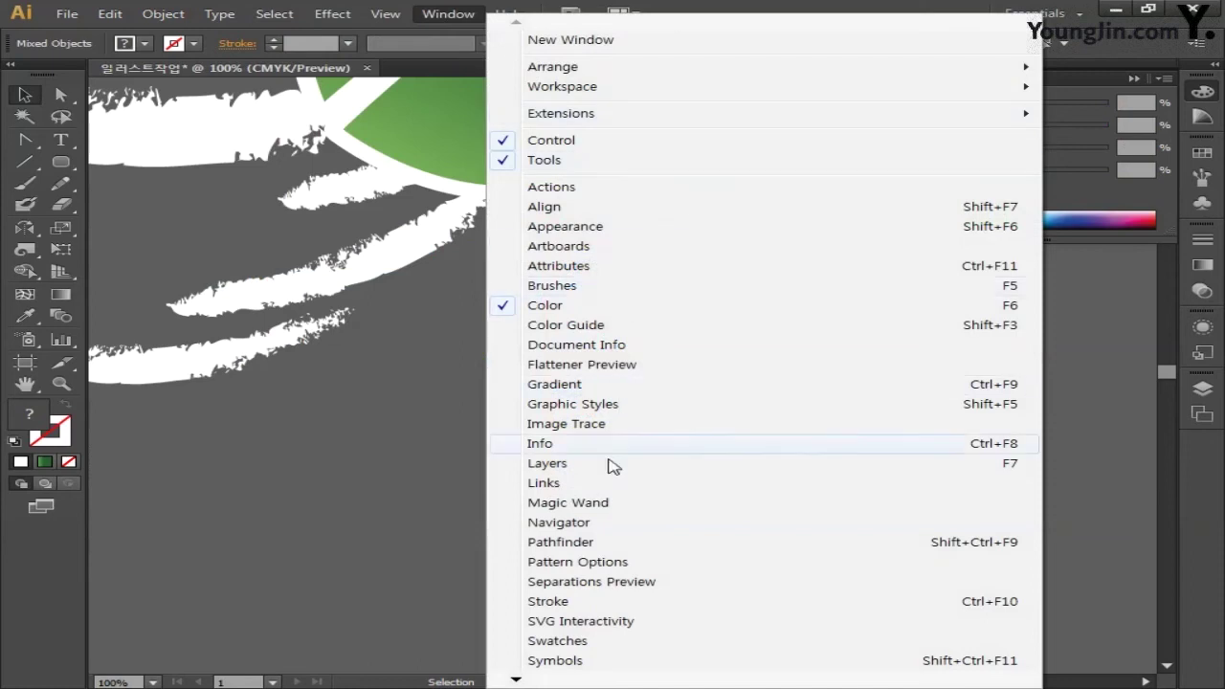
click(561, 542)
click(1202, 92)
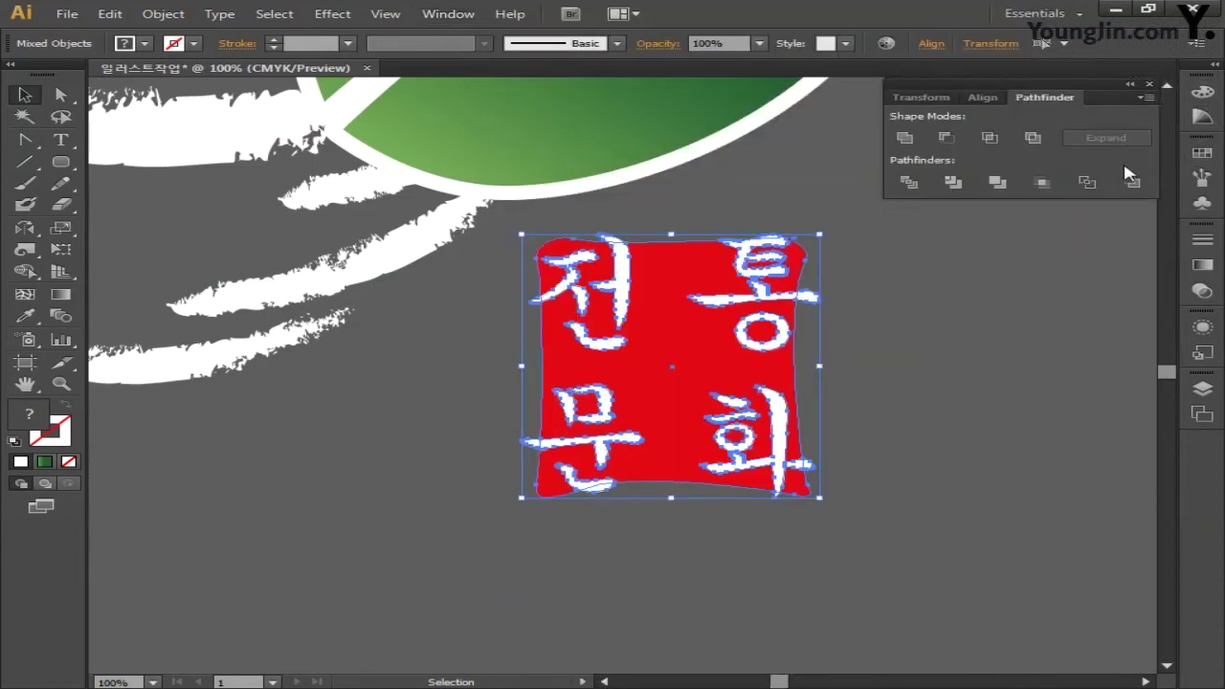
click(909, 183)
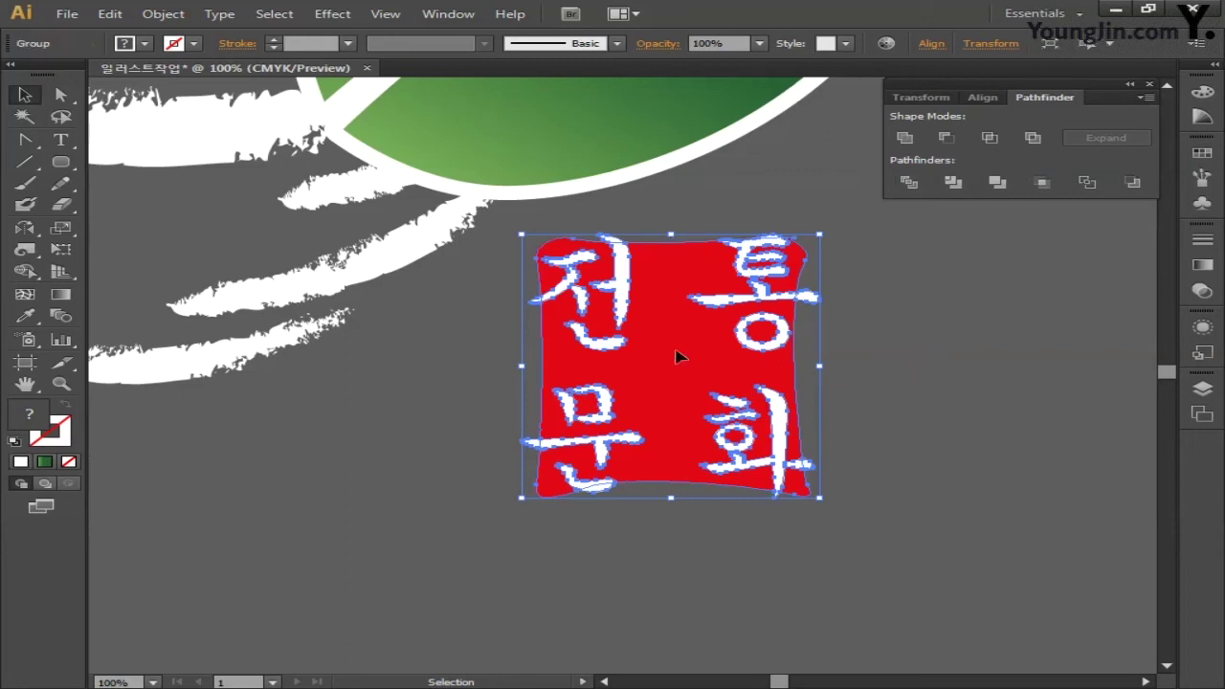
Delete the white letter pieces of 전통문화 that stick out beyond the red seal's edges, and close the Pathfinder options.
click(62, 95)
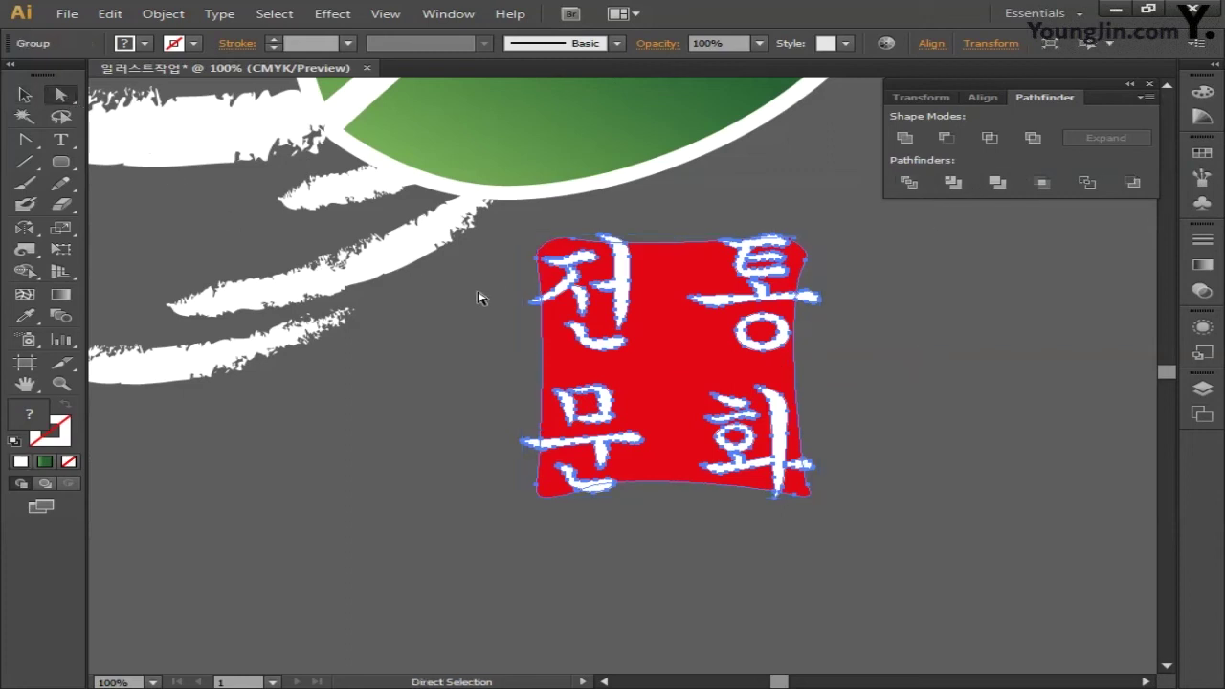
drag(502, 281, 533, 320)
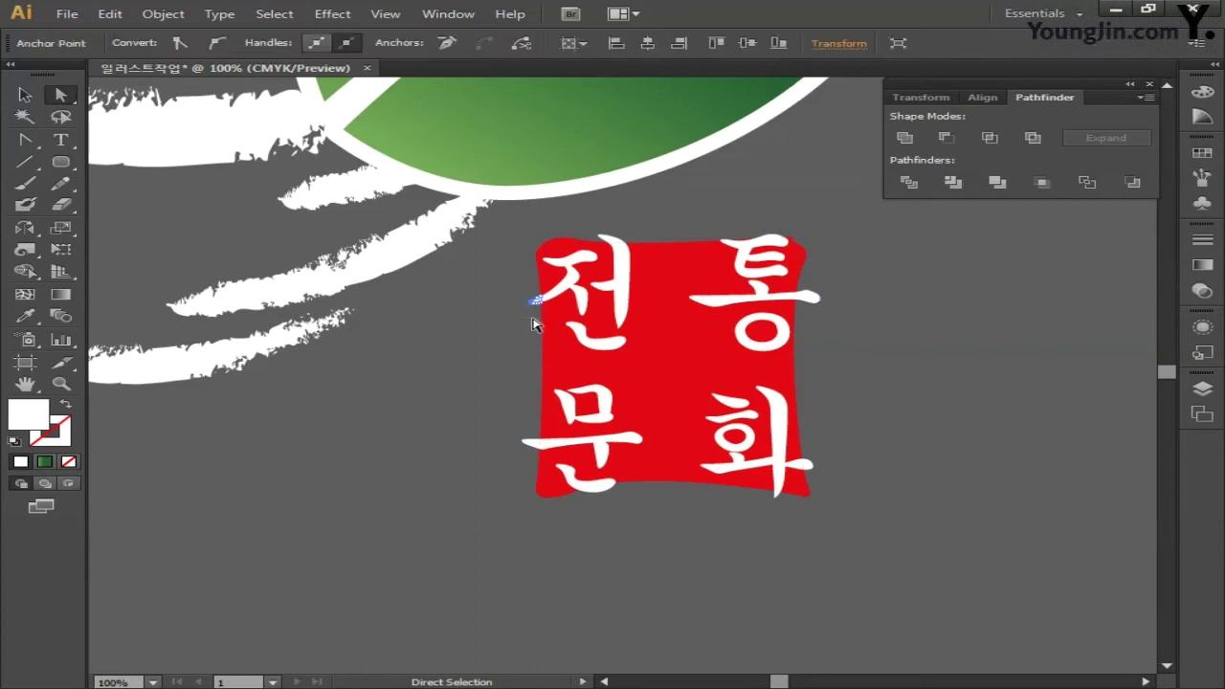
click(533, 324)
drag(514, 432, 542, 474)
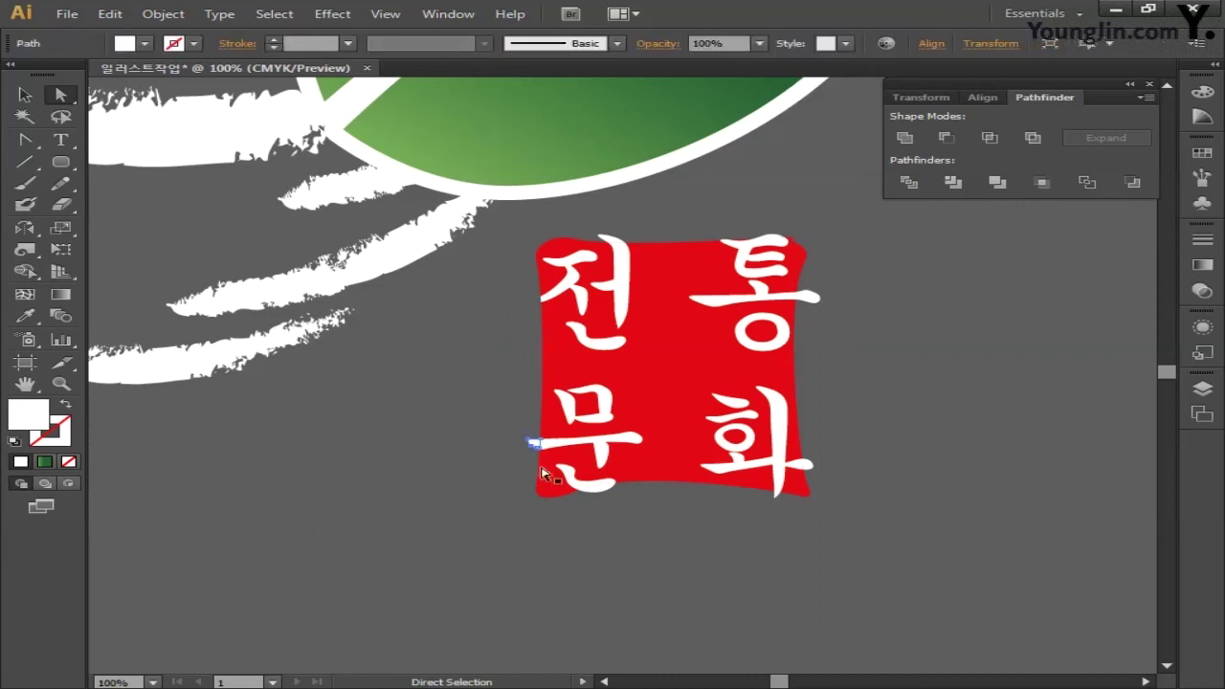
click(575, 500)
click(603, 494)
click(645, 508)
click(809, 466)
click(831, 474)
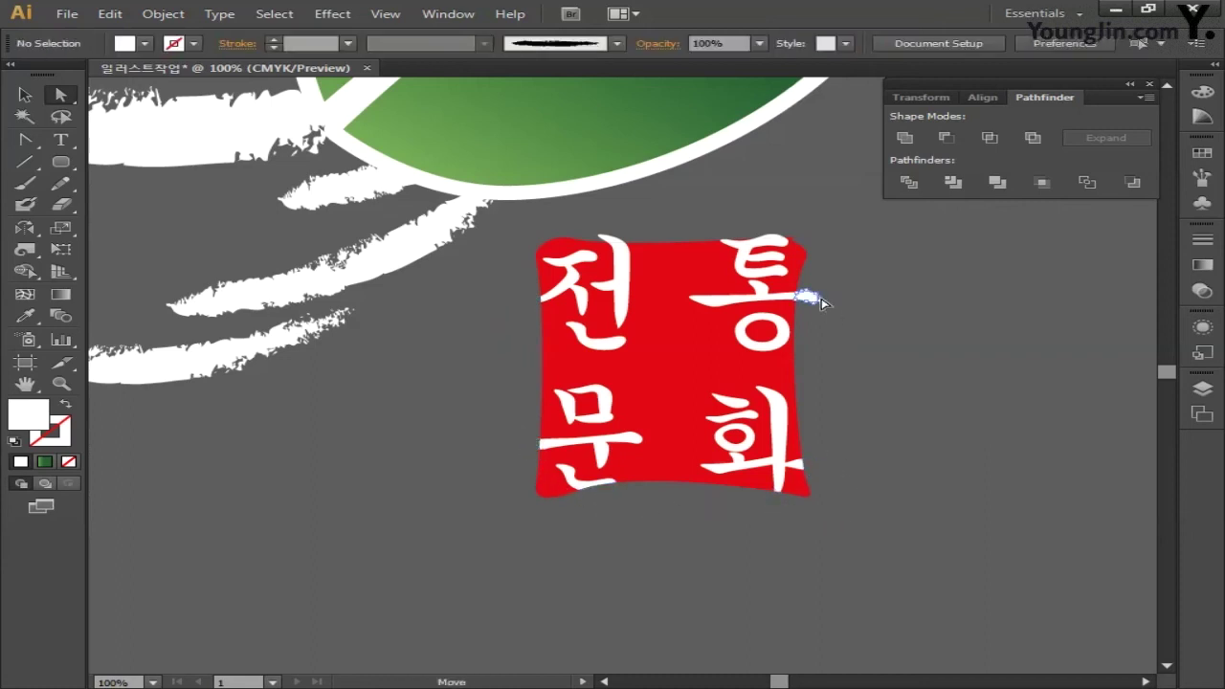
drag(820, 301, 856, 251)
click(856, 252)
click(1150, 91)
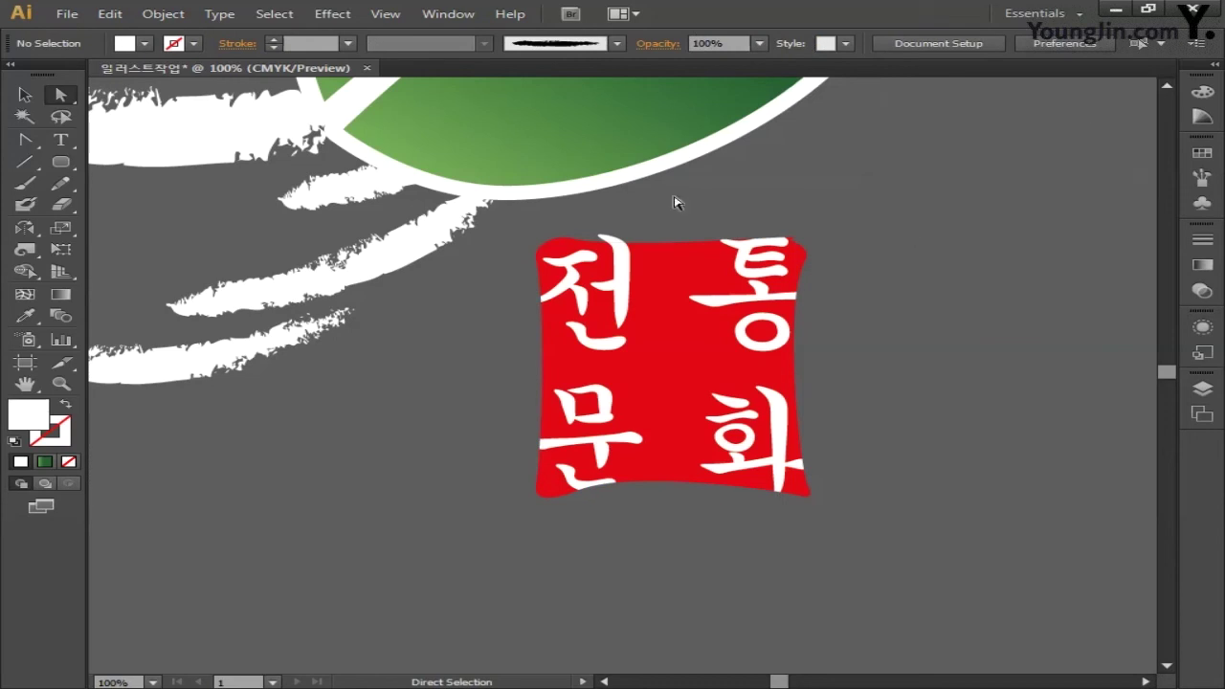
Group the brushed arcs, both green leaves and the red seal into one object, and deselect it.
key(v)
drag(386, 403, 577, 549)
key(ctrl+minus)
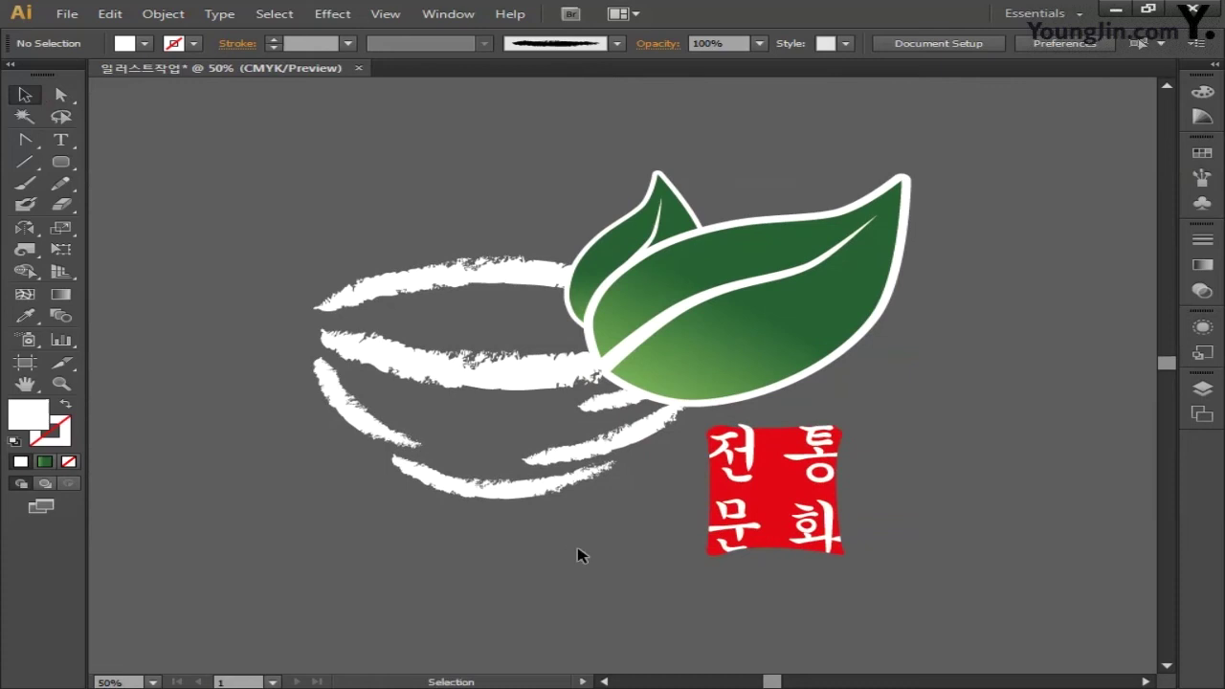
drag(232, 155, 979, 596)
key(ctrl+g)
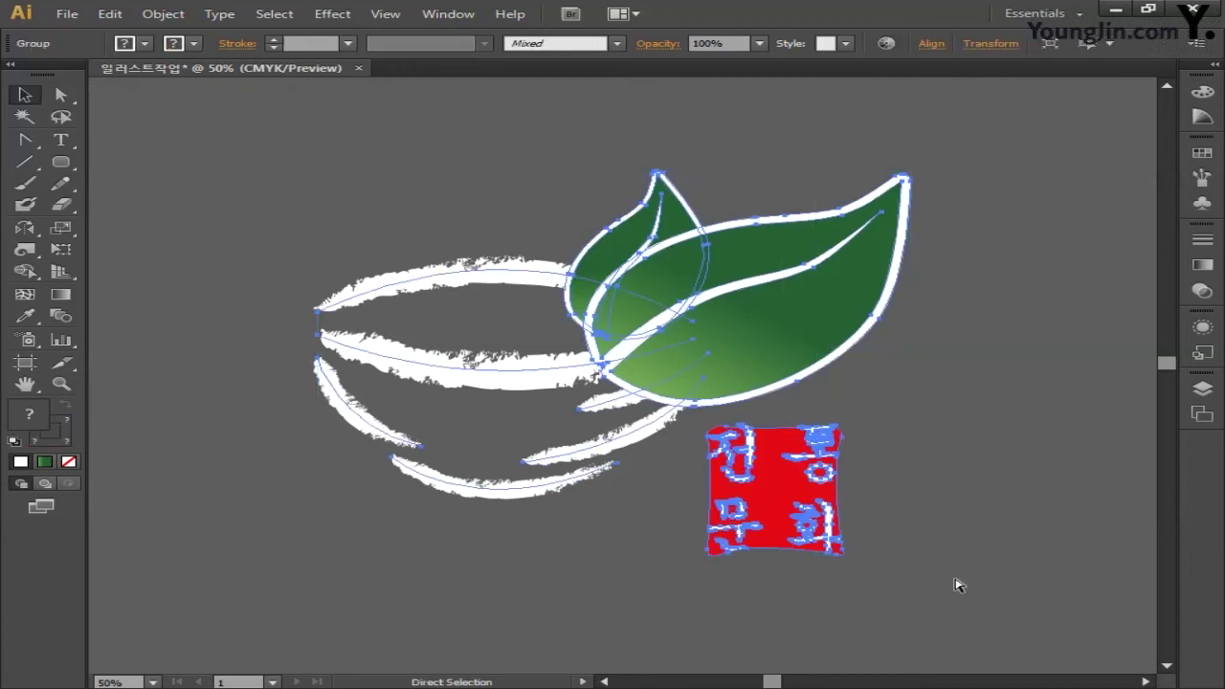
click(552, 586)
Draw a horizontal white ellipse without a stroke in an empty area away from the grouped artwork.
scroll(566, 331, left, 10)
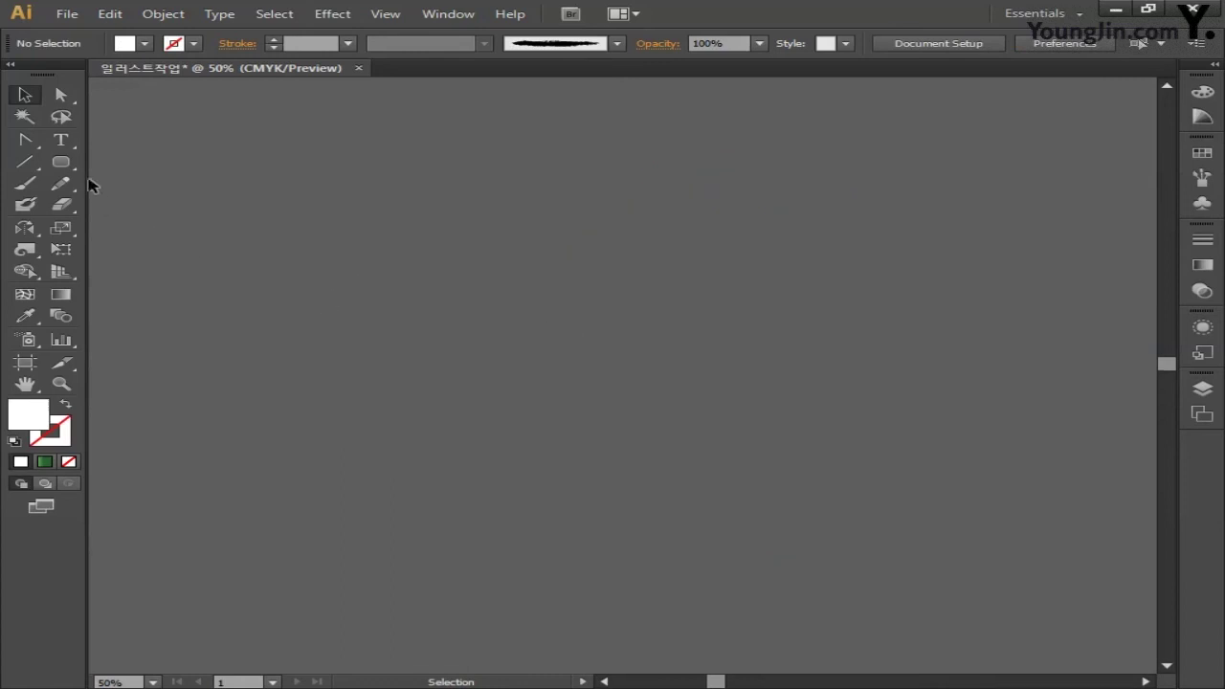
click(60, 162)
click(172, 204)
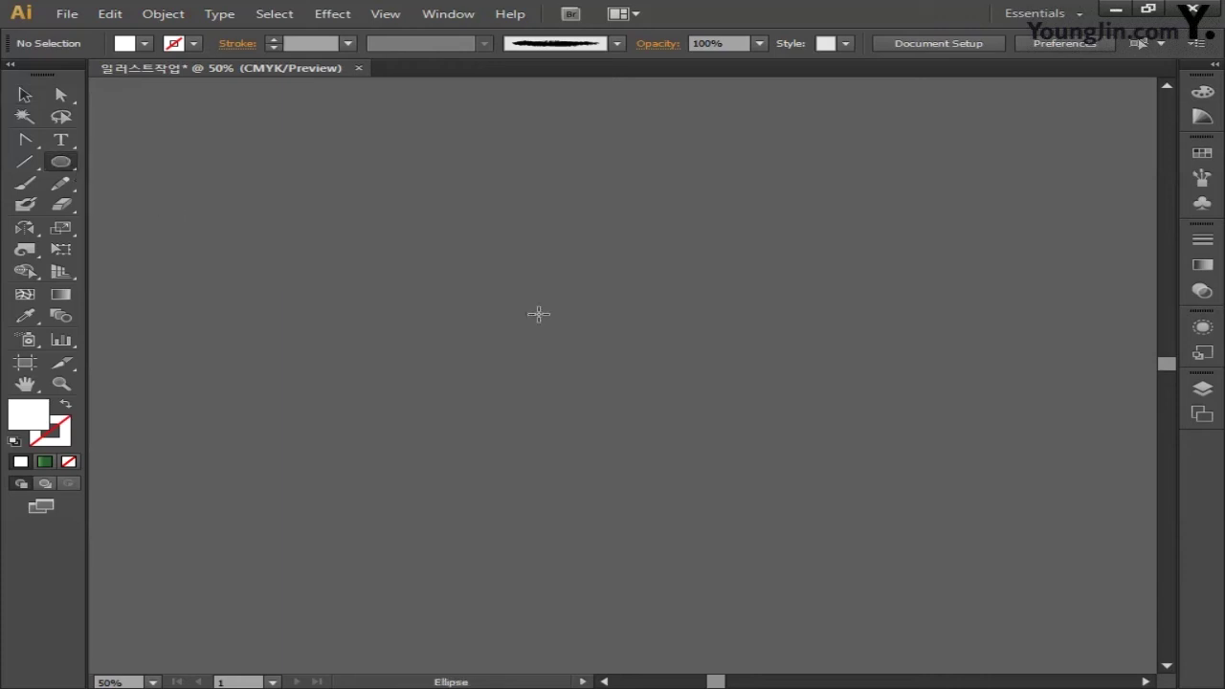
drag(457, 269, 716, 448)
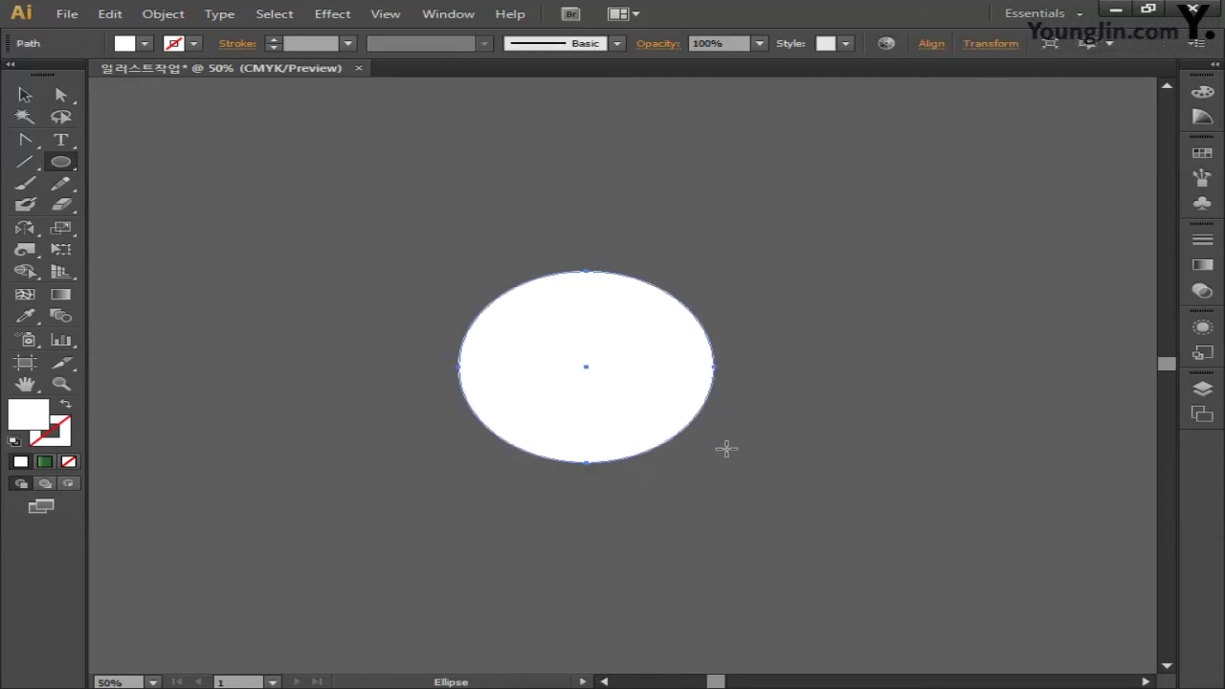
double_click(30, 421)
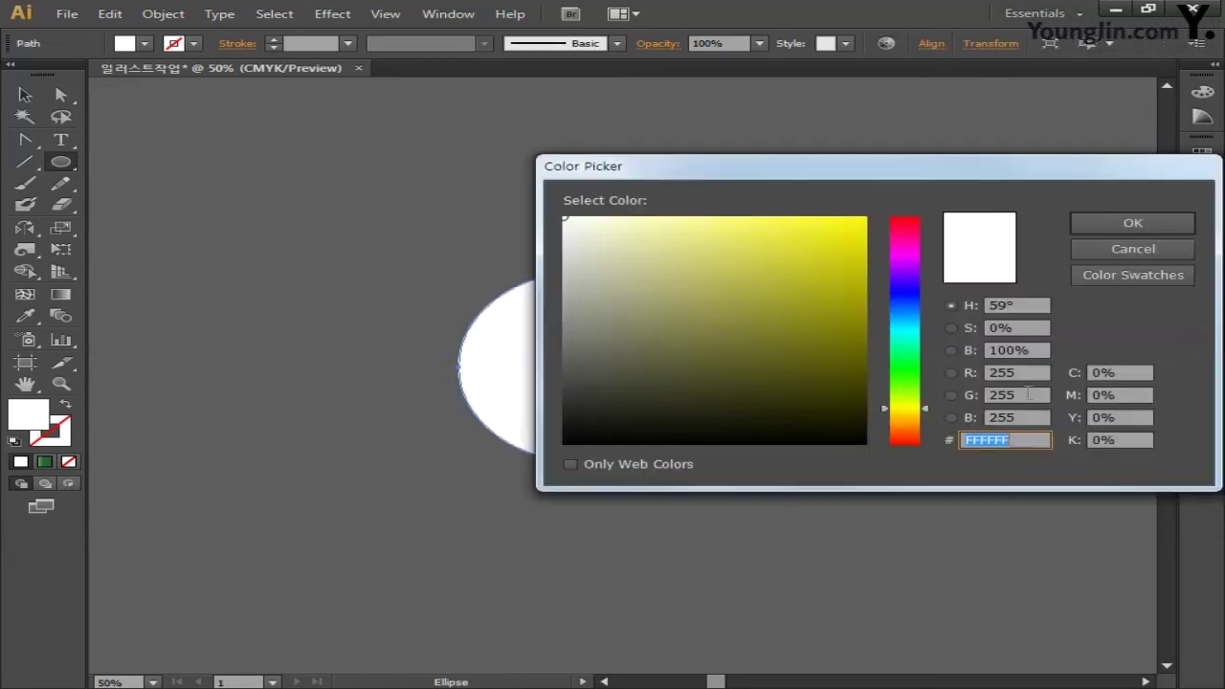
click(1121, 372)
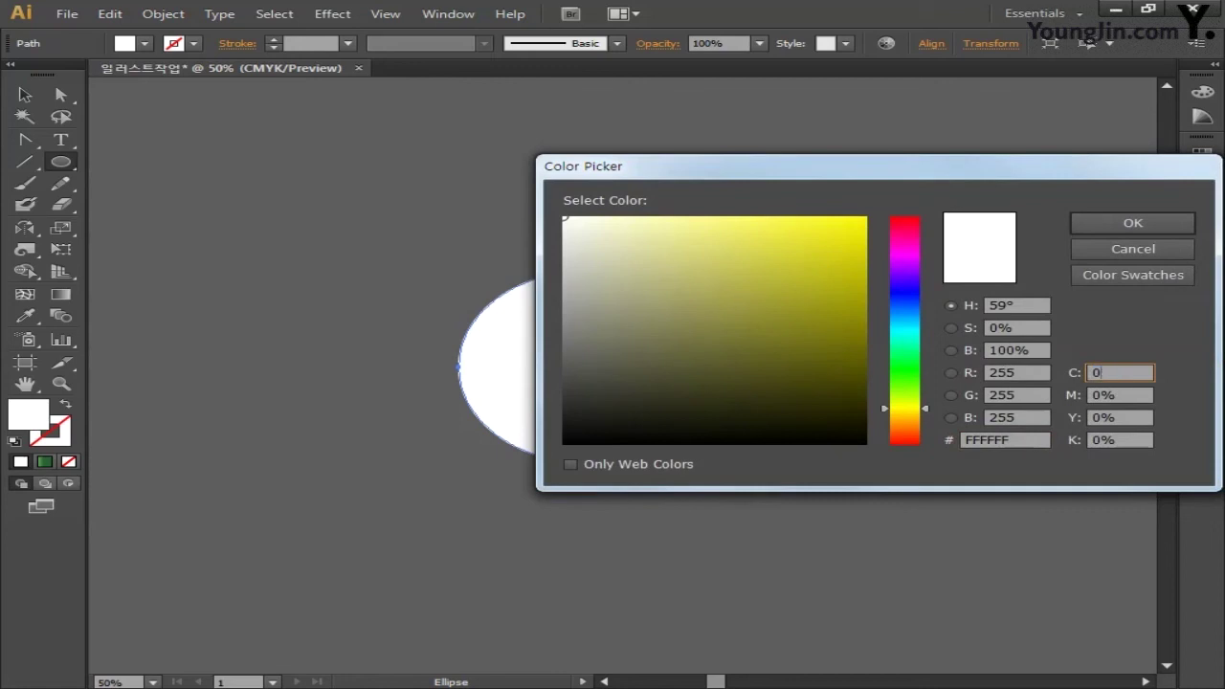
key(Tab)
key(Tab)
key(Tab)
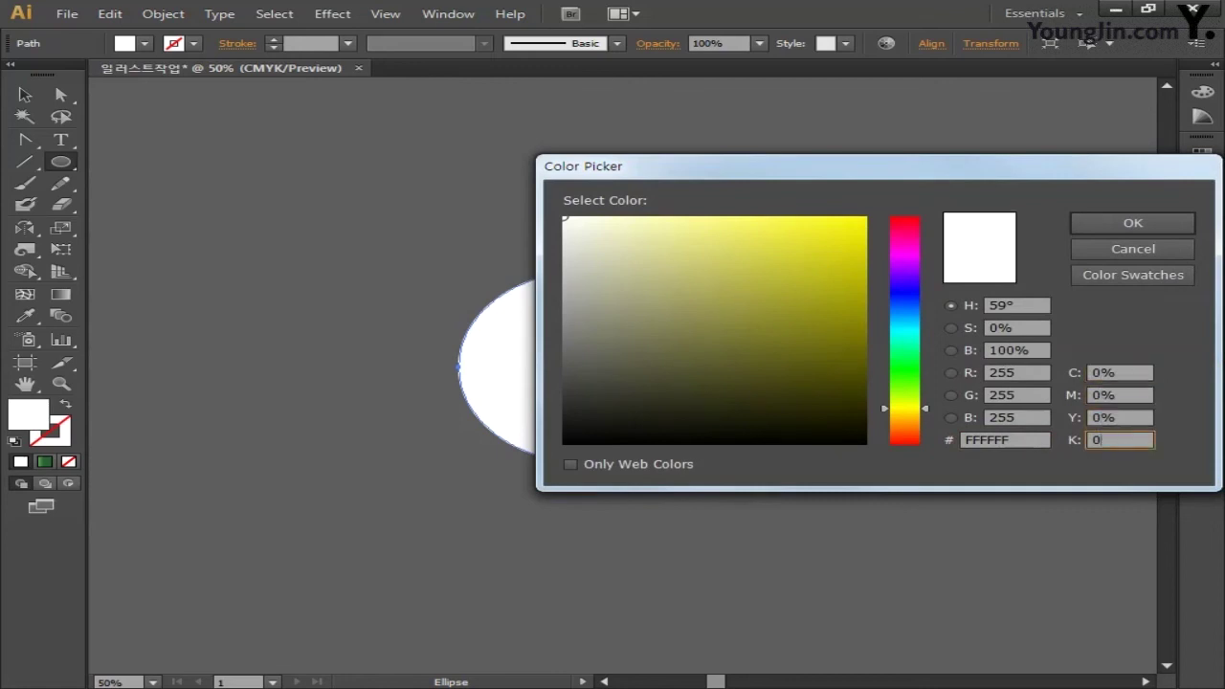
click(1091, 249)
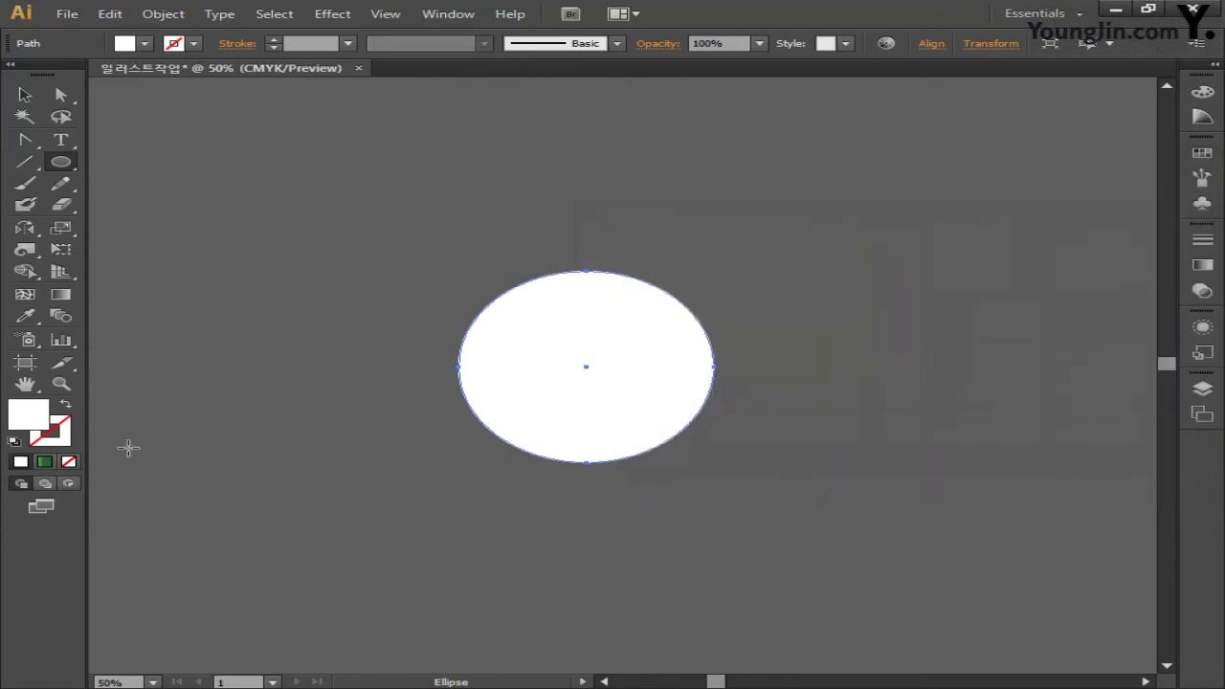
Set the ellipse's stroke colour to olive green with C 40, M 10, Y 100, K 30.
double_click(67, 428)
click(1139, 375)
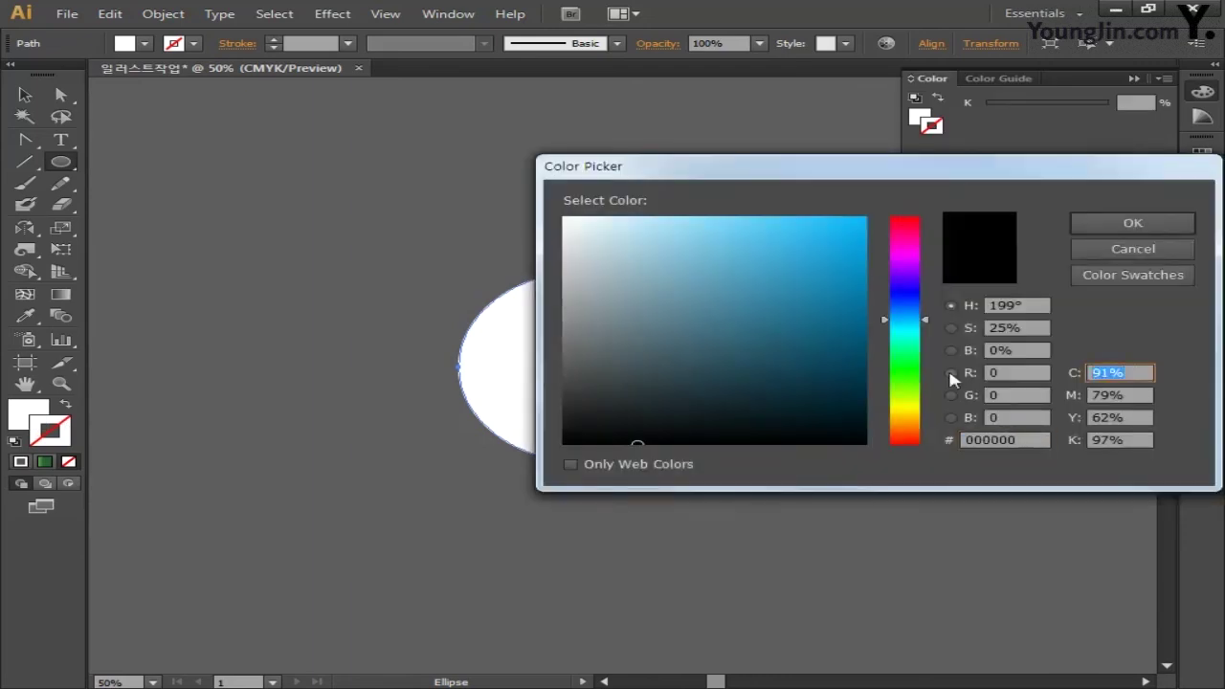
text(40)
key(Tab)
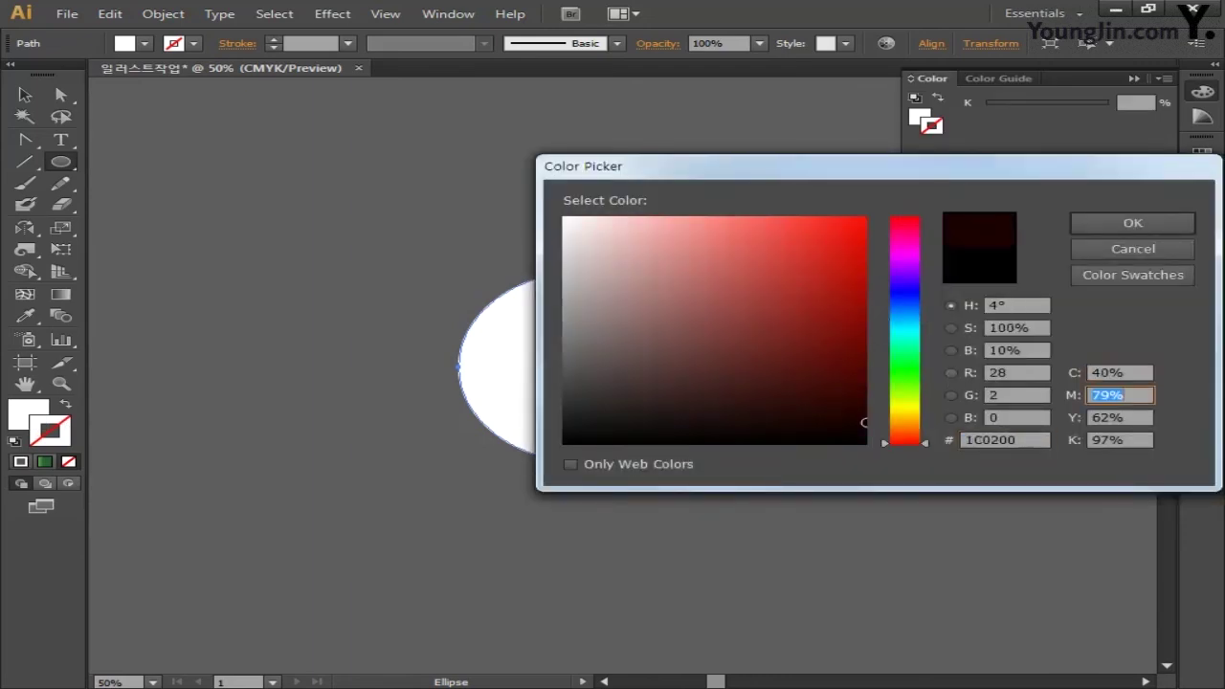
text(10)
key(Tab)
text(100)
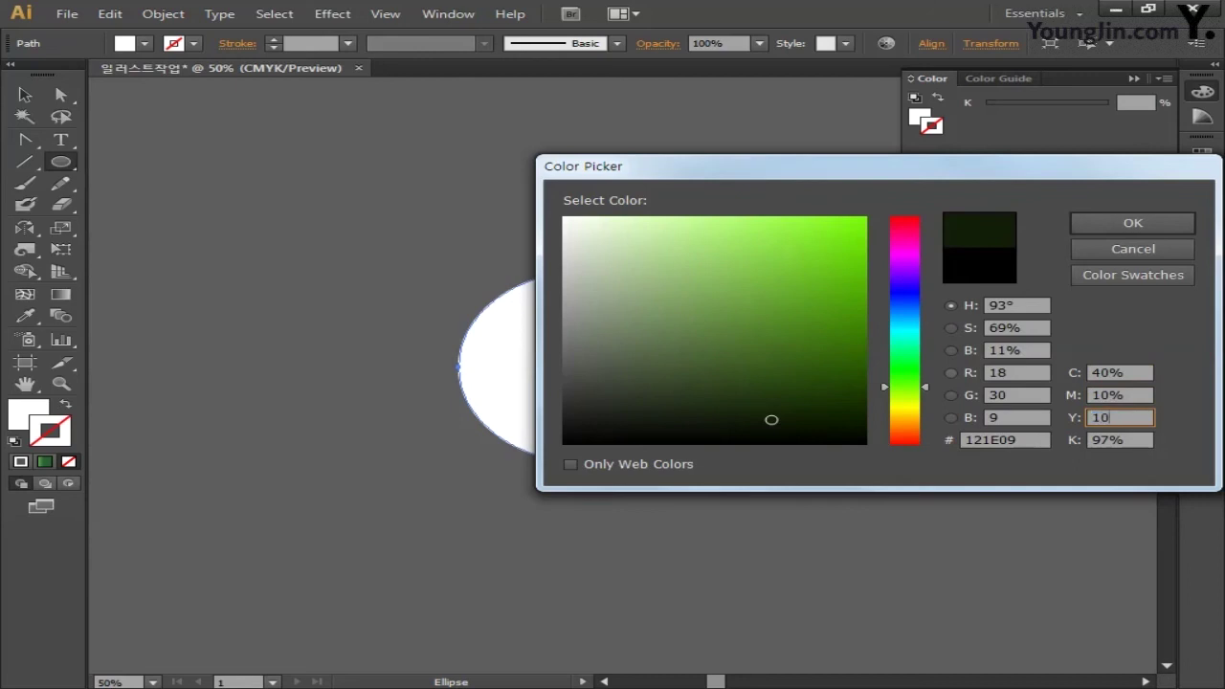
key(Tab)
text(30)
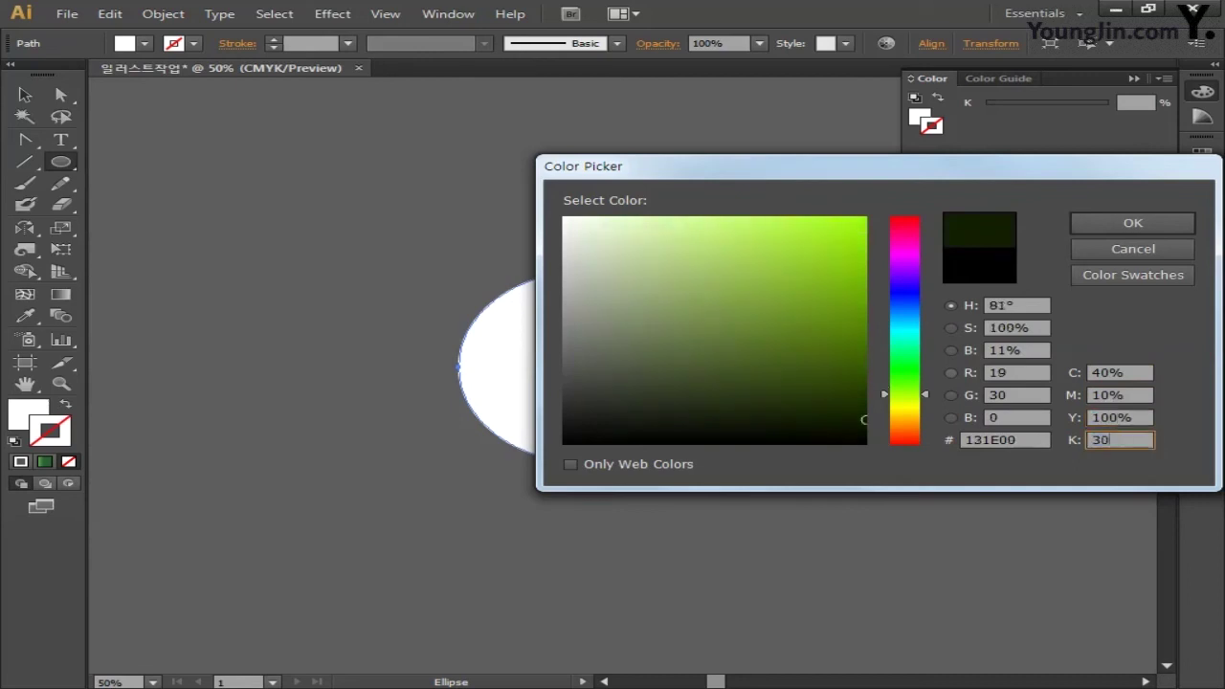
click(1132, 222)
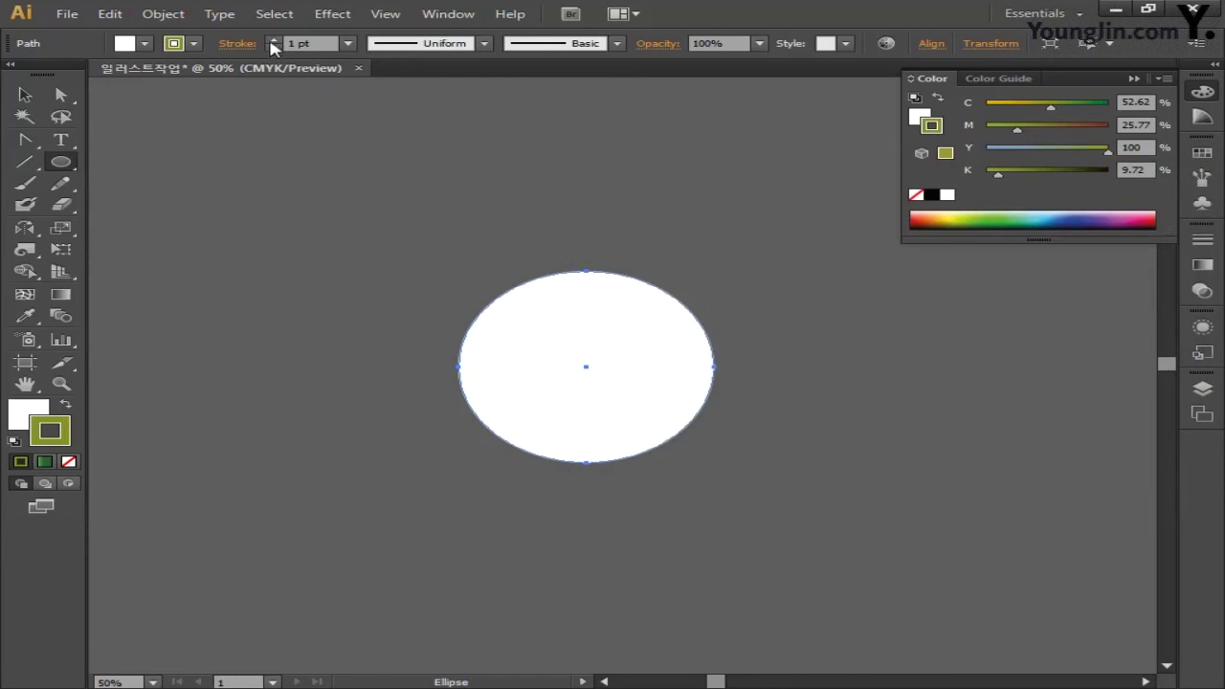
Increase the ellipse's stroke weight to 29 pt.
click(272, 44)
click(273, 43)
click(272, 43)
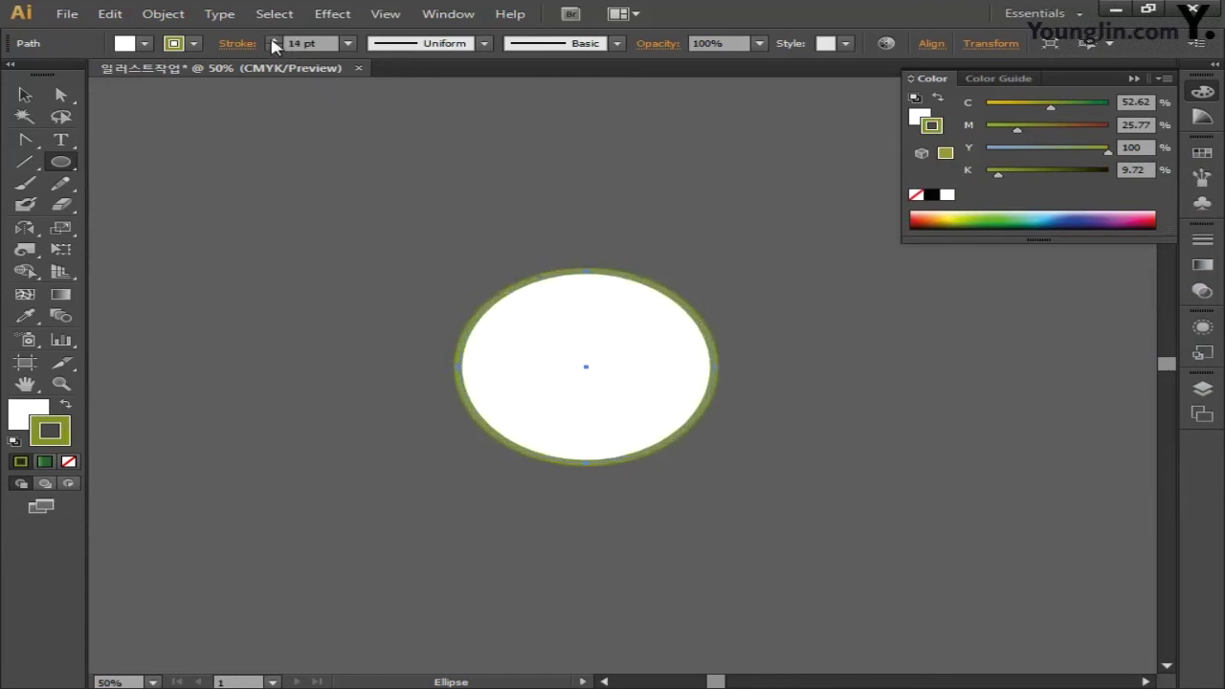
click(273, 43)
click(273, 43)
click(272, 43)
click(273, 43)
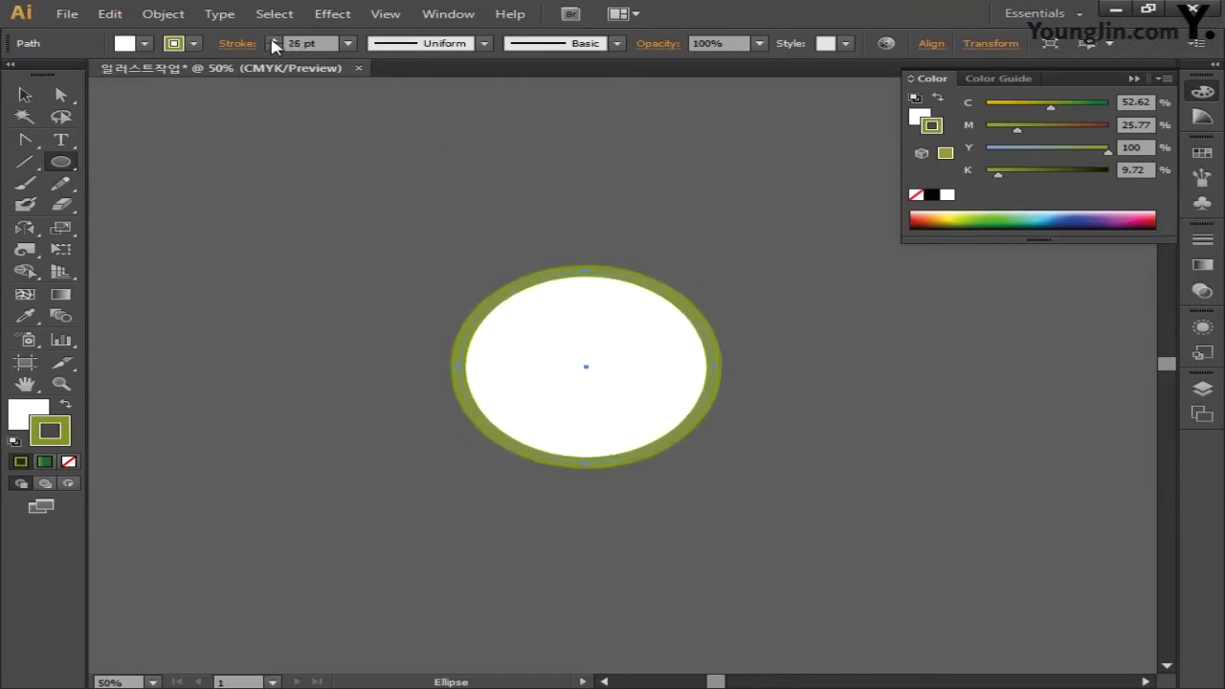
click(273, 43)
click(273, 43)
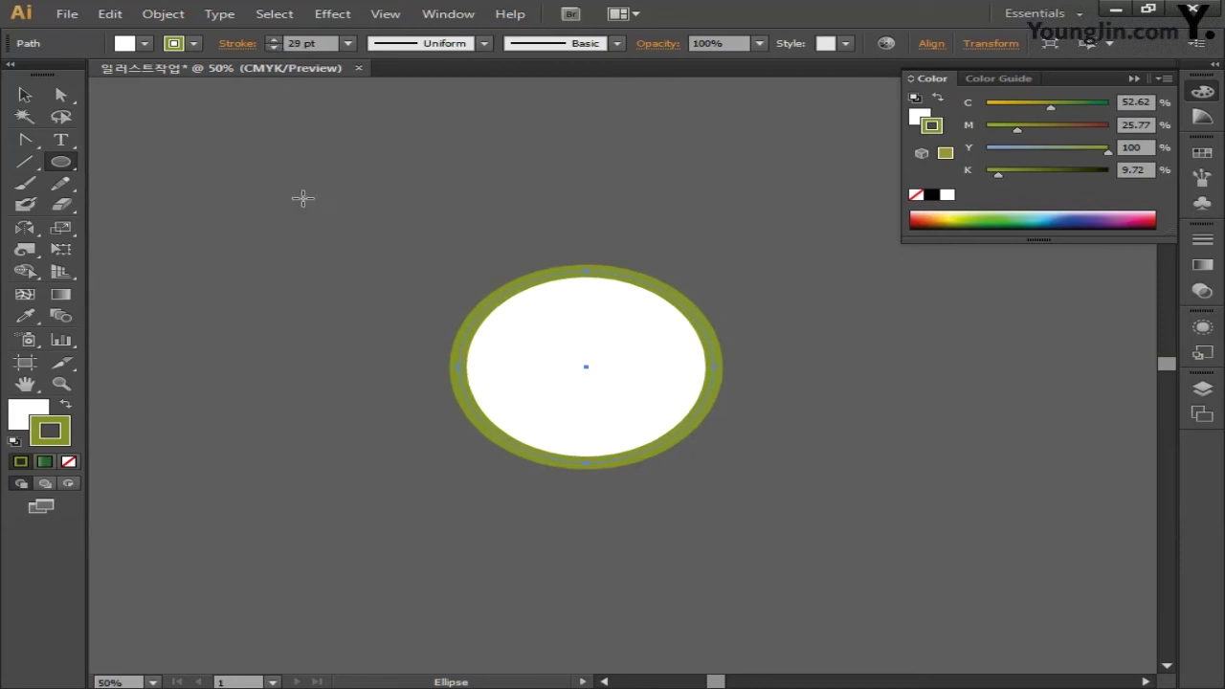
Create a concentric copy of the ellipse scaled uniformly to 70%.
click(25, 95)
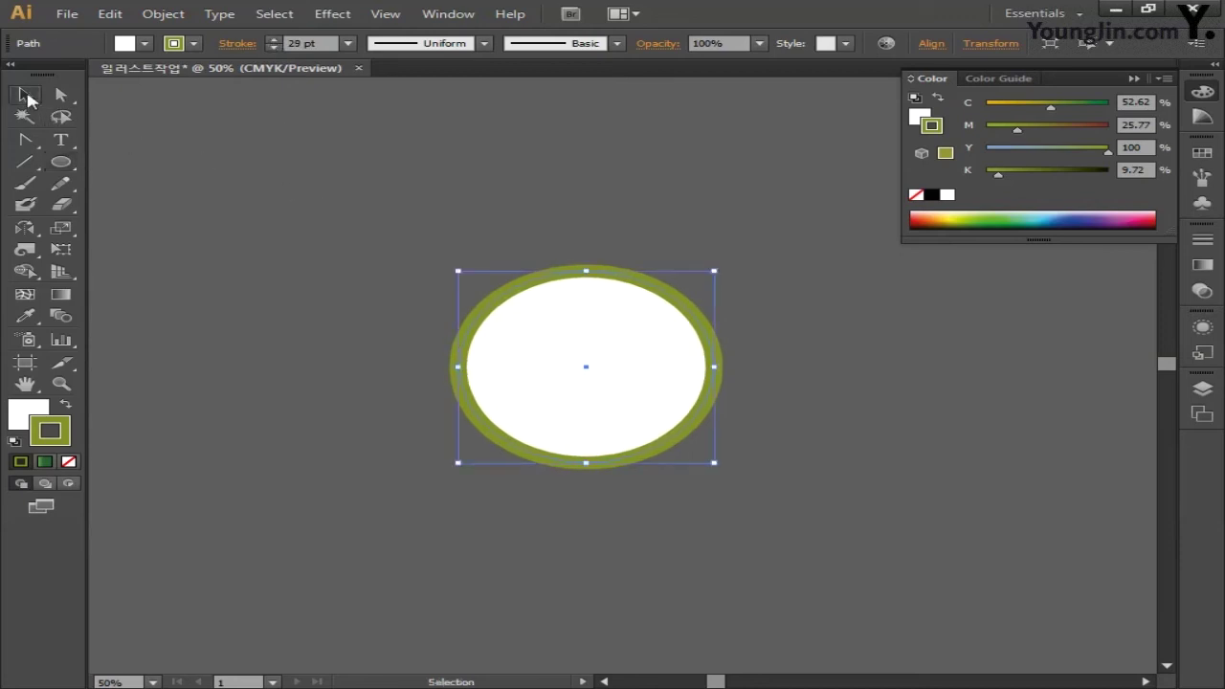
double_click(59, 228)
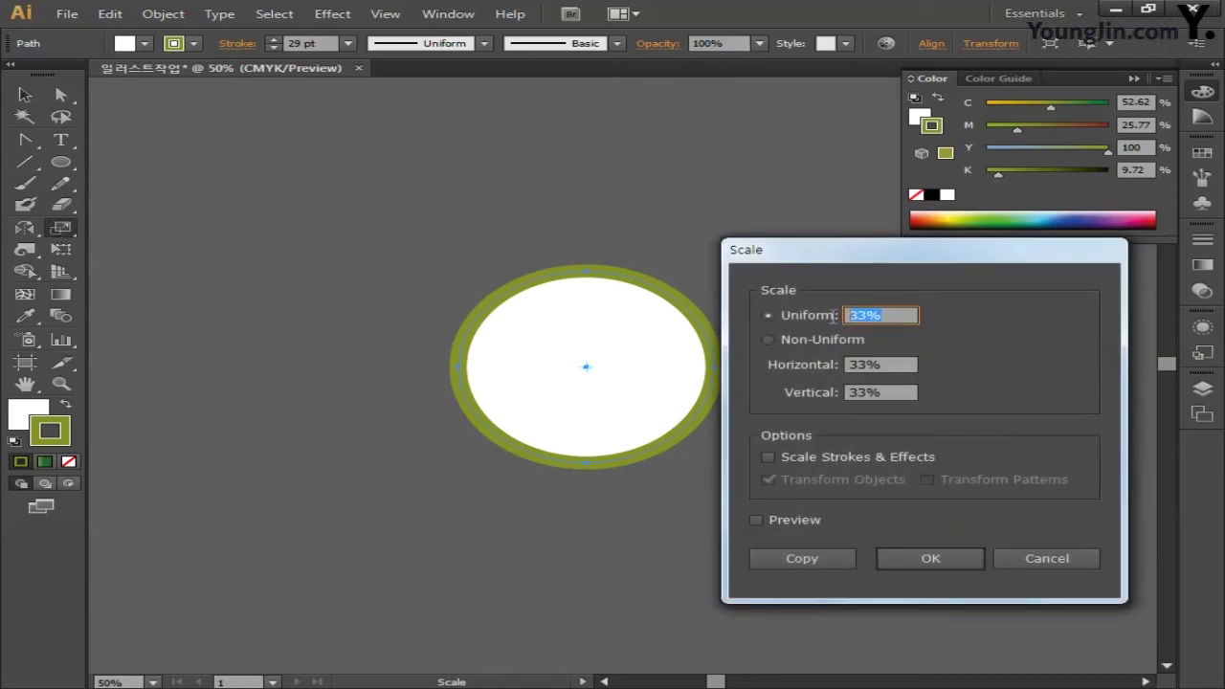
text(70)
click(798, 560)
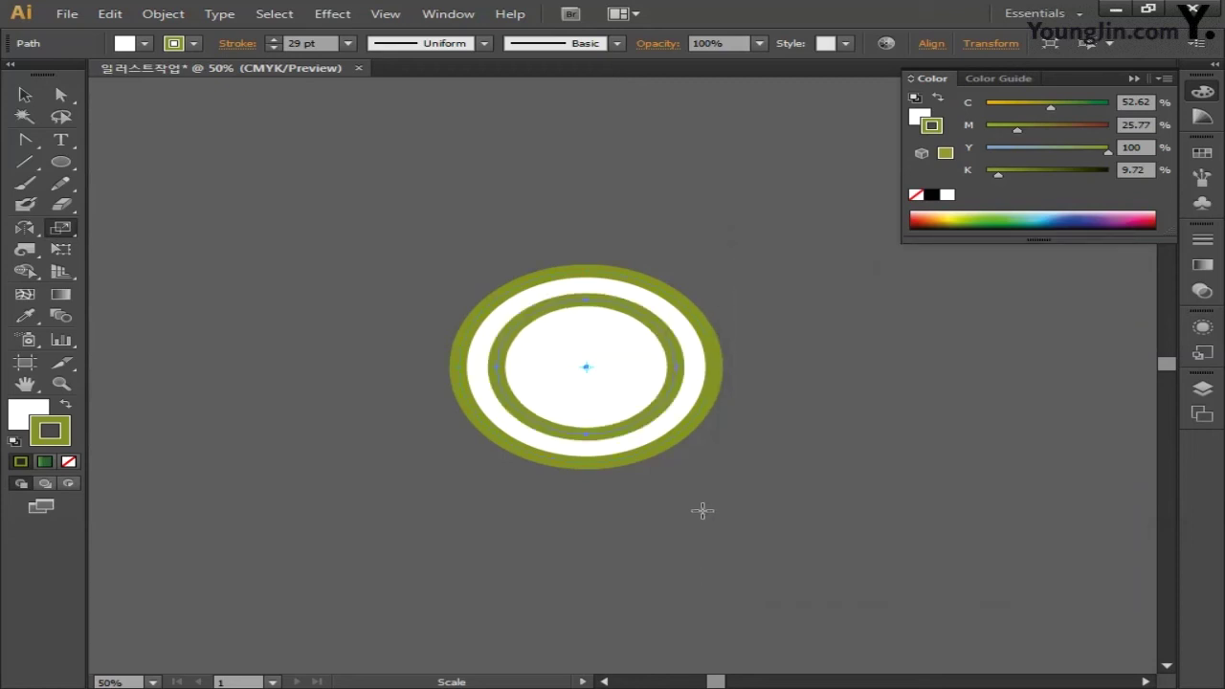
Draw a smaller ellipse with the same fill and stroke just above the large one, and select all three ellipses.
click(64, 163)
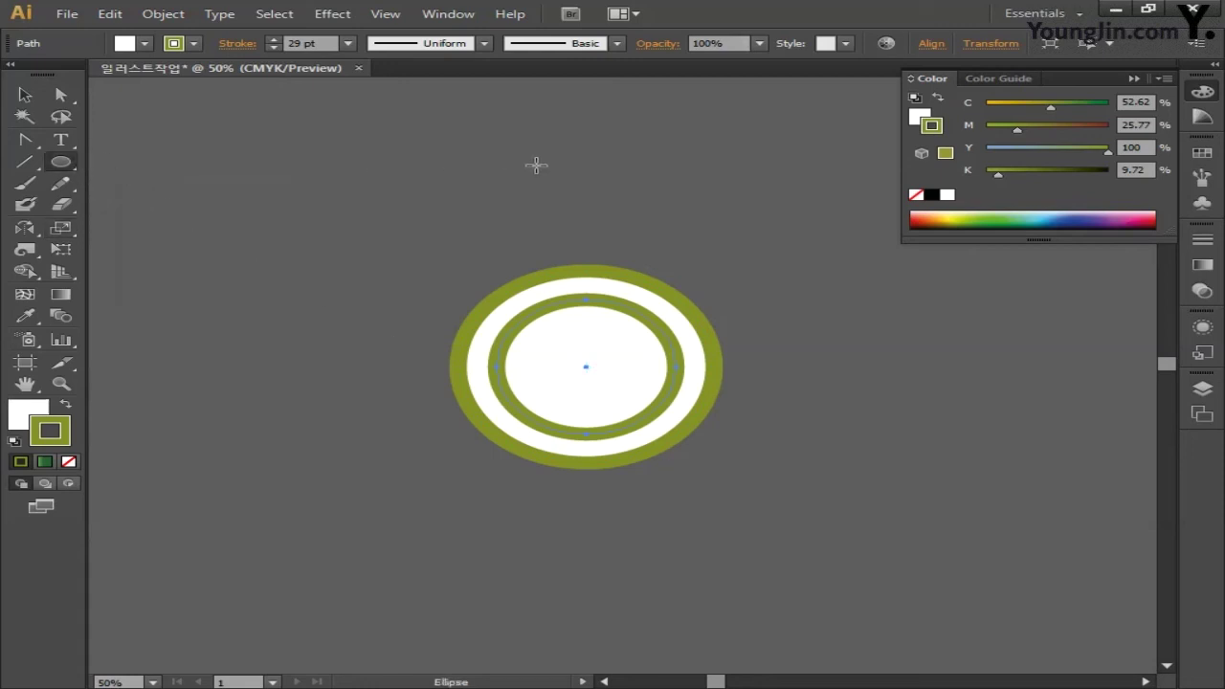
drag(533, 152, 672, 267)
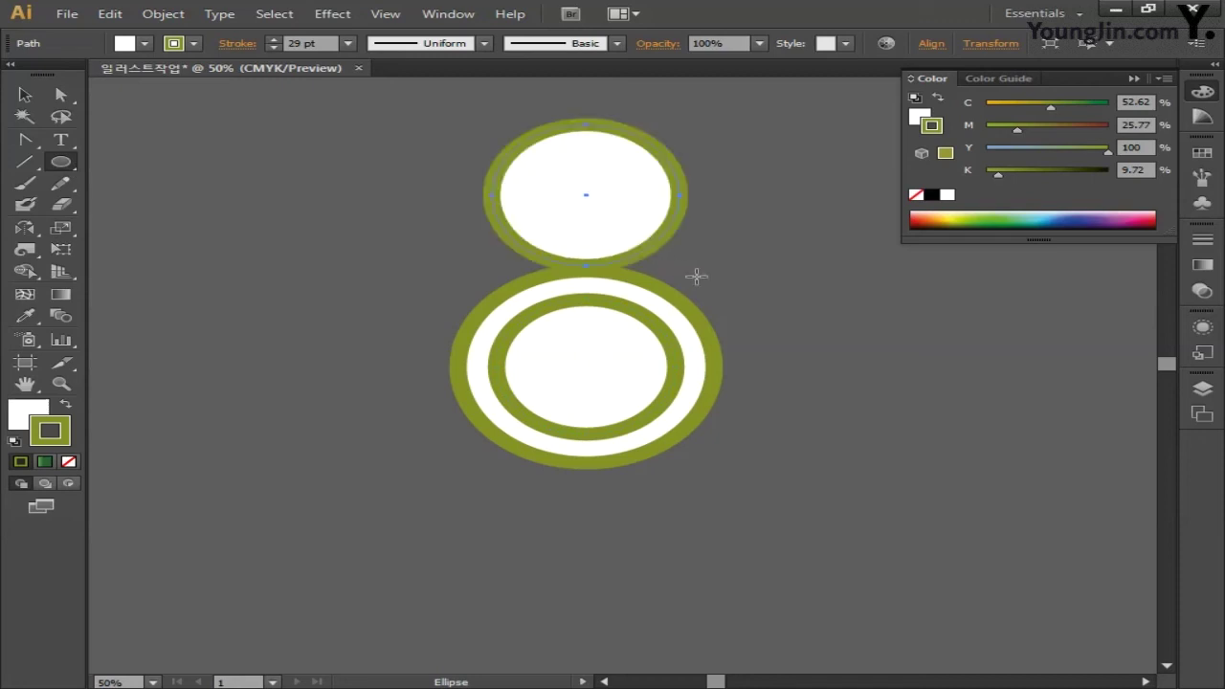
key(v)
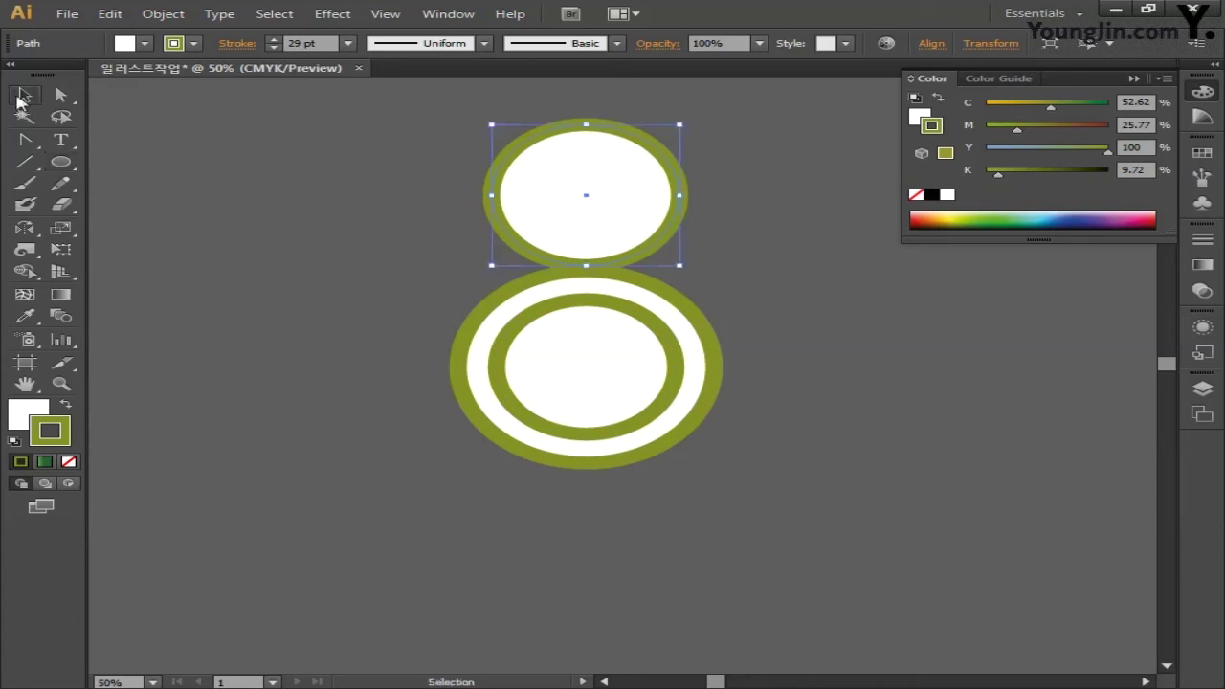
drag(397, 121, 825, 486)
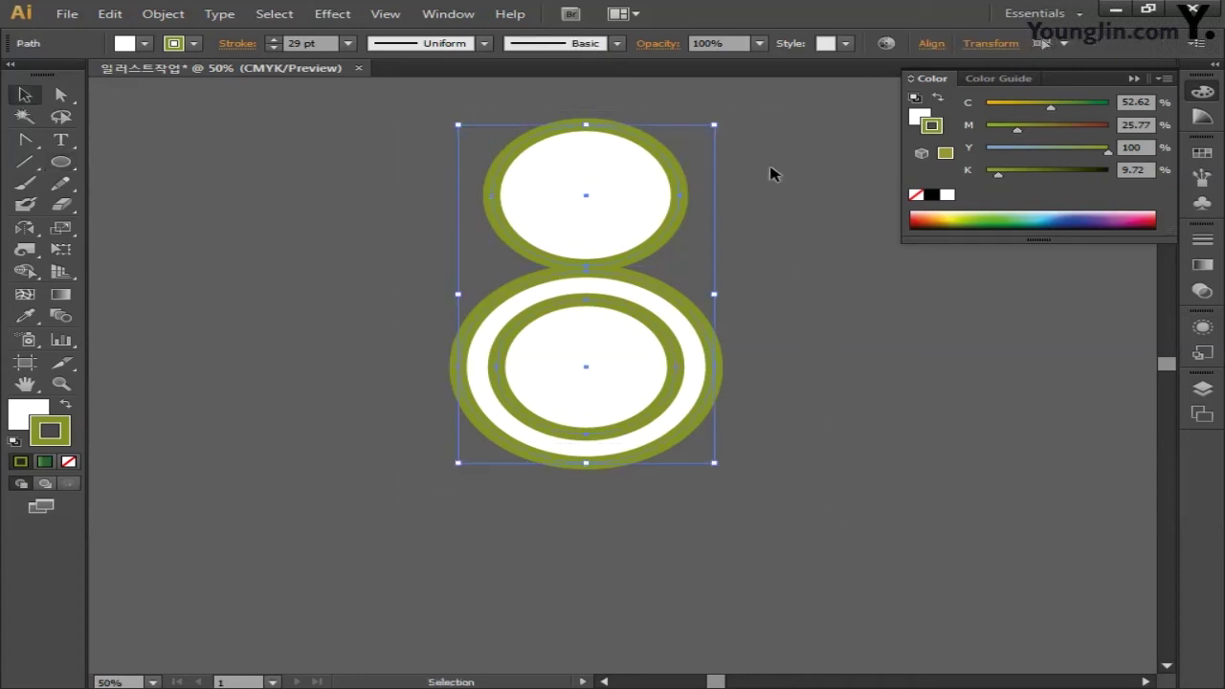
Align the three selected ellipses to each other on their horizontal centres.
click(448, 13)
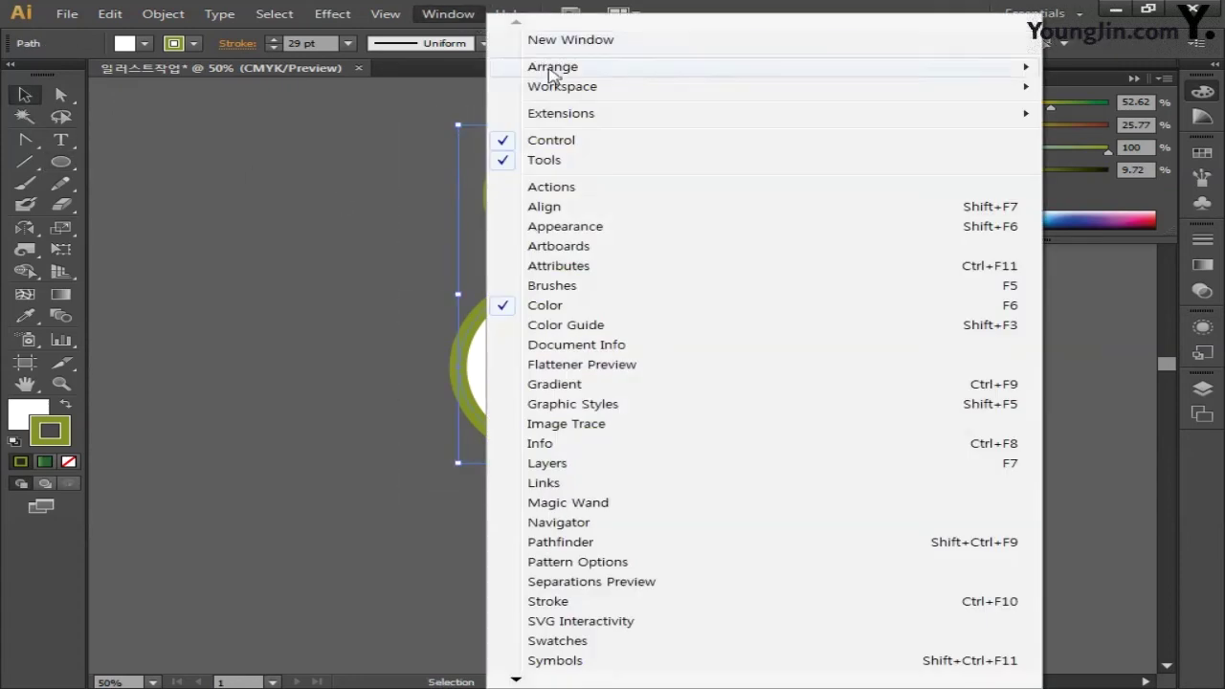
click(574, 206)
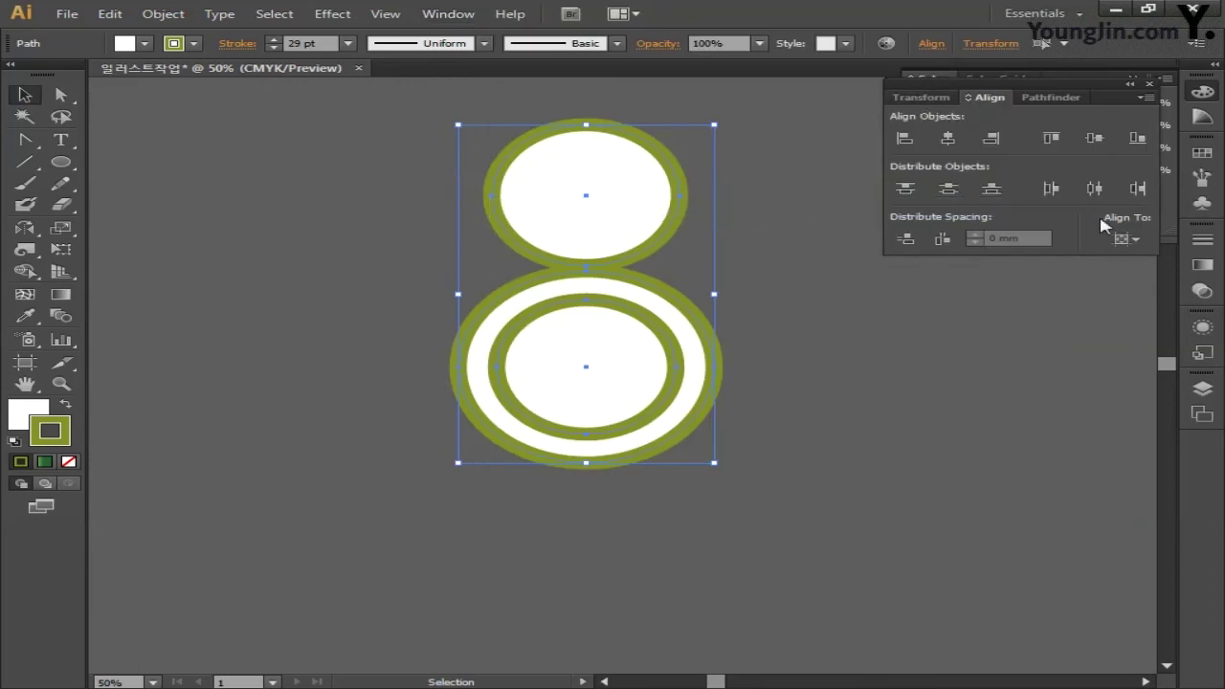
click(1130, 239)
click(1034, 259)
click(948, 140)
Convert the lowest anchor point of the upper ellipse to a corner point, leaving nothing selected.
drag(26, 143, 173, 212)
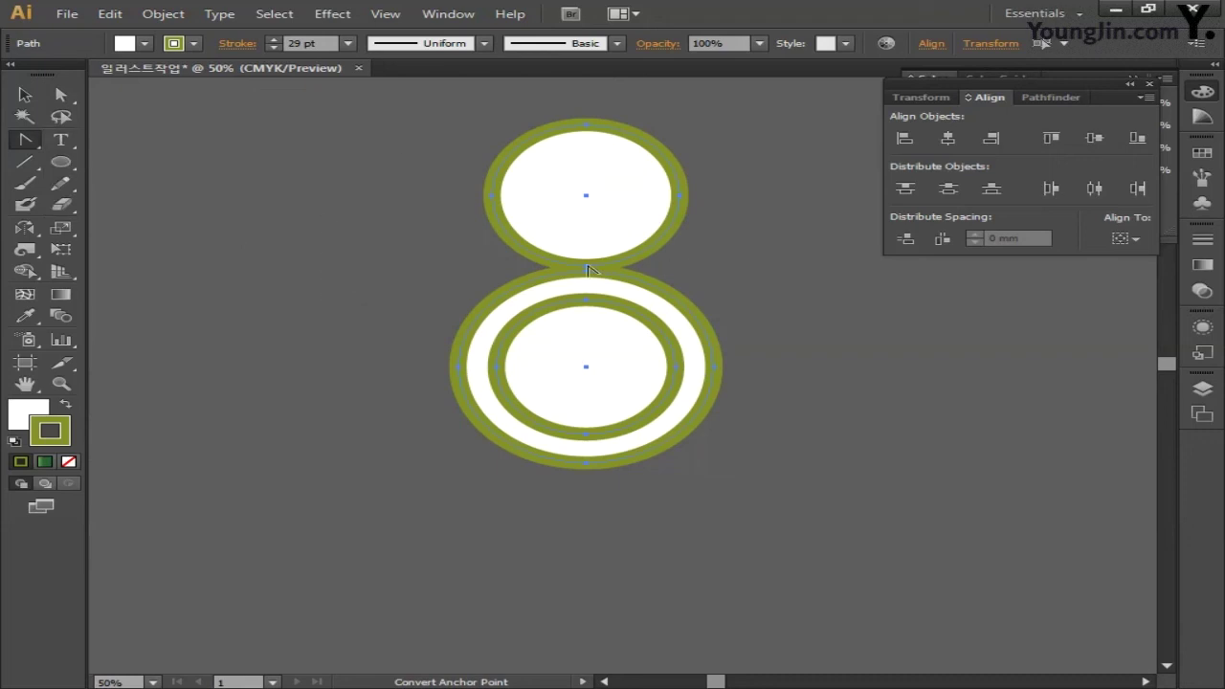
click(587, 266)
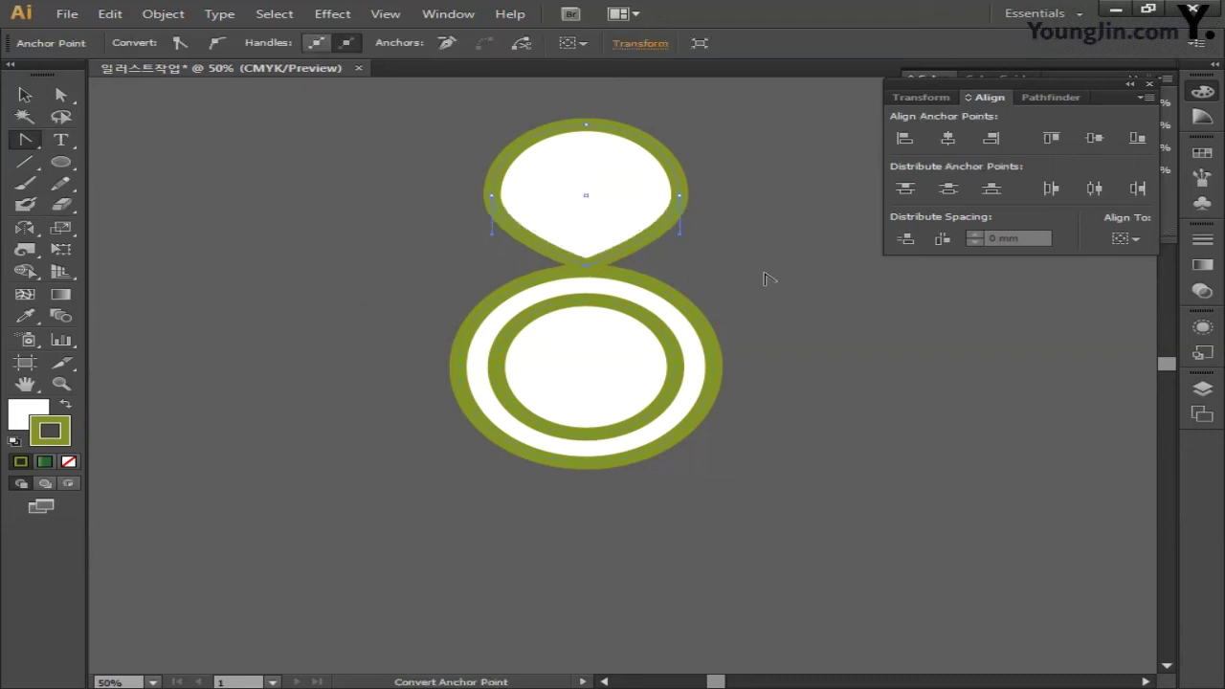
click(60, 94)
click(454, 219)
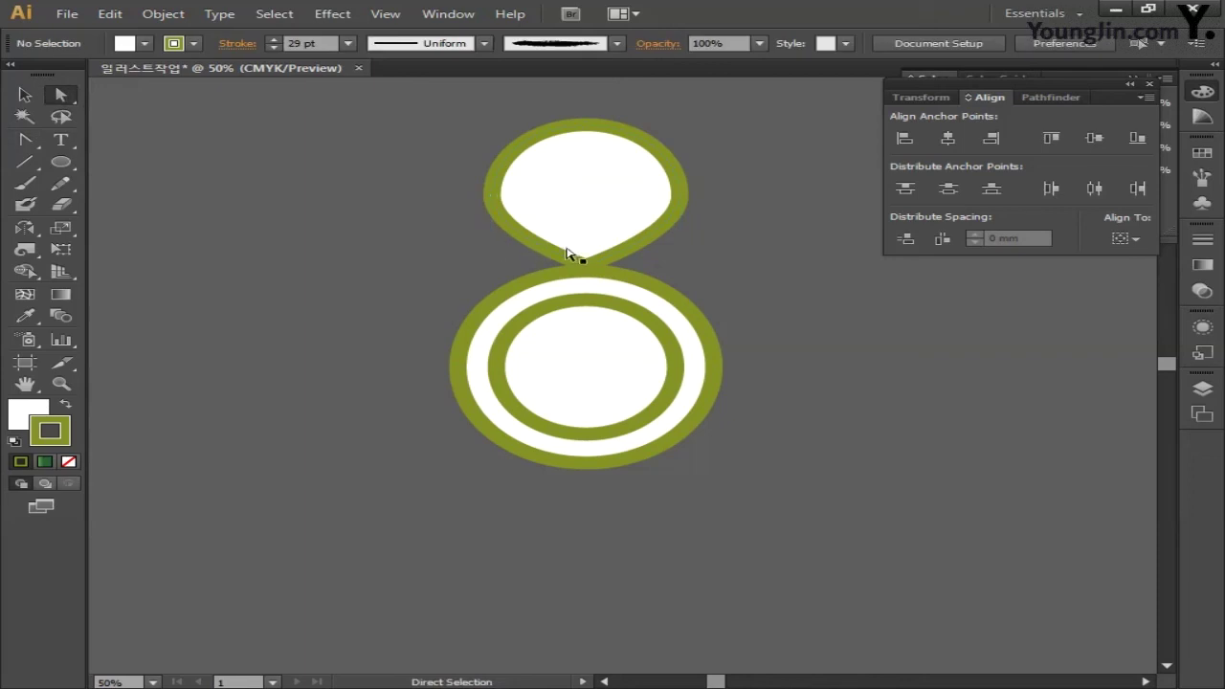
Move the upper shape's lower corner point straight down to just inside the inner ellipse, forming a teardrop, and deselect it.
click(586, 267)
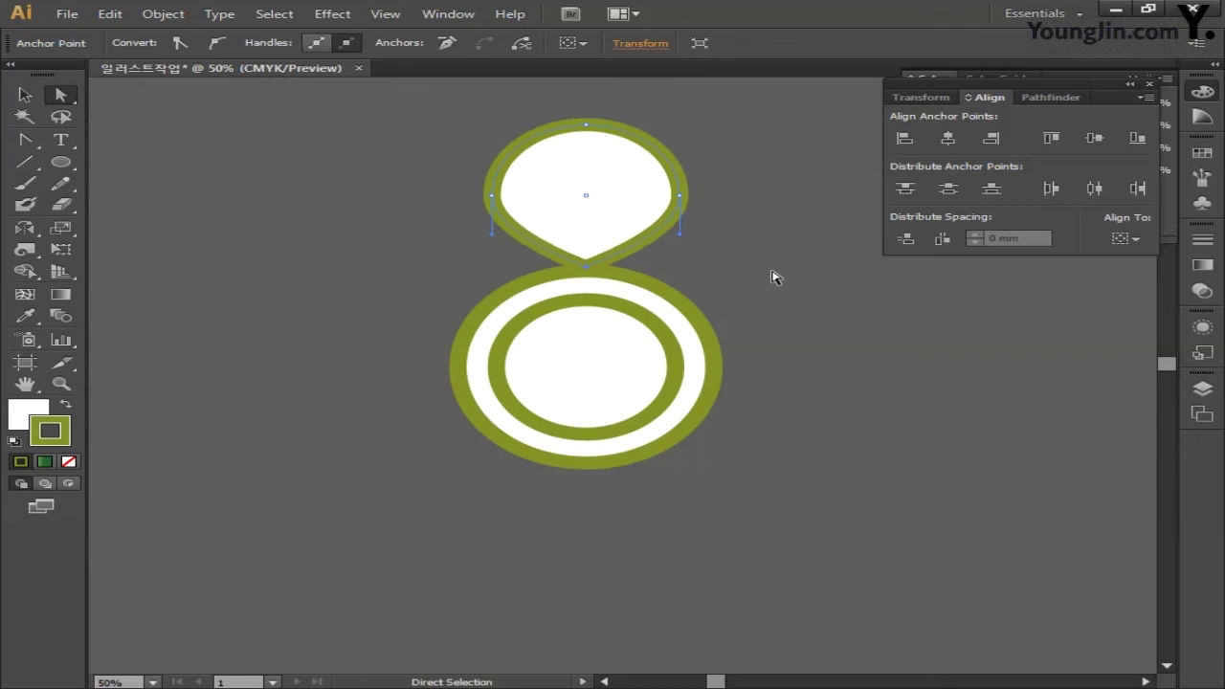
key(Down)
key(Down)
key(Down)
key(Down)
key(Down)
key(Down)
key(Down)
key(Down)
key(Down)
key(Down)
key(Down)
key(Down)
key(Down)
key(Down)
key(Down)
key(Down)
key(Down)
key(Down)
key(Down)
key(Down)
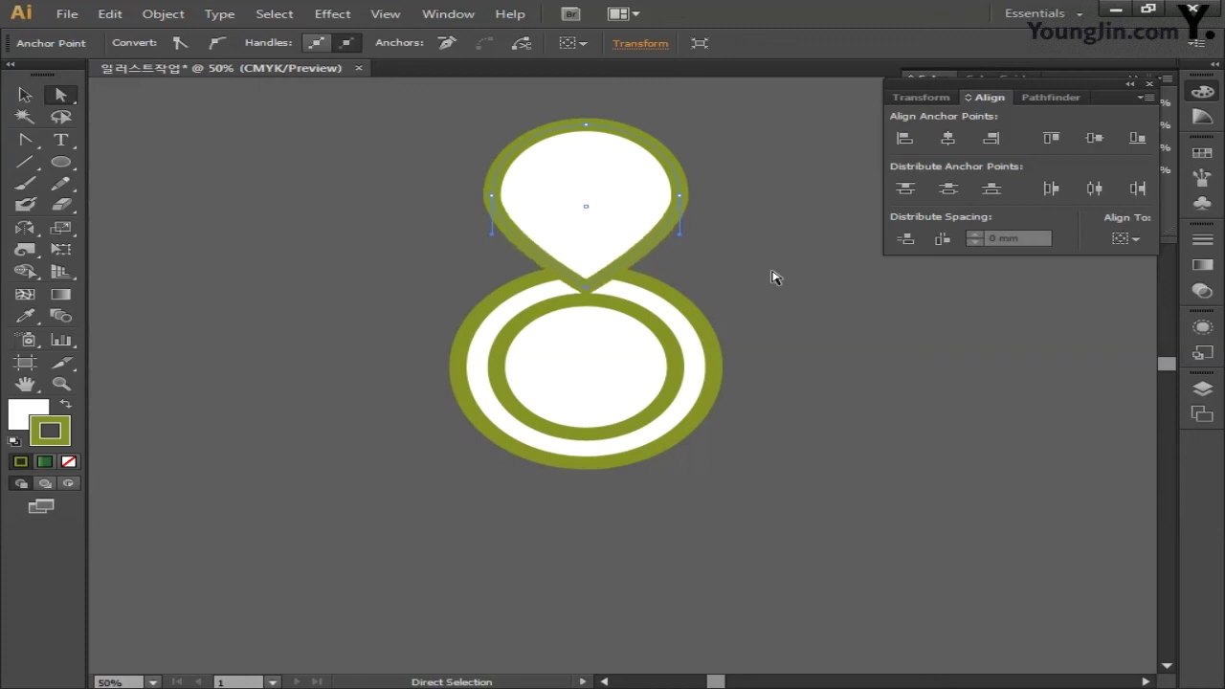
key(Down)
key(Down)
key(Down)
key(Down)
key(Down)
key(Down)
key(Down)
key(Down)
key(Down)
key(Down)
key(Down)
key(Down)
key(Down)
key(Down)
key(Down)
key(Down)
key(Down)
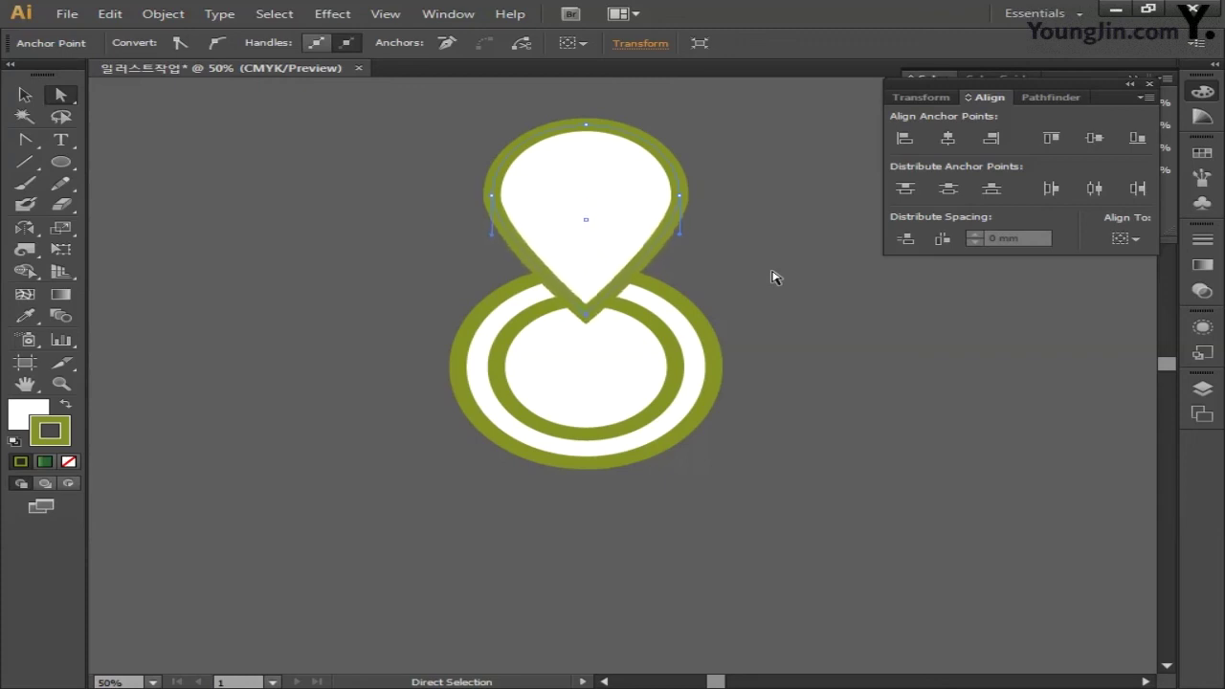
key(Down)
key(Down)
key(Down)
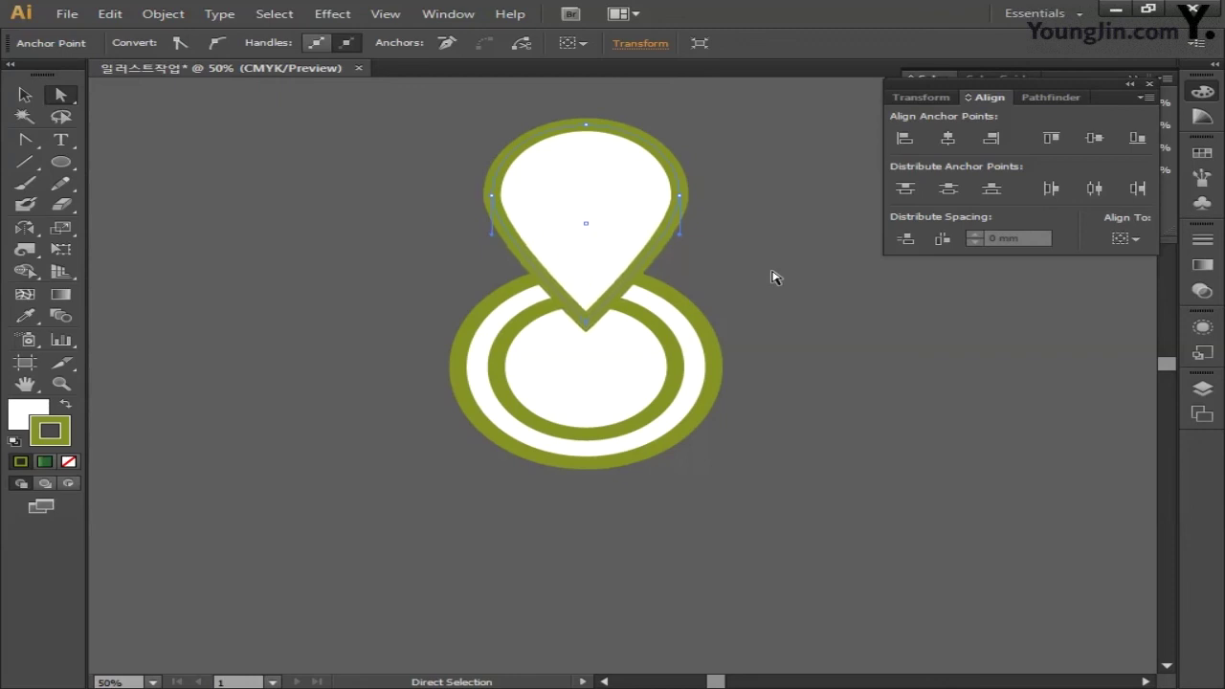
click(24, 95)
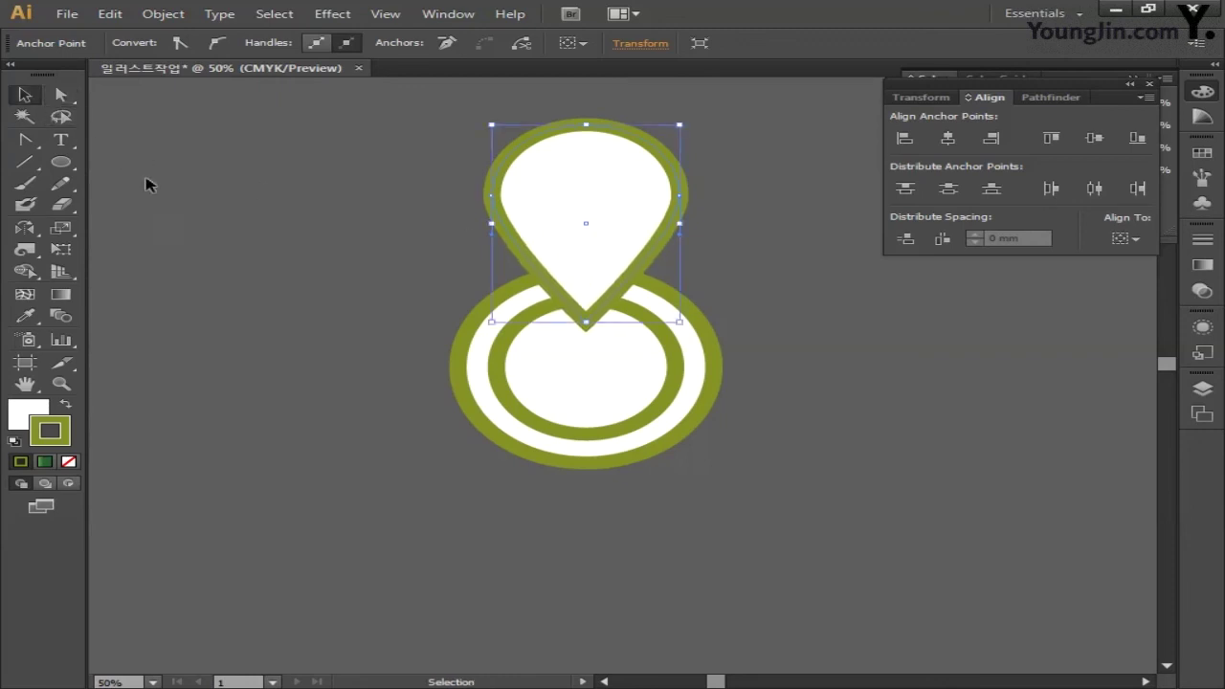
click(380, 256)
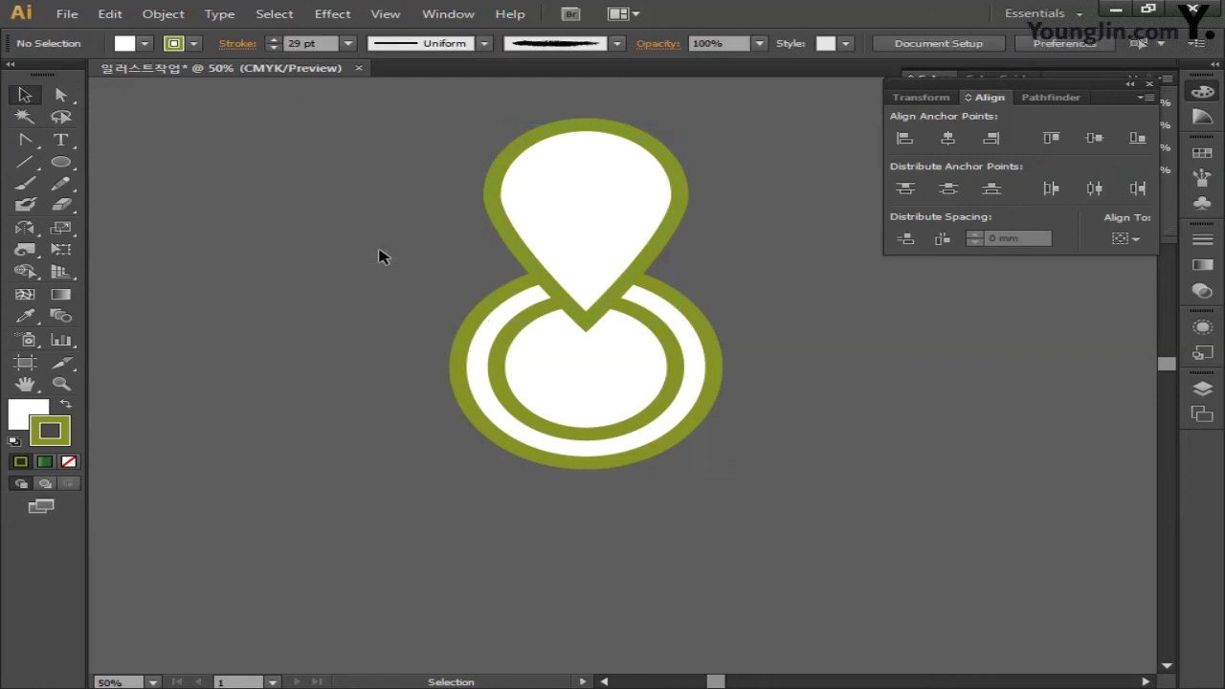
Create an inner copy of the teardrop with Offset Path, using a -21 mm offset and round joins.
drag(400, 141, 745, 226)
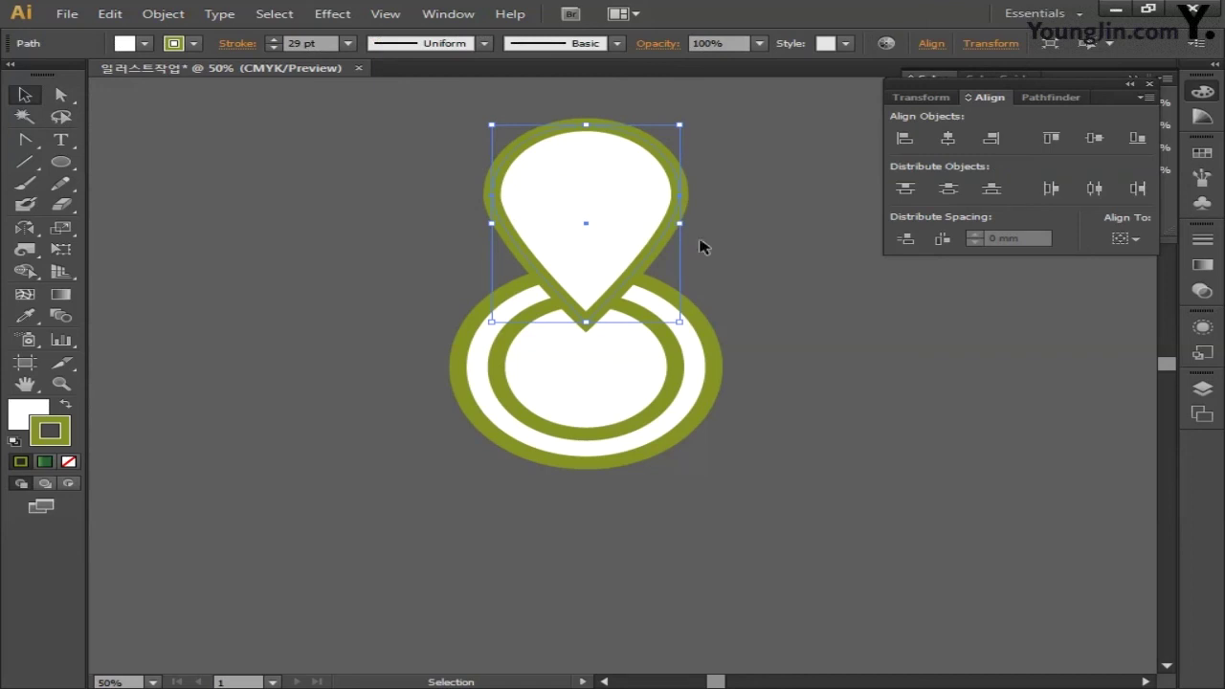
click(163, 14)
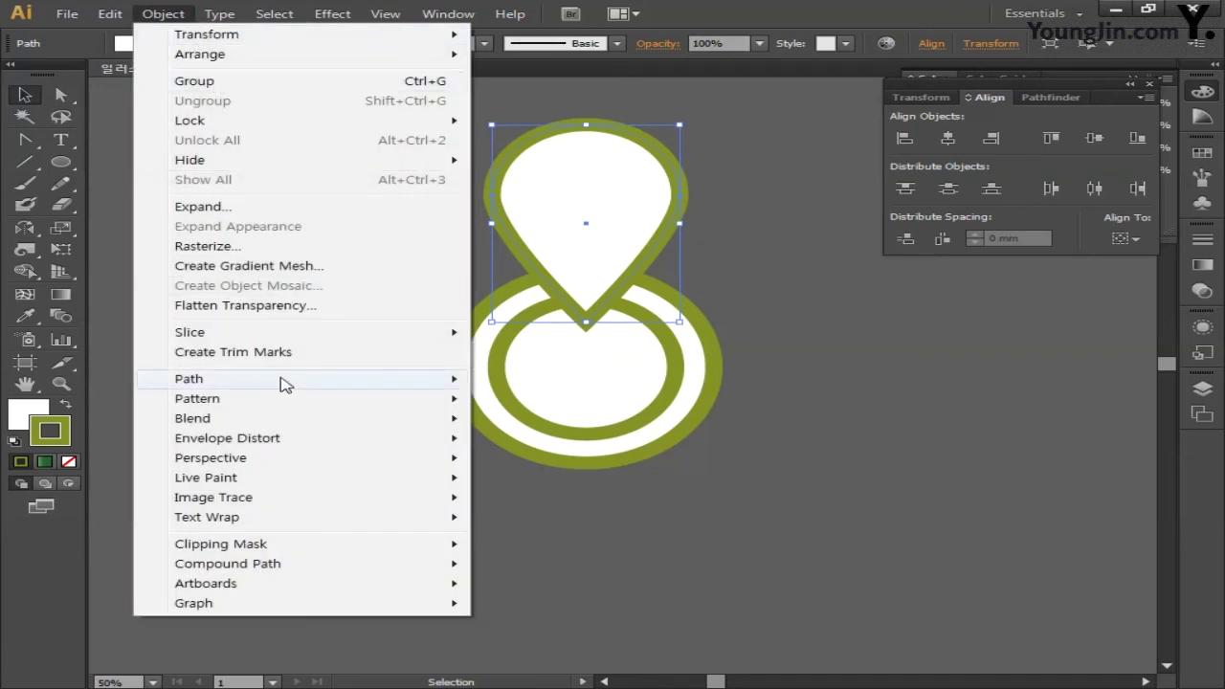
mouse_move(421, 383)
click(574, 446)
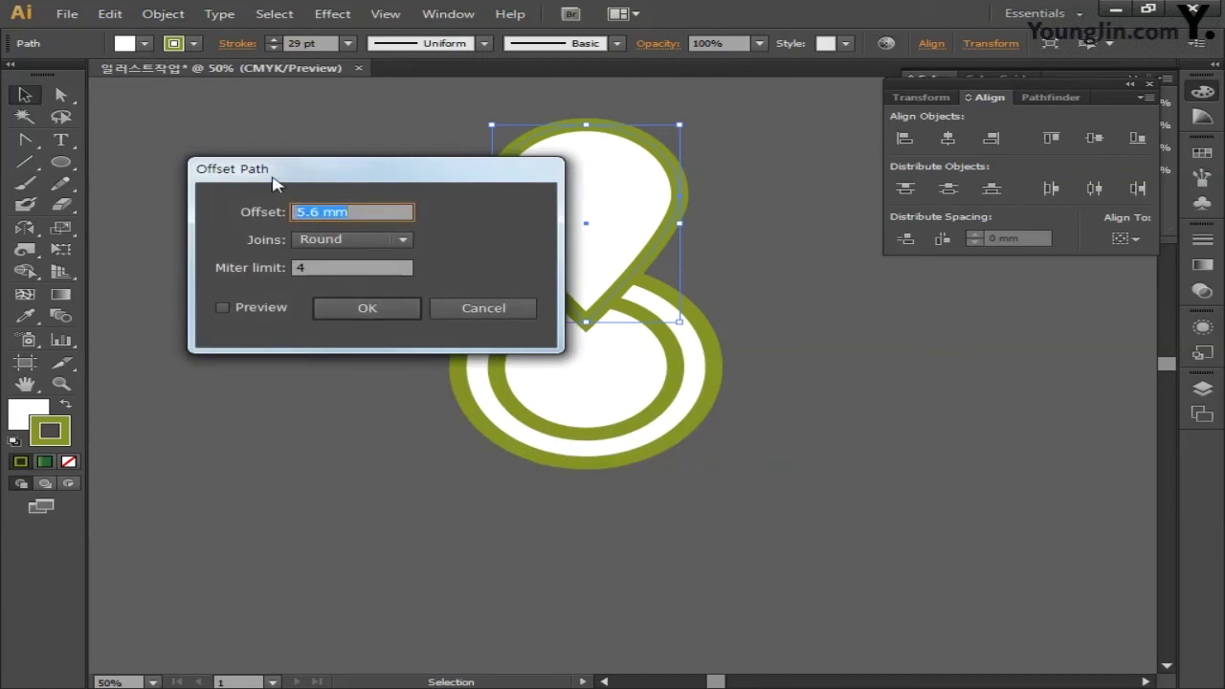
drag(347, 181, 341, 450)
click(253, 574)
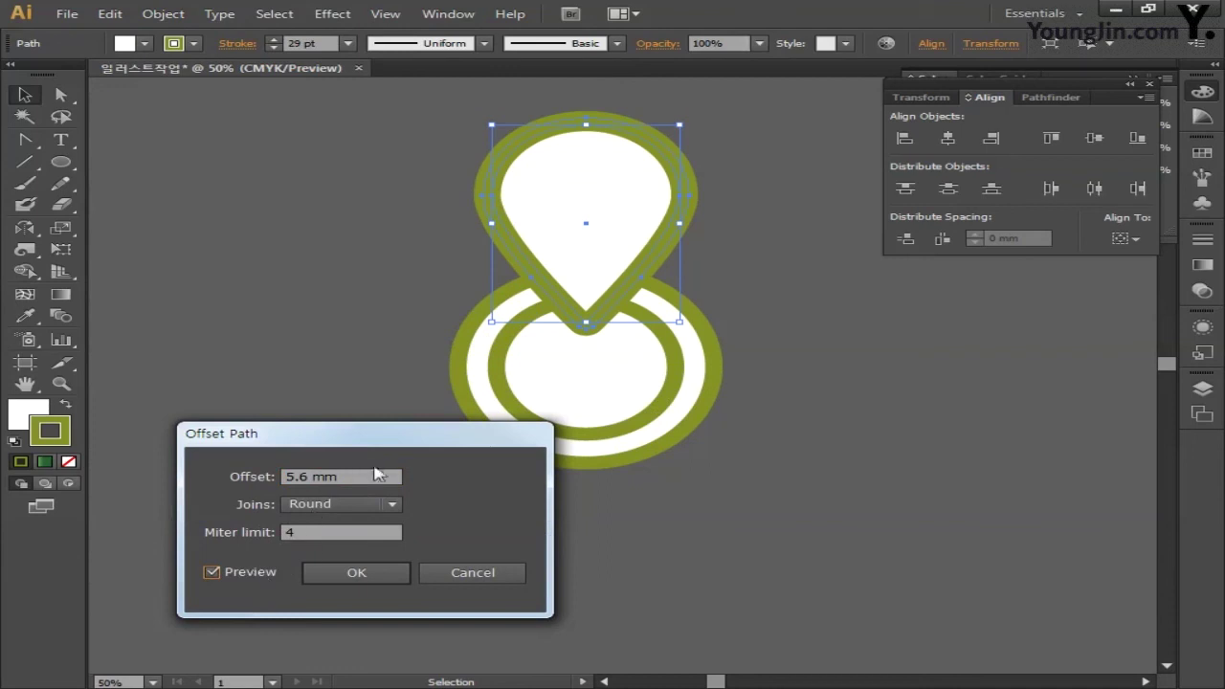
double_click(357, 476)
text(-19)
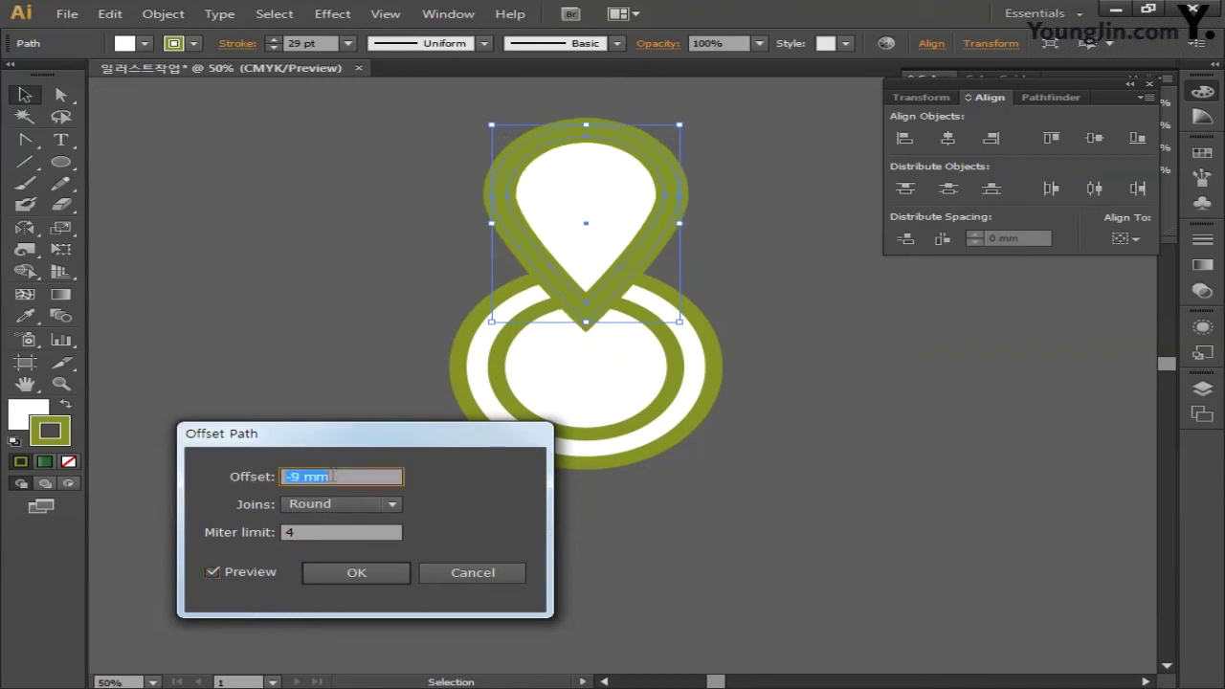
key(Down)
key(Down)
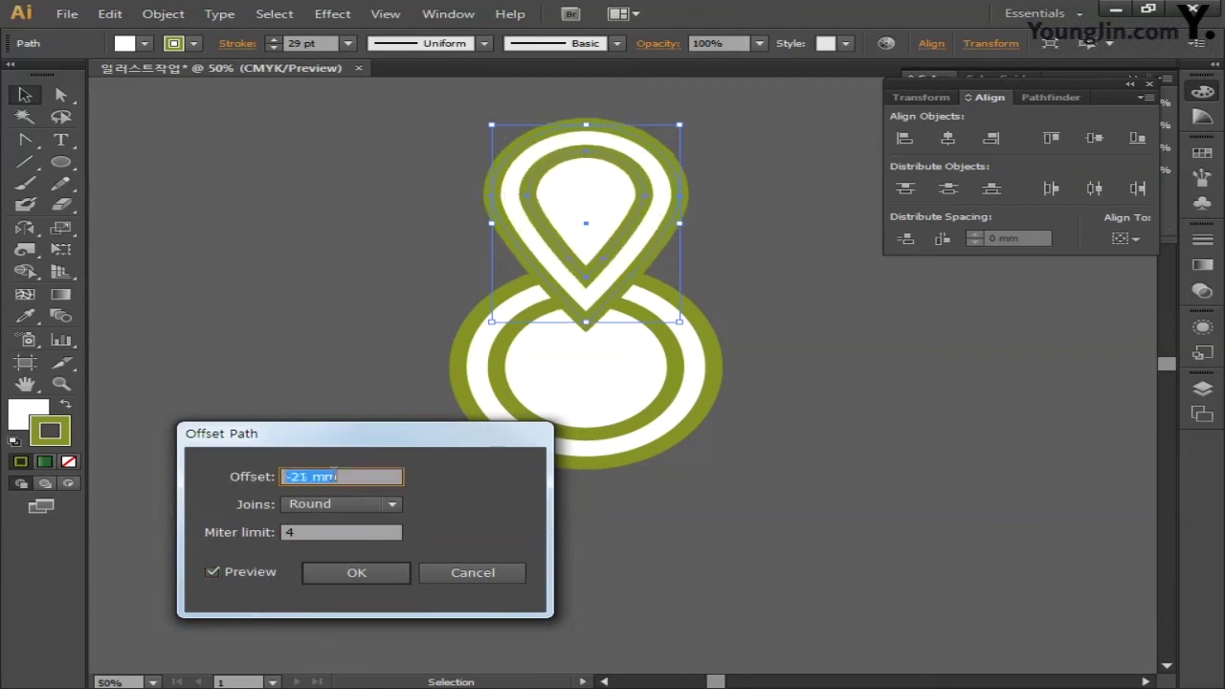
click(357, 576)
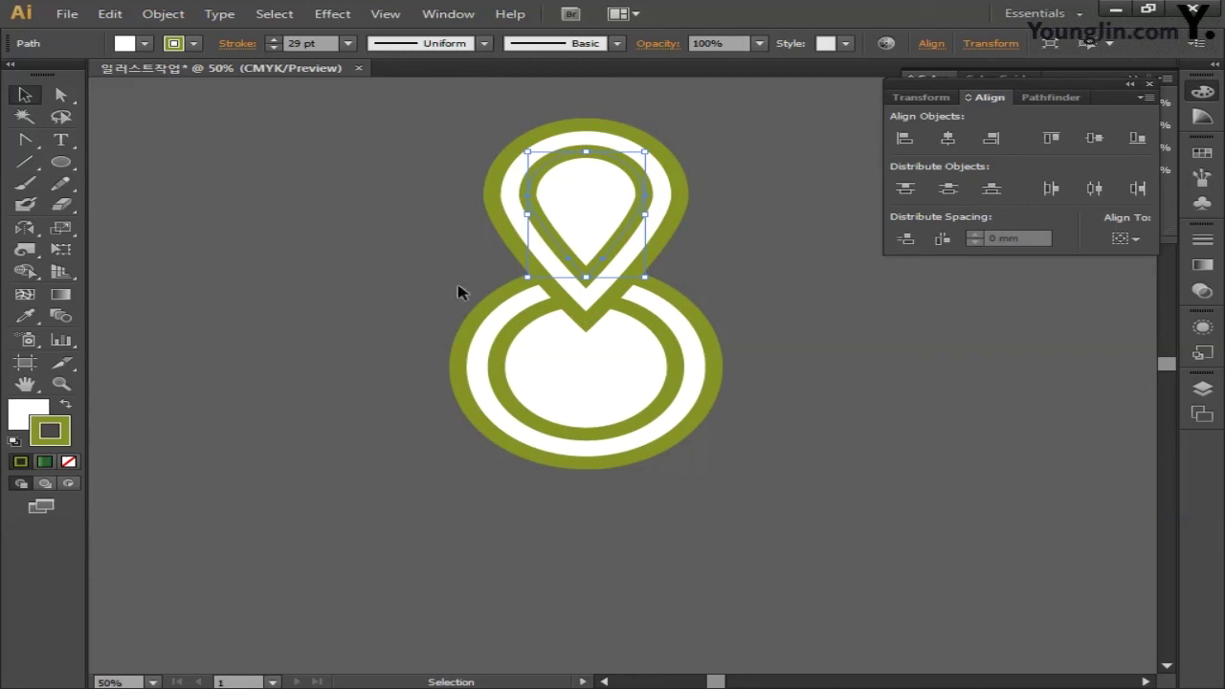
Send both teardrop shapes to the back, behind the concentric ellipses.
drag(398, 124, 736, 236)
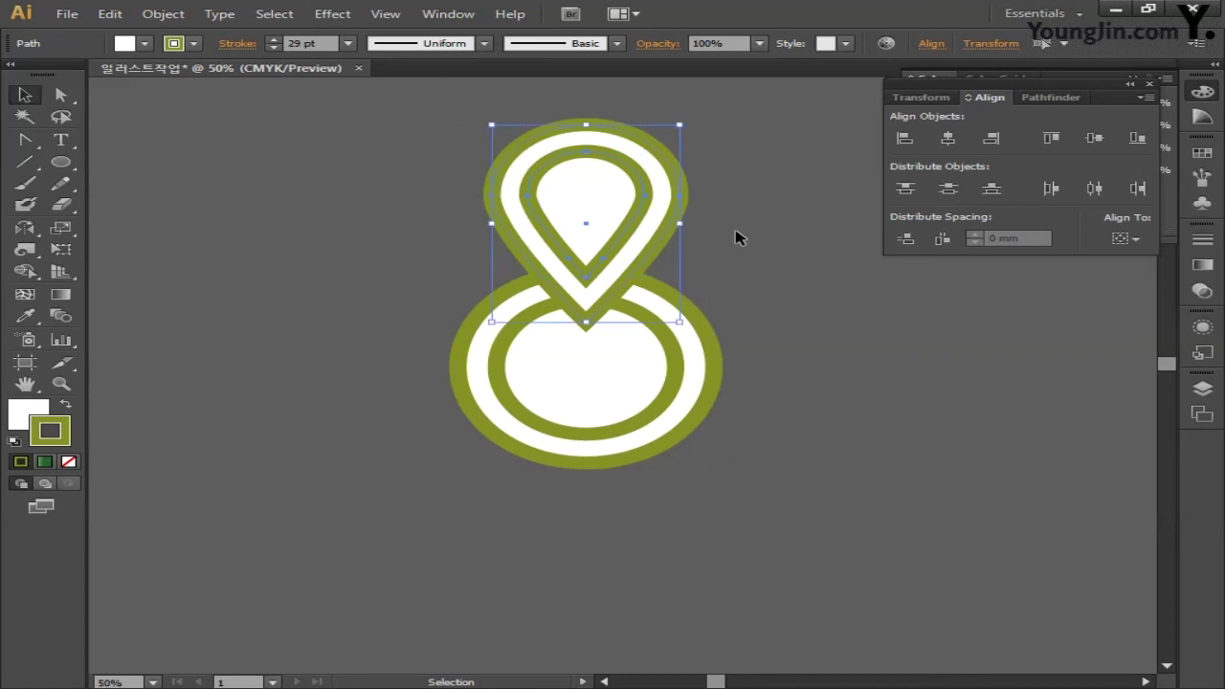
right_click(647, 238)
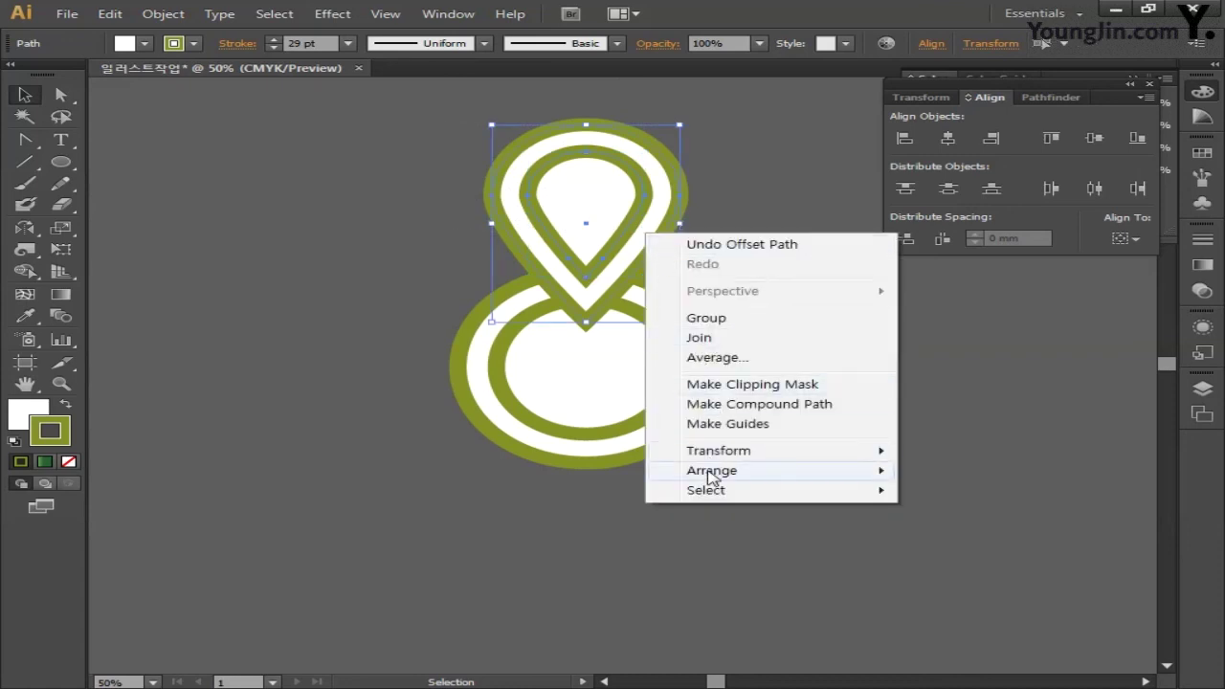
mouse_move(716, 472)
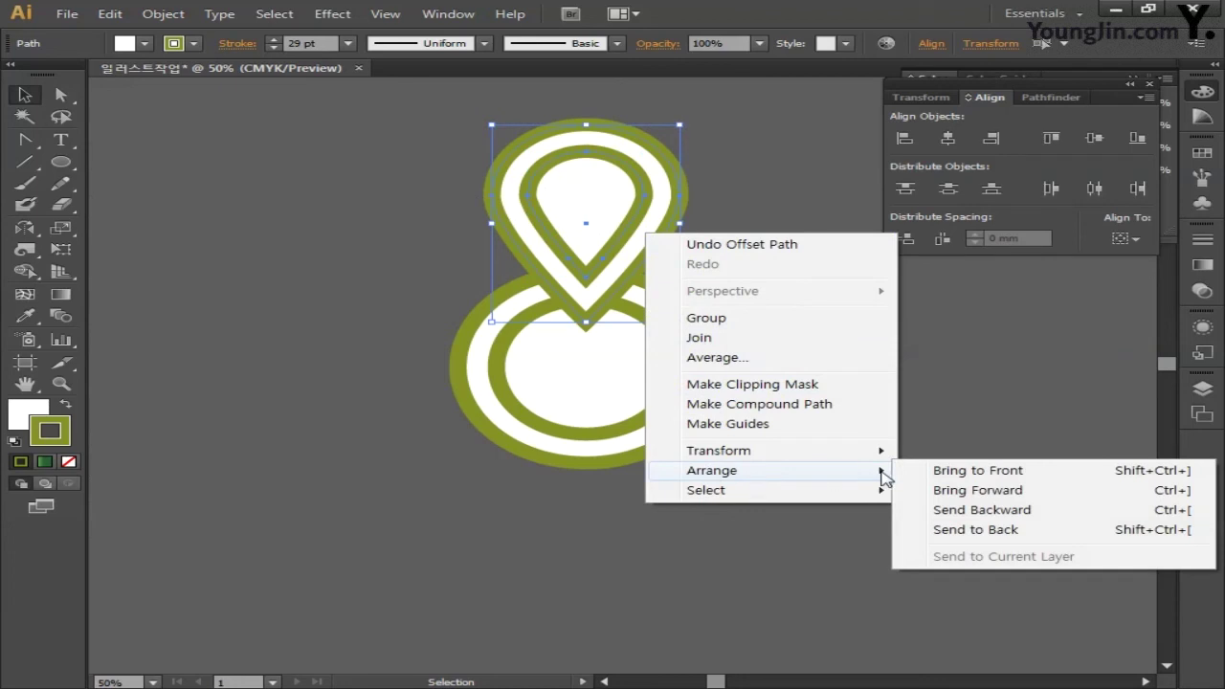
click(973, 532)
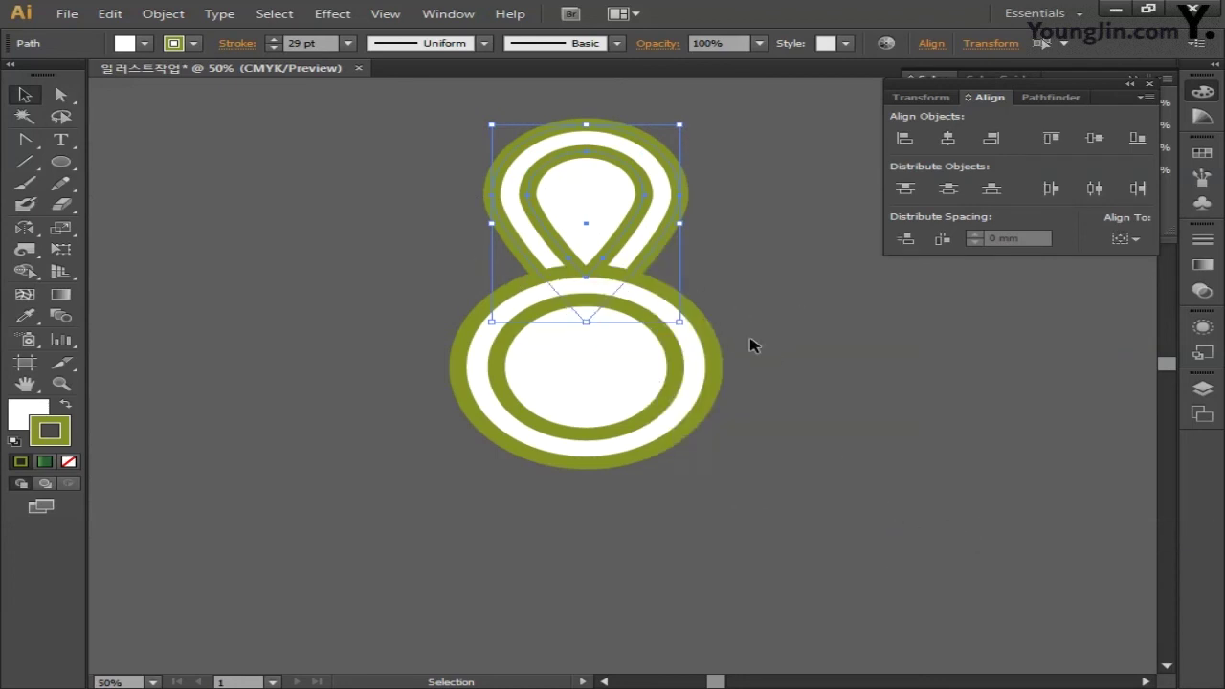
Turn on Smart Guides for locating the ellipses' centre with the Rotate tool.
drag(23, 233, 119, 229)
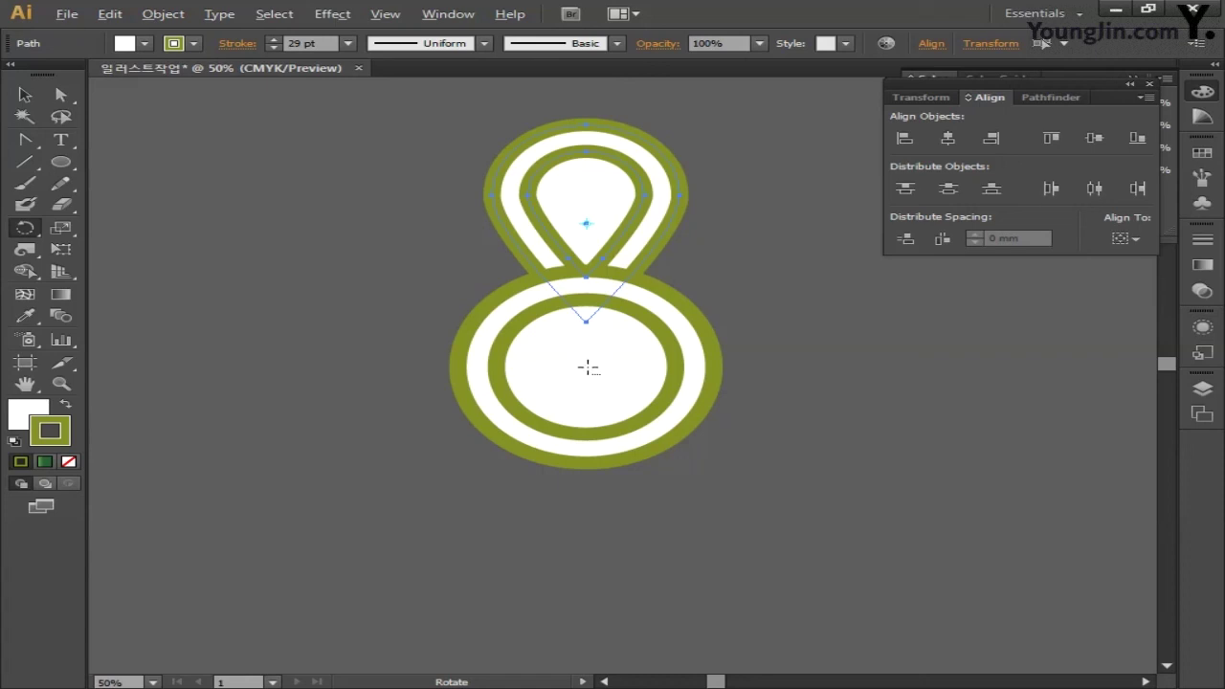
key(alt)
click(384, 13)
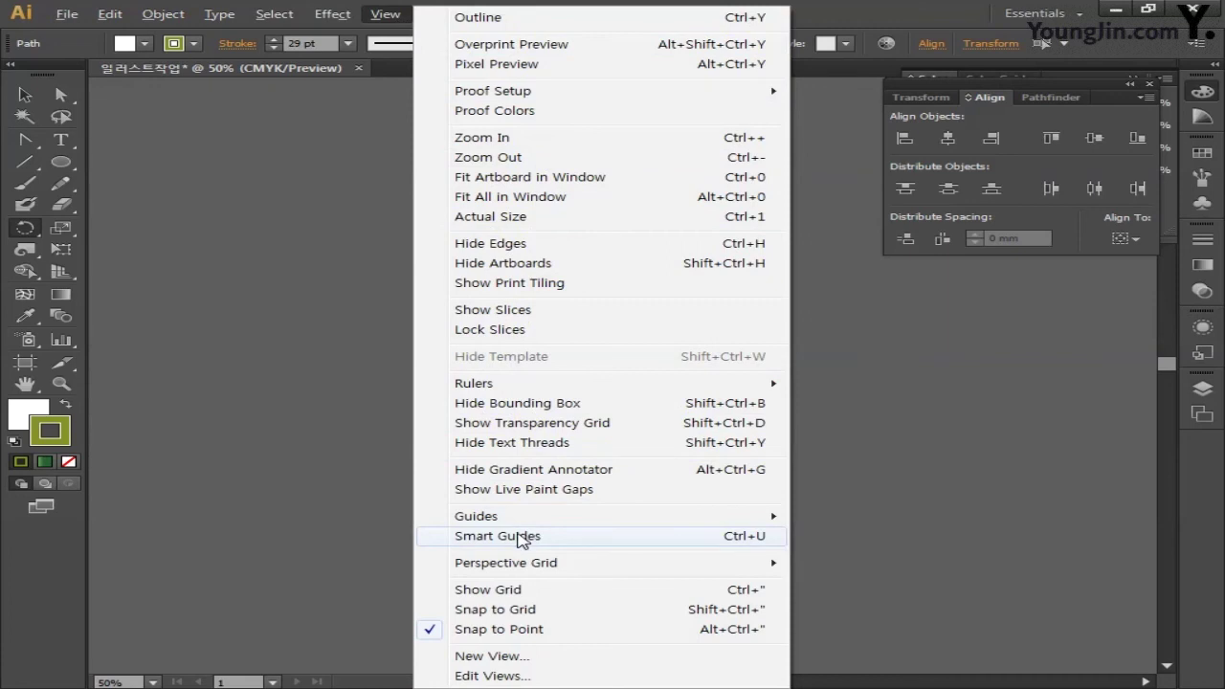
click(518, 538)
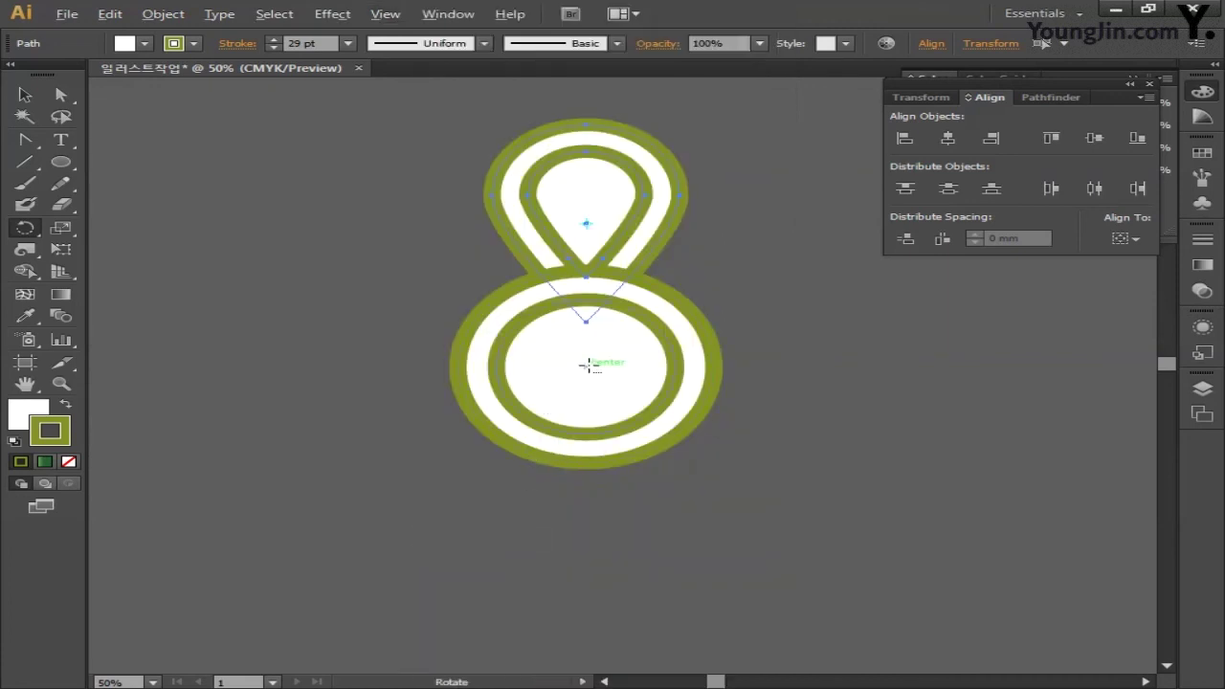
Create a copy of the teardrop pair rotated 60° around the centre of the ellipses.
alt+click(588, 369)
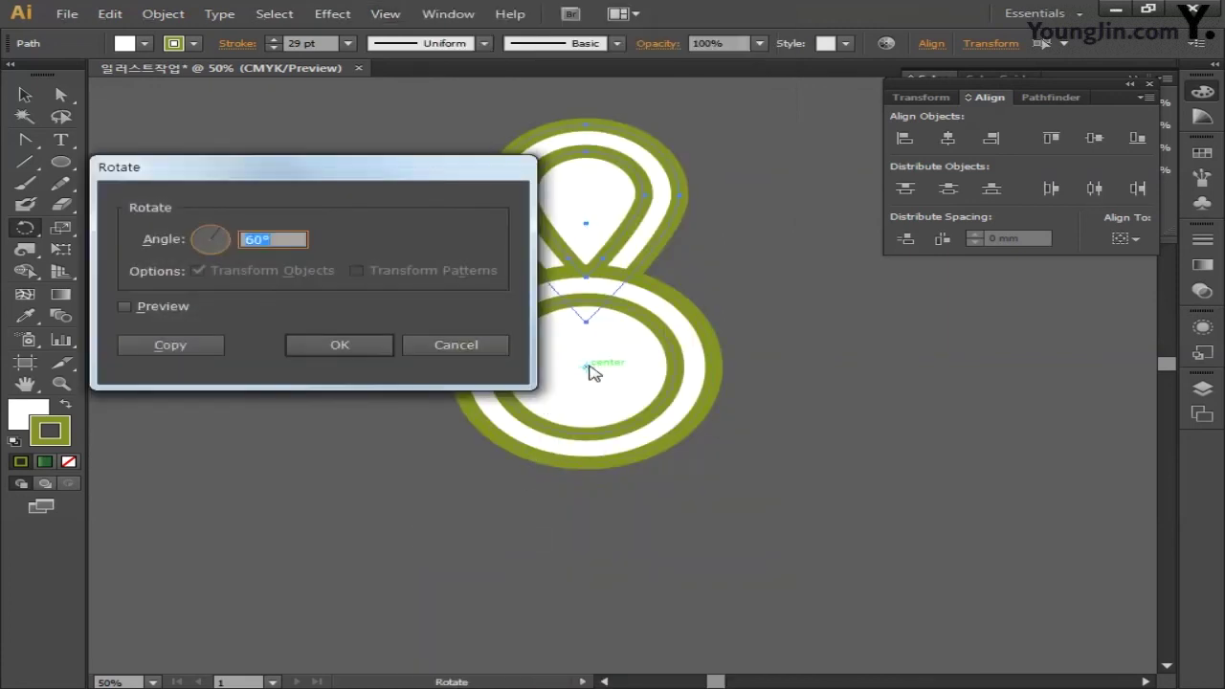
double_click(285, 238)
text(6)
click(181, 342)
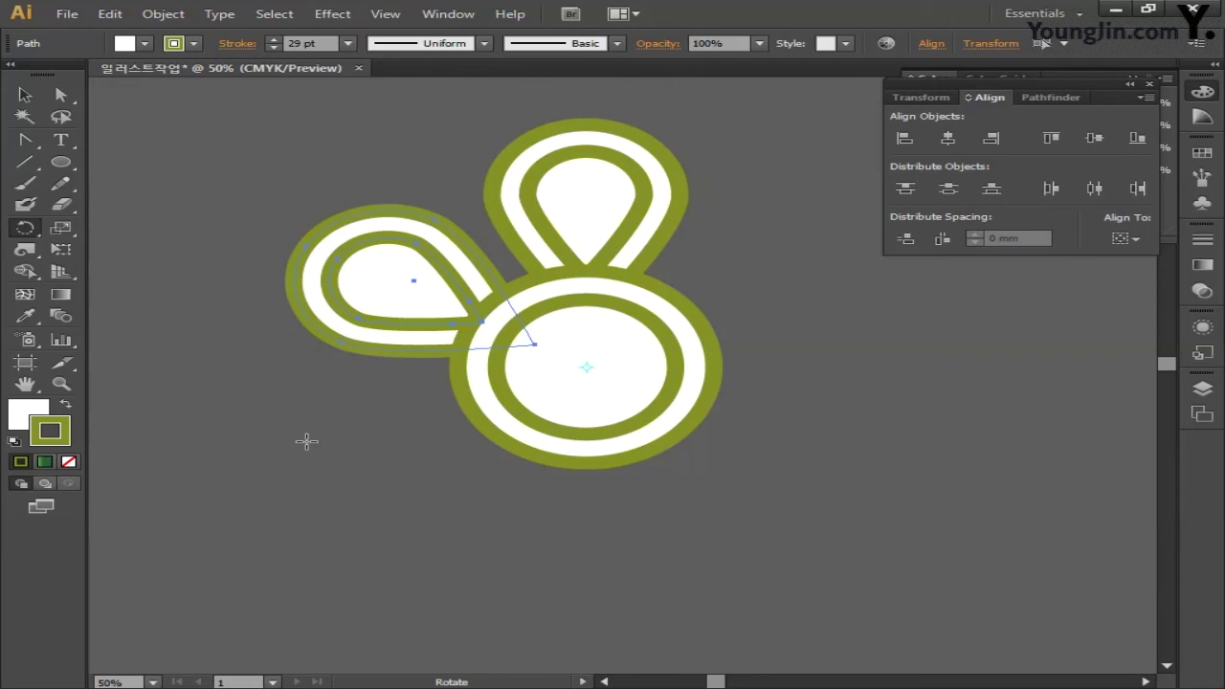
Repeat the rotated copy four more times to complete the six-petal ring.
key(ctrl)
key(ctrl+d)
key(ctrl+d)
key(ctrl+d)
key(ctrl+d)
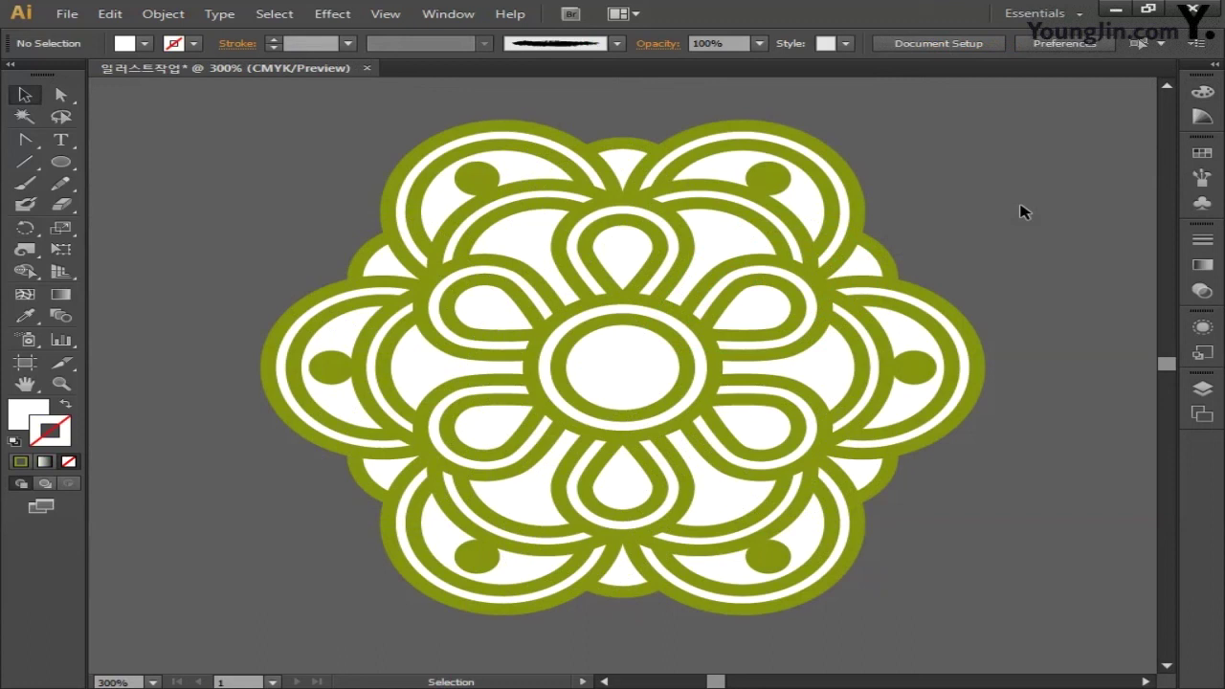
drag(1030, 469, 200, 113)
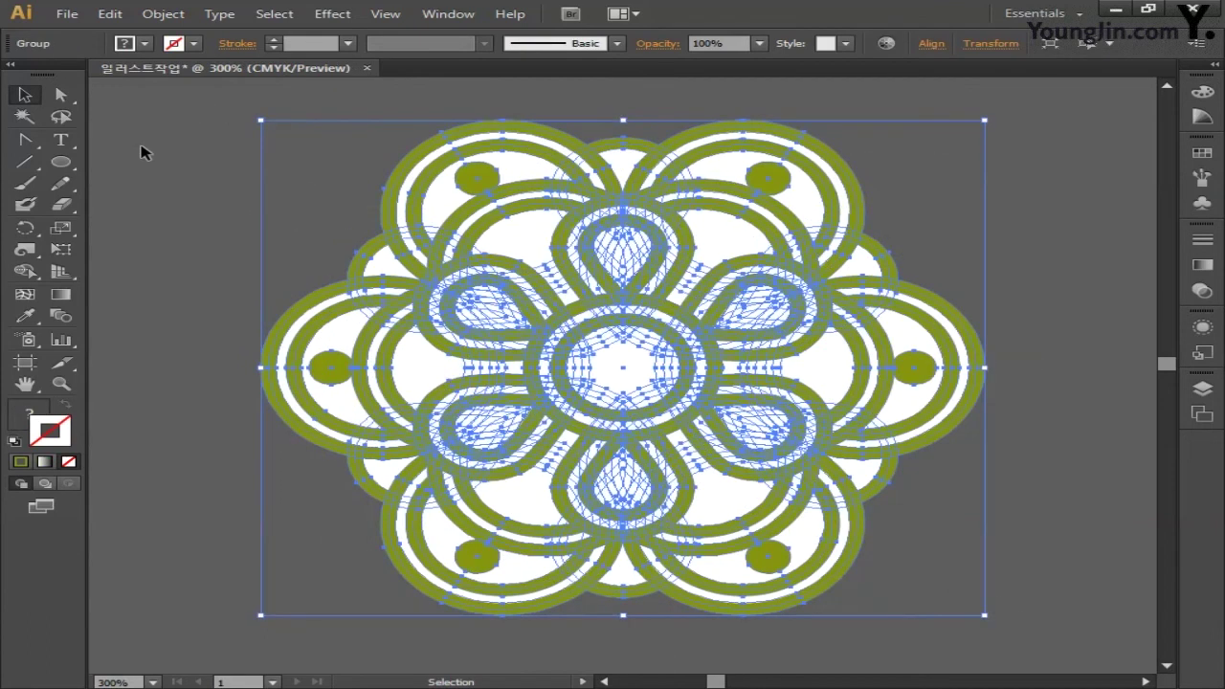
click(150, 162)
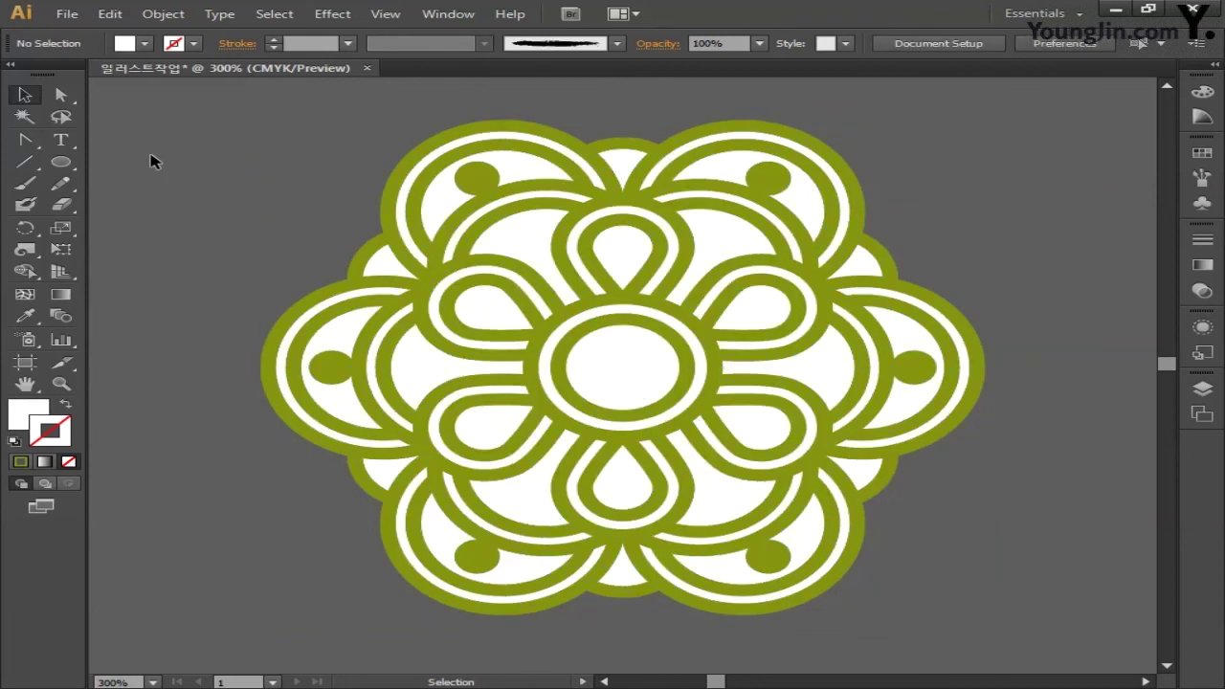
drag(150, 162, 733, 369)
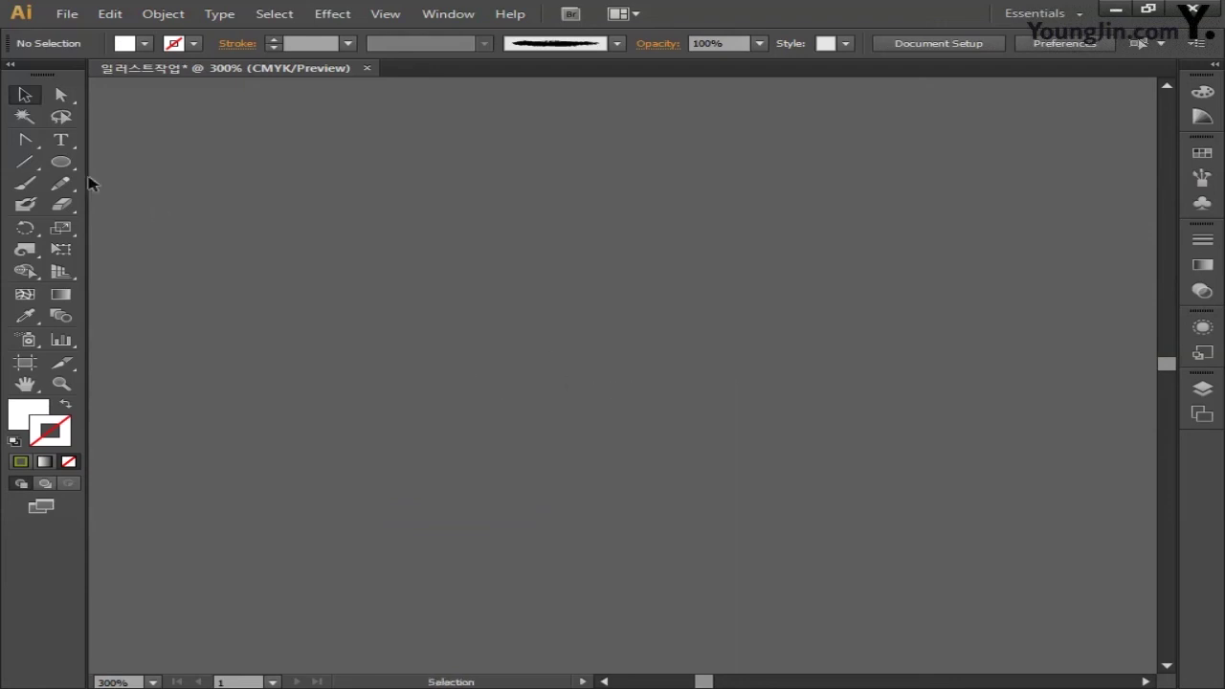
Draw a closed, straight-sided five-point white shape with the Pen tool on an empty area, with a pointed upper tip.
drag(25, 140, 132, 143)
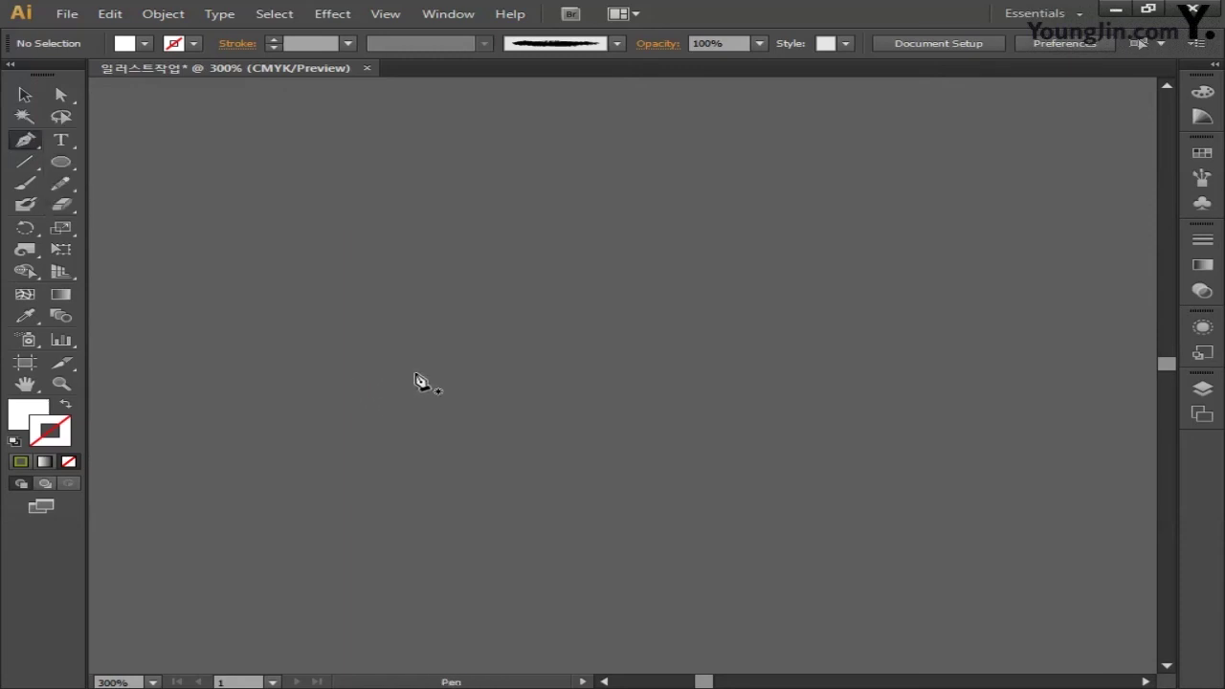
click(406, 365)
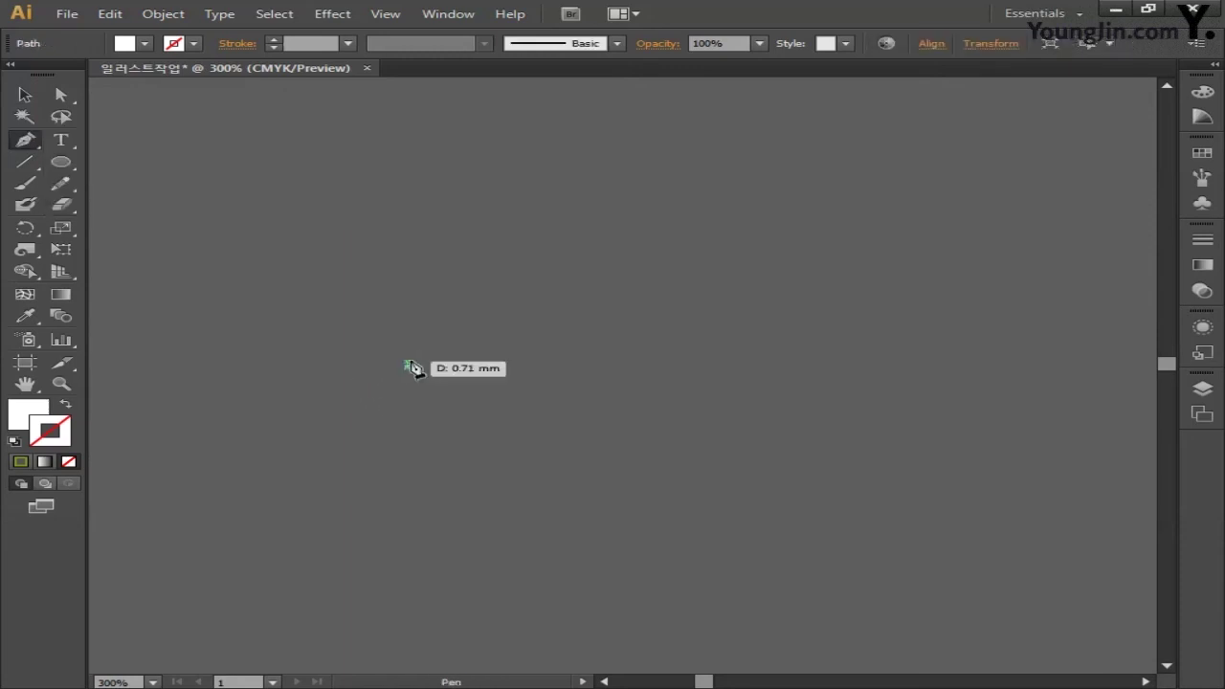
click(467, 265)
click(670, 265)
click(856, 215)
click(753, 442)
click(408, 366)
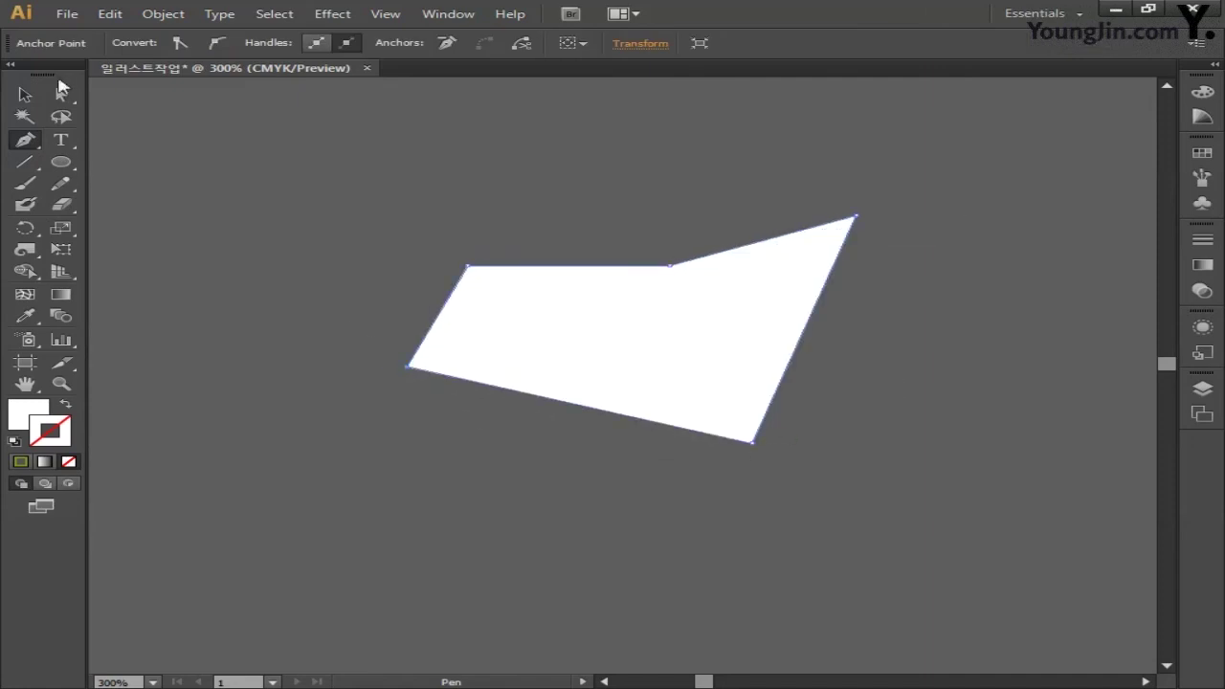
Reshape the straight-sided white shape into a smooth leaf by curving its edges and adjusting its anchors, keeping the pointed tip.
drag(467, 265, 494, 255)
drag(670, 265, 702, 239)
drag(407, 365, 394, 399)
drag(752, 443, 583, 449)
drag(395, 399, 360, 359)
drag(494, 254, 552, 236)
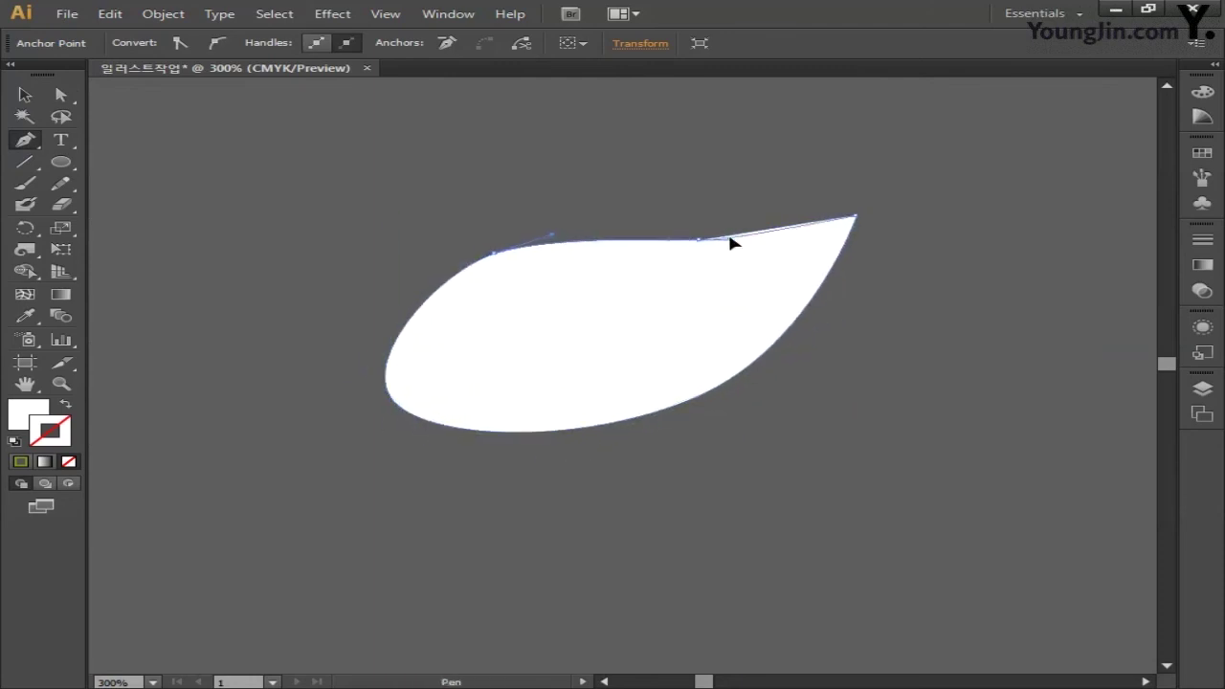
drag(702, 248, 664, 258)
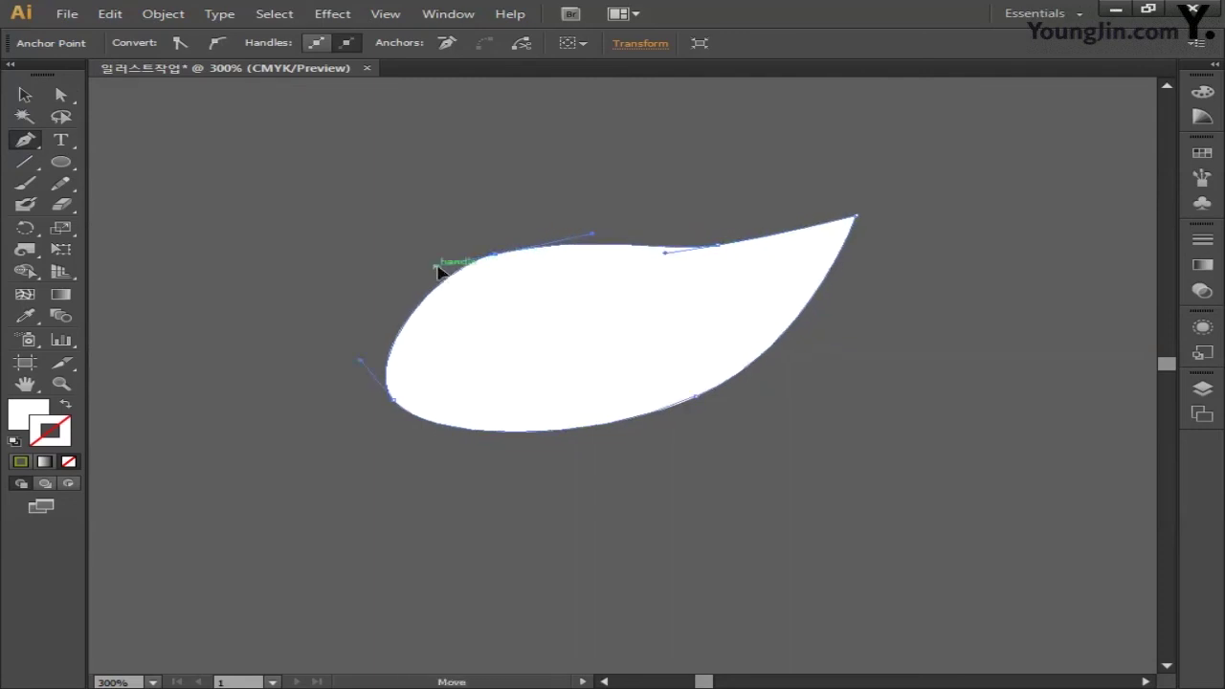
Refine the leaf's contour by enlarging its lower curve and rounded end and smoothing the upper edge's dip near the tip.
drag(693, 400, 673, 422)
drag(791, 364, 788, 372)
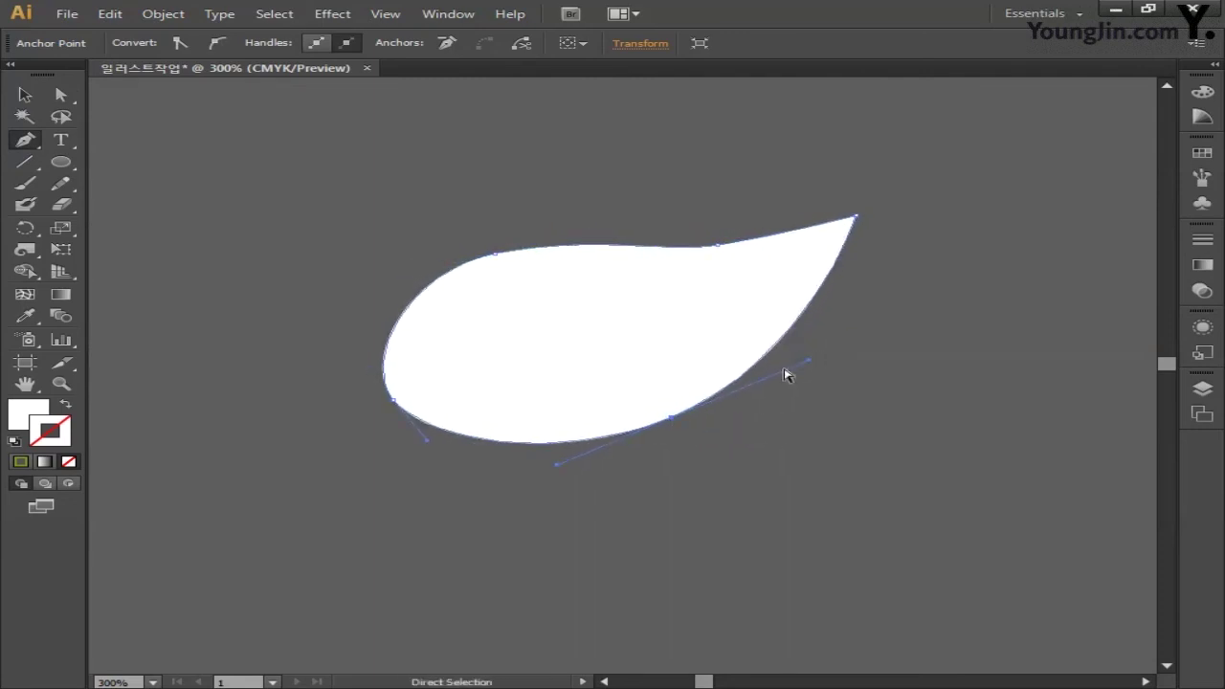
drag(557, 466, 539, 482)
drag(425, 439, 430, 450)
drag(392, 402, 378, 402)
drag(493, 252, 483, 256)
drag(716, 245, 778, 239)
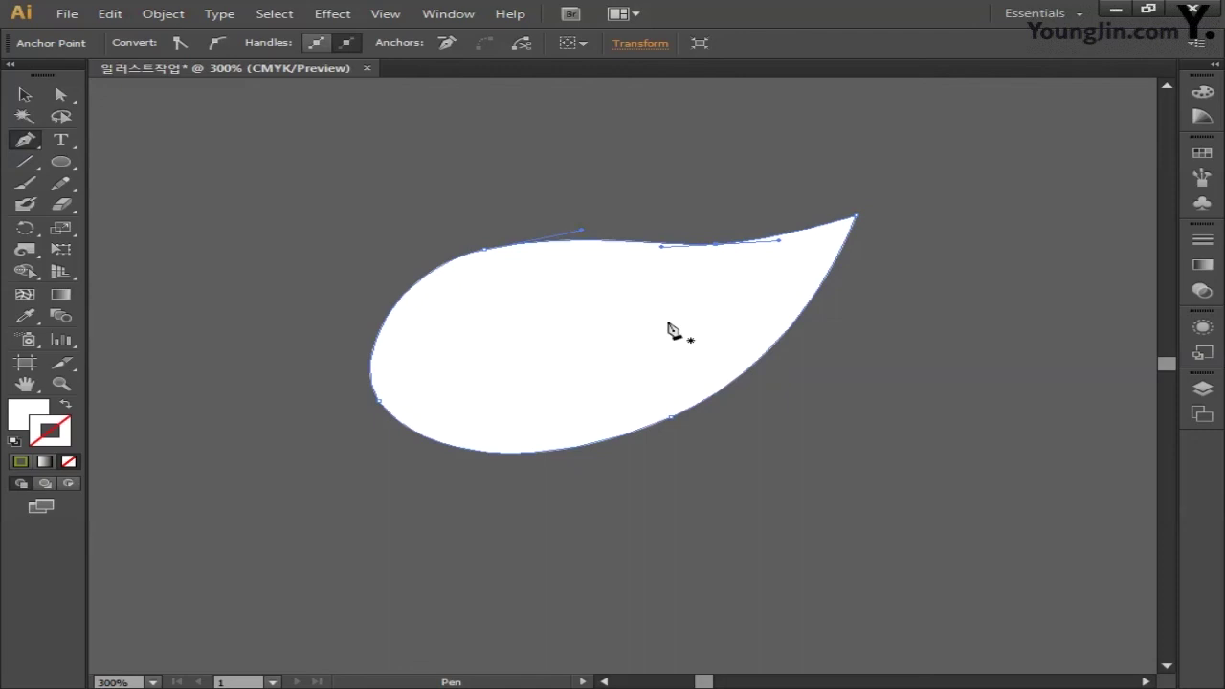
Remove the white fill from the leaf shape.
key(v)
drag(374, 178, 816, 492)
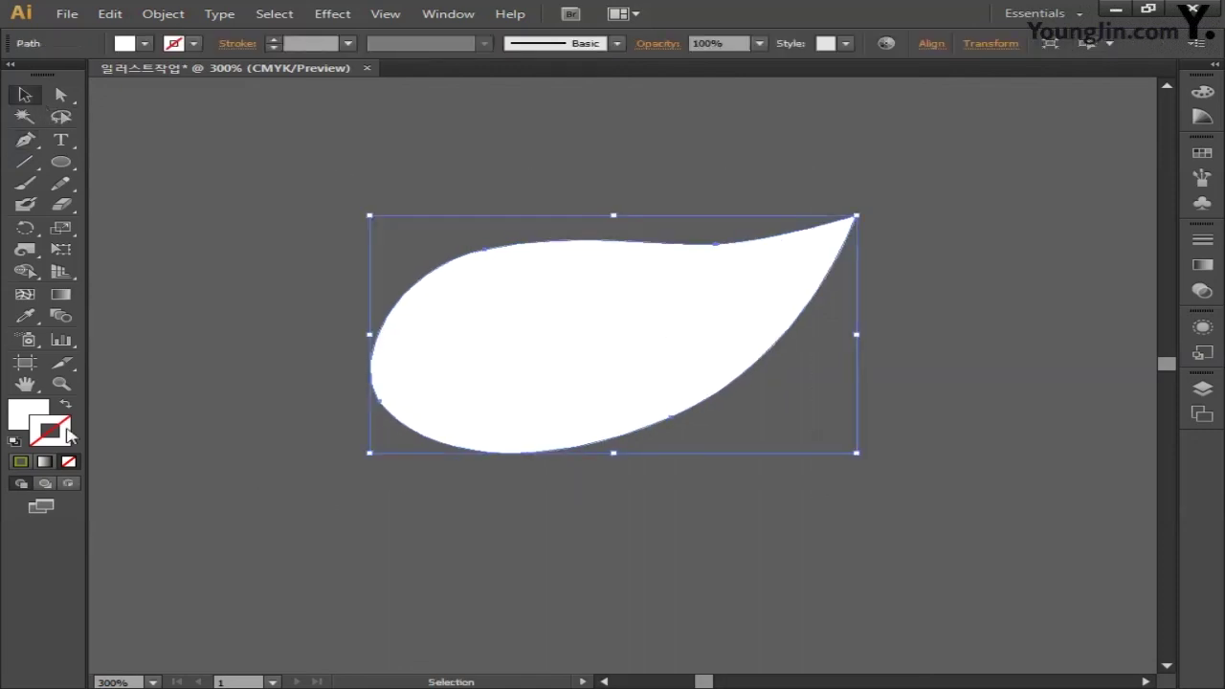
click(34, 421)
click(73, 462)
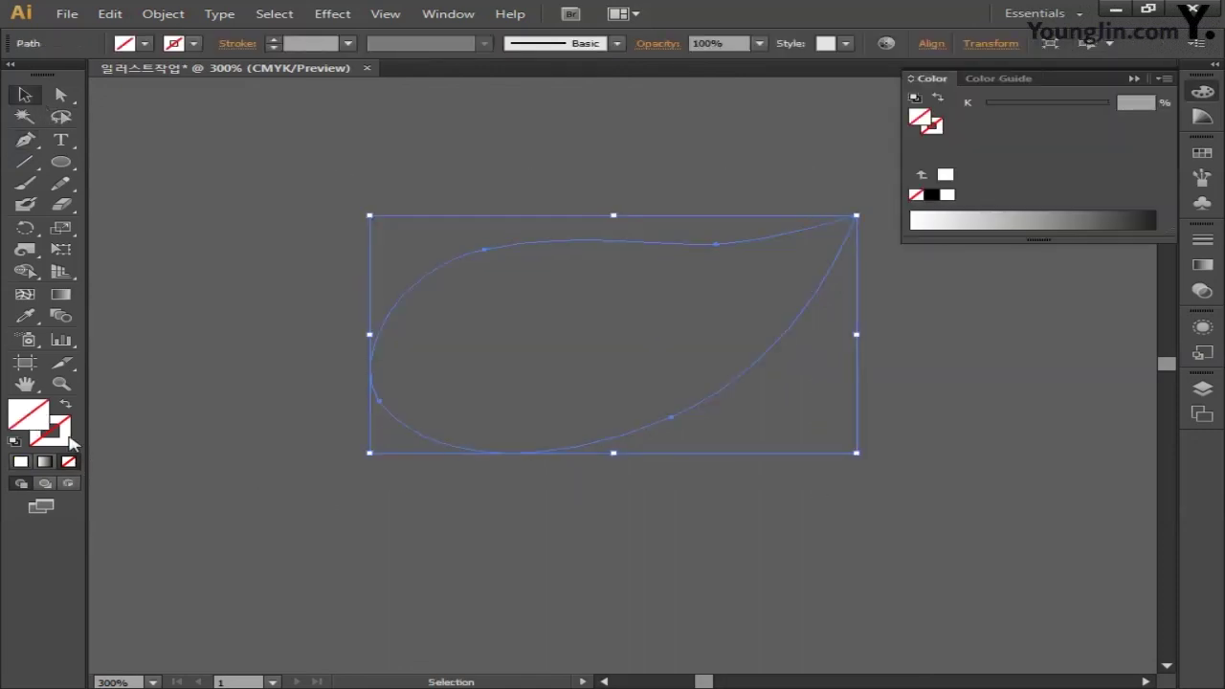
Set the leaf outline's stroke color to C 15%, M 0%, Y 40%, K 0%.
double_click(71, 439)
click(1139, 373)
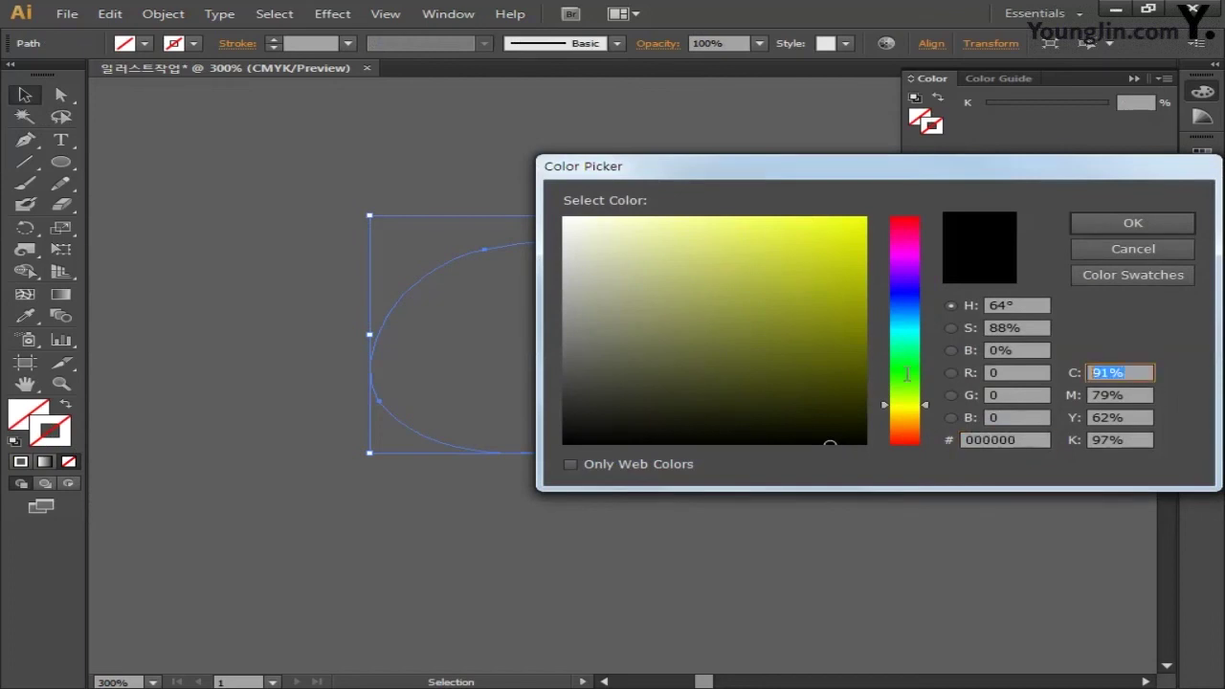
text(15)
key(Tab)
text(0)
key(Tab)
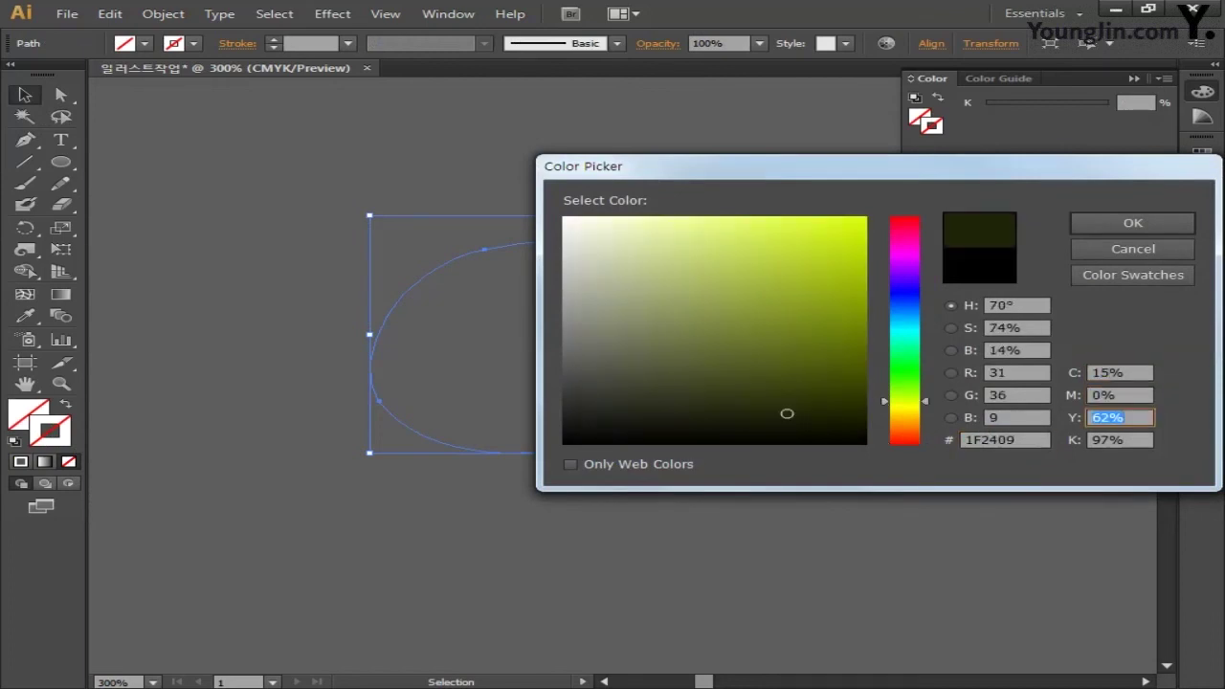
text(40)
key(Tab)
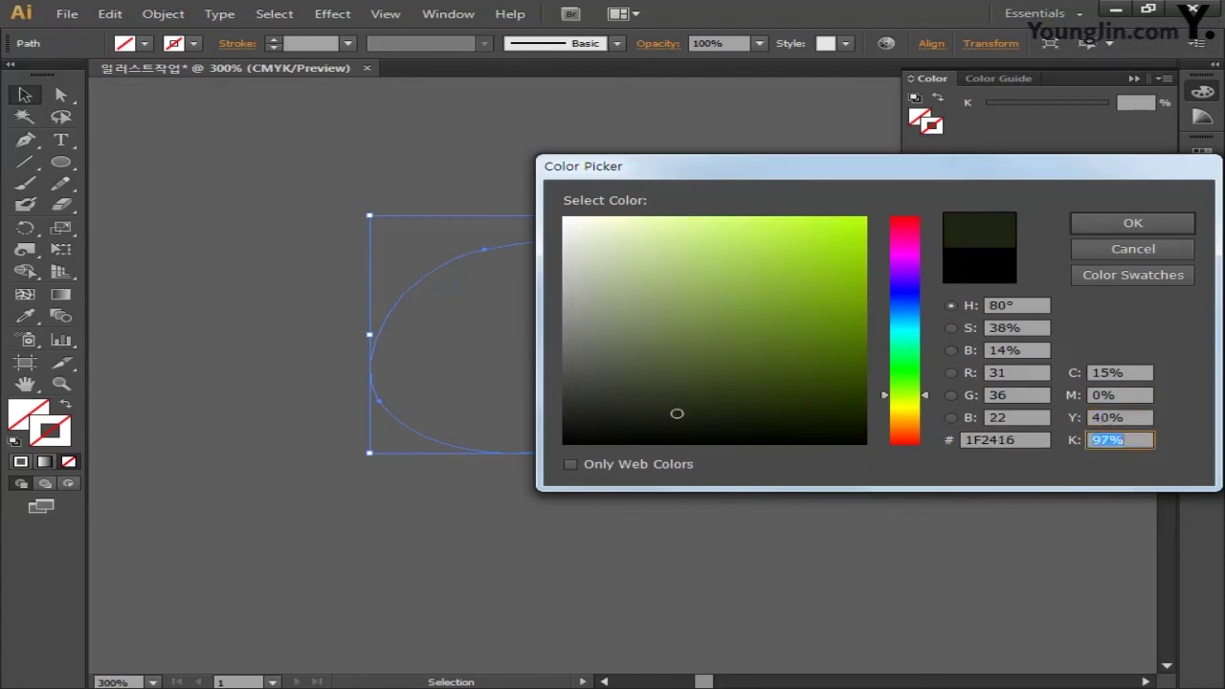
text(0)
key(Return)
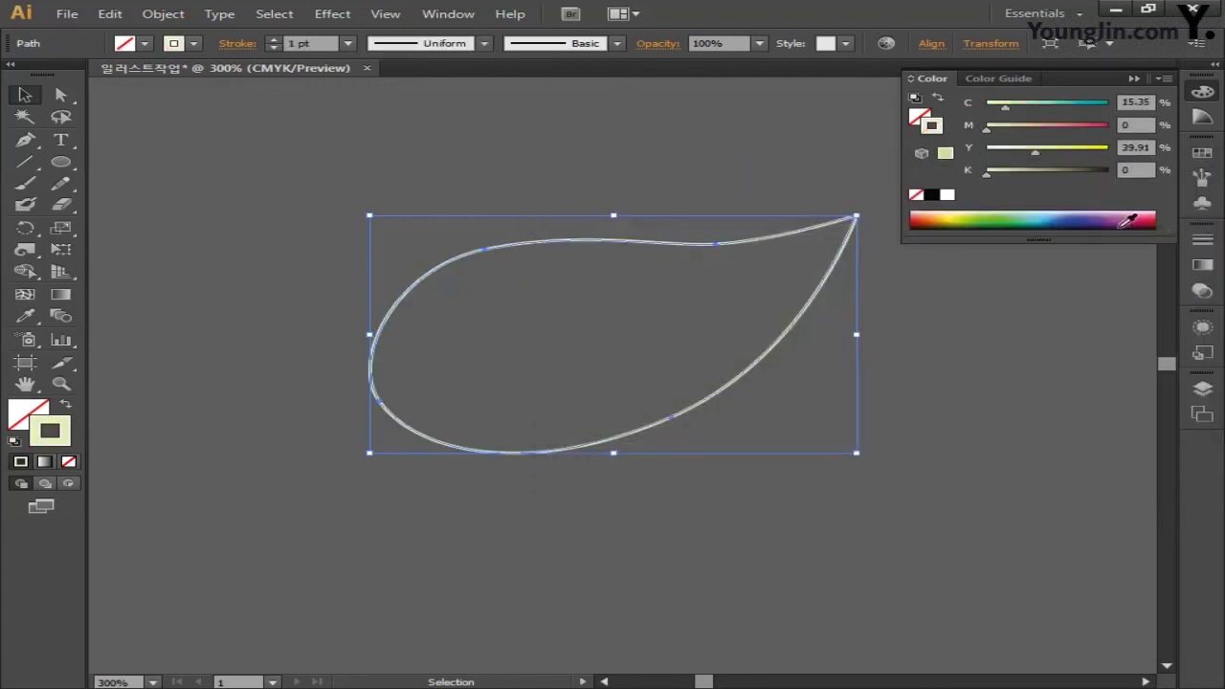
Set the leaf outline's stroke weight to 14 pt.
click(275, 41)
click(275, 41)
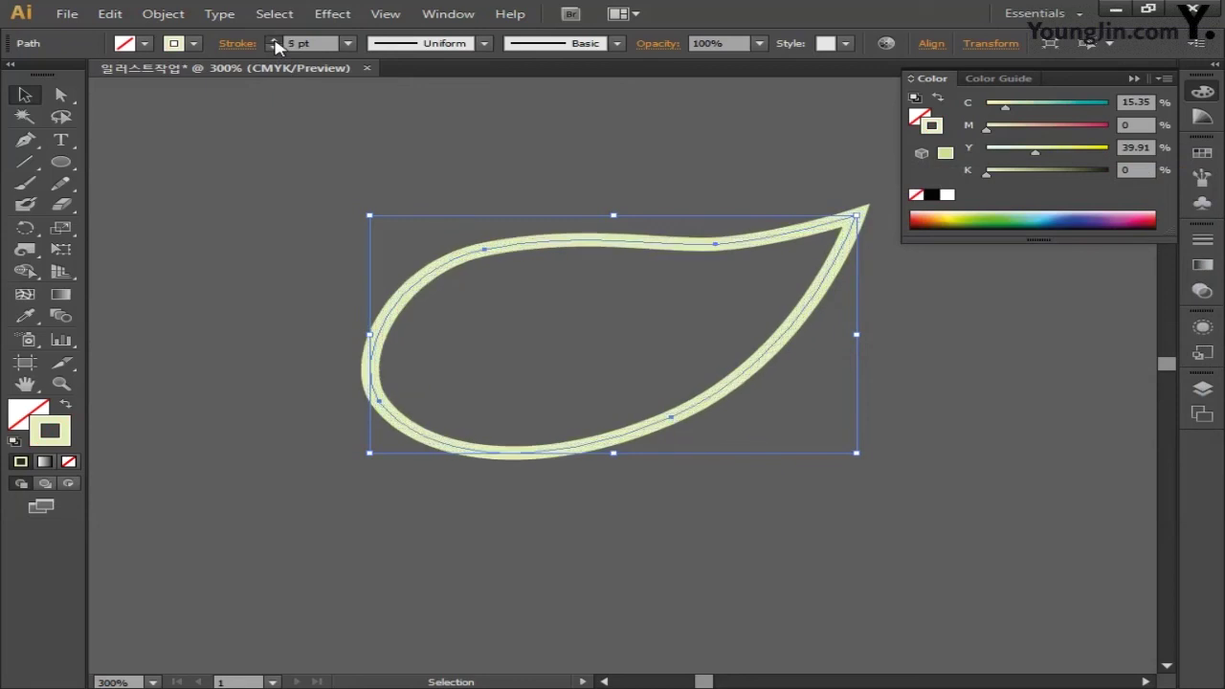
click(274, 41)
click(275, 41)
click(275, 41)
click(275, 41)
click(275, 41)
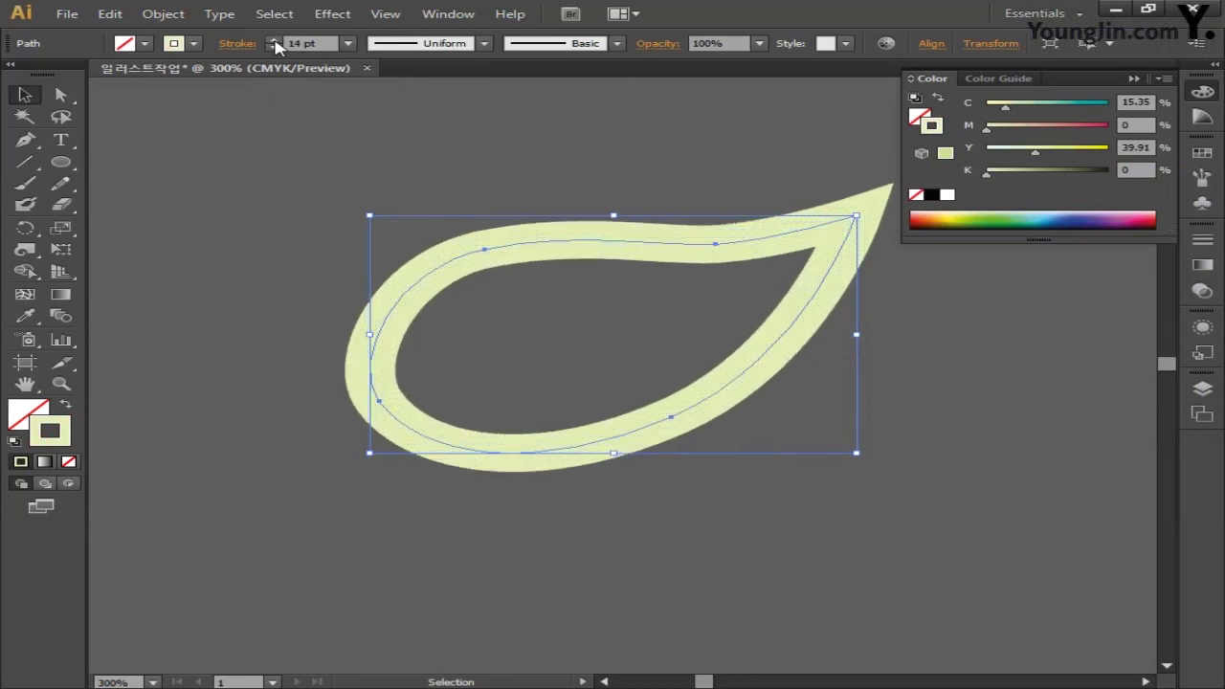
click(274, 42)
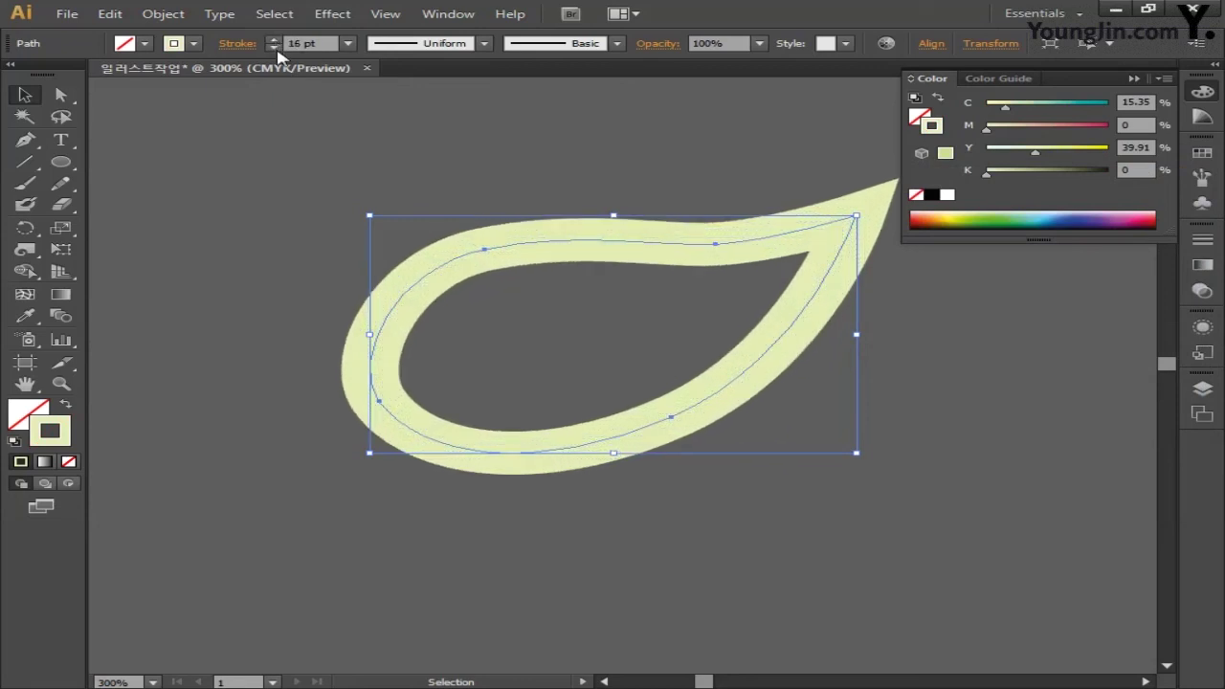
click(276, 48)
click(275, 48)
click(1203, 91)
Draw a narrow triangular stem with the Pen tool across the leaf's rounded end, with pale green fill and no stroke.
click(771, 457)
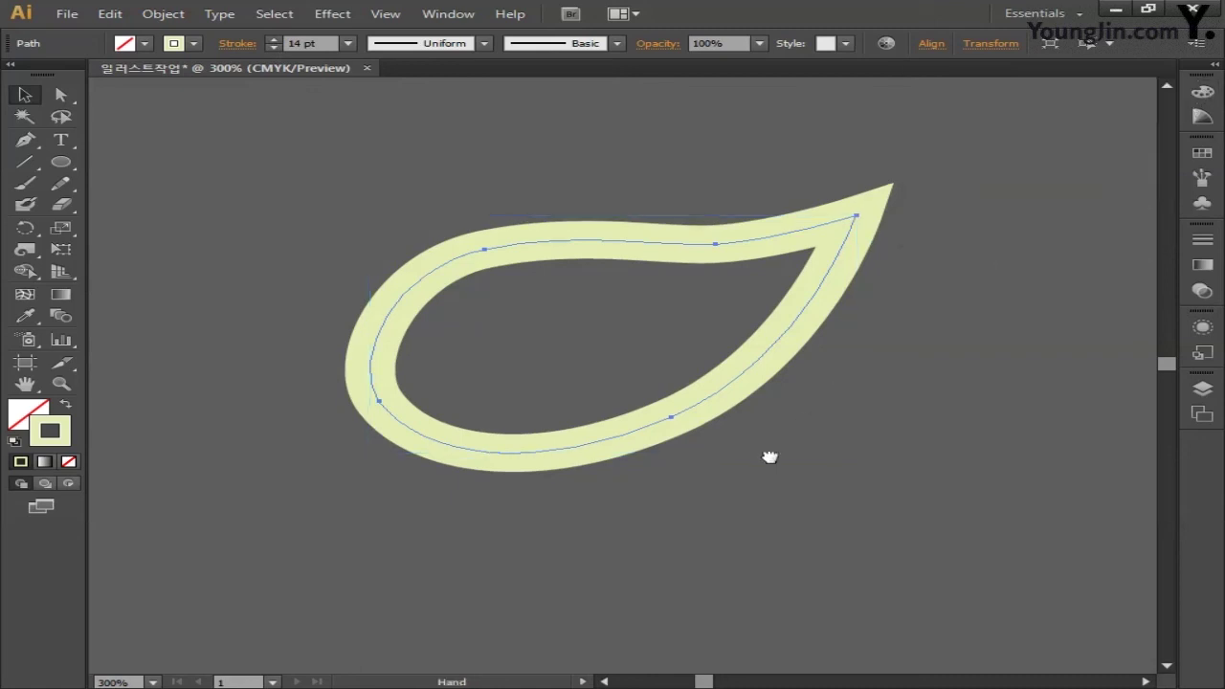
drag(769, 456, 860, 436)
click(594, 447)
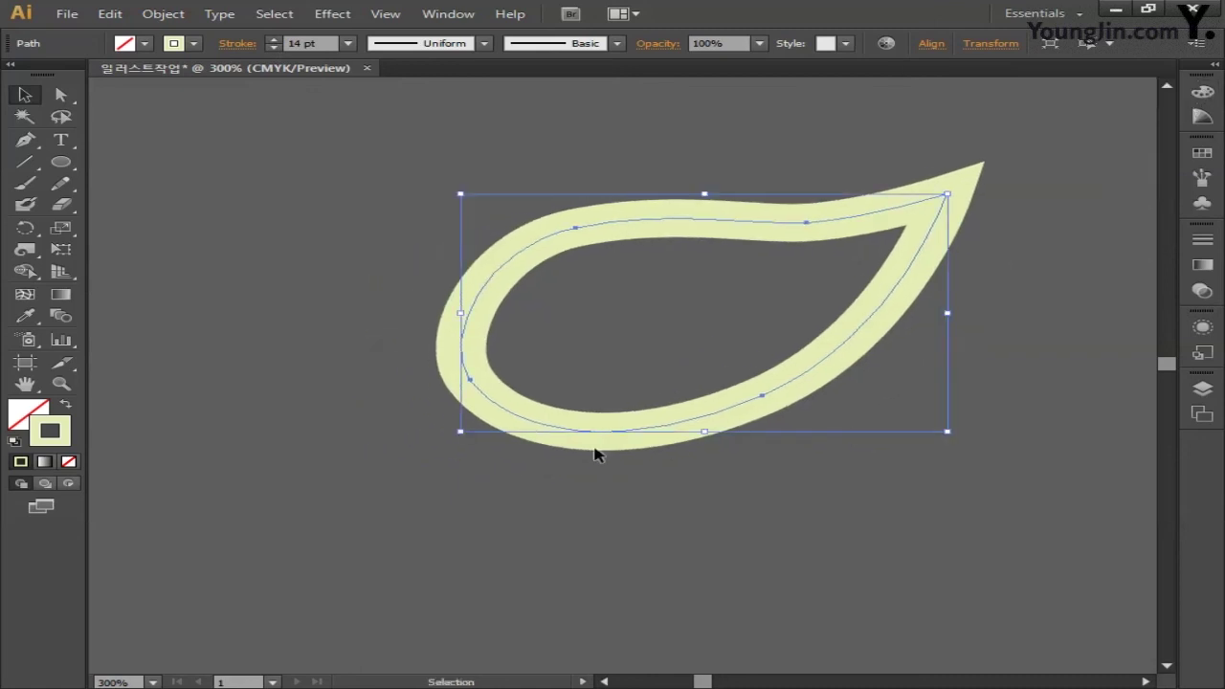
click(27, 142)
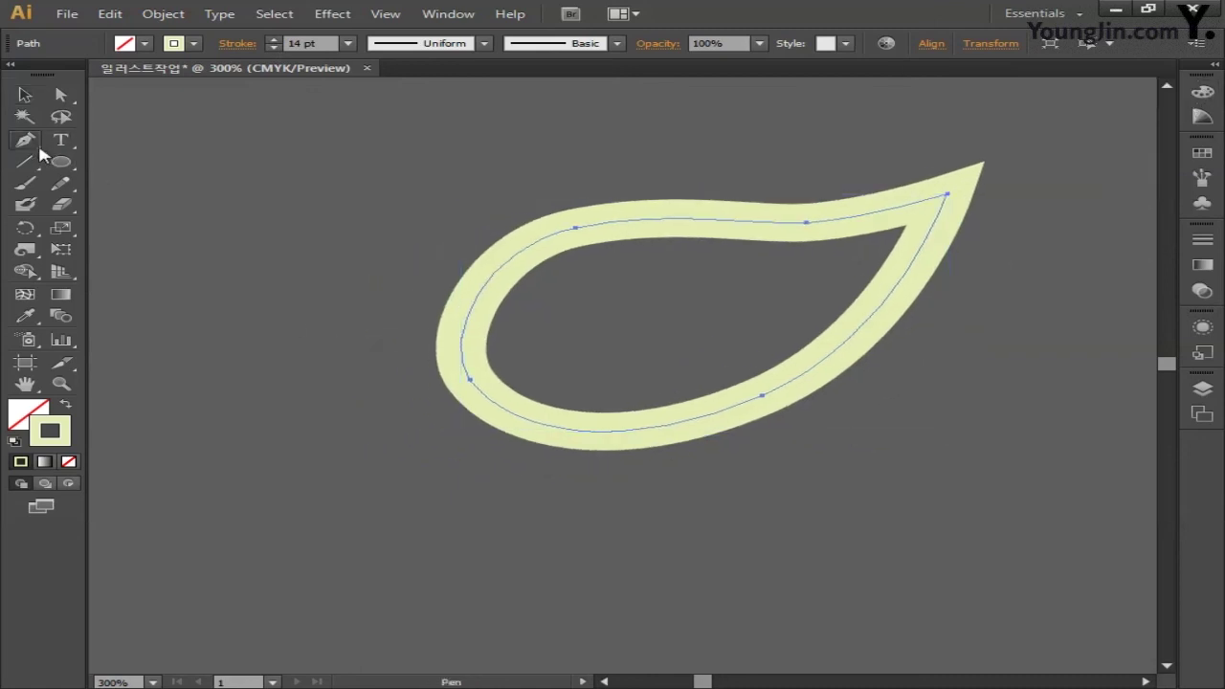
click(329, 478)
click(614, 325)
click(392, 509)
click(330, 476)
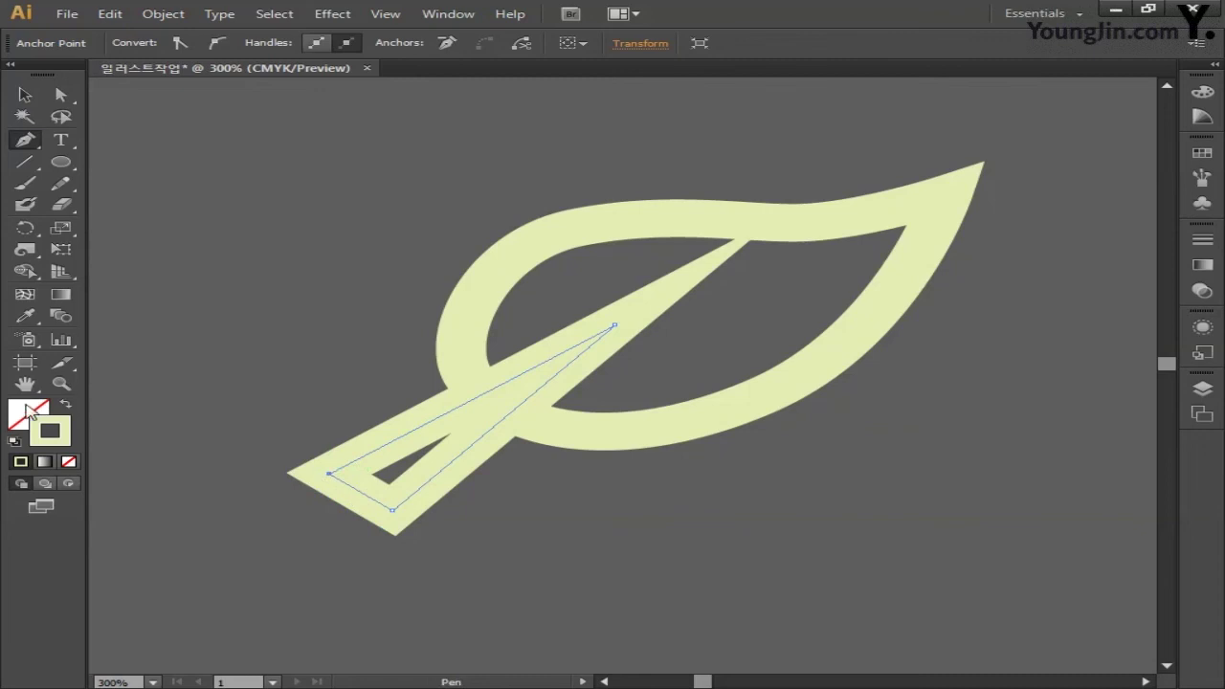
click(65, 406)
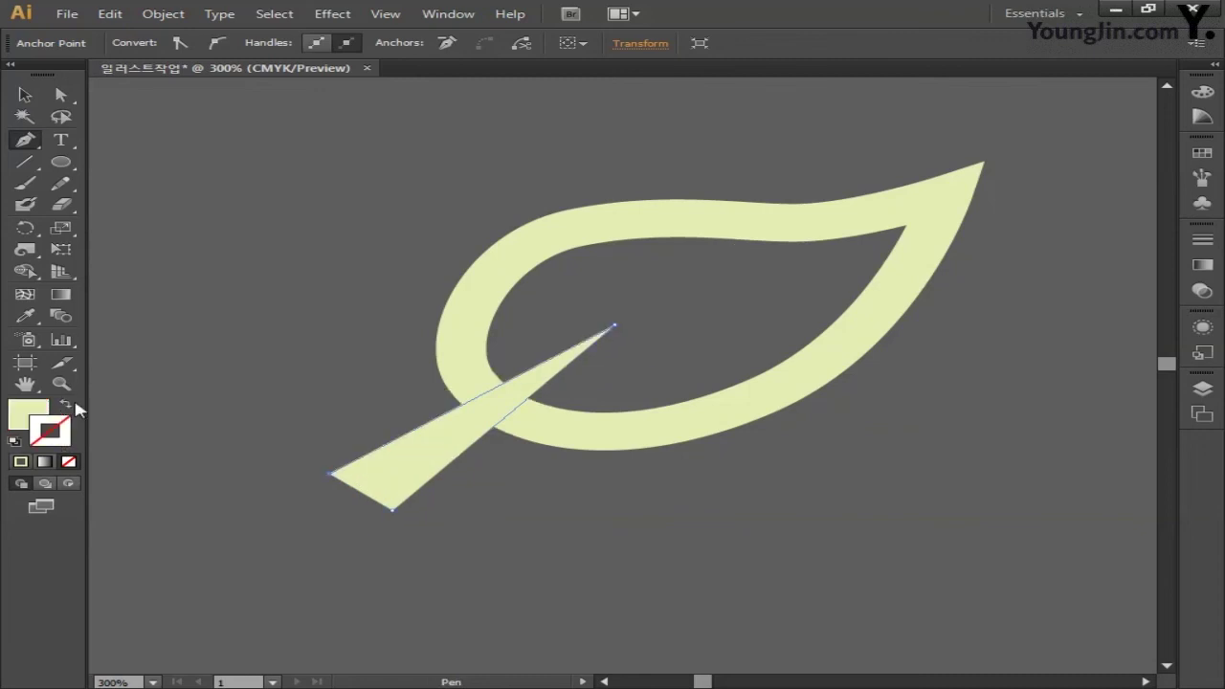
Curve the stem's wide base and the lower edge near it, keeping the upper base point as a corner.
drag(330, 474, 385, 448)
drag(393, 510, 383, 540)
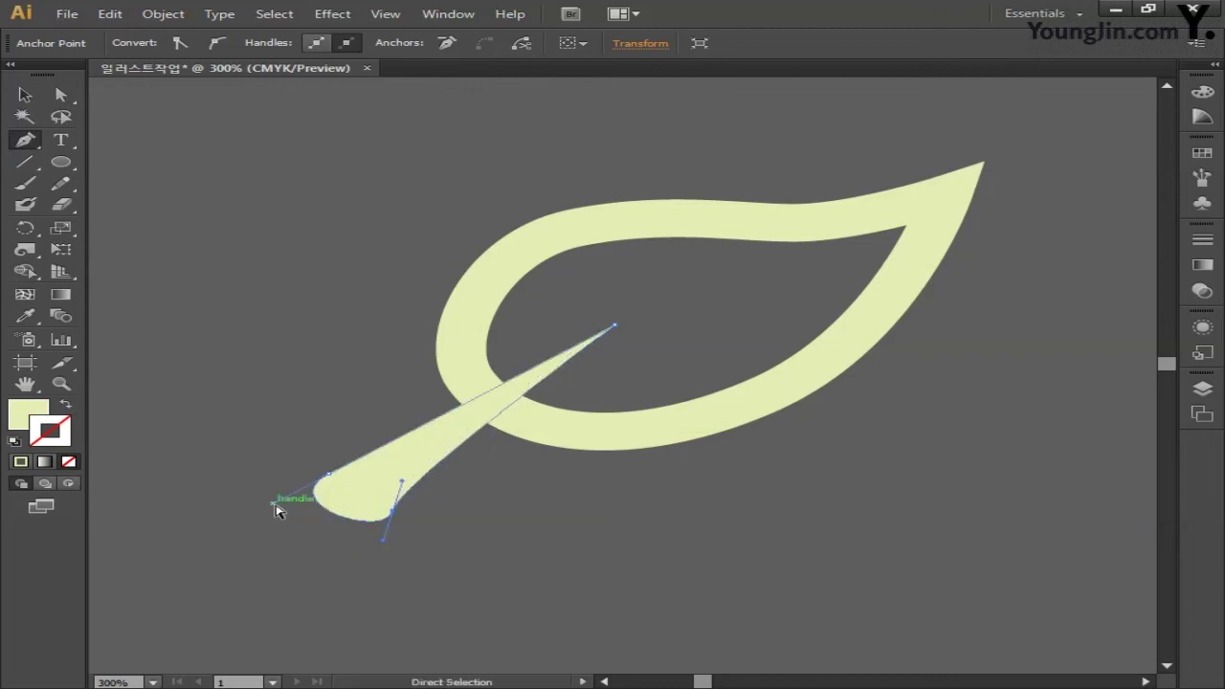
drag(276, 510, 330, 474)
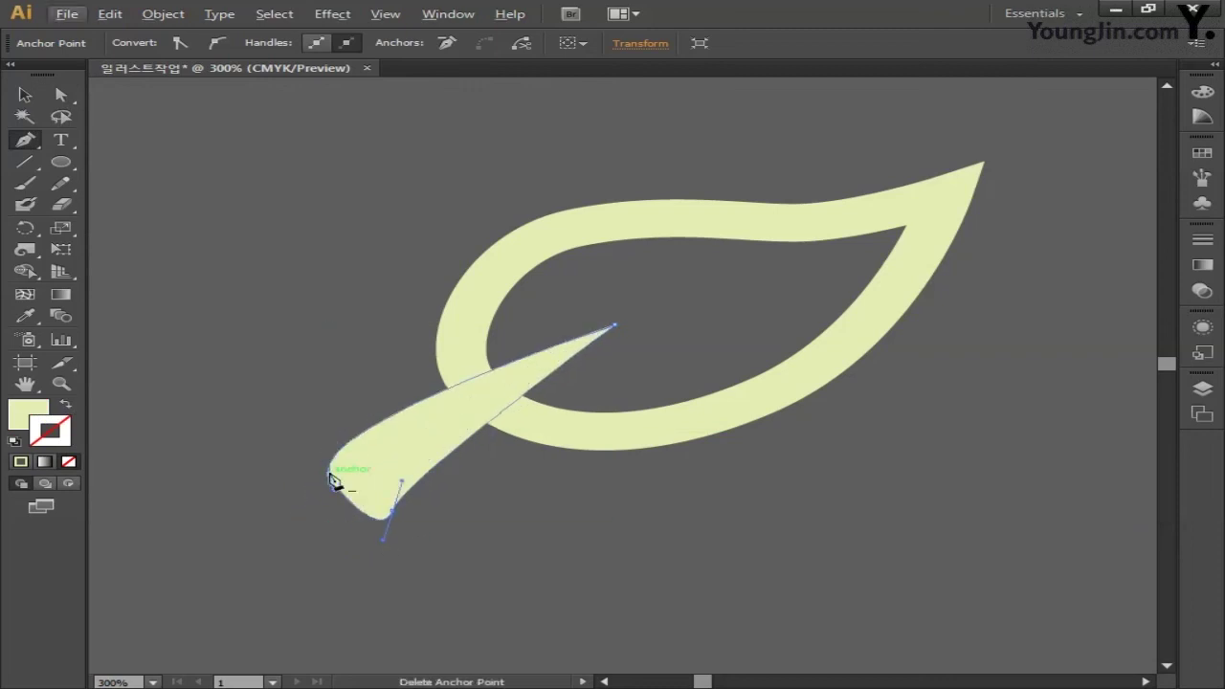
ctrl+click(423, 542)
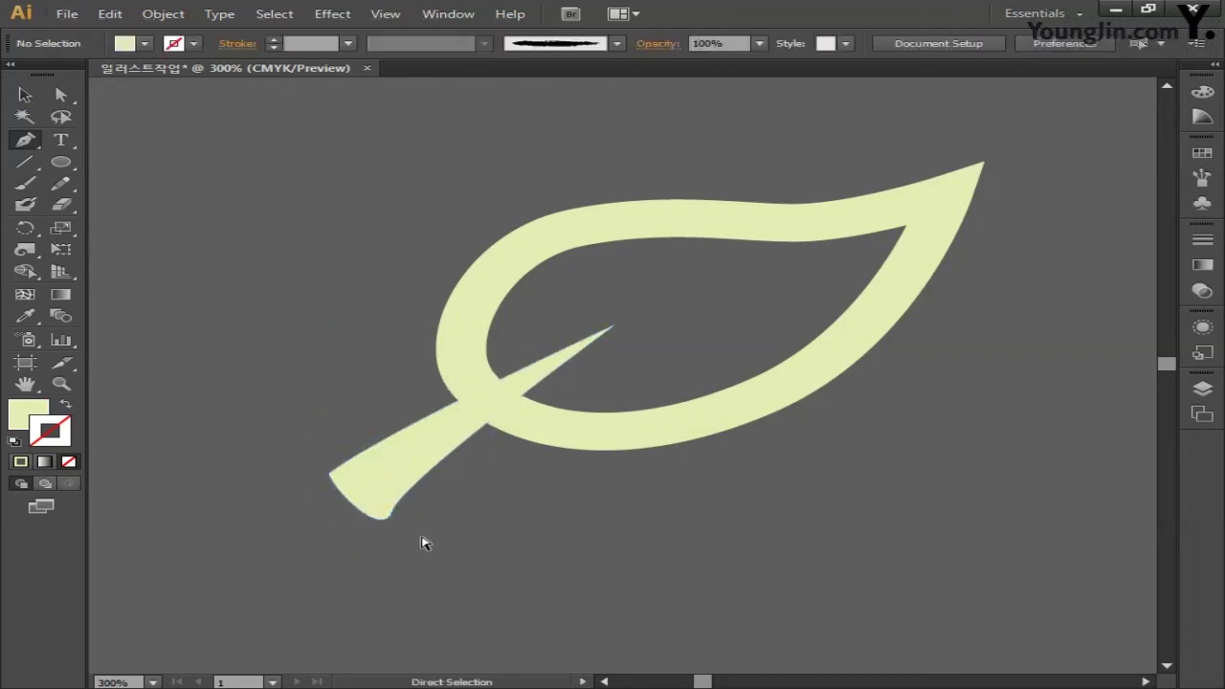
Bend the stem's two long edges into an upward arc and reposition its pointed tip inside the leaf.
drag(355, 506, 431, 533)
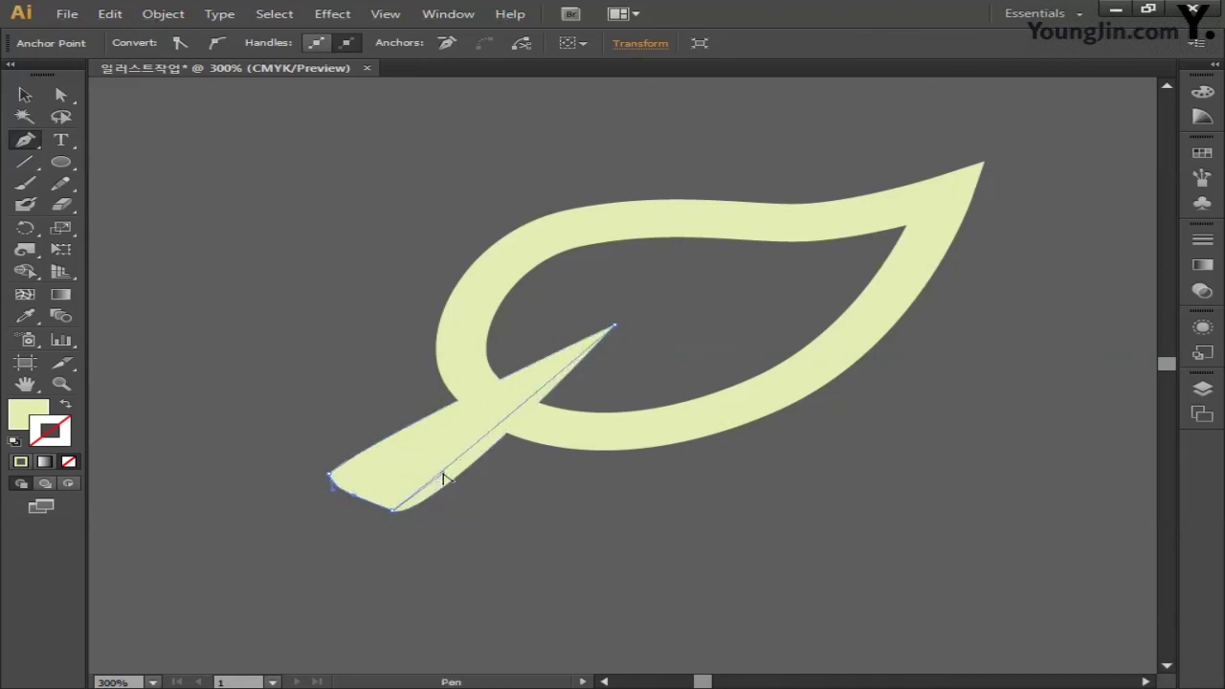
drag(613, 327, 648, 347)
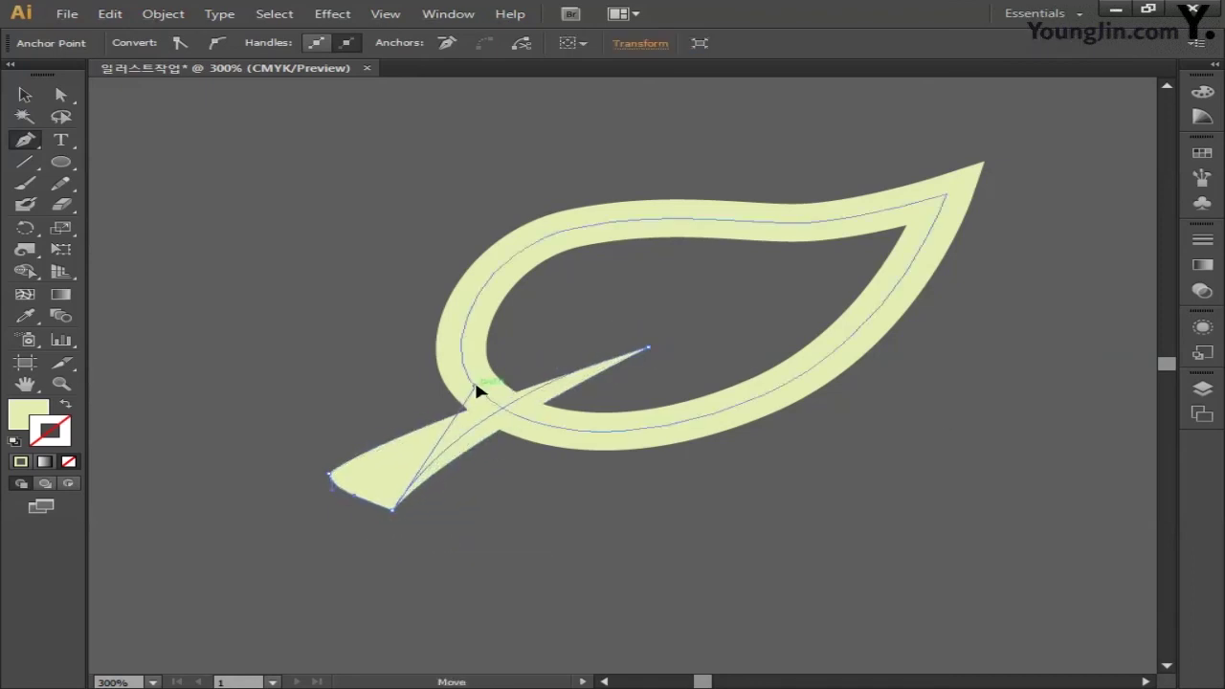
drag(383, 437, 438, 348)
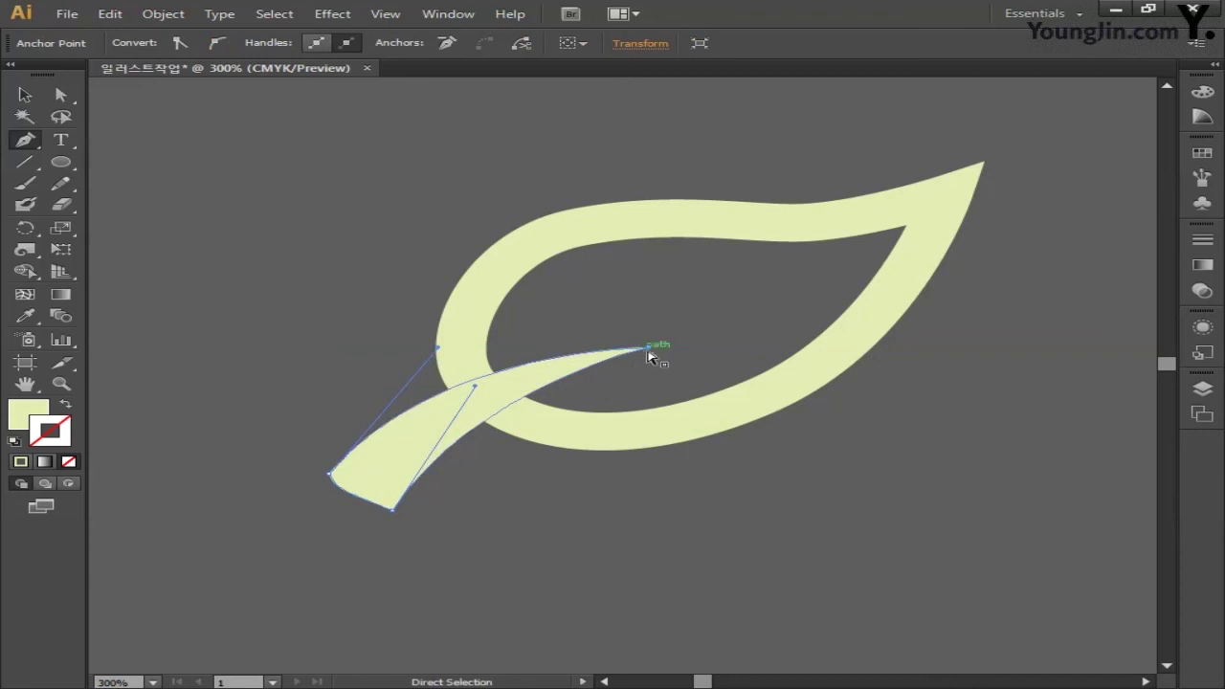
drag(648, 349, 637, 334)
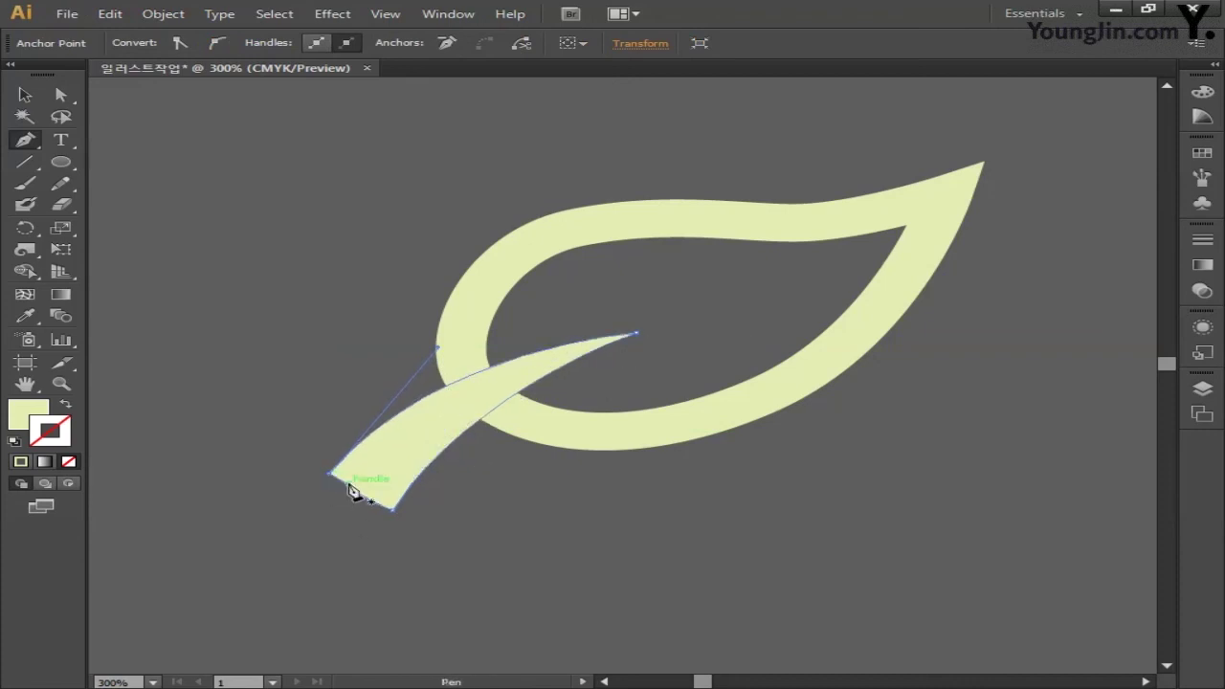
Convert the leaf's stroke to a filled shape with Outline Stroke, with both the leaf and the stem selected.
click(25, 95)
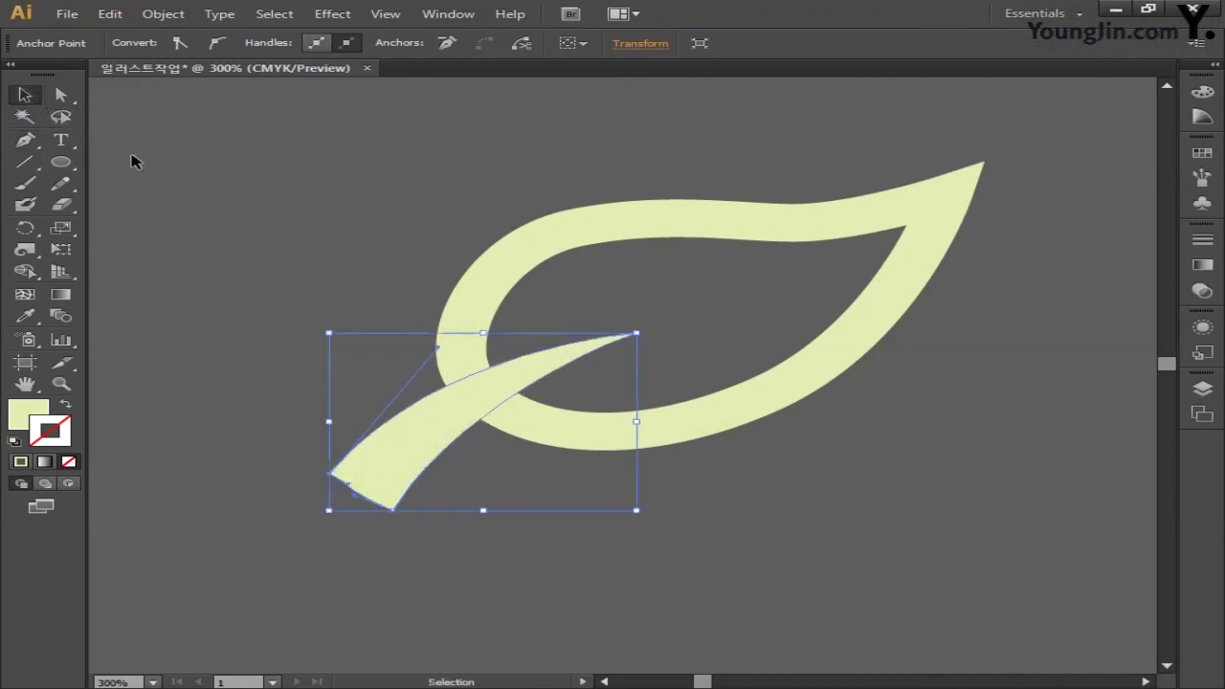
click(278, 265)
drag(263, 171, 933, 554)
click(162, 14)
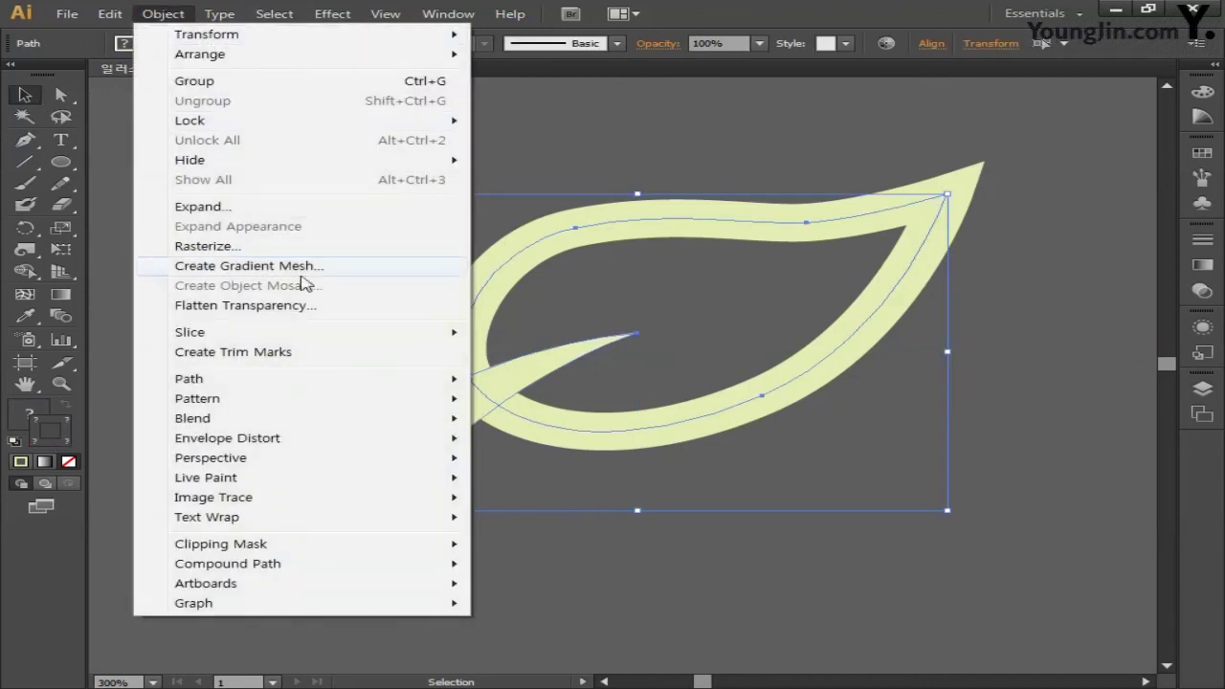
mouse_move(293, 383)
click(555, 427)
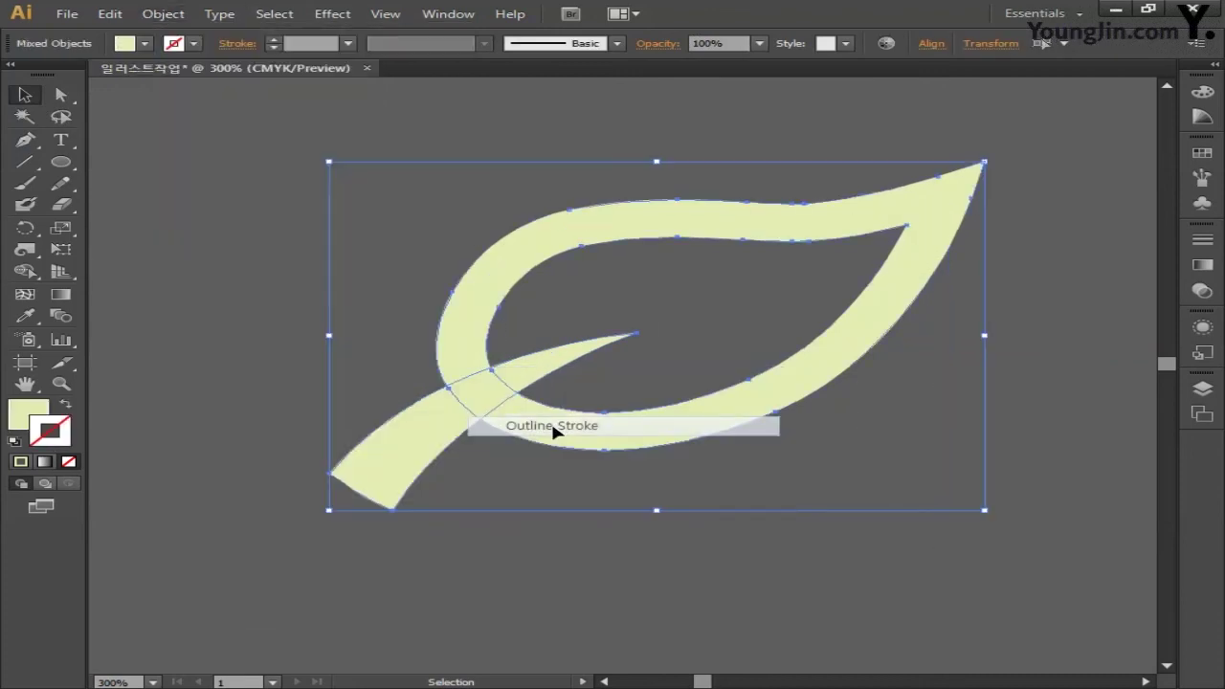
Group the outlined leaf and its stem into one object.
click(284, 267)
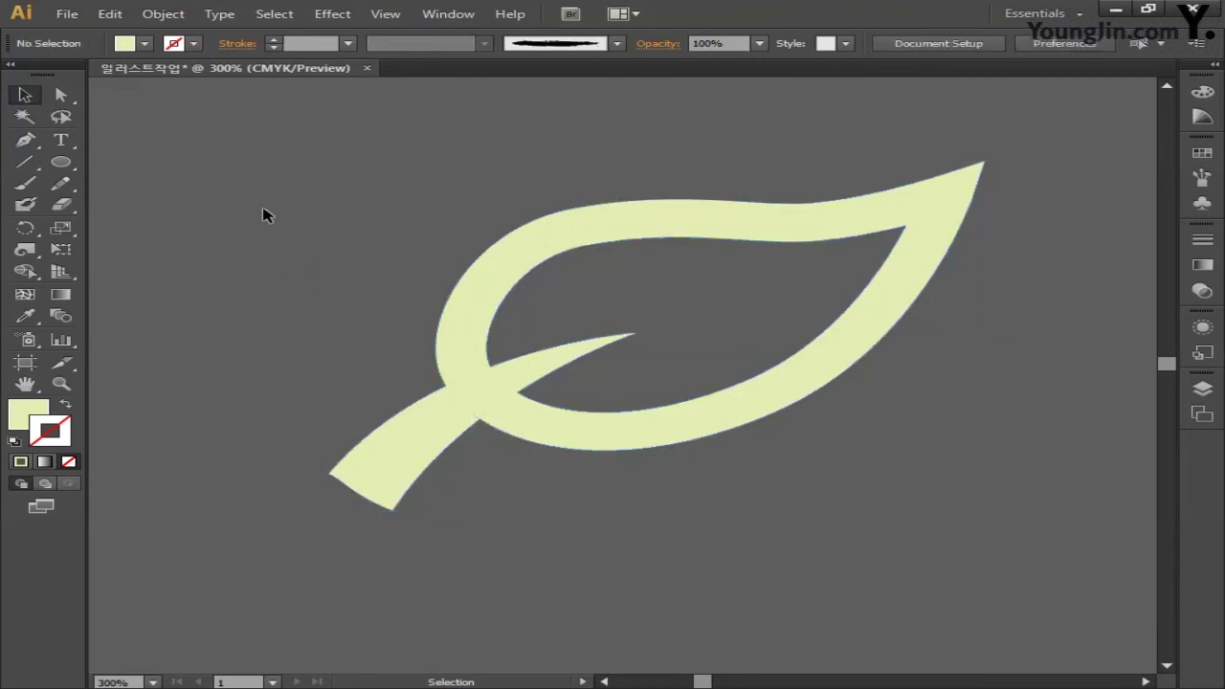
drag(258, 204, 738, 527)
key(ctrl)
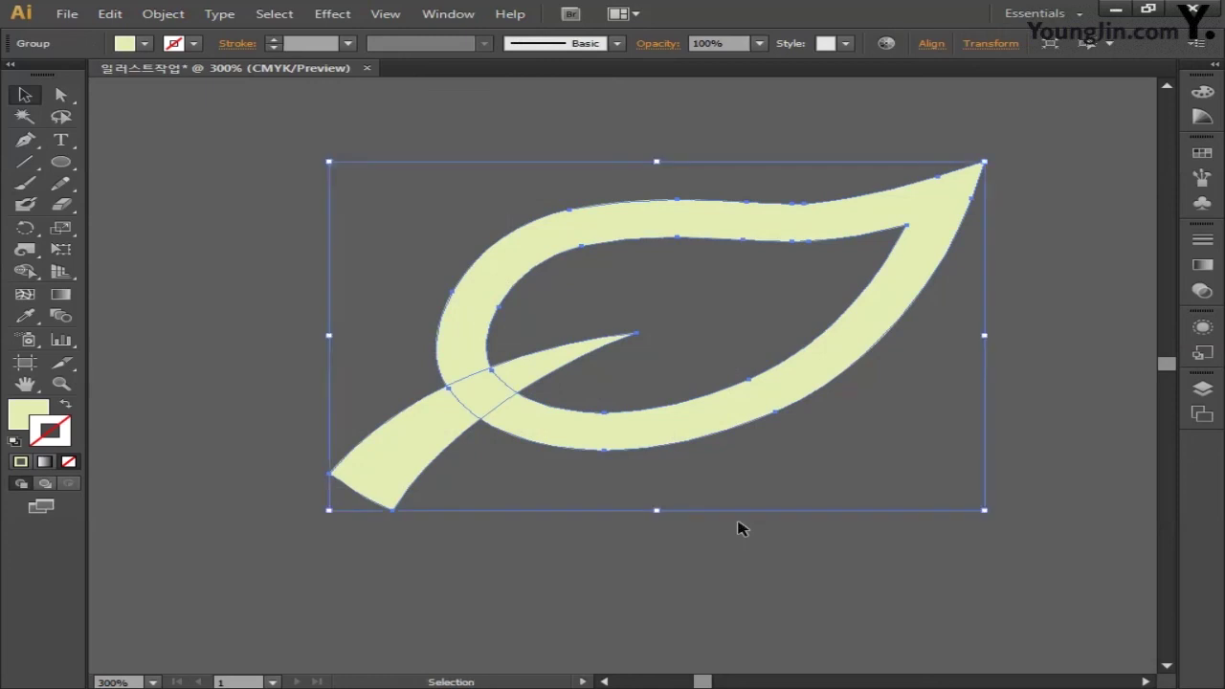
click(676, 529)
Bring an empty canvas area beside the finished leaf into view.
key(space)
drag(792, 523, 779, 533)
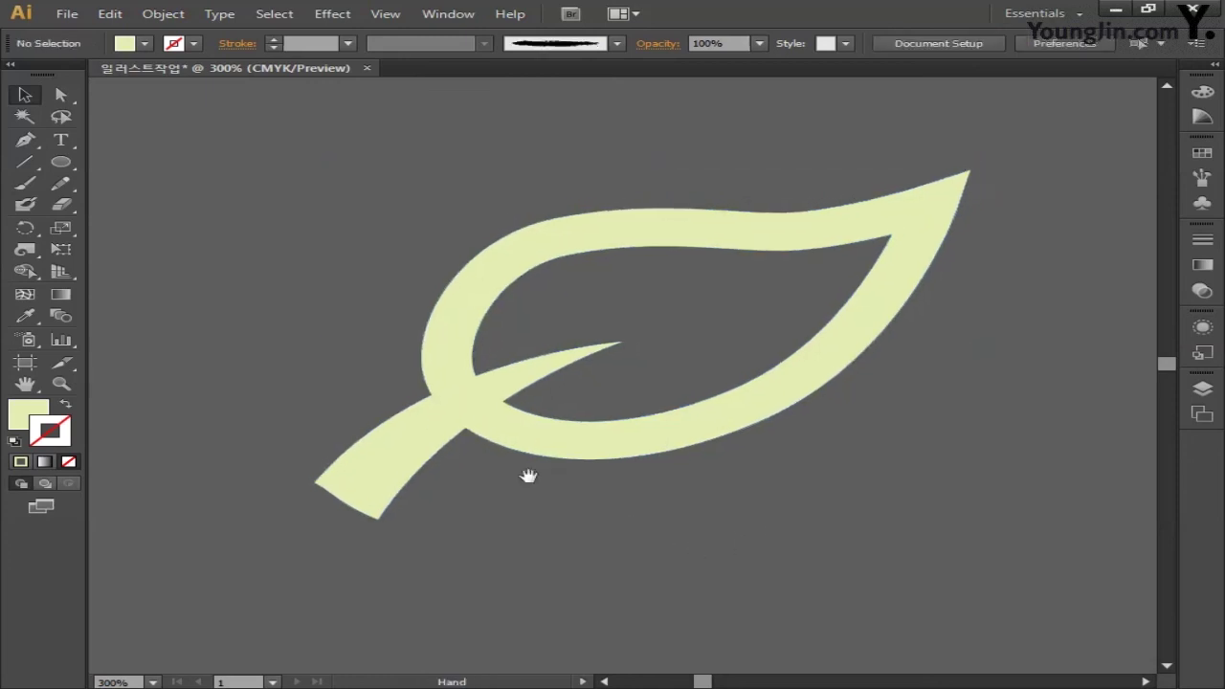
drag(274, 366, 648, 367)
drag(341, 371, 530, 380)
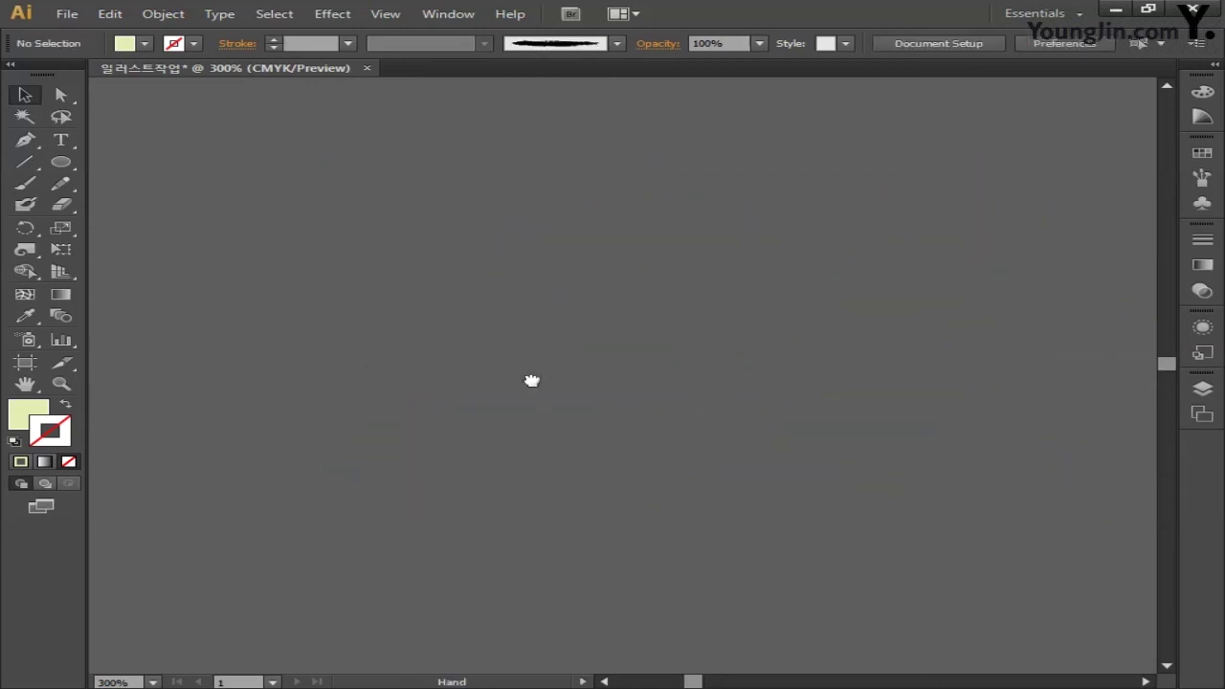